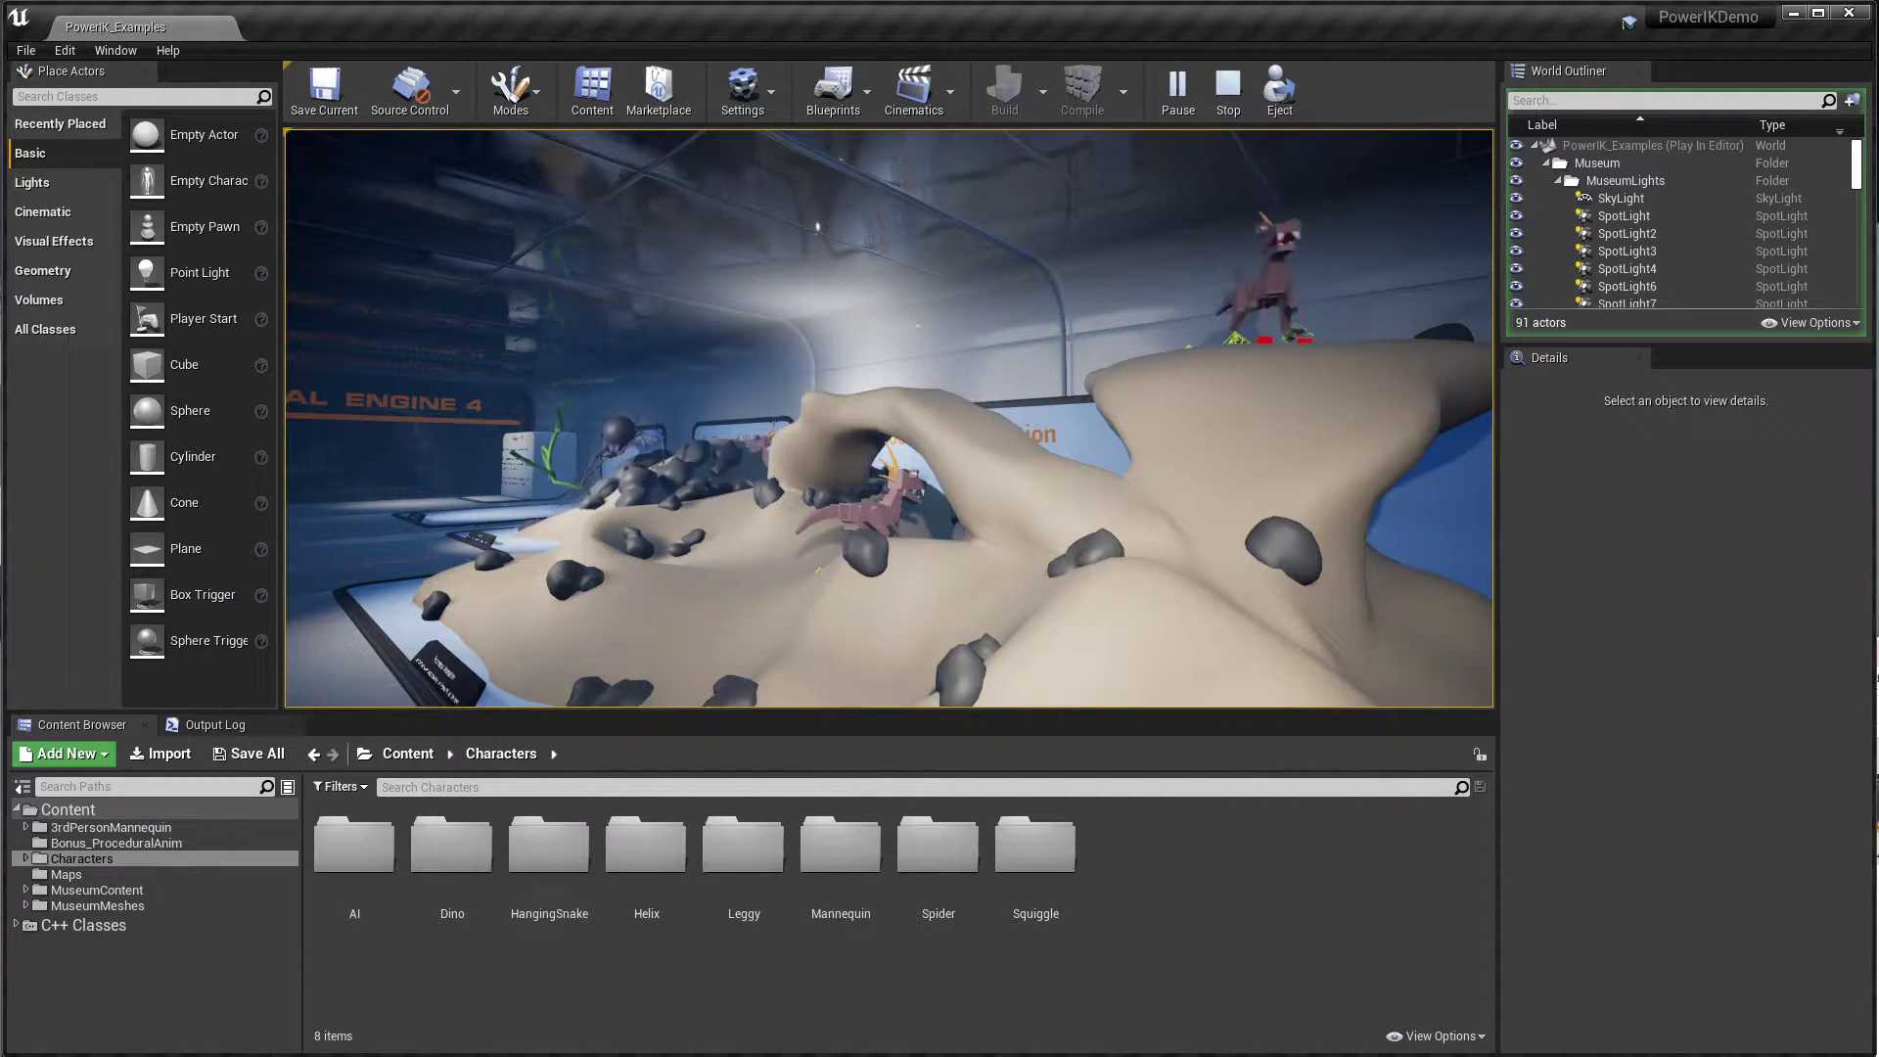
Step: Open the plugin manager and search the built-in plugins for "control"
{"action": "key", "text": "super"}
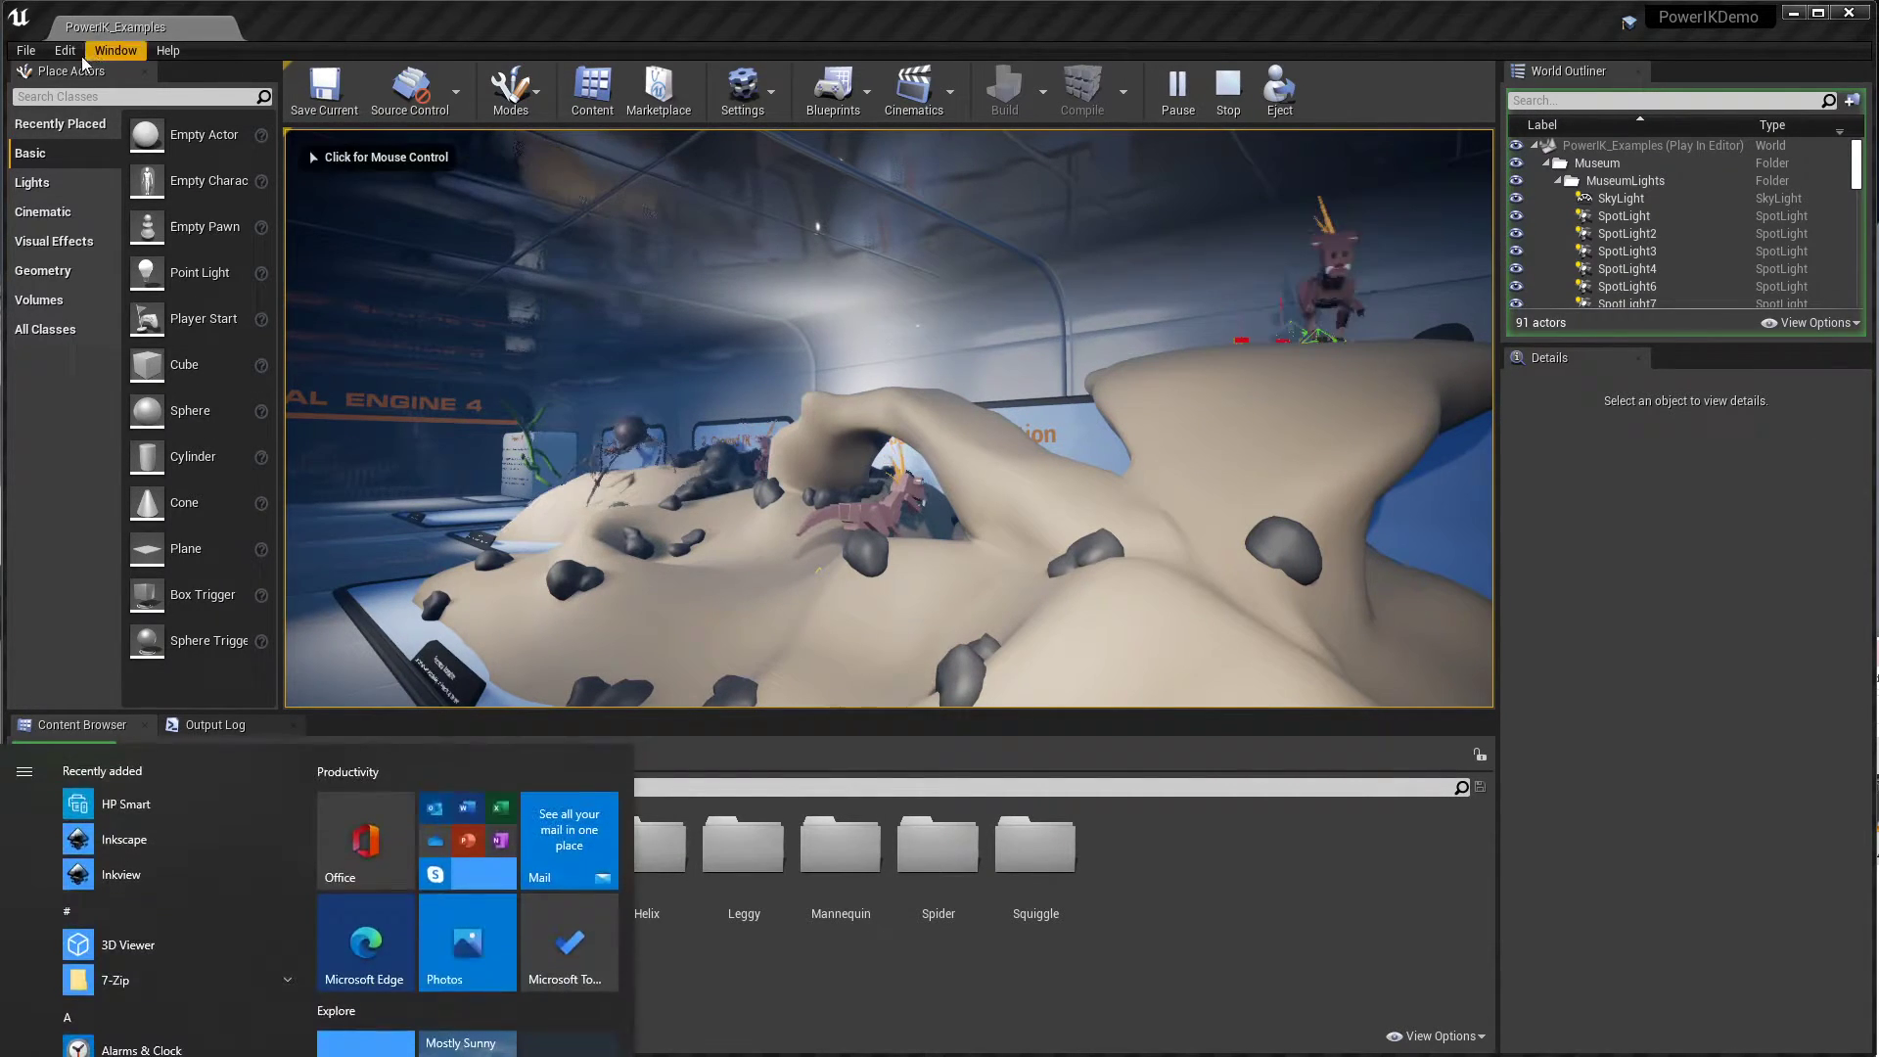
{"action": "left_click", "coordinate": [55, 53]}
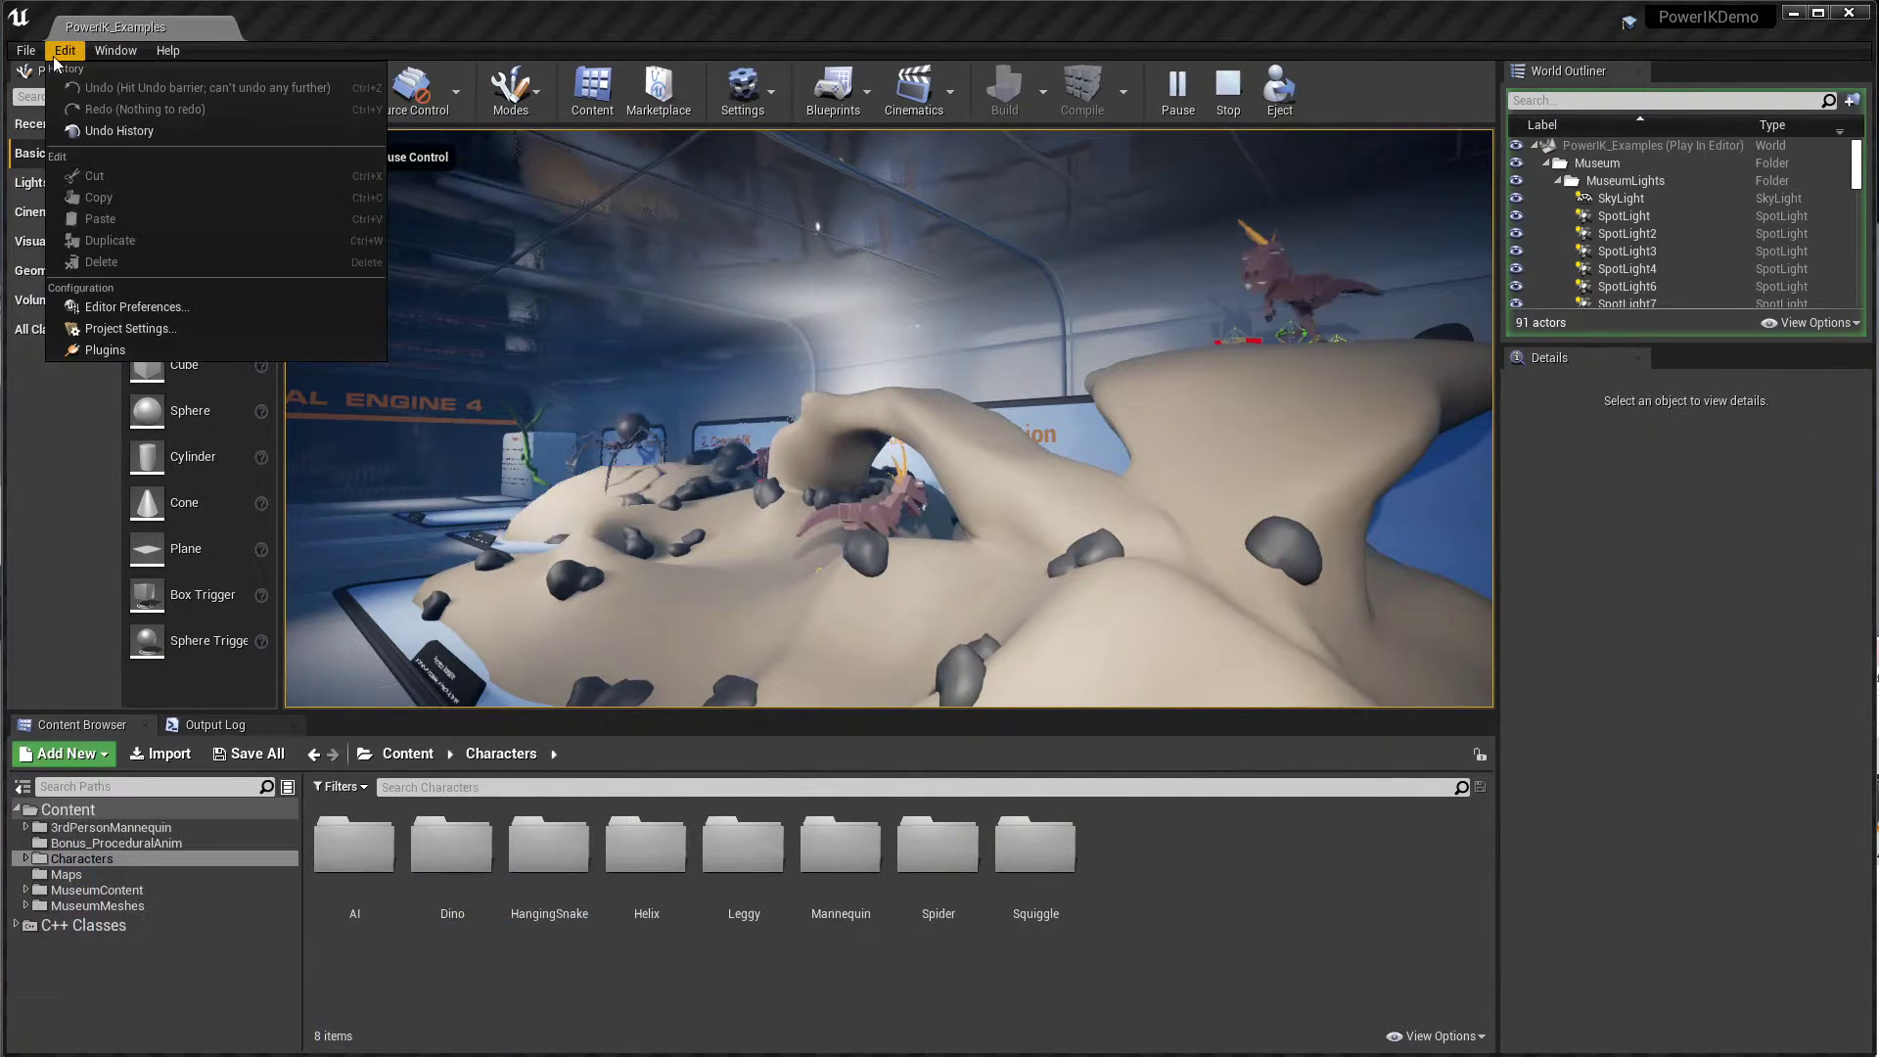
{"action": "left_click", "coordinate": [107, 348]}
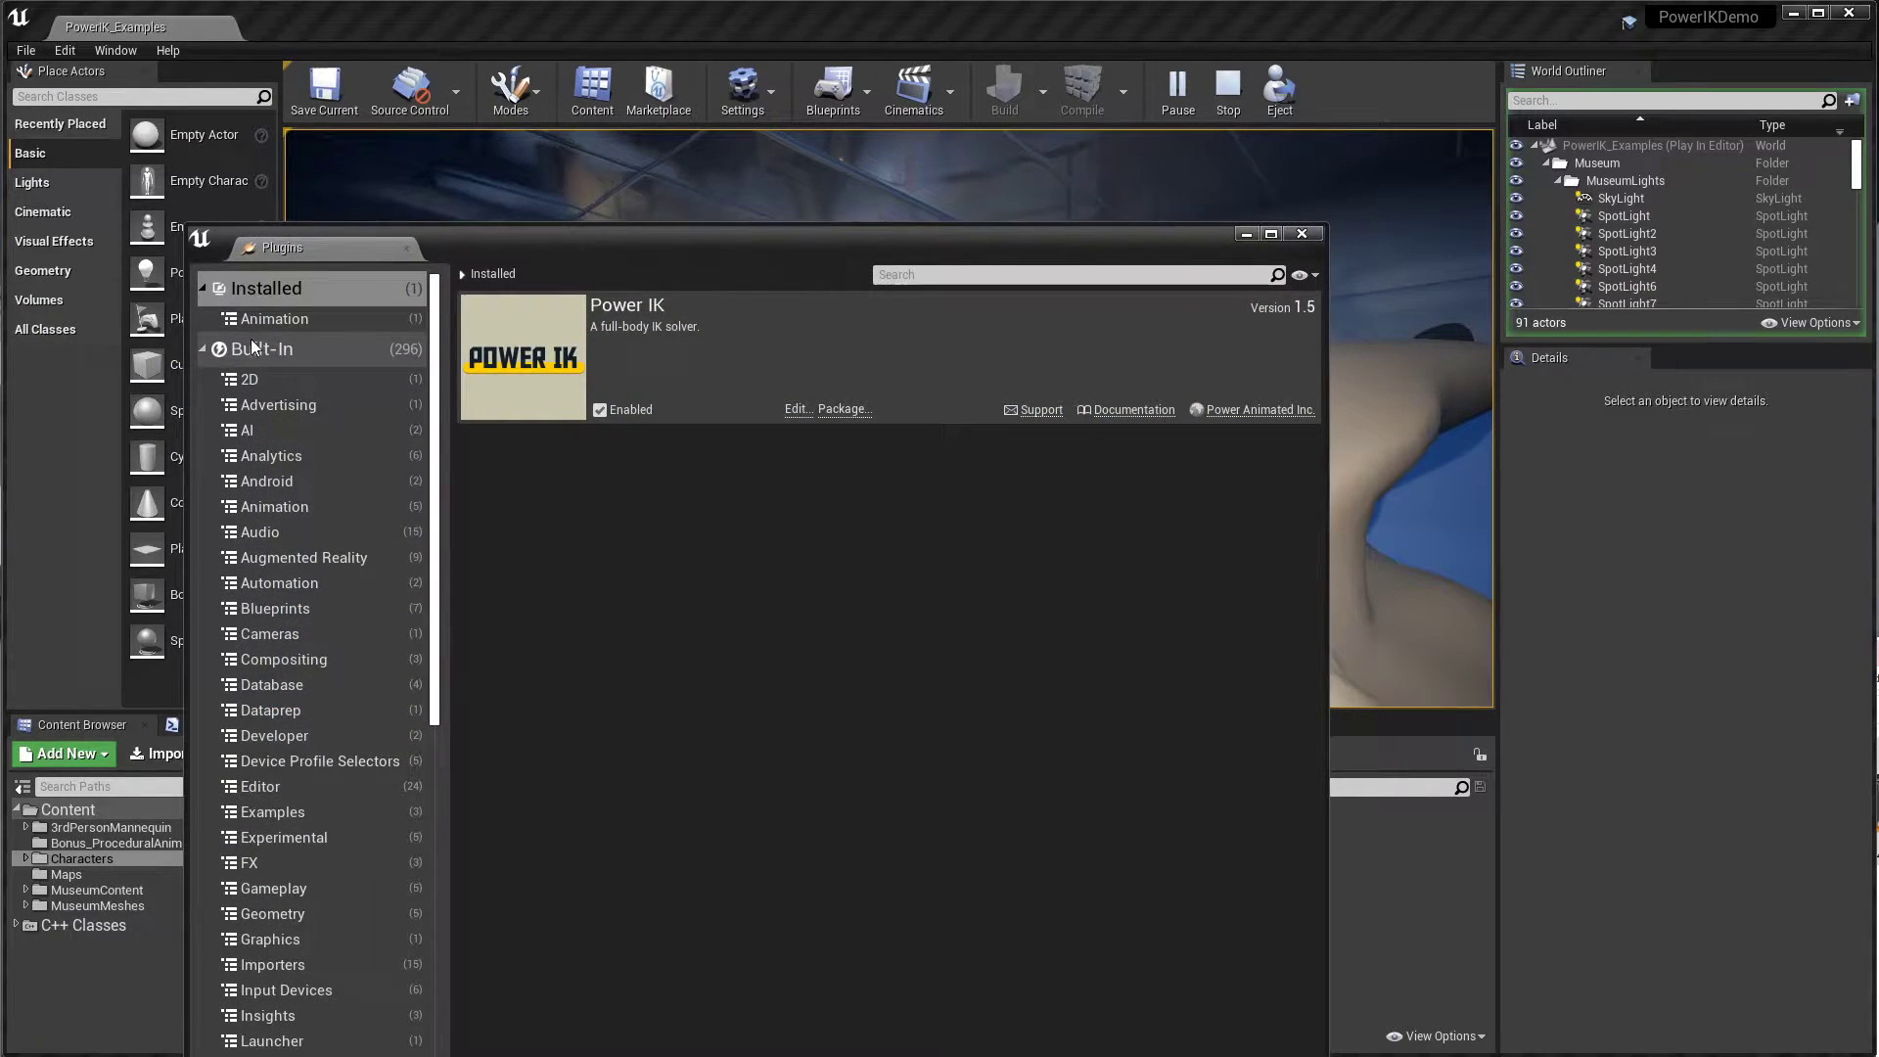
{"action": "left_click", "coordinate": [372, 349]}
{"action": "left_click", "coordinate": [935, 275]}
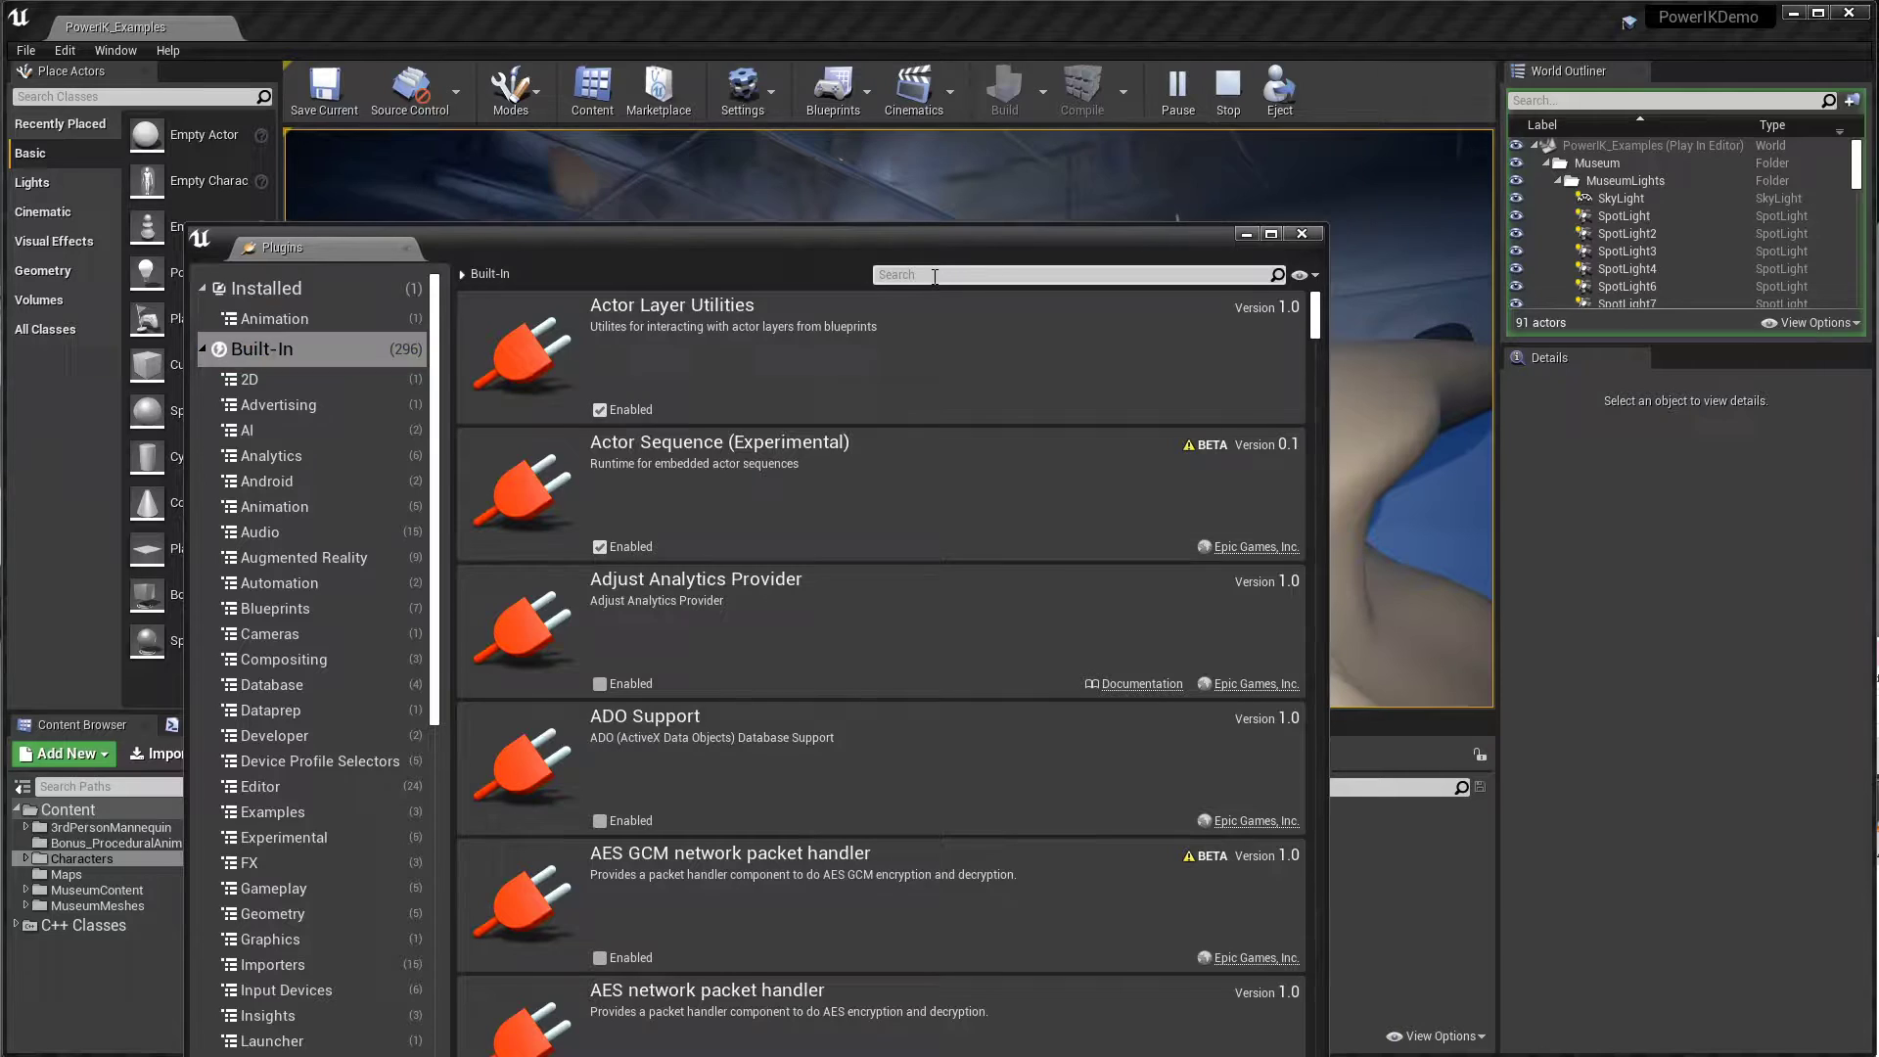
{"action": "type", "text": "control"}
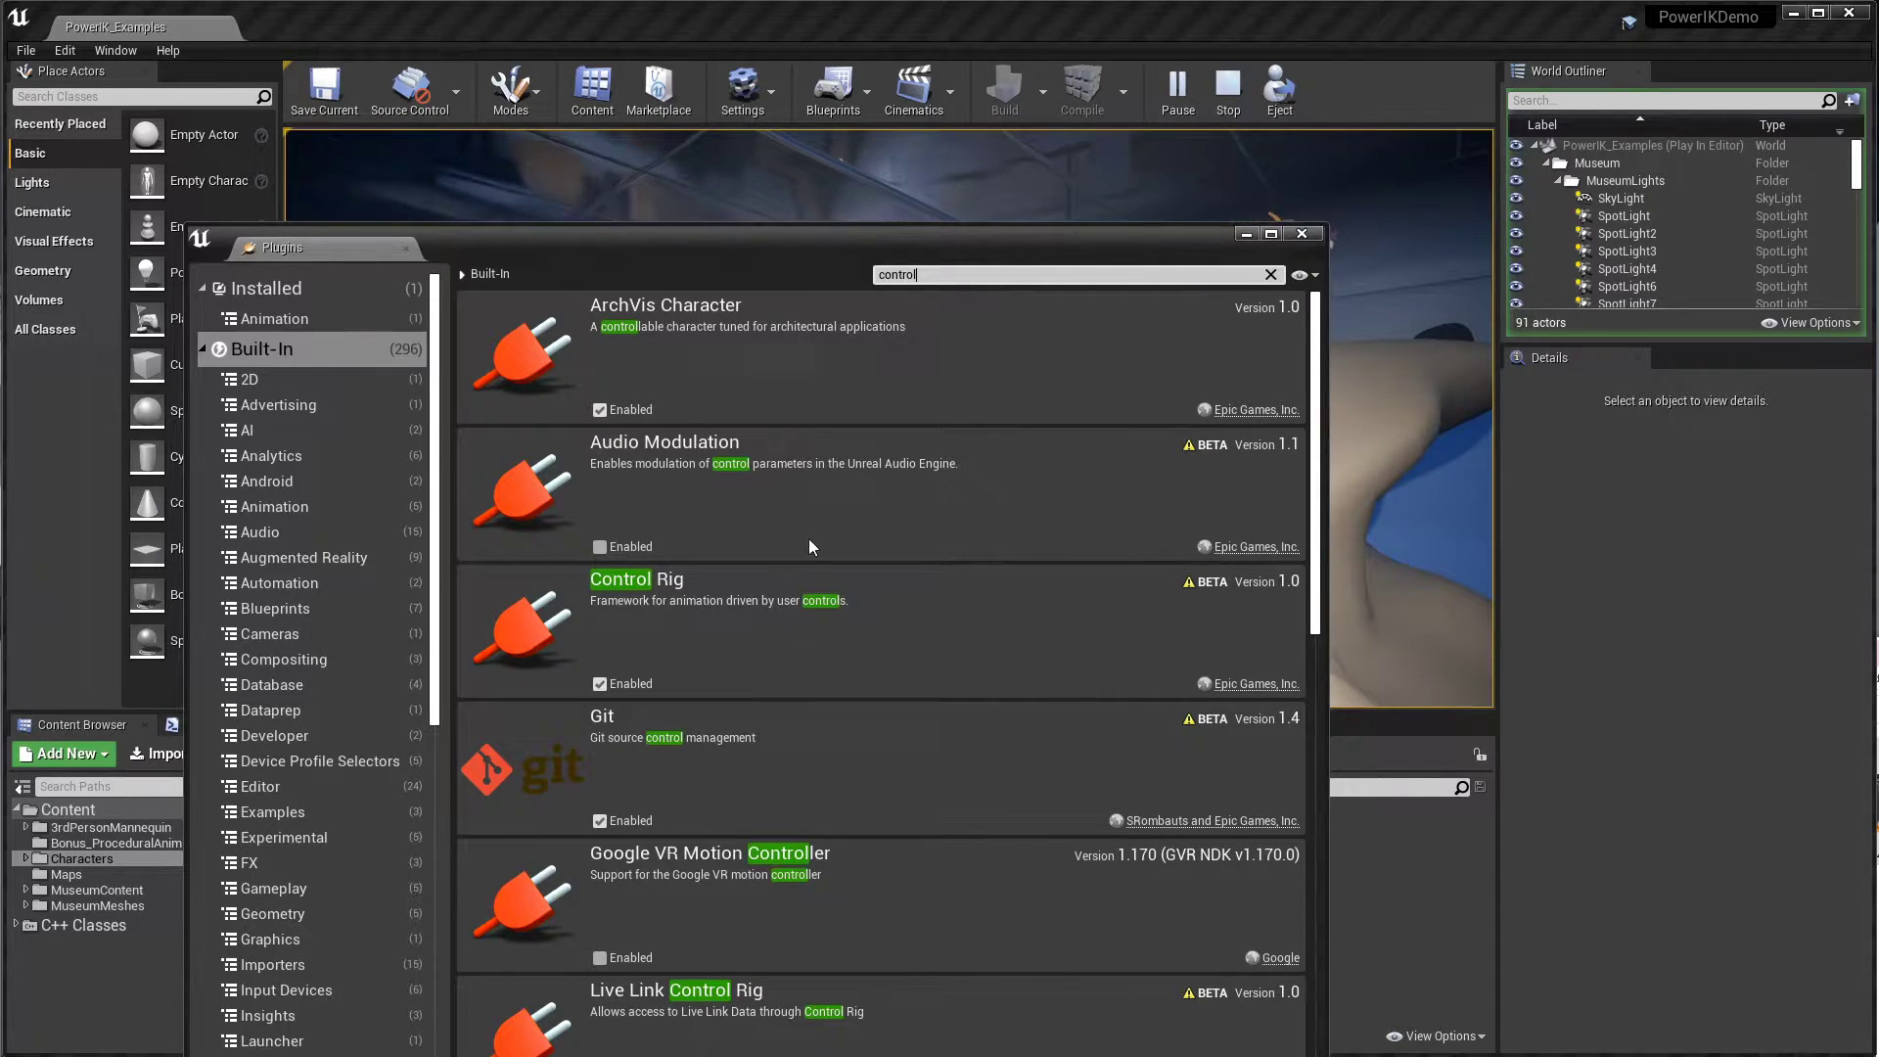
Step: Reposition and resize the Plugins window to inspect the Control Rig plugin entry, and close the window
{"action": "left_click_drag", "start_coordinate": [692, 252], "coordinate": [1254, 174]}
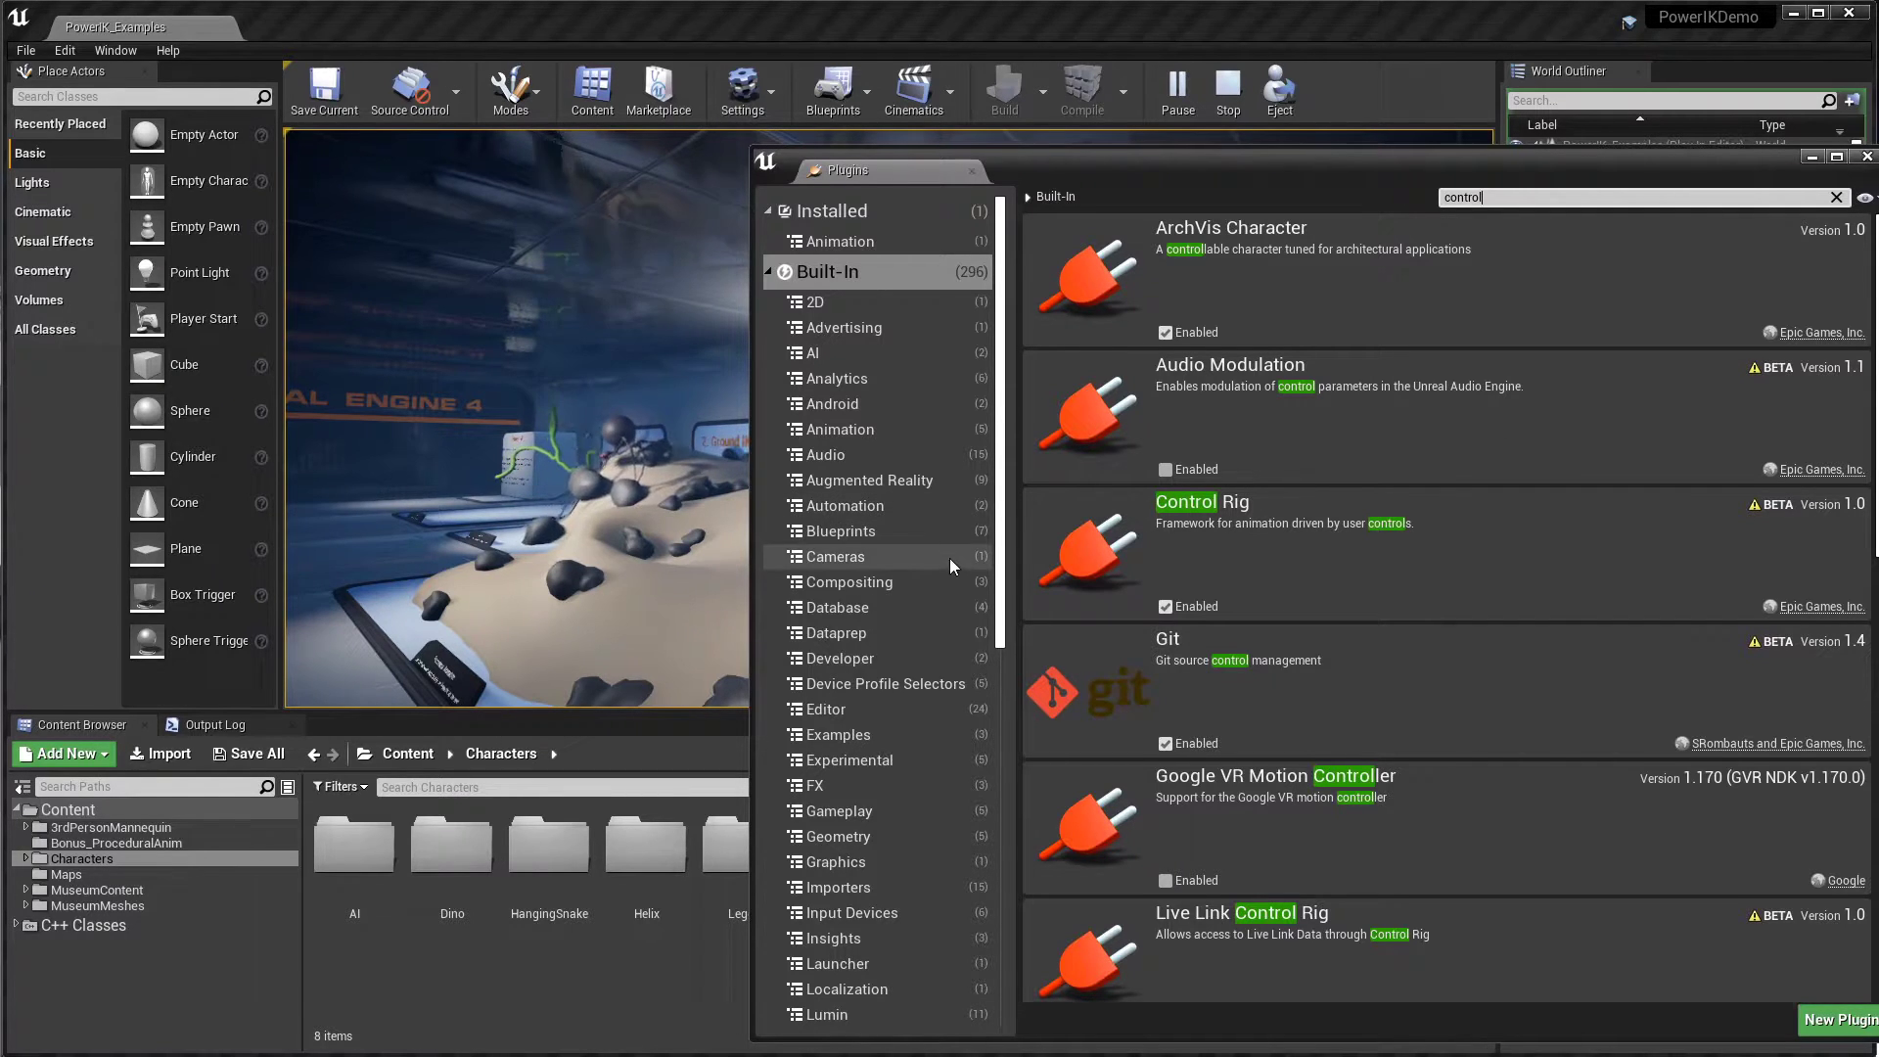
{"action": "mouse_move", "coordinate": [999, 519]}
{"action": "left_mouse_down"}
{"action": "mouse_move", "coordinate": [1002, 542]}
{"action": "mouse_move", "coordinate": [1006, 505]}
{"action": "left_mouse_up"}
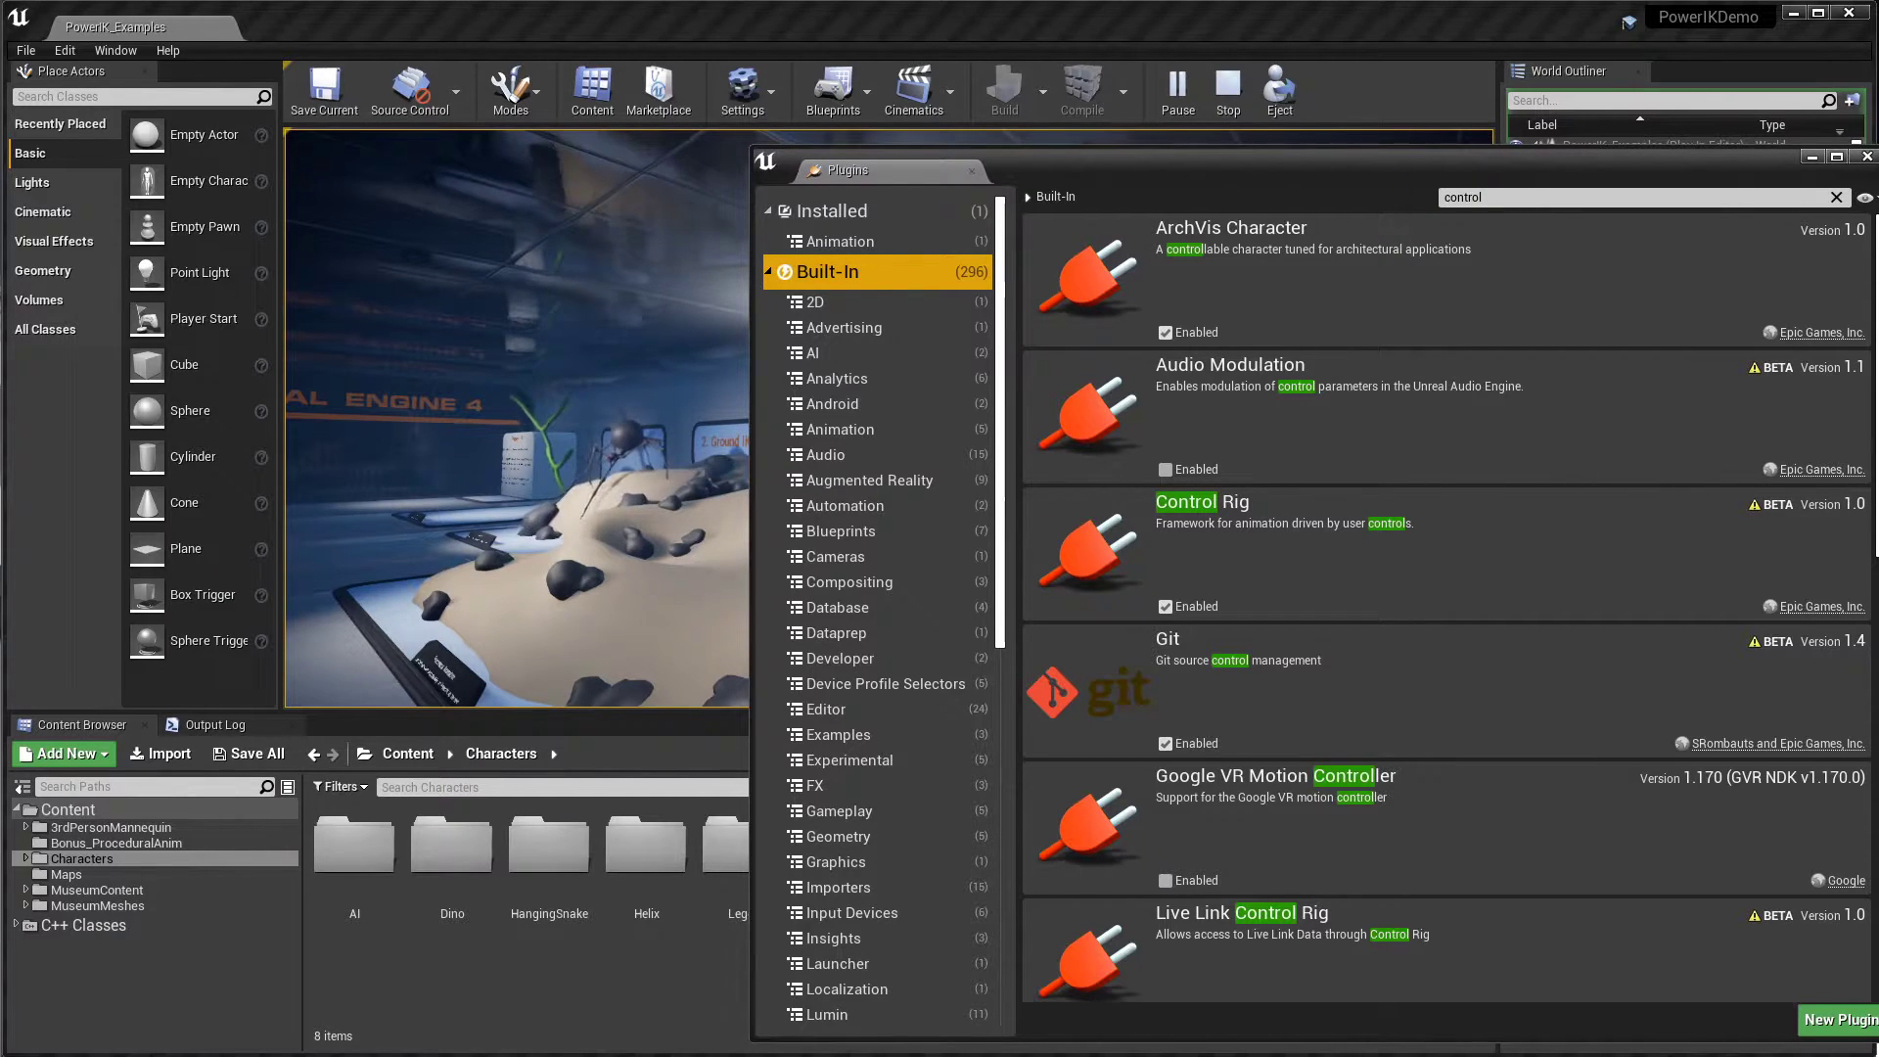
{"action": "left_click_drag", "start_coordinate": [1878, 484], "coordinate": [1836, 484]}
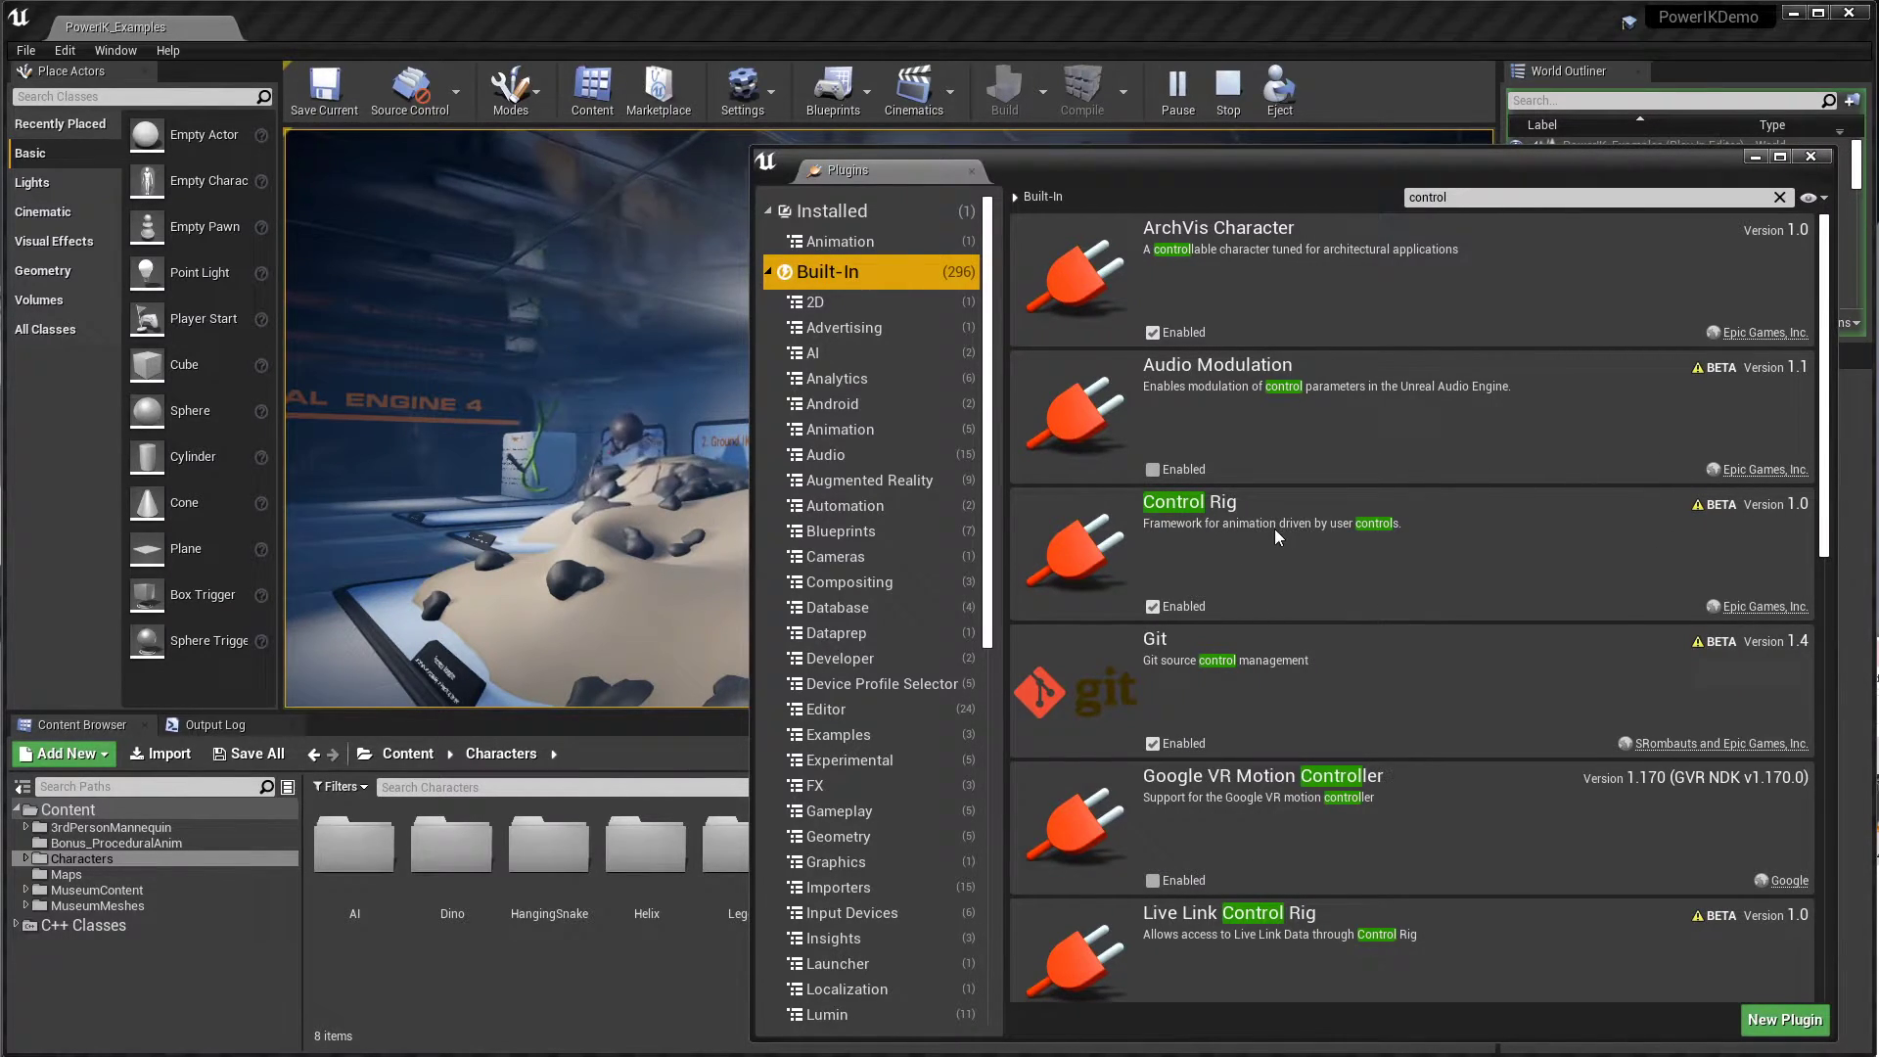
{"action": "left_click", "coordinate": [1810, 152]}
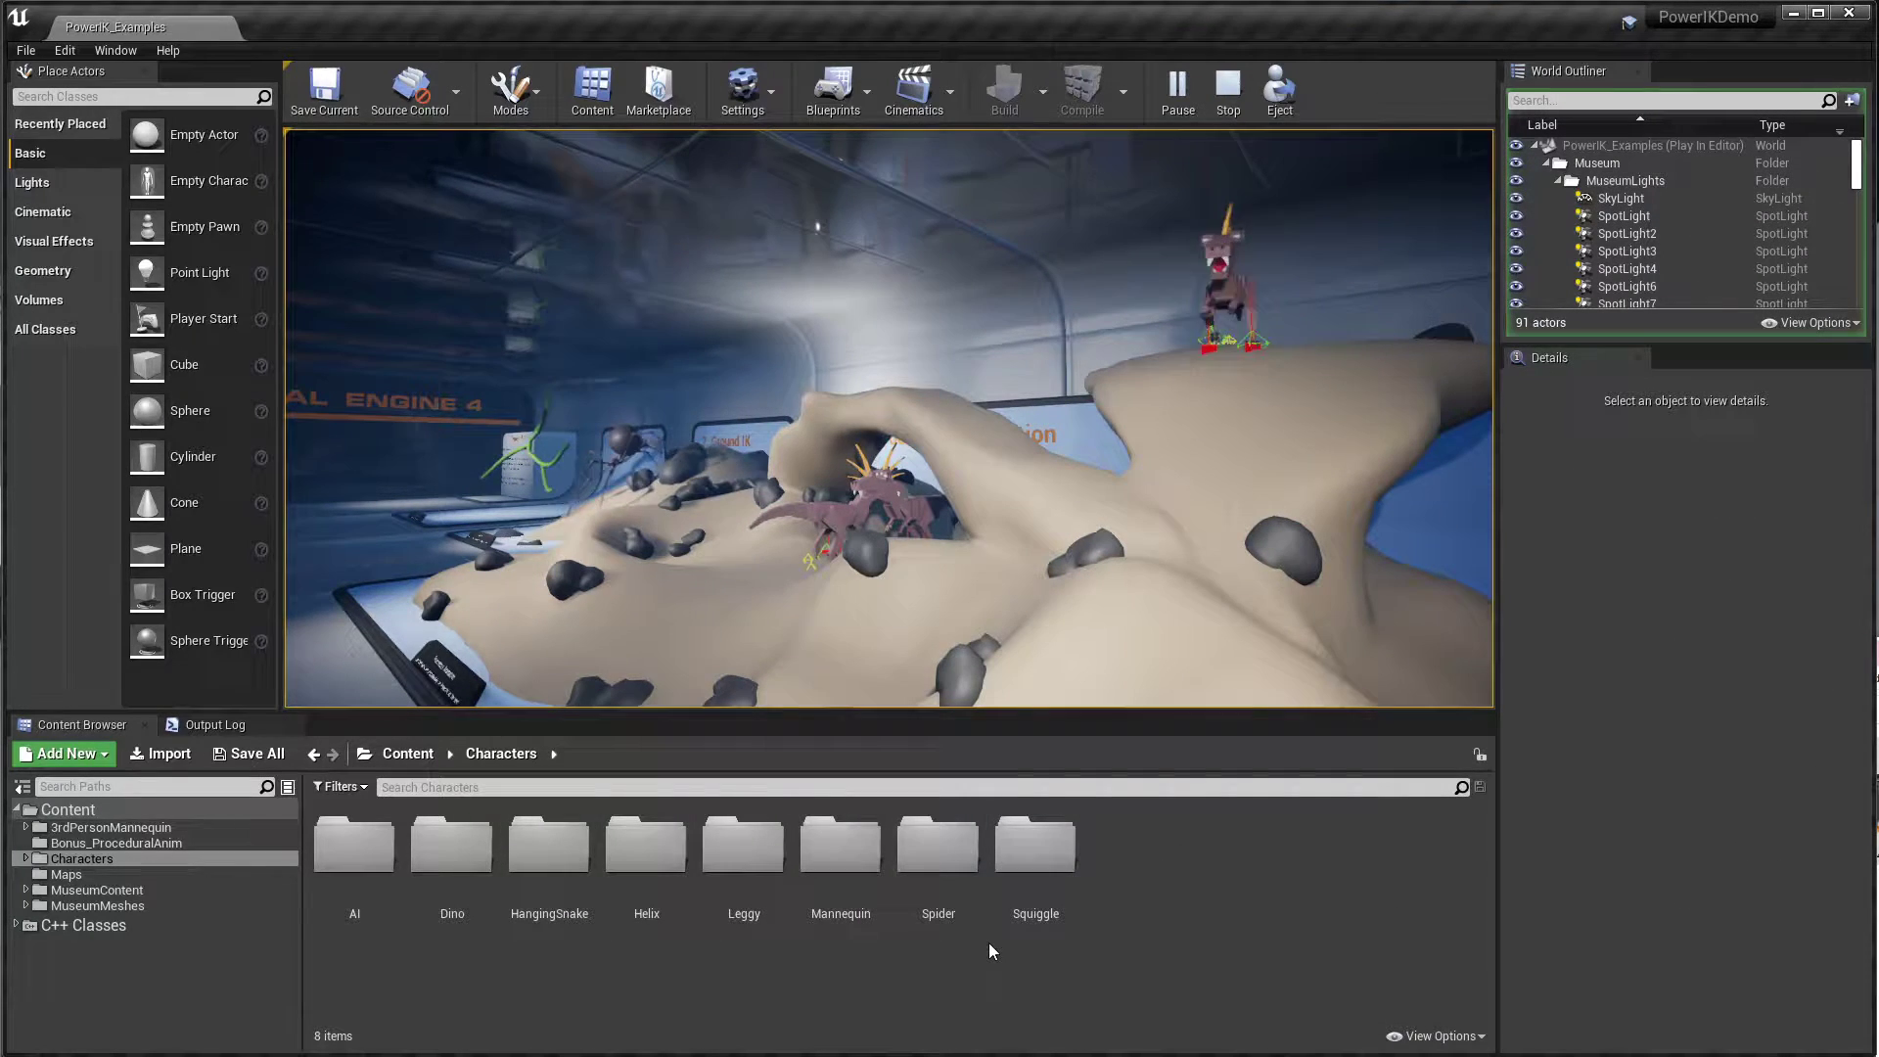
Step: Stop the play session and open the Spider_ControlRig asset from the Characters/Spider/Spider_ControlRig folder
{"action": "left_click", "coordinate": [1225, 93]}
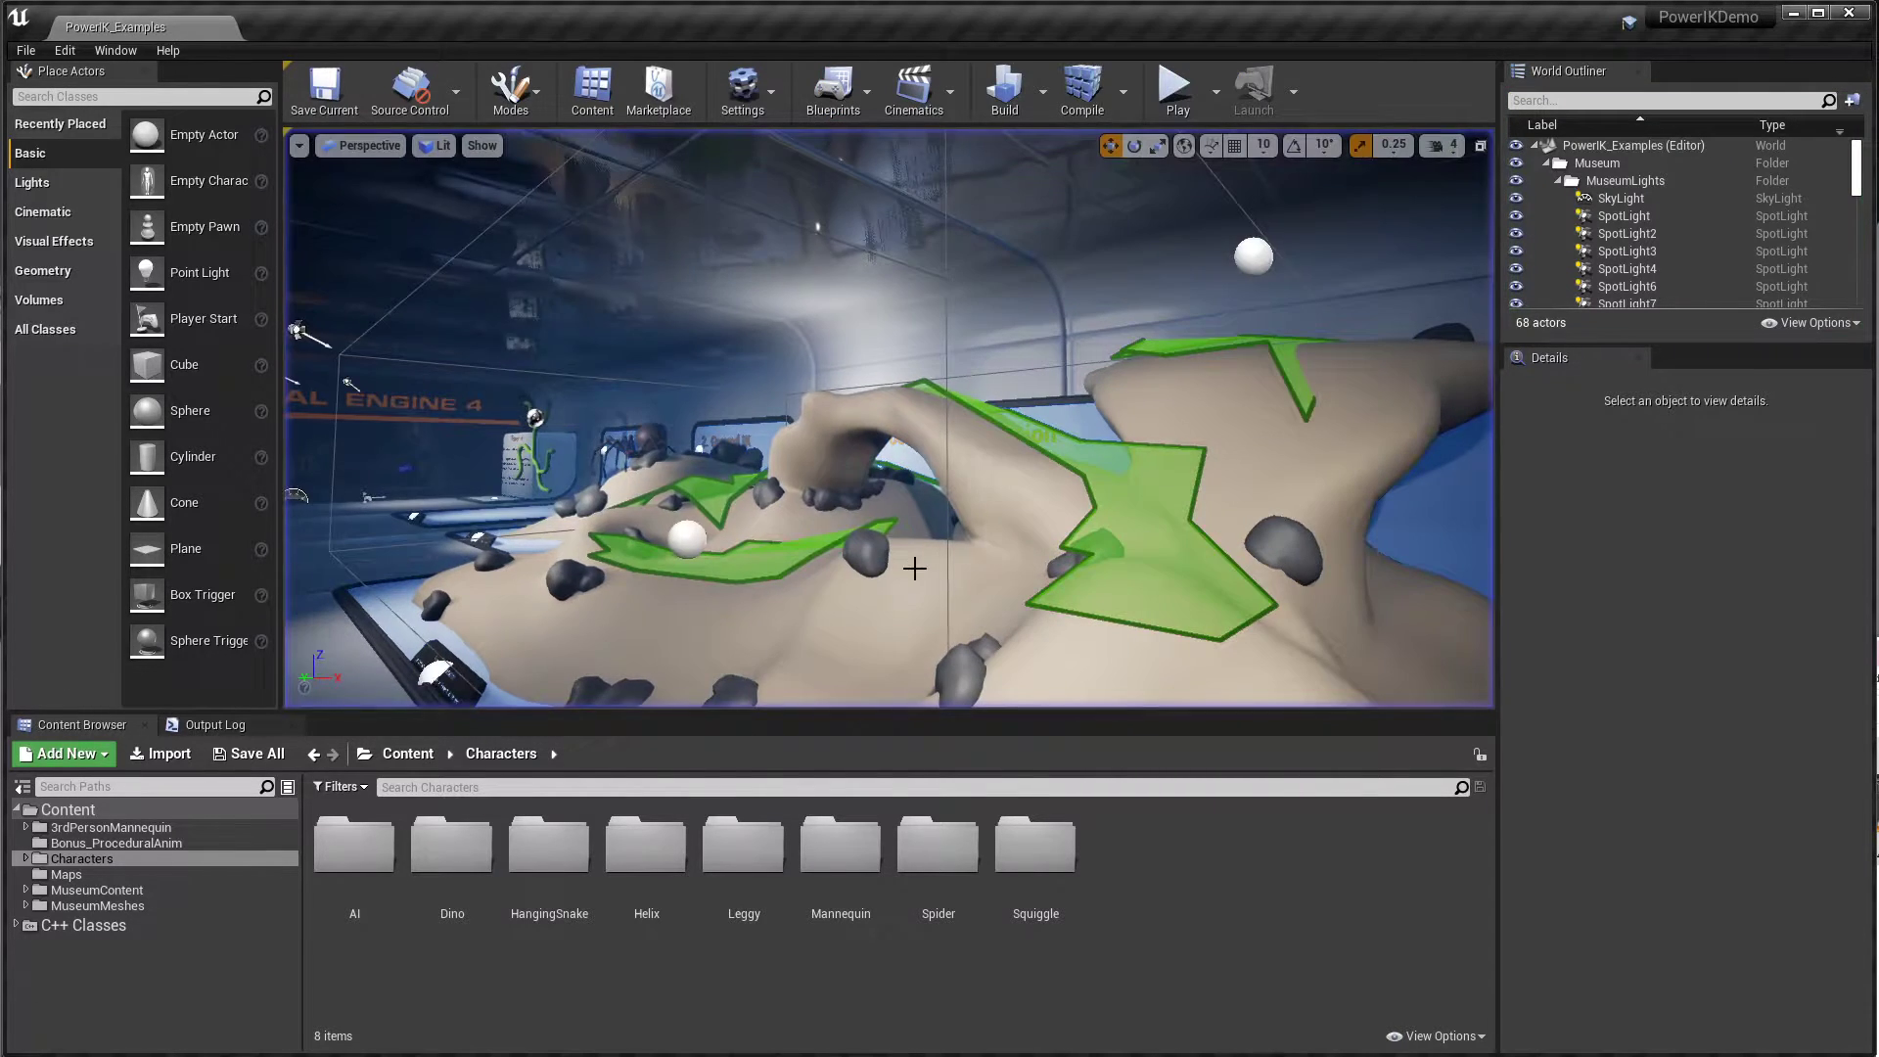
{"action": "double_click", "coordinate": [841, 846]}
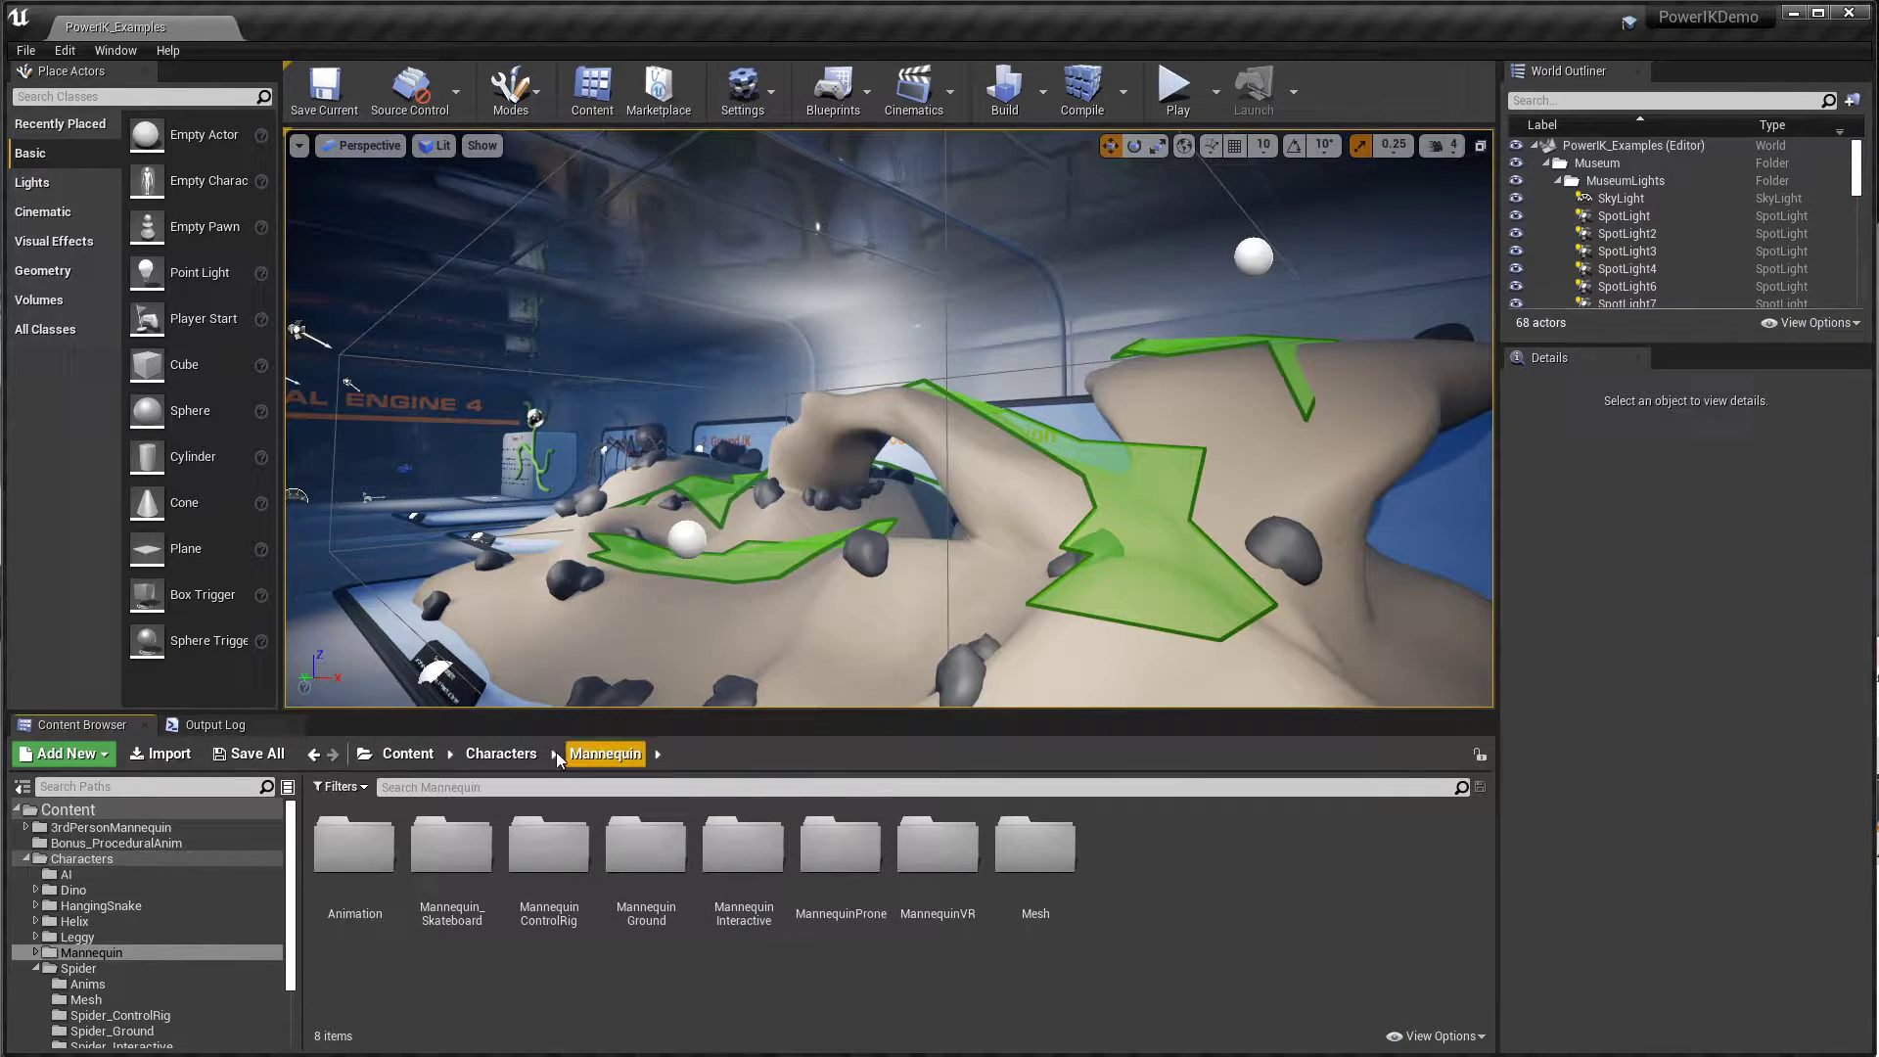
{"action": "left_click", "coordinate": [499, 753]}
{"action": "double_click", "coordinate": [937, 846]}
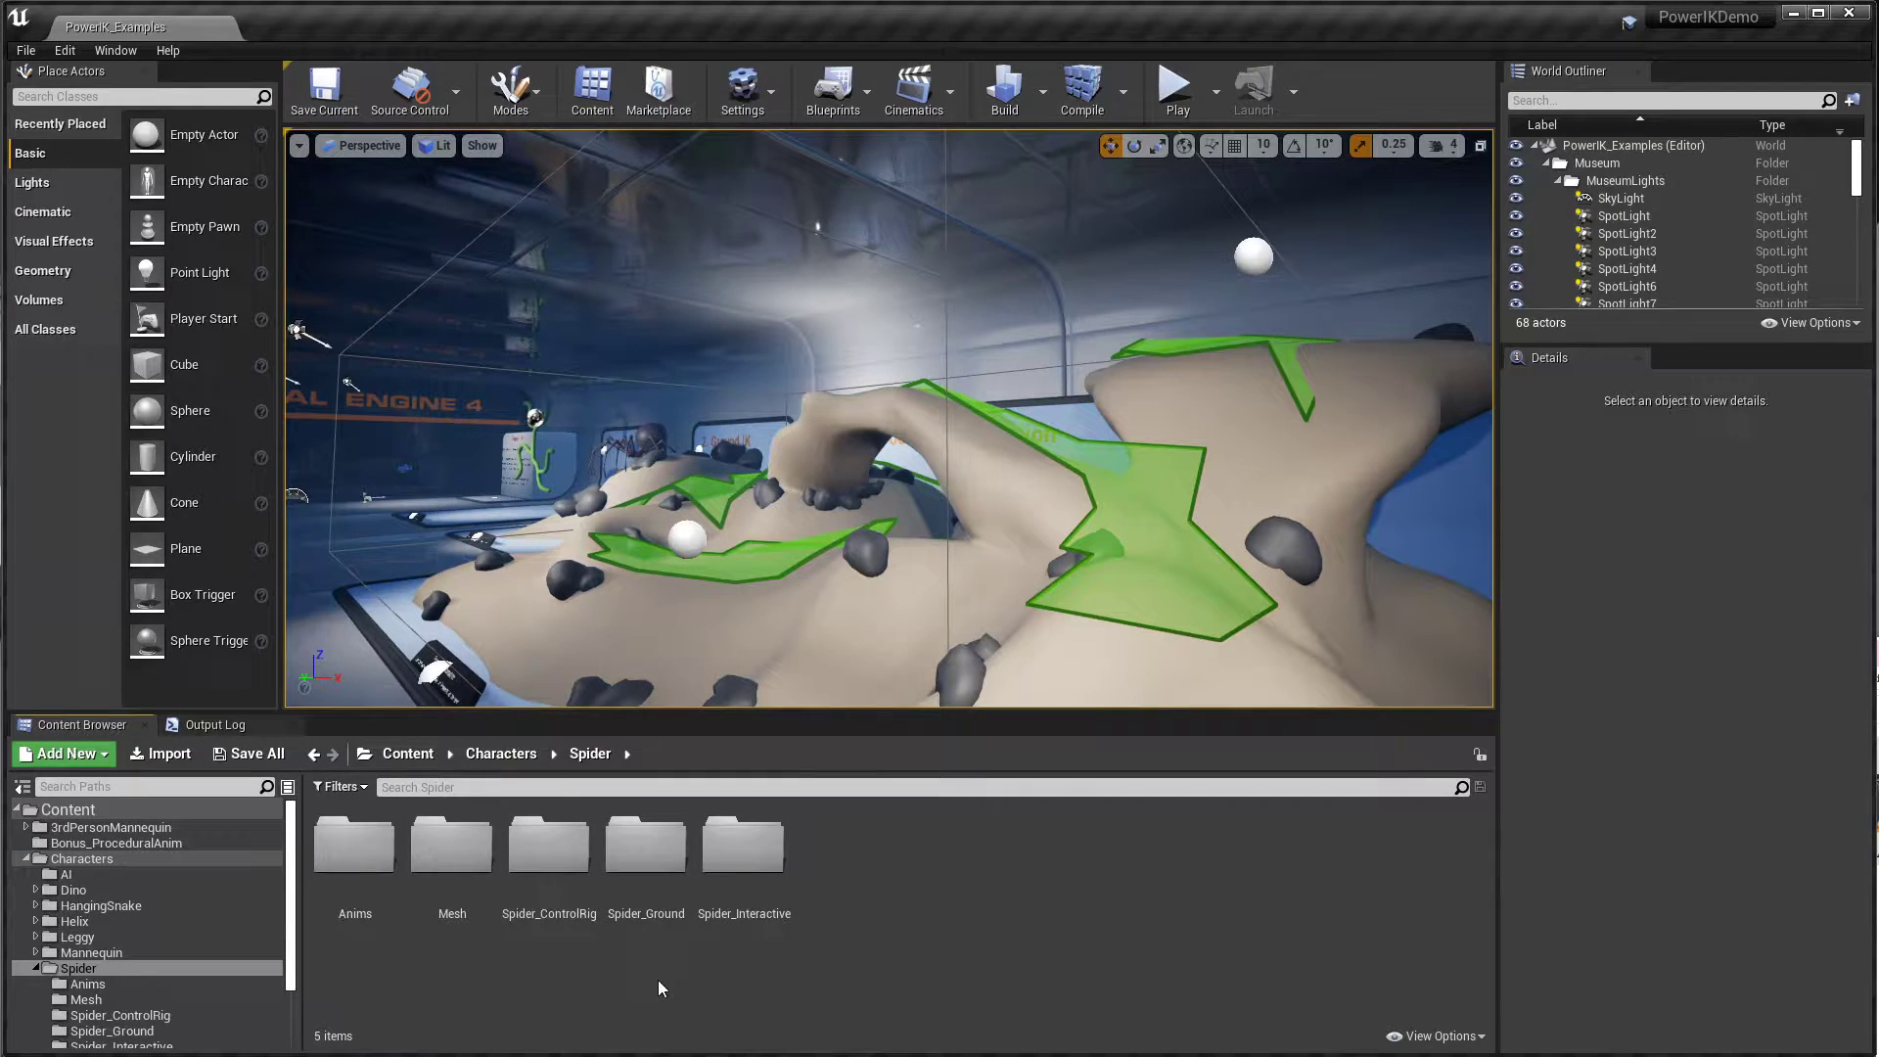
{"action": "double_click", "coordinate": [568, 868]}
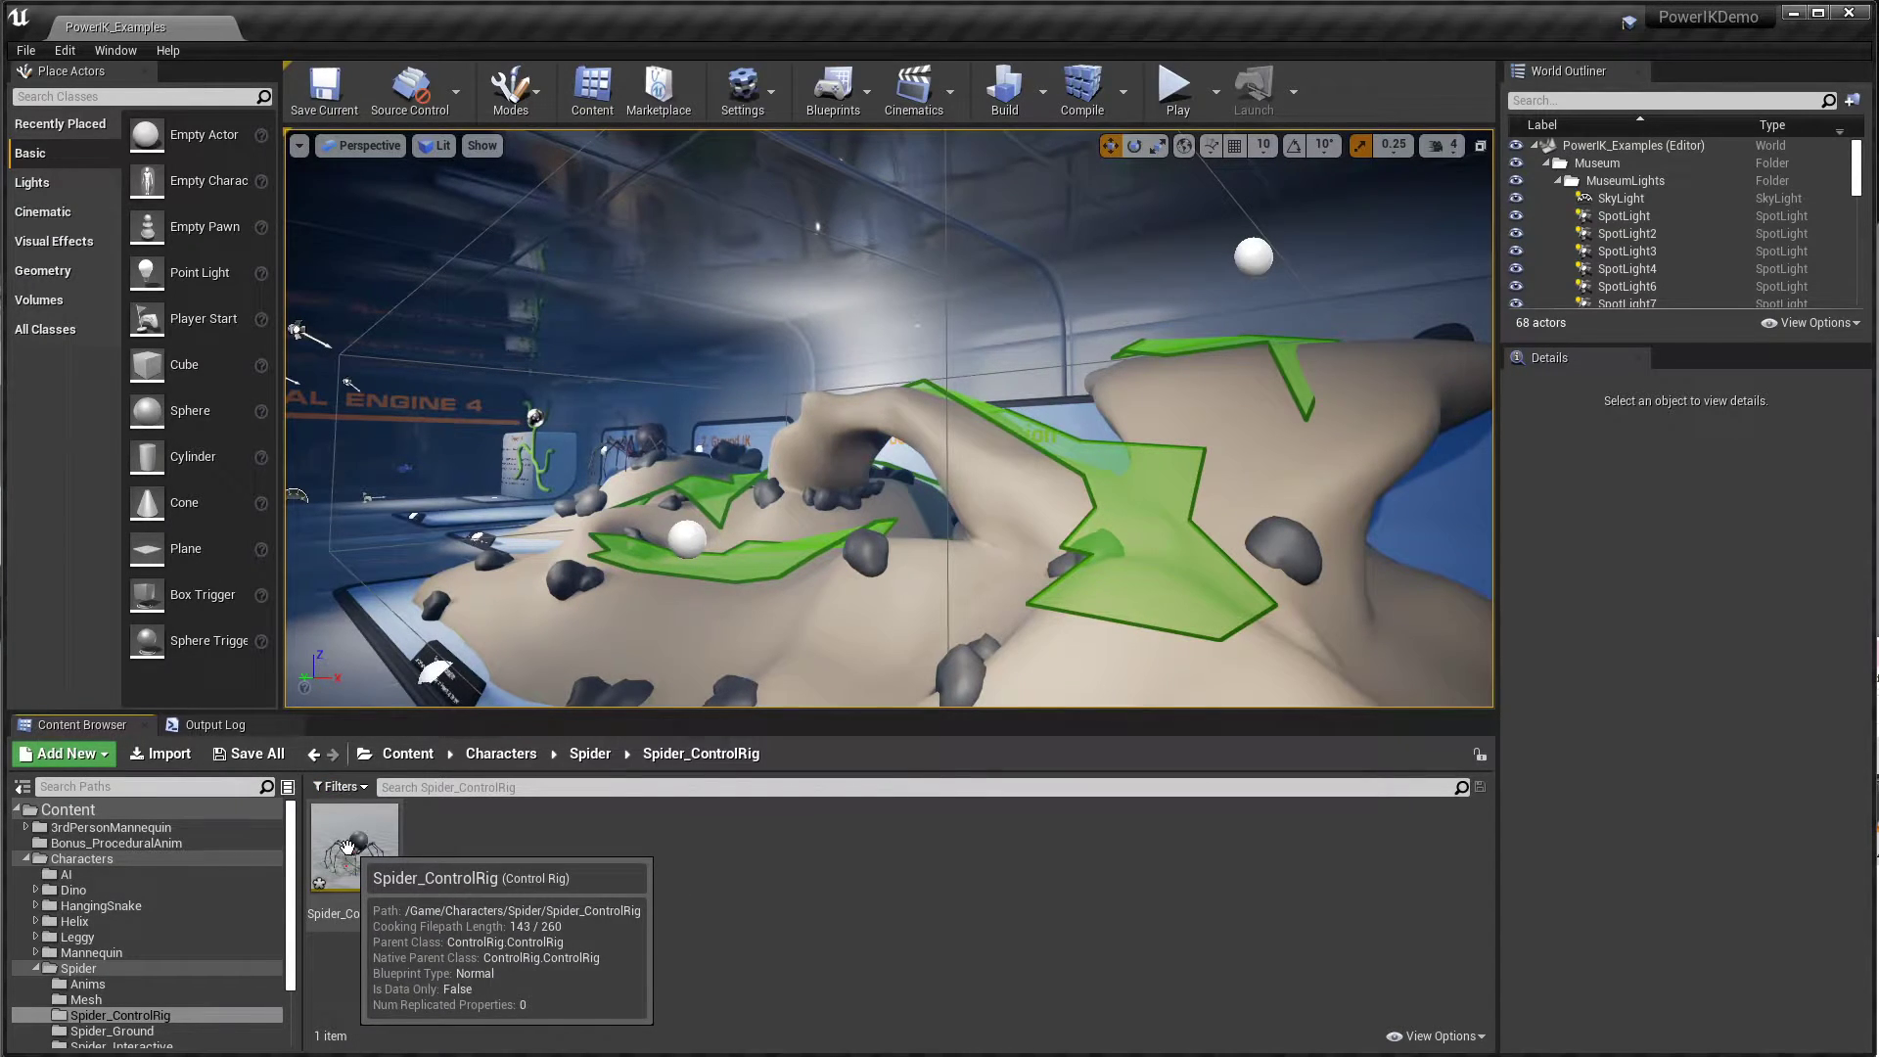
{"action": "double_click", "coordinate": [342, 920]}
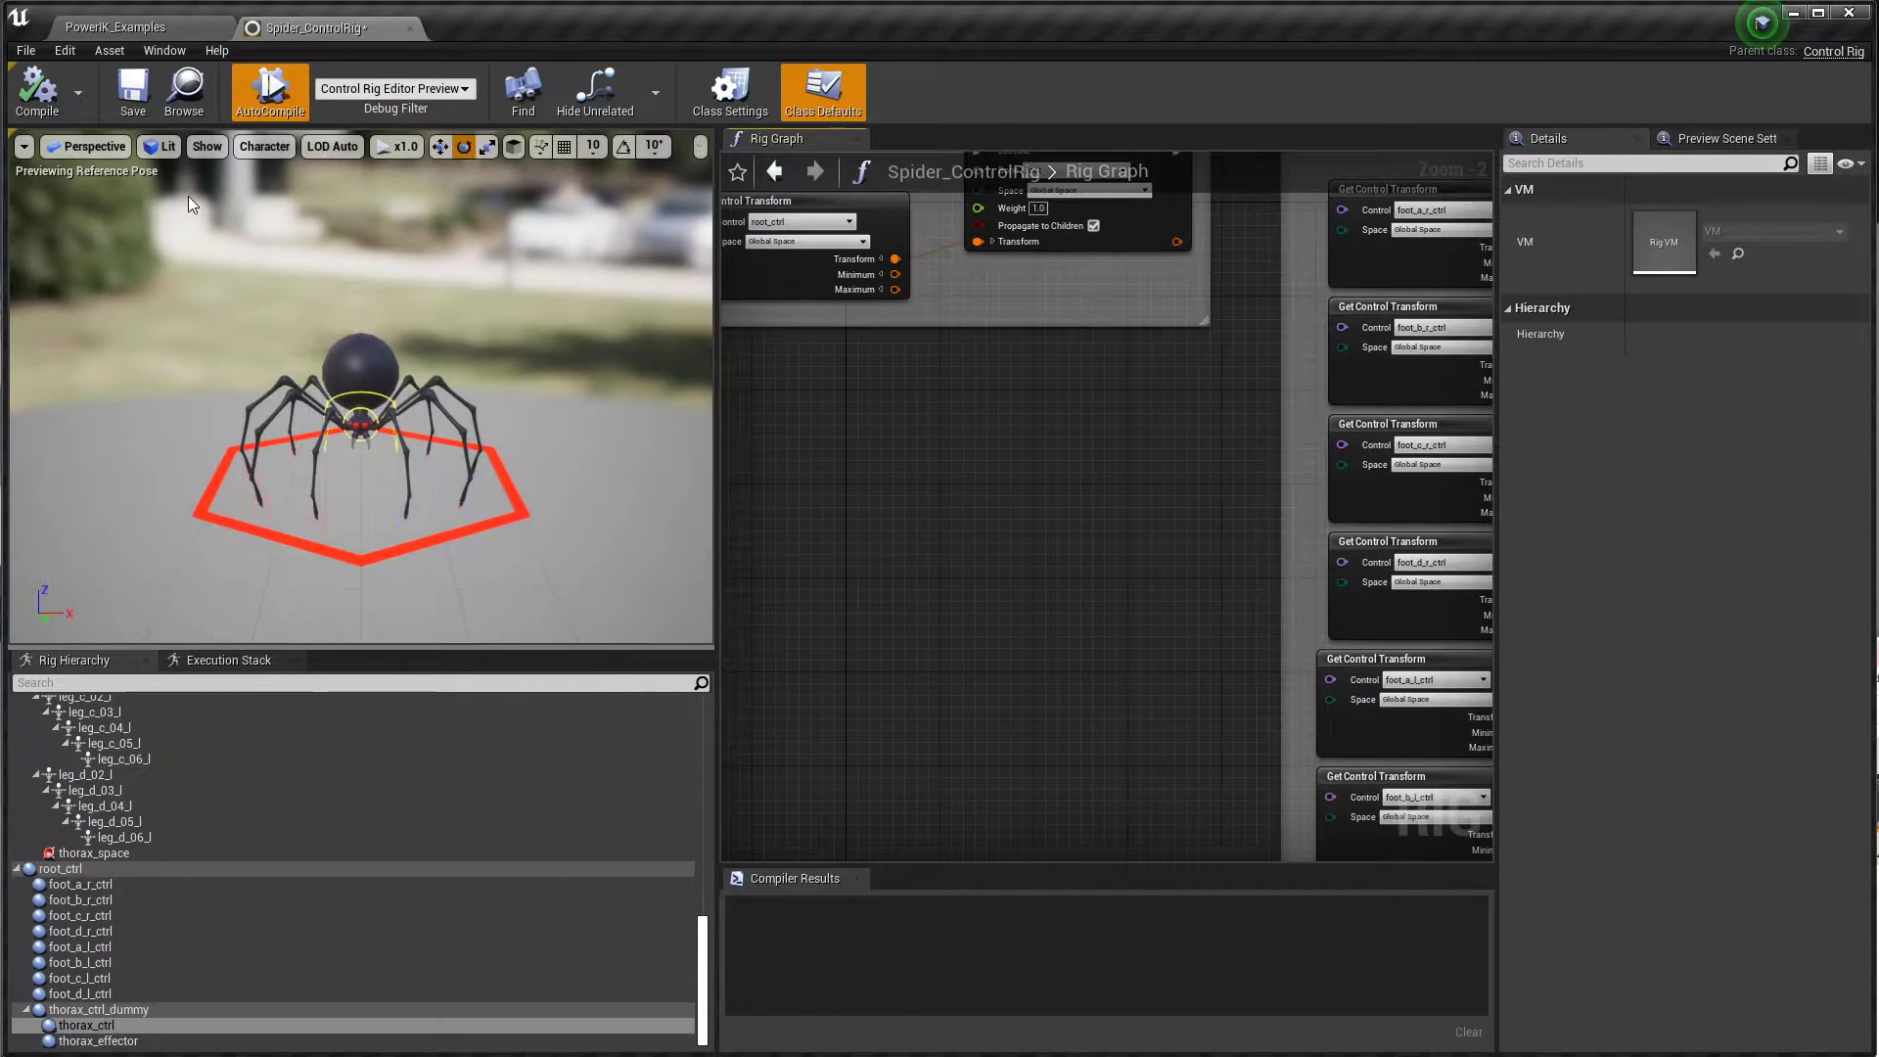
Step: Select the spider's foot_a_l, foot_b_l, foot_c_l and foot_d_l controls together and move them outward and up off the ground
{"action": "right_click_drag", "start_coordinate": [360, 387], "coordinate": [587, 461]}
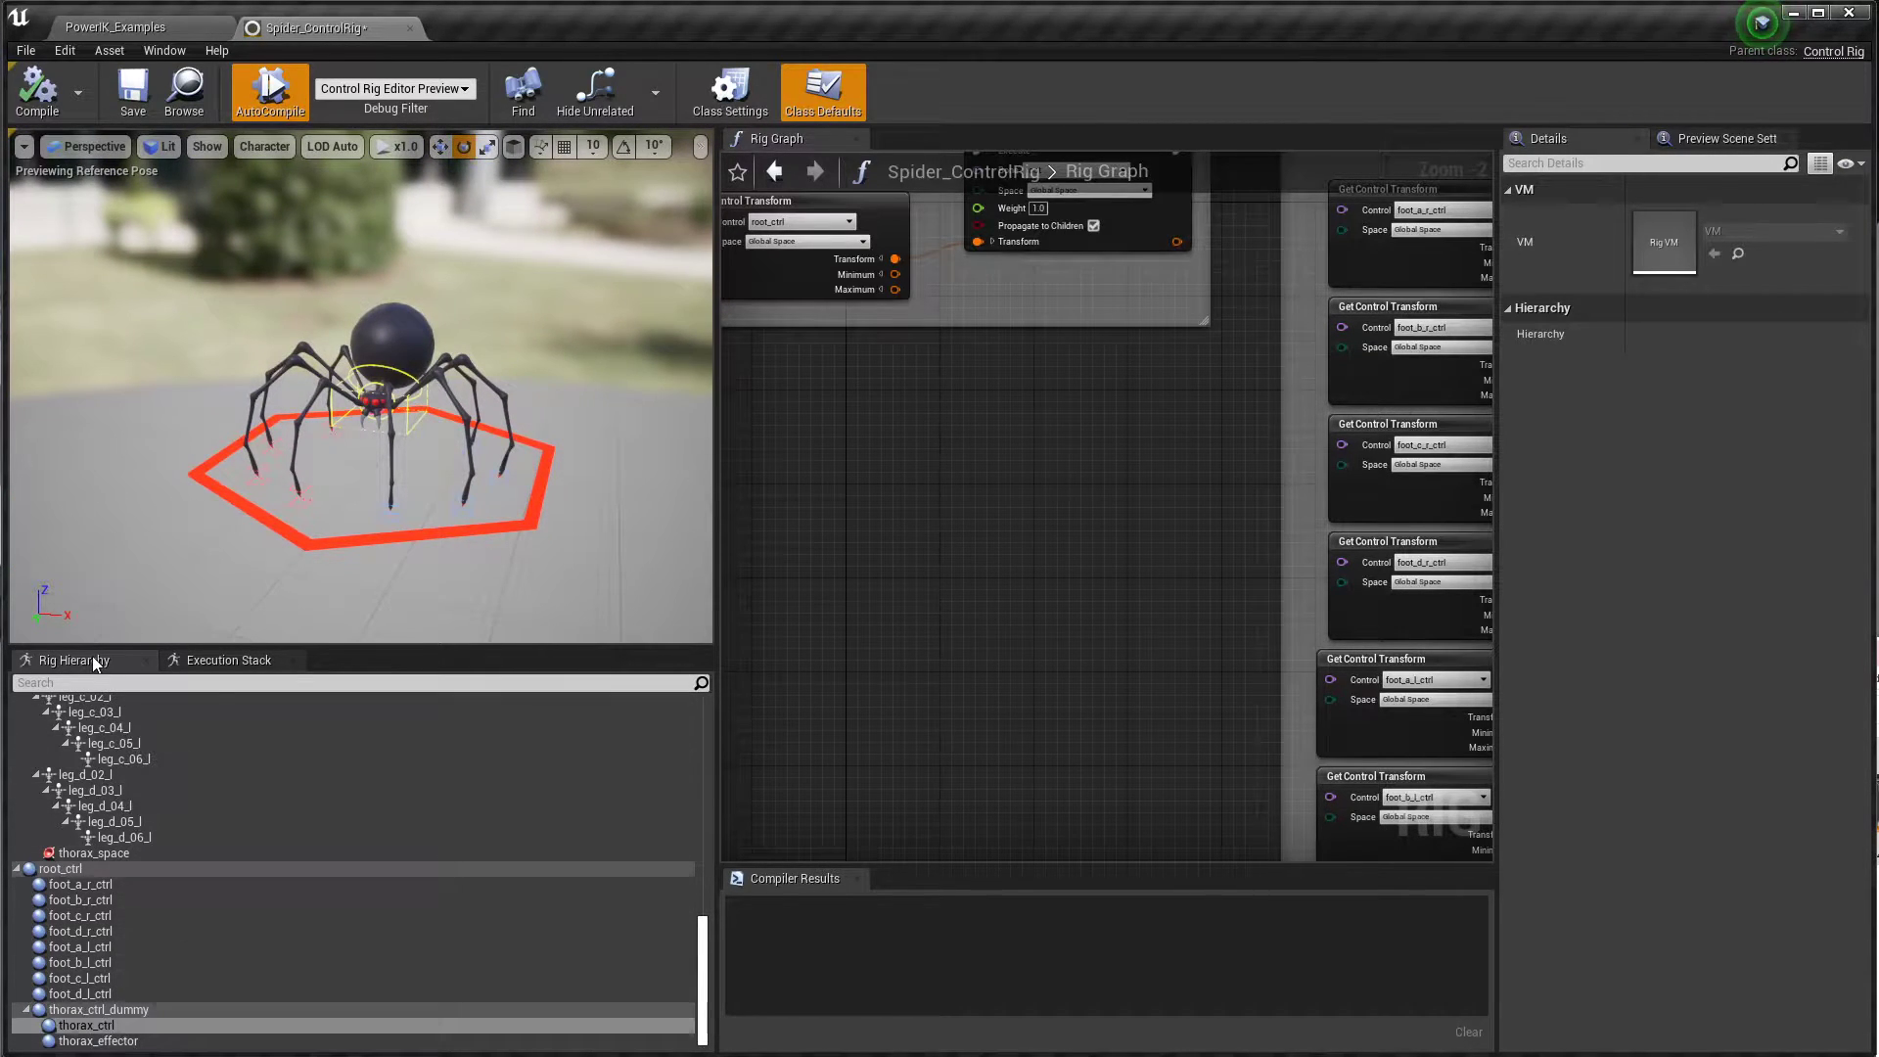
{"action": "mouse_move", "coordinate": [703, 965]}
{"action": "left_mouse_down"}
{"action": "mouse_move", "coordinate": [704, 888]}
{"action": "mouse_move", "coordinate": [707, 971]}
{"action": "left_mouse_up"}
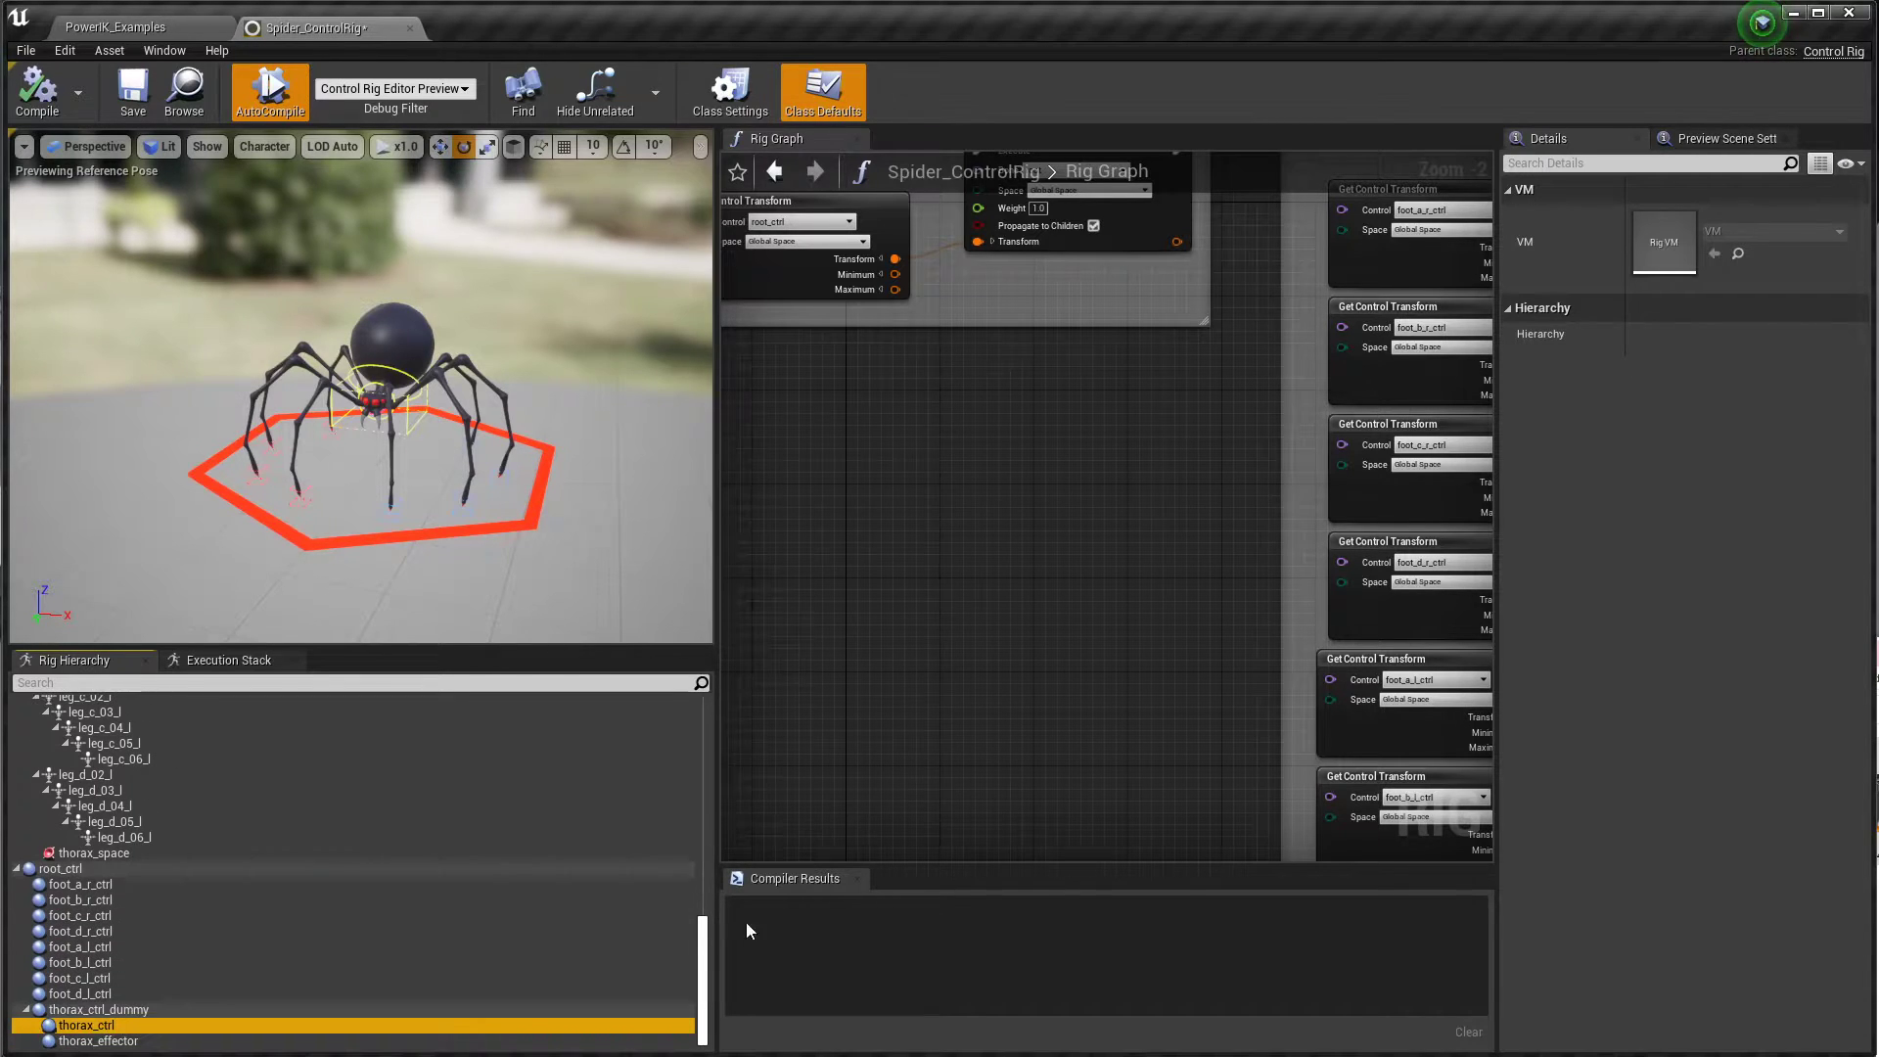
{"action": "mouse_move", "coordinate": [1183, 456]}
{"action": "right_mouse_down"}
{"action": "mouse_move", "coordinate": [957, 591]}
{"action": "mouse_move", "coordinate": [1195, 512]}
{"action": "mouse_move", "coordinate": [1078, 461]}
{"action": "mouse_move", "coordinate": [1179, 447]}
{"action": "right_mouse_up"}
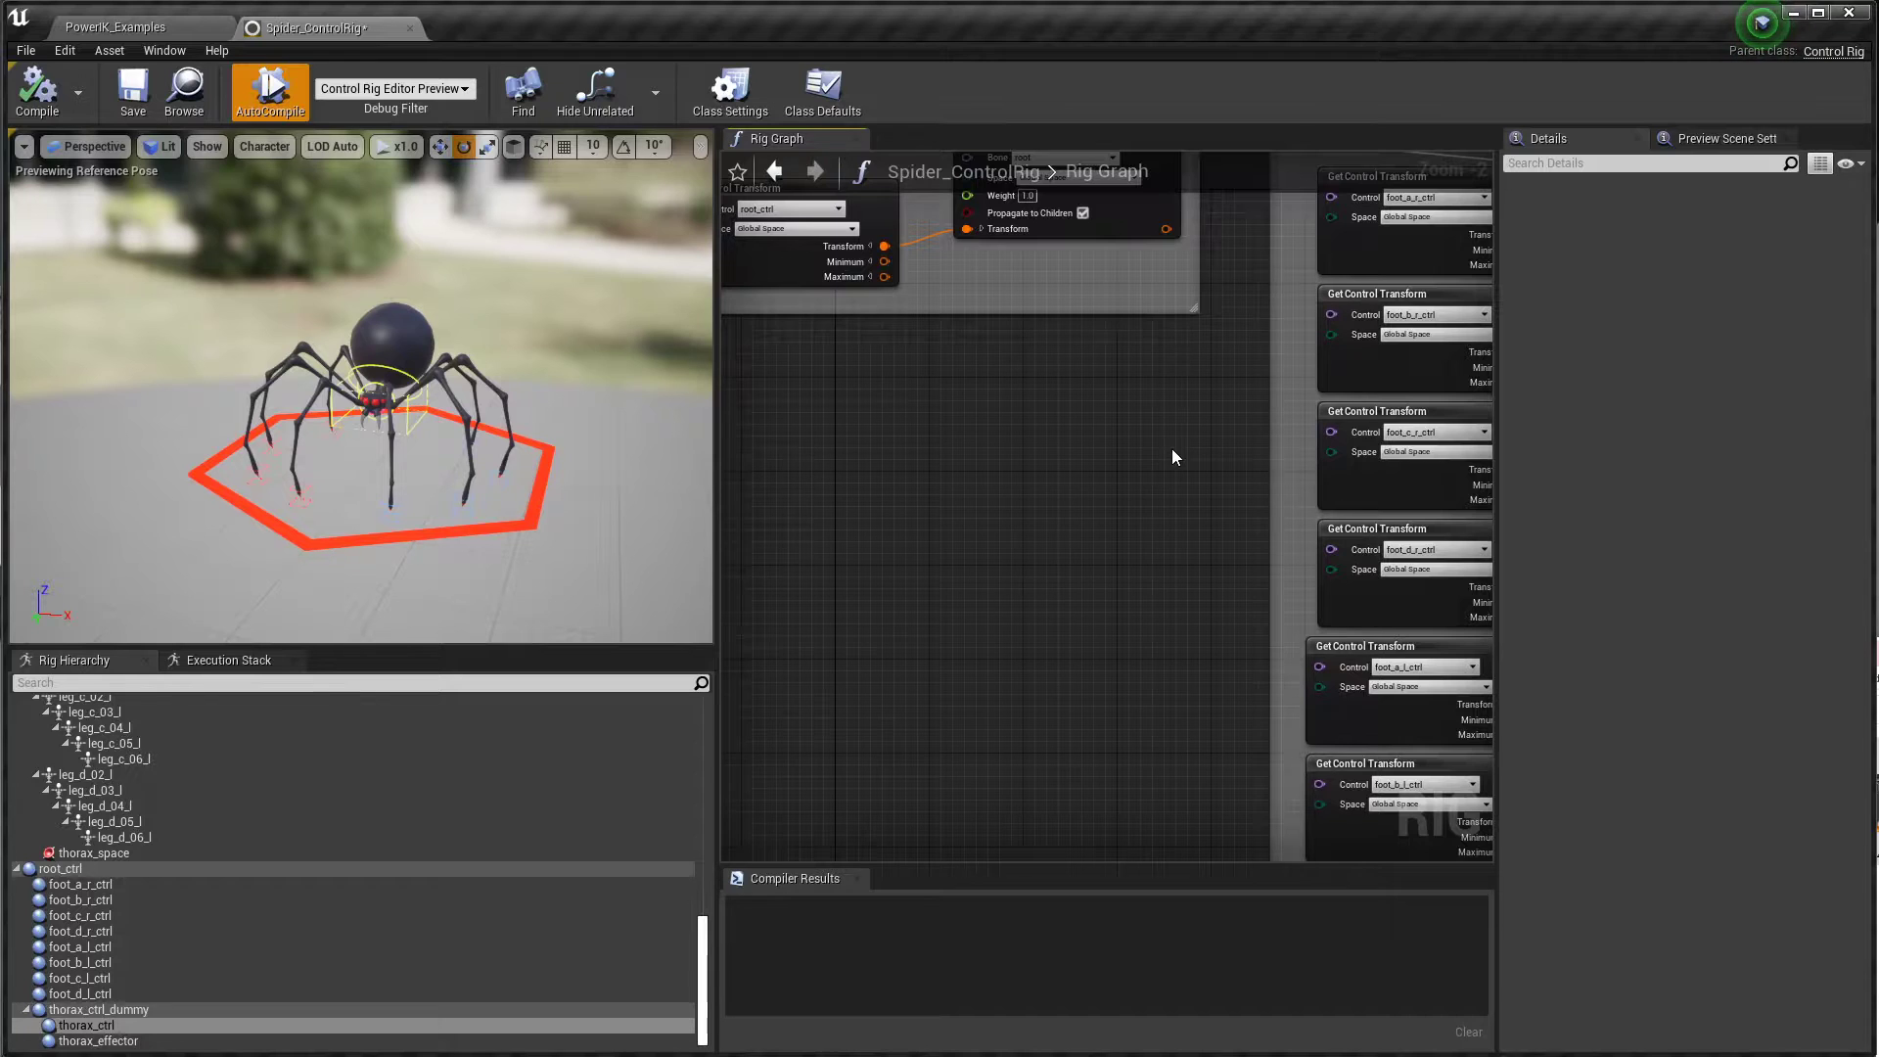
{"action": "left_click_drag", "start_coordinate": [411, 494], "coordinate": [489, 494], "text": "alt"}
{"action": "left_click_drag", "start_coordinate": [469, 431], "coordinate": [418, 446]}
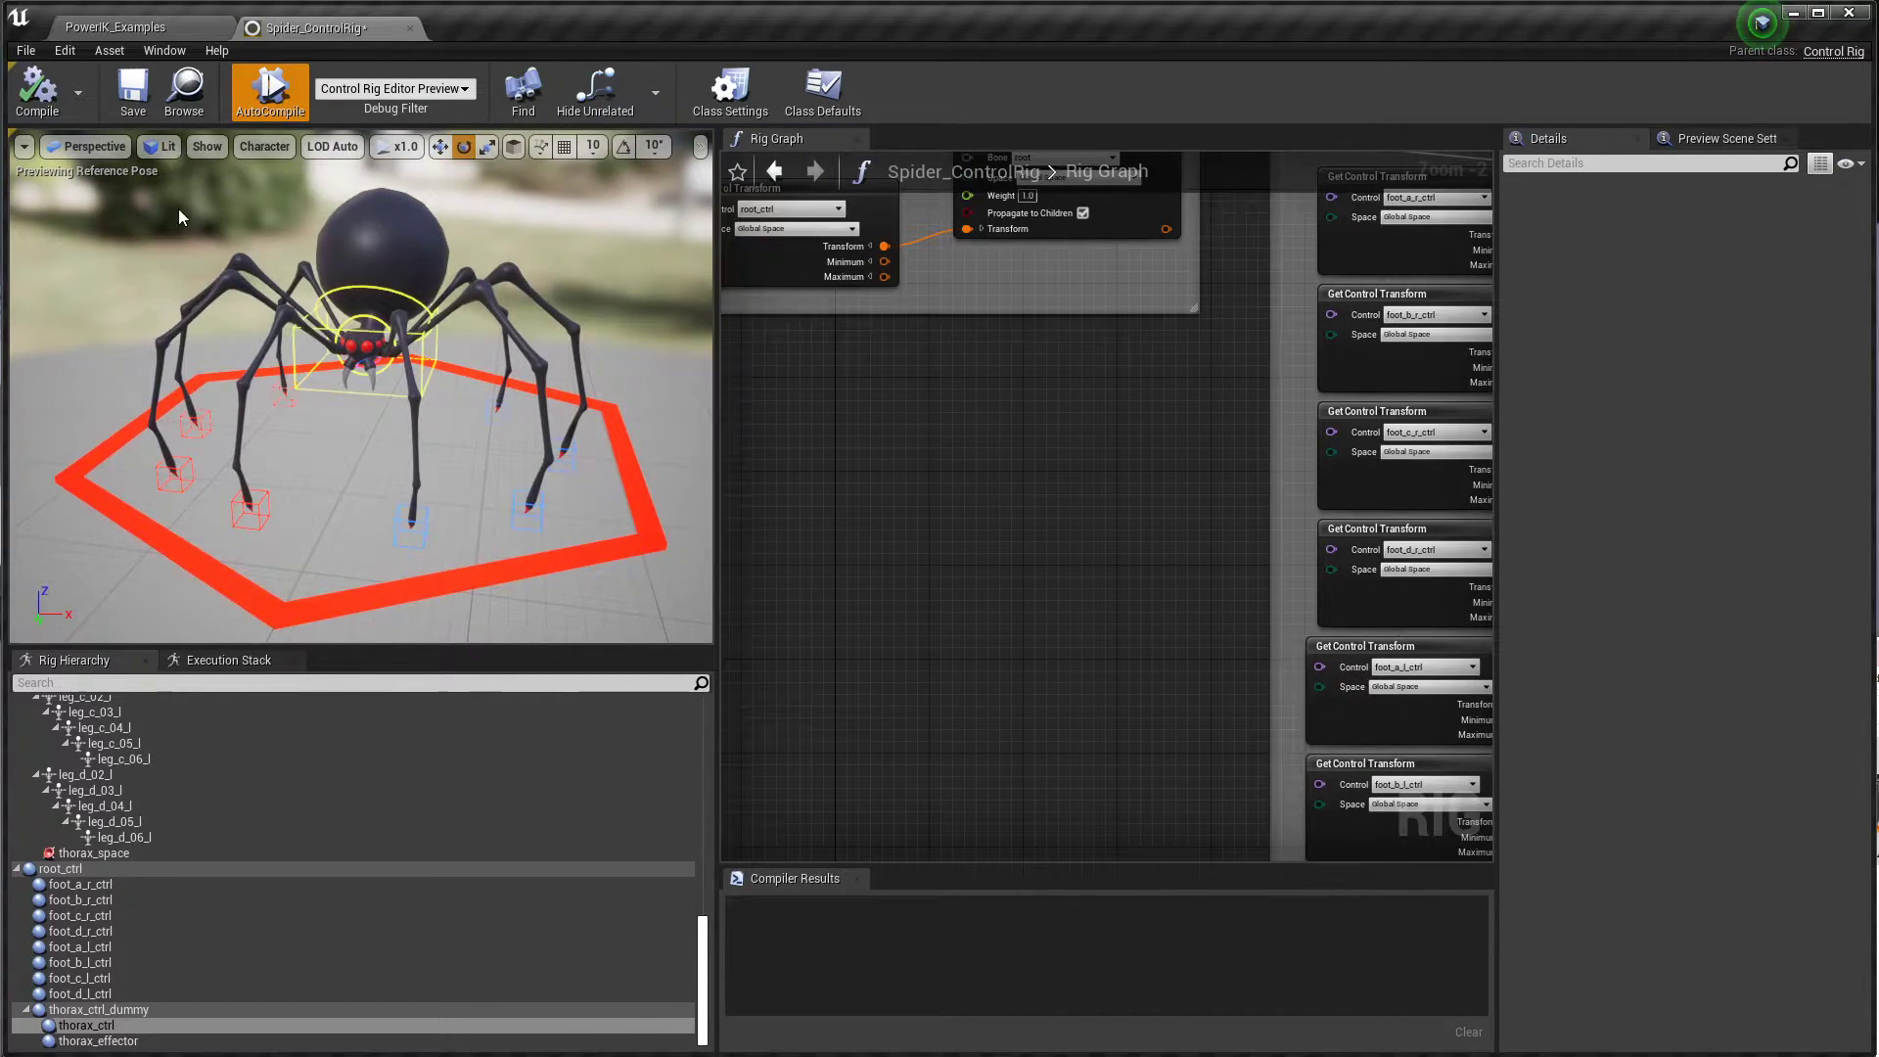
{"action": "left_click", "coordinate": [516, 516]}
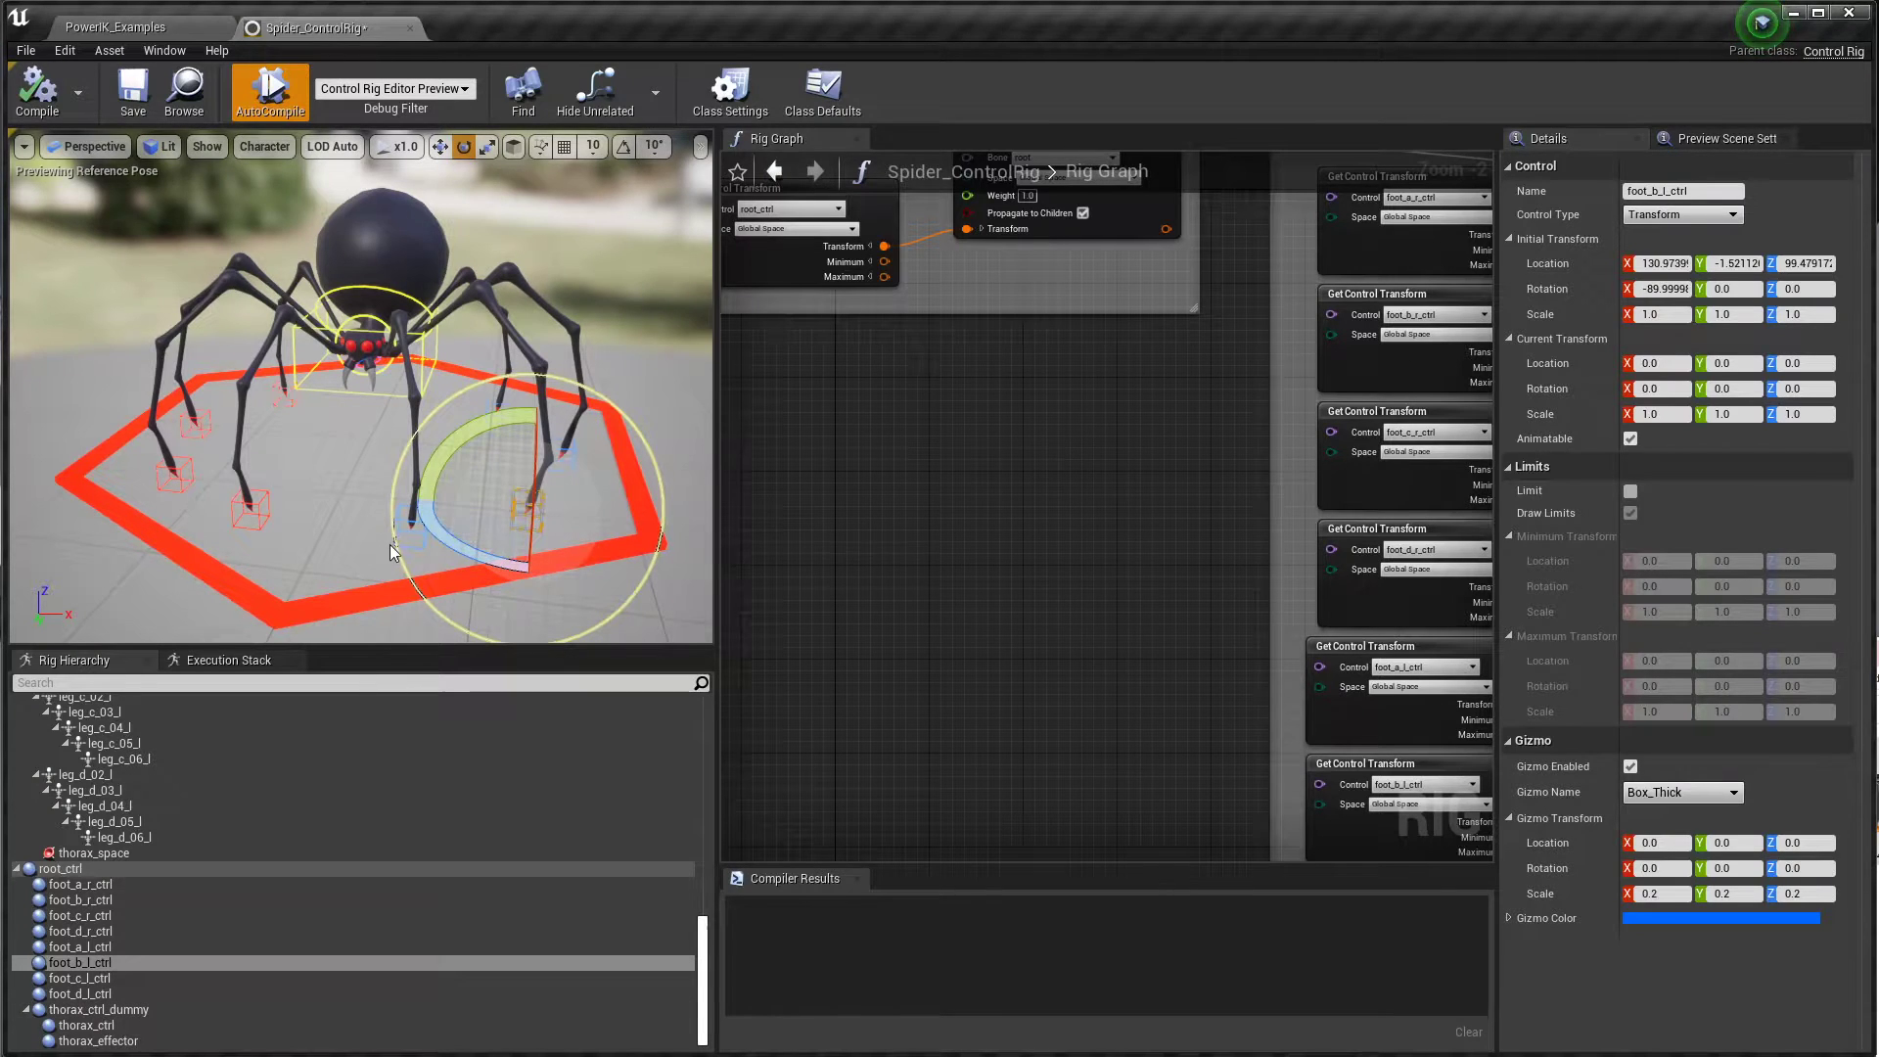
{"action": "key", "text": "w"}
{"action": "left_click", "coordinate": [420, 540], "text": "ctrl"}
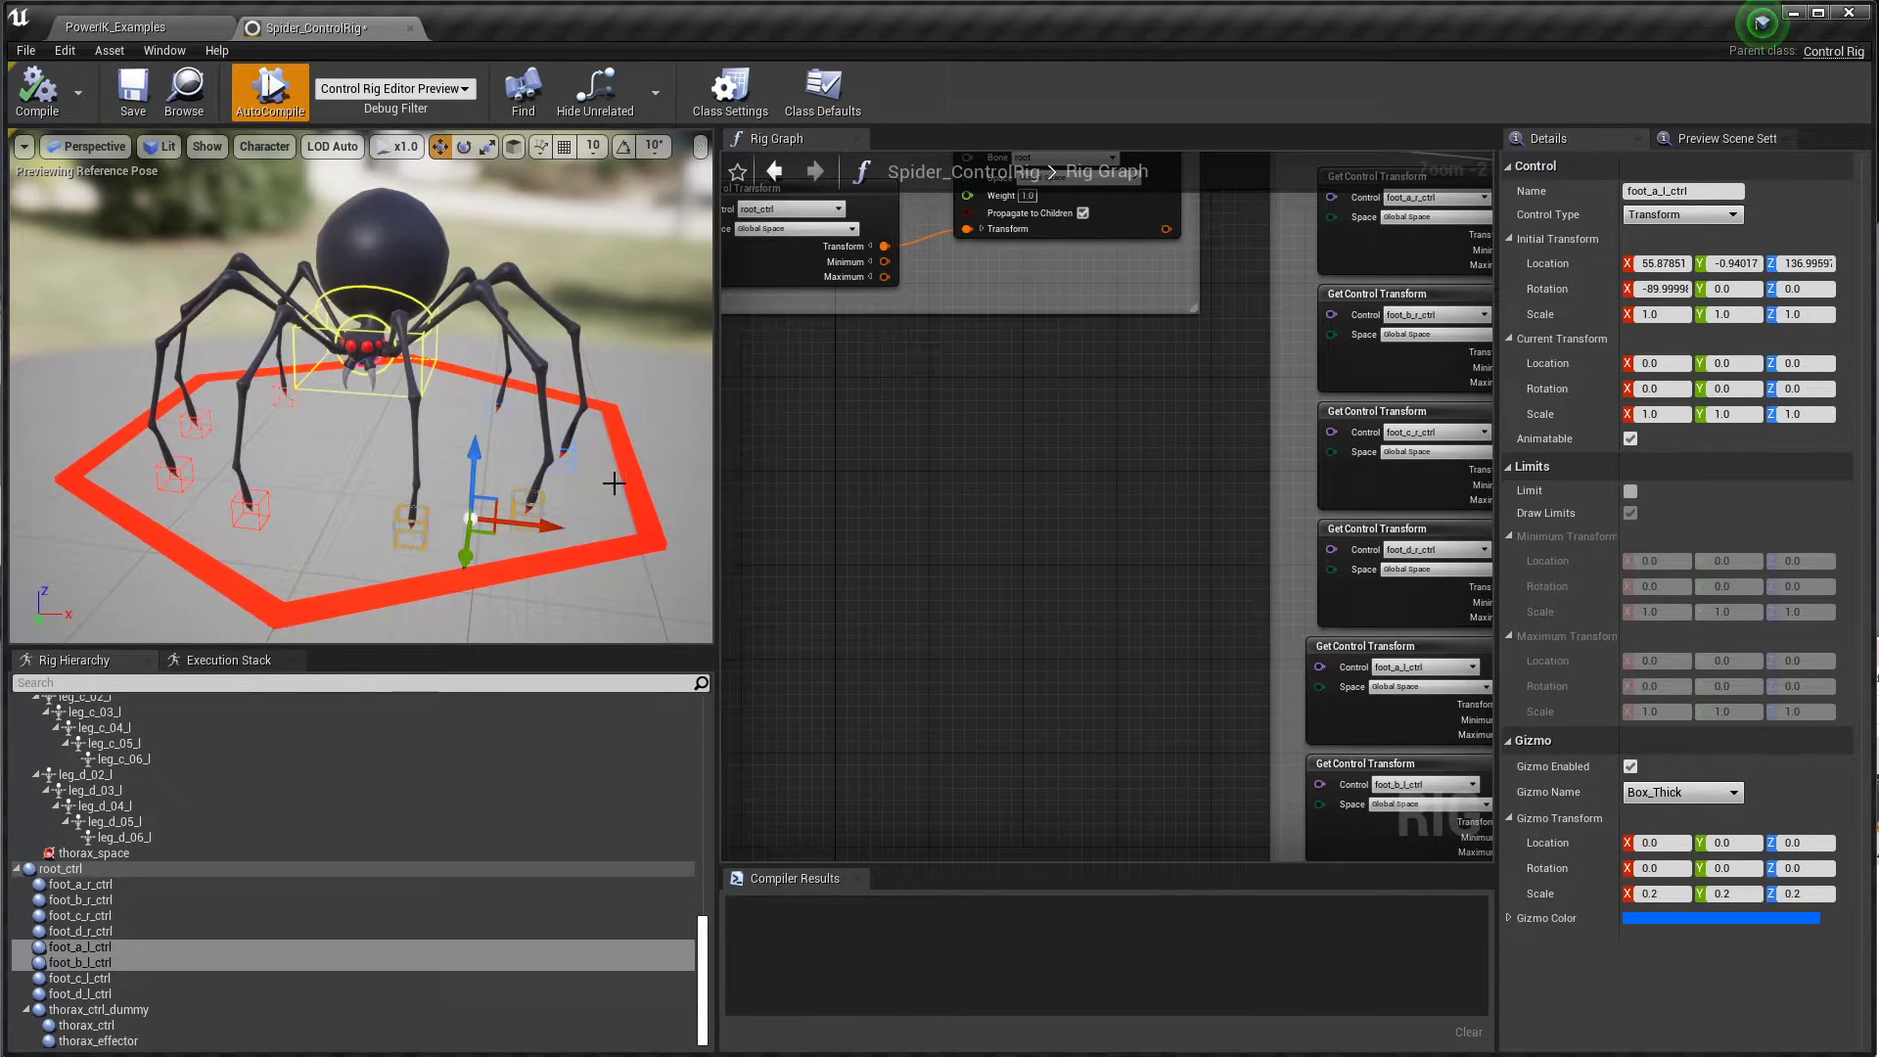
{"action": "left_click", "coordinate": [571, 462], "text": "ctrl"}
{"action": "left_click", "coordinate": [490, 413], "text": "ctrl"}
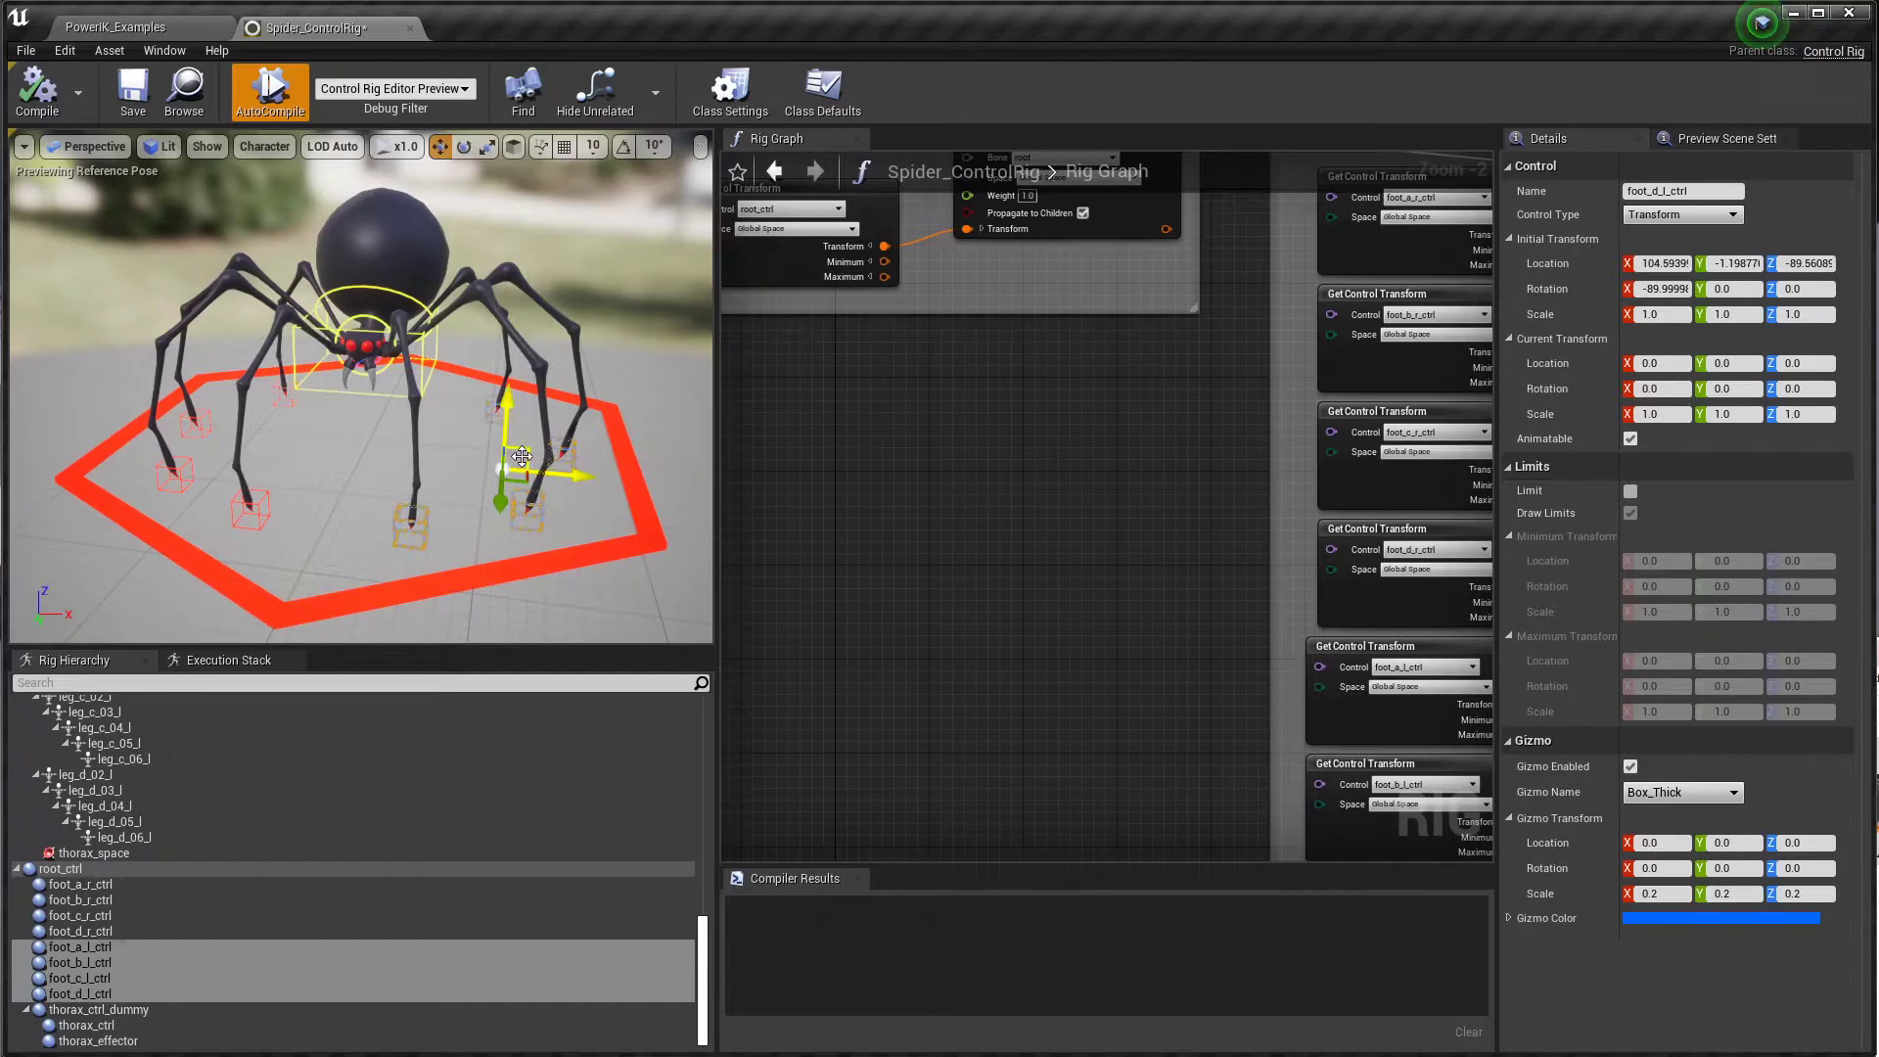
{"action": "left_click_drag", "start_coordinate": [521, 455], "coordinate": [671, 279]}
Step: Test the full-body IK by swinging the four selected left foot controls under the body and back up into the air
{"action": "mouse_move", "coordinate": [620, 365]}
{"action": "right_mouse_down"}
{"action": "mouse_move", "coordinate": [587, 352]}
{"action": "mouse_move", "coordinate": [558, 382]}
{"action": "mouse_move", "coordinate": [607, 343]}
{"action": "right_mouse_up"}
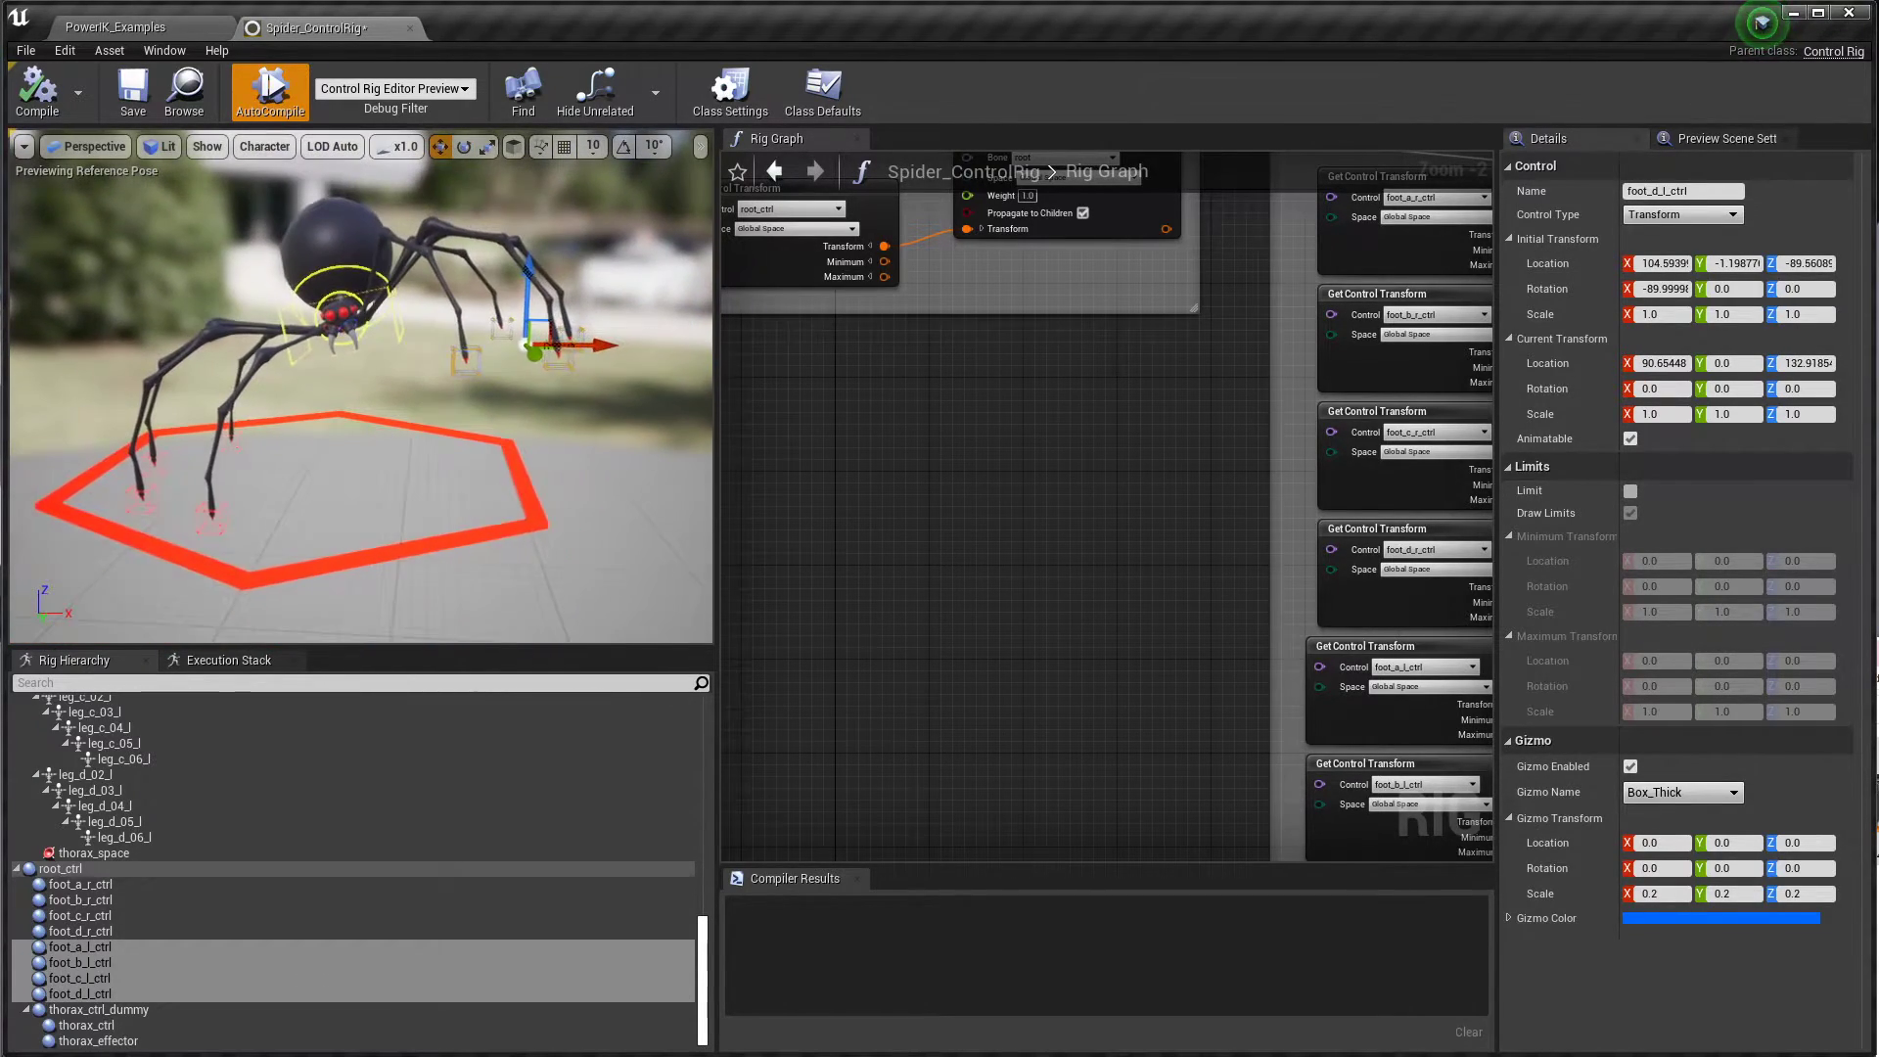
{"action": "left_click_drag", "start_coordinate": [533, 347], "coordinate": [455, 505]}
{"action": "left_click_drag", "start_coordinate": [501, 303], "coordinate": [364, 446]}
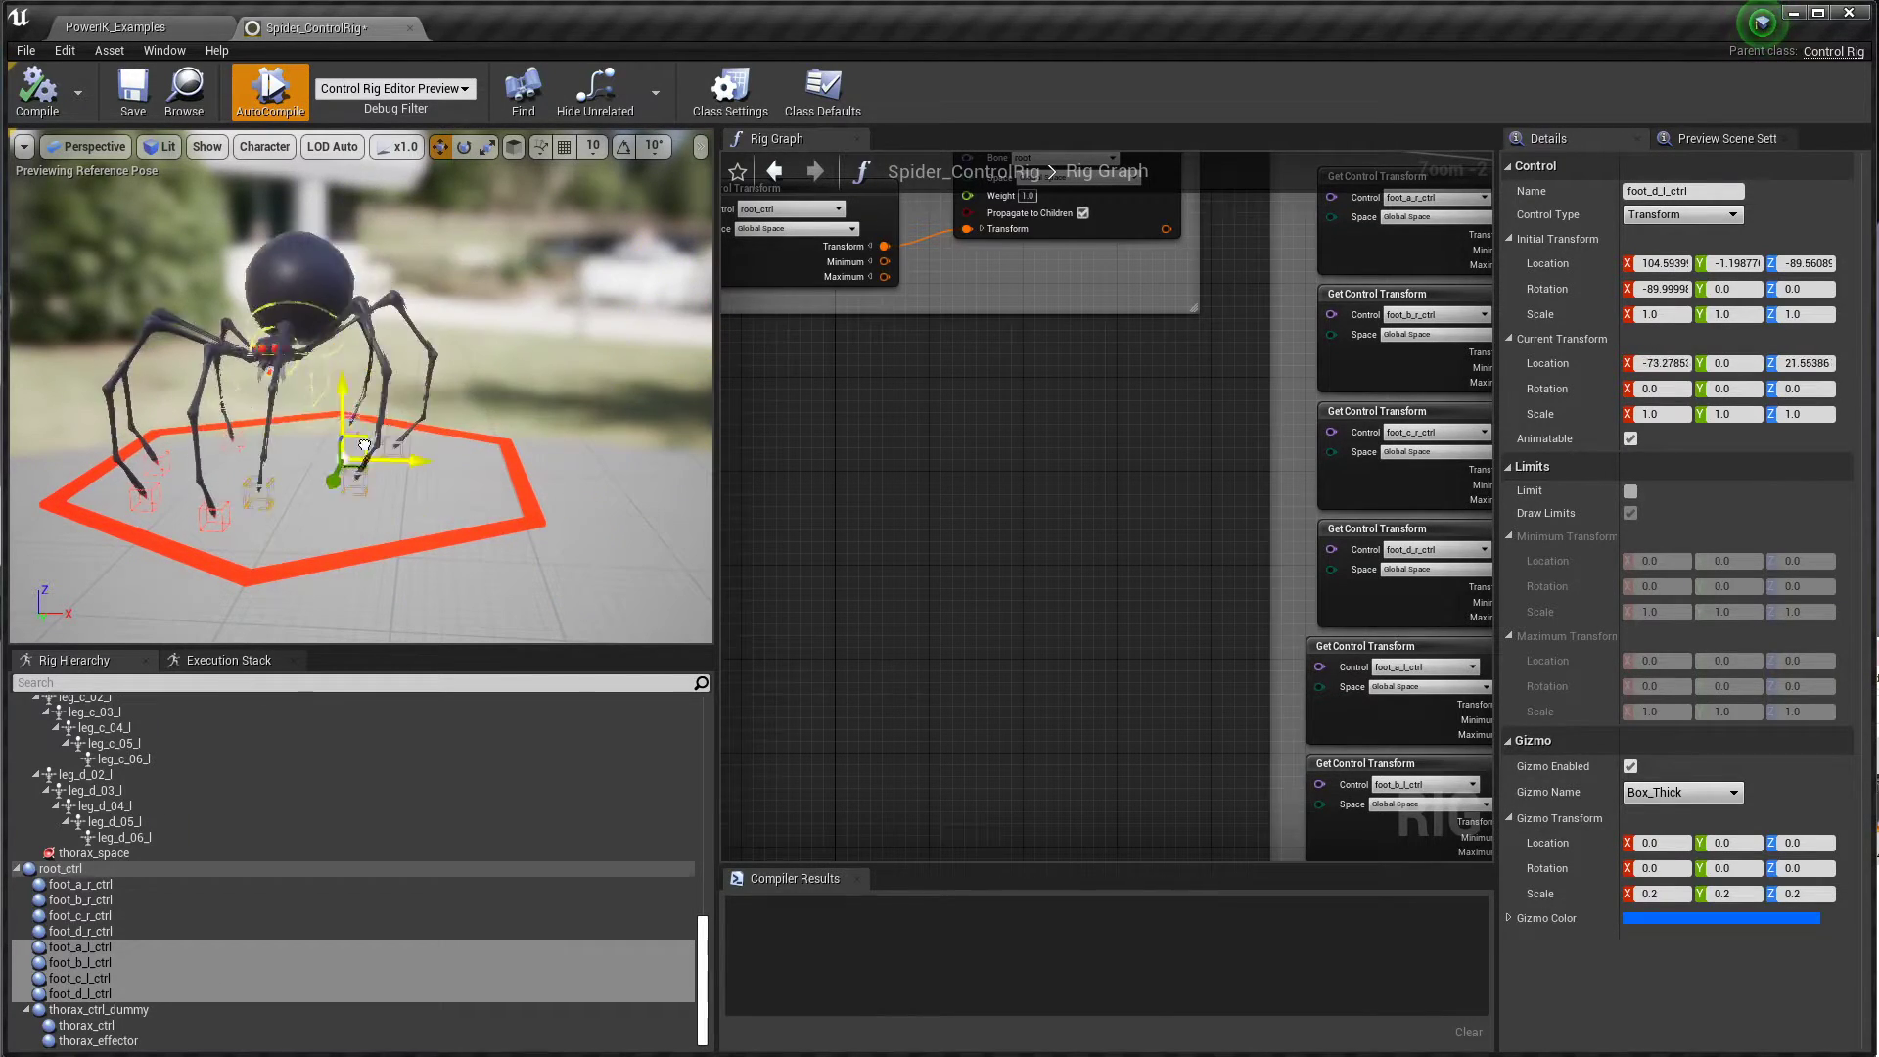
{"action": "left_click_drag", "start_coordinate": [452, 345], "coordinate": [597, 263]}
{"action": "left_click_drag", "start_coordinate": [506, 433], "coordinate": [561, 251]}
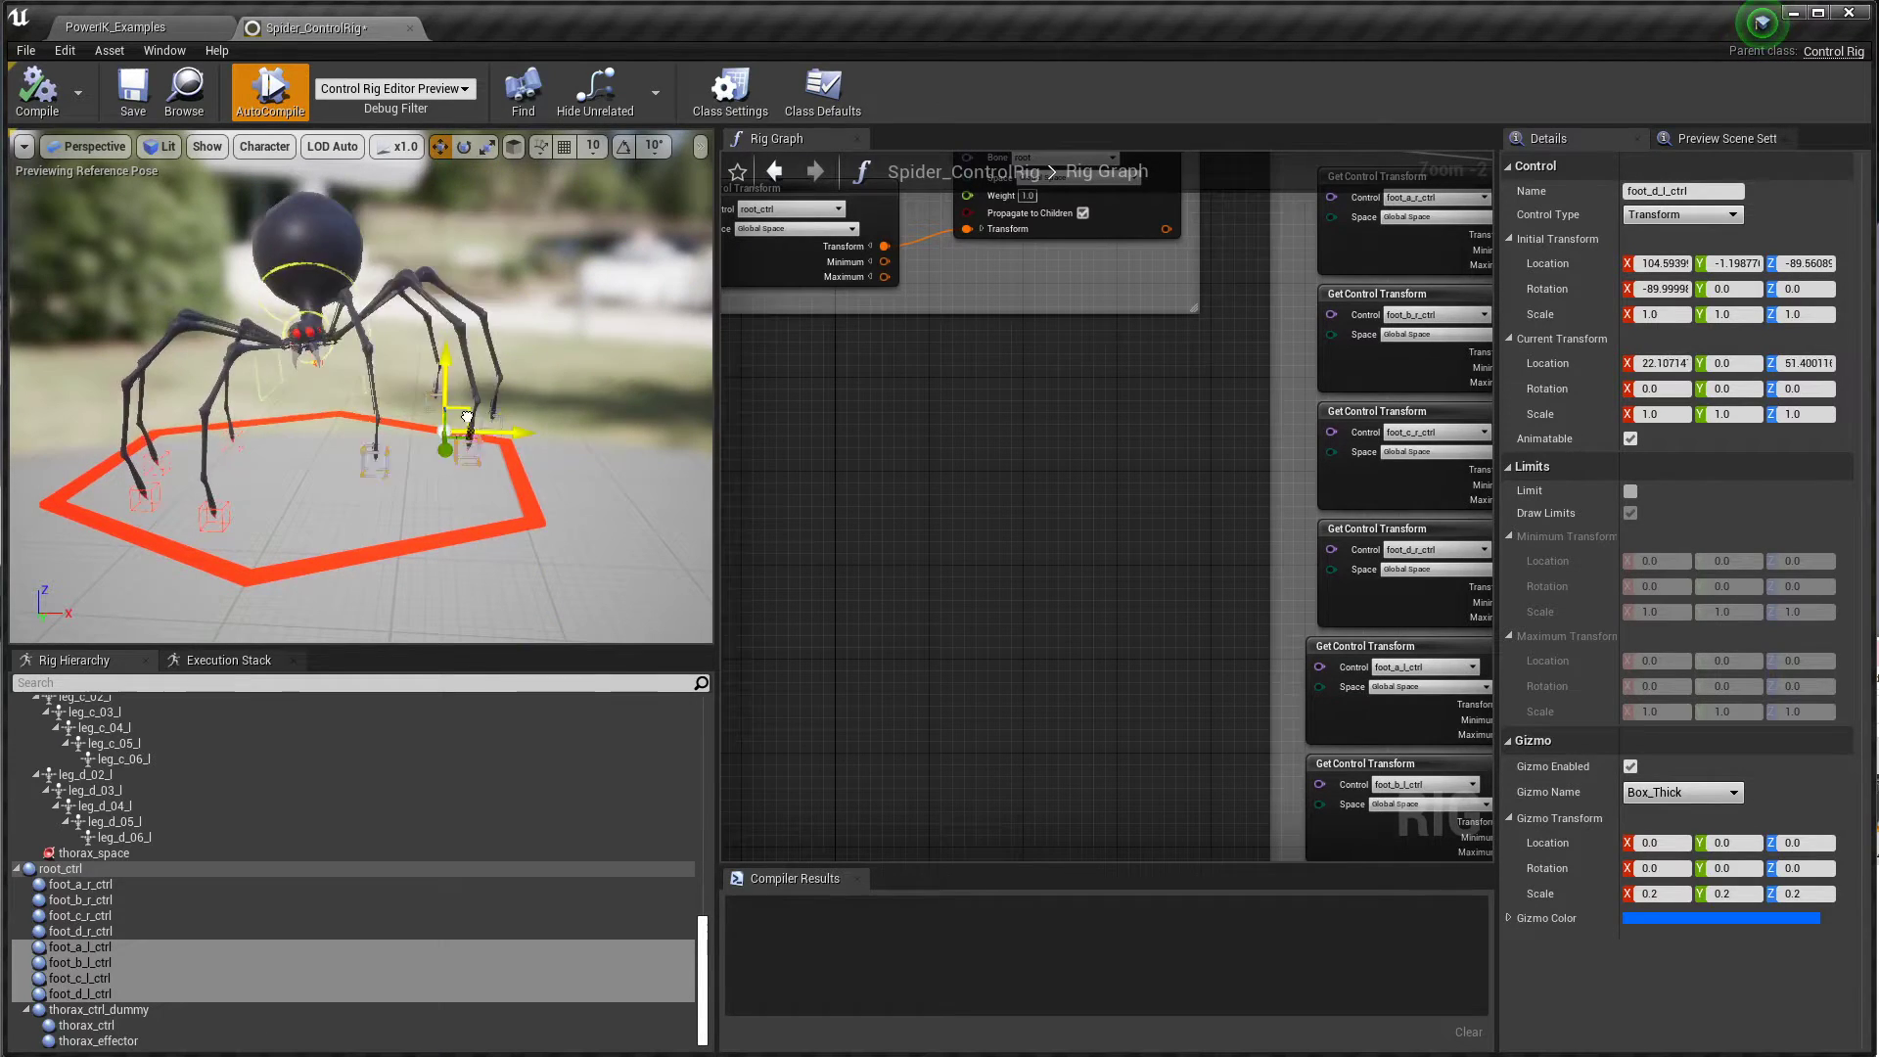
{"action": "left_click_drag", "start_coordinate": [467, 417], "coordinate": [551, 265]}
Step: Select thorax_ctrl and move it around in the viewport to test how the spider's body follows
{"action": "left_click", "coordinate": [406, 302]}
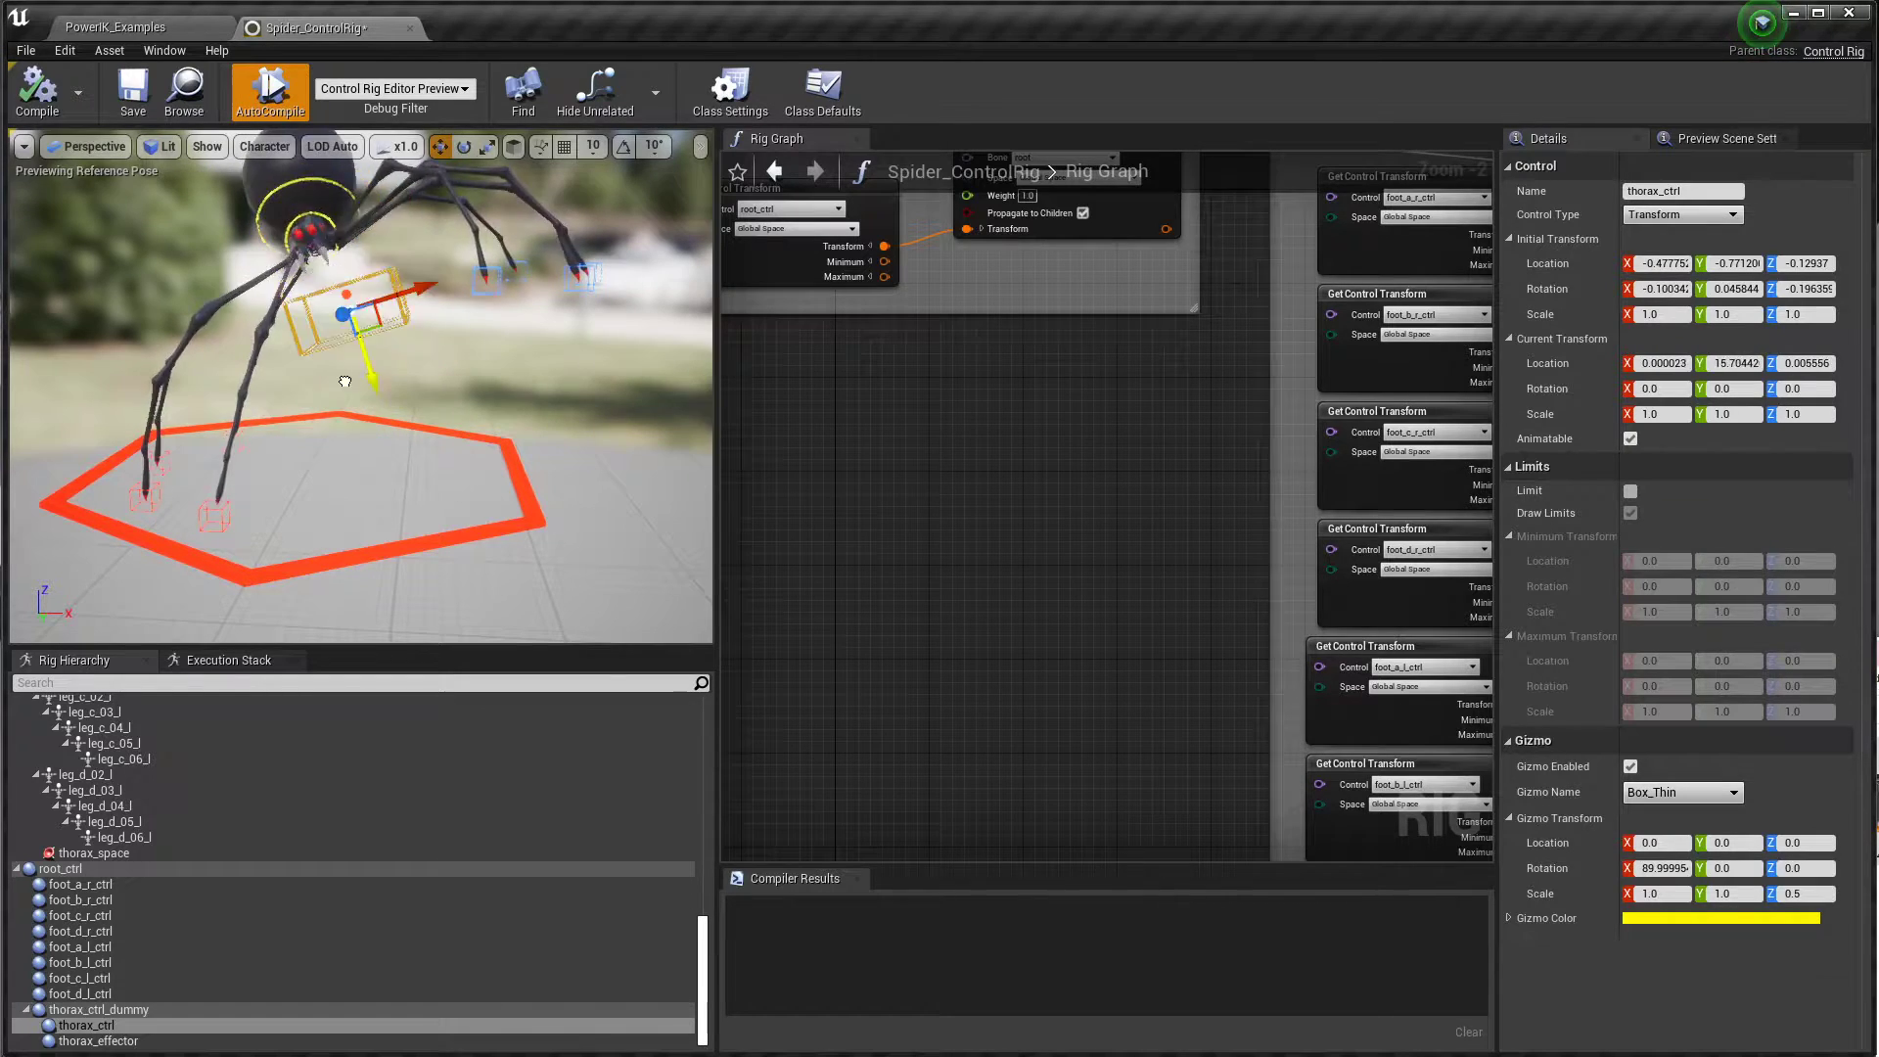
{"action": "left_click_drag", "start_coordinate": [344, 381], "coordinate": [362, 435]}
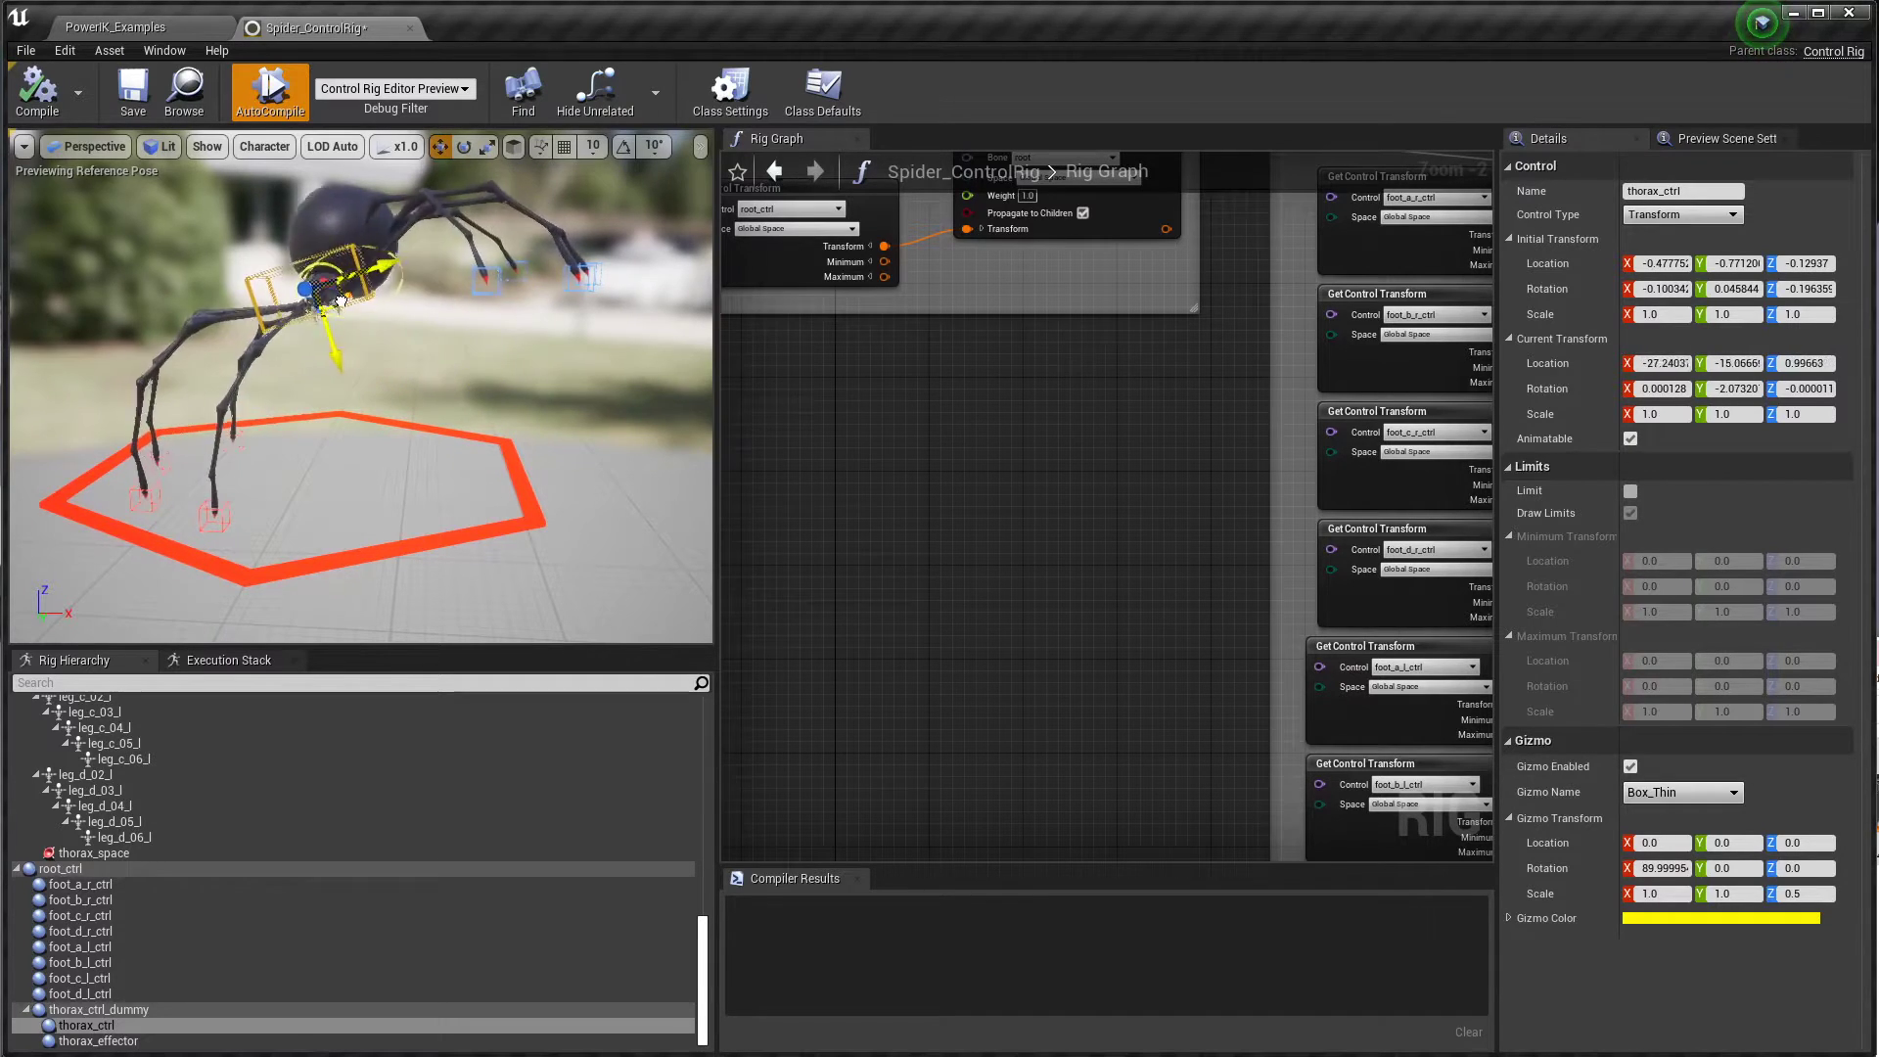
{"action": "left_click_drag", "start_coordinate": [344, 307], "coordinate": [370, 398]}
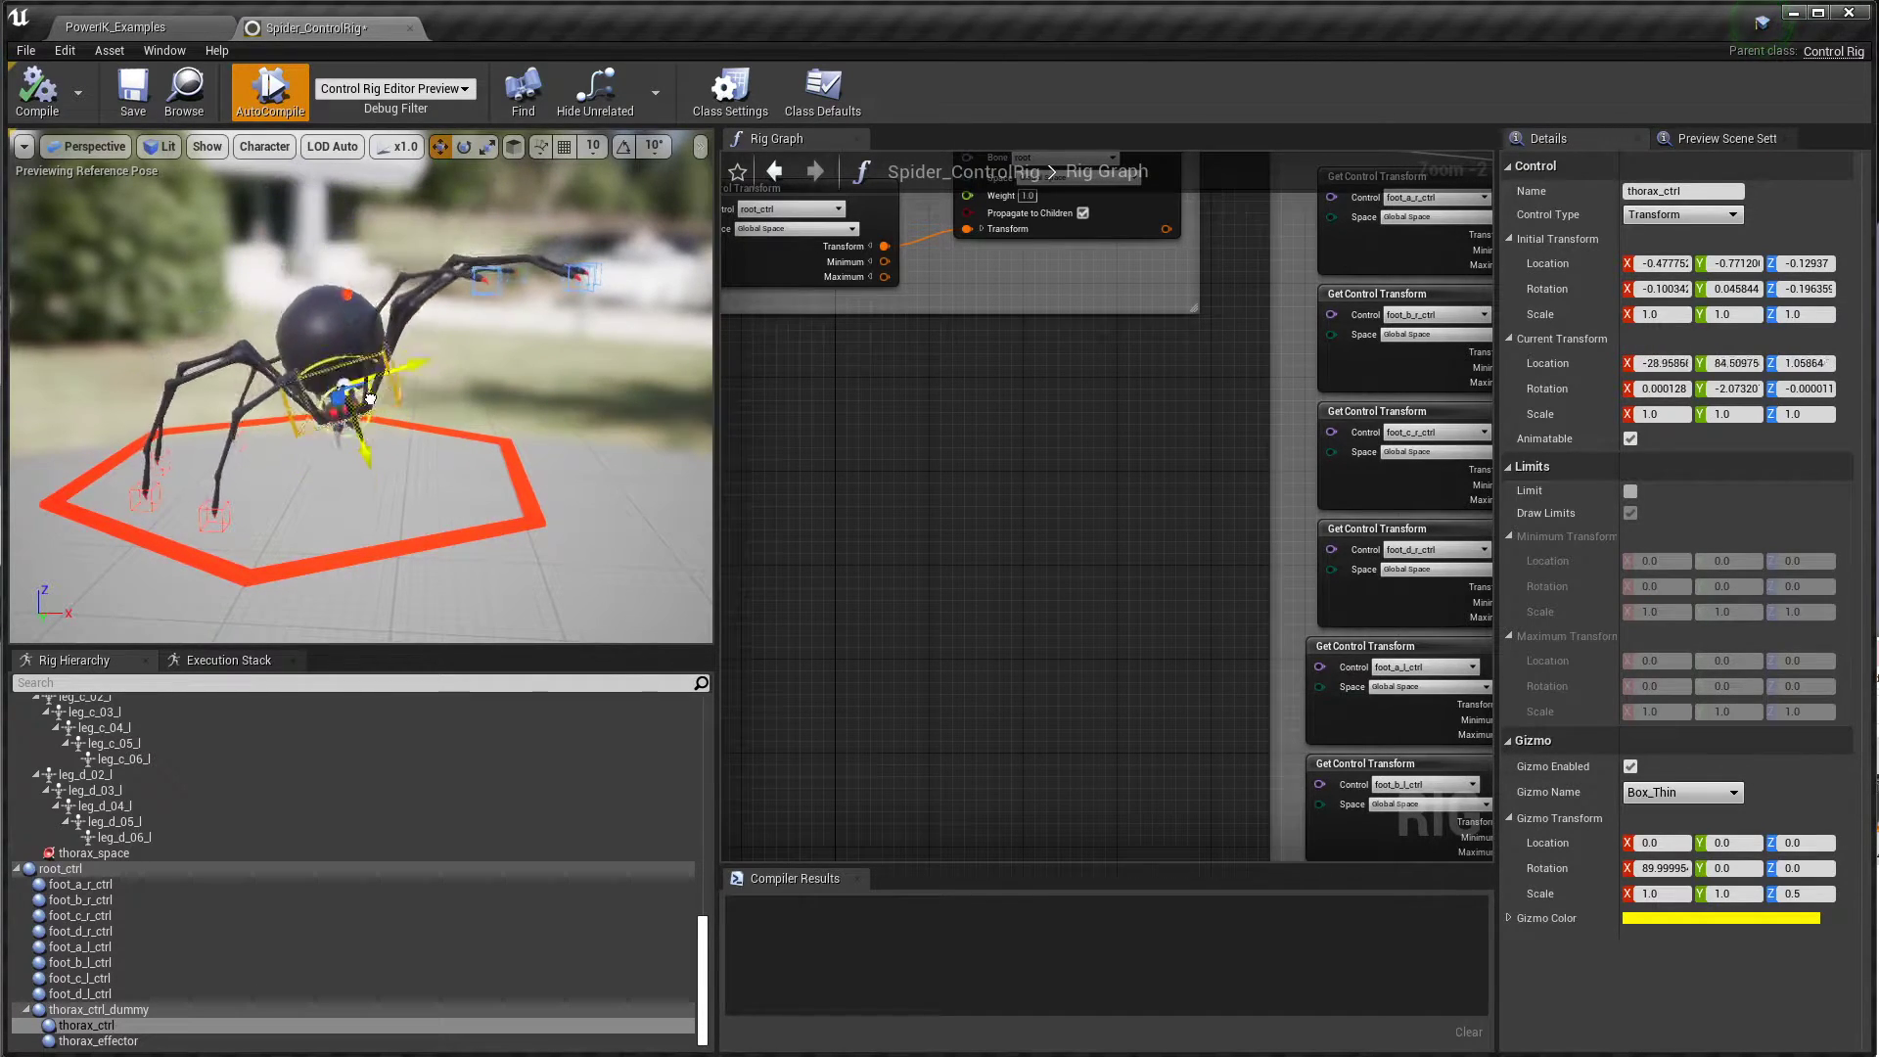
Step: Reselect all four left foot controls and move them back down near the ground beside the spider
{"action": "left_click", "coordinate": [491, 288]}
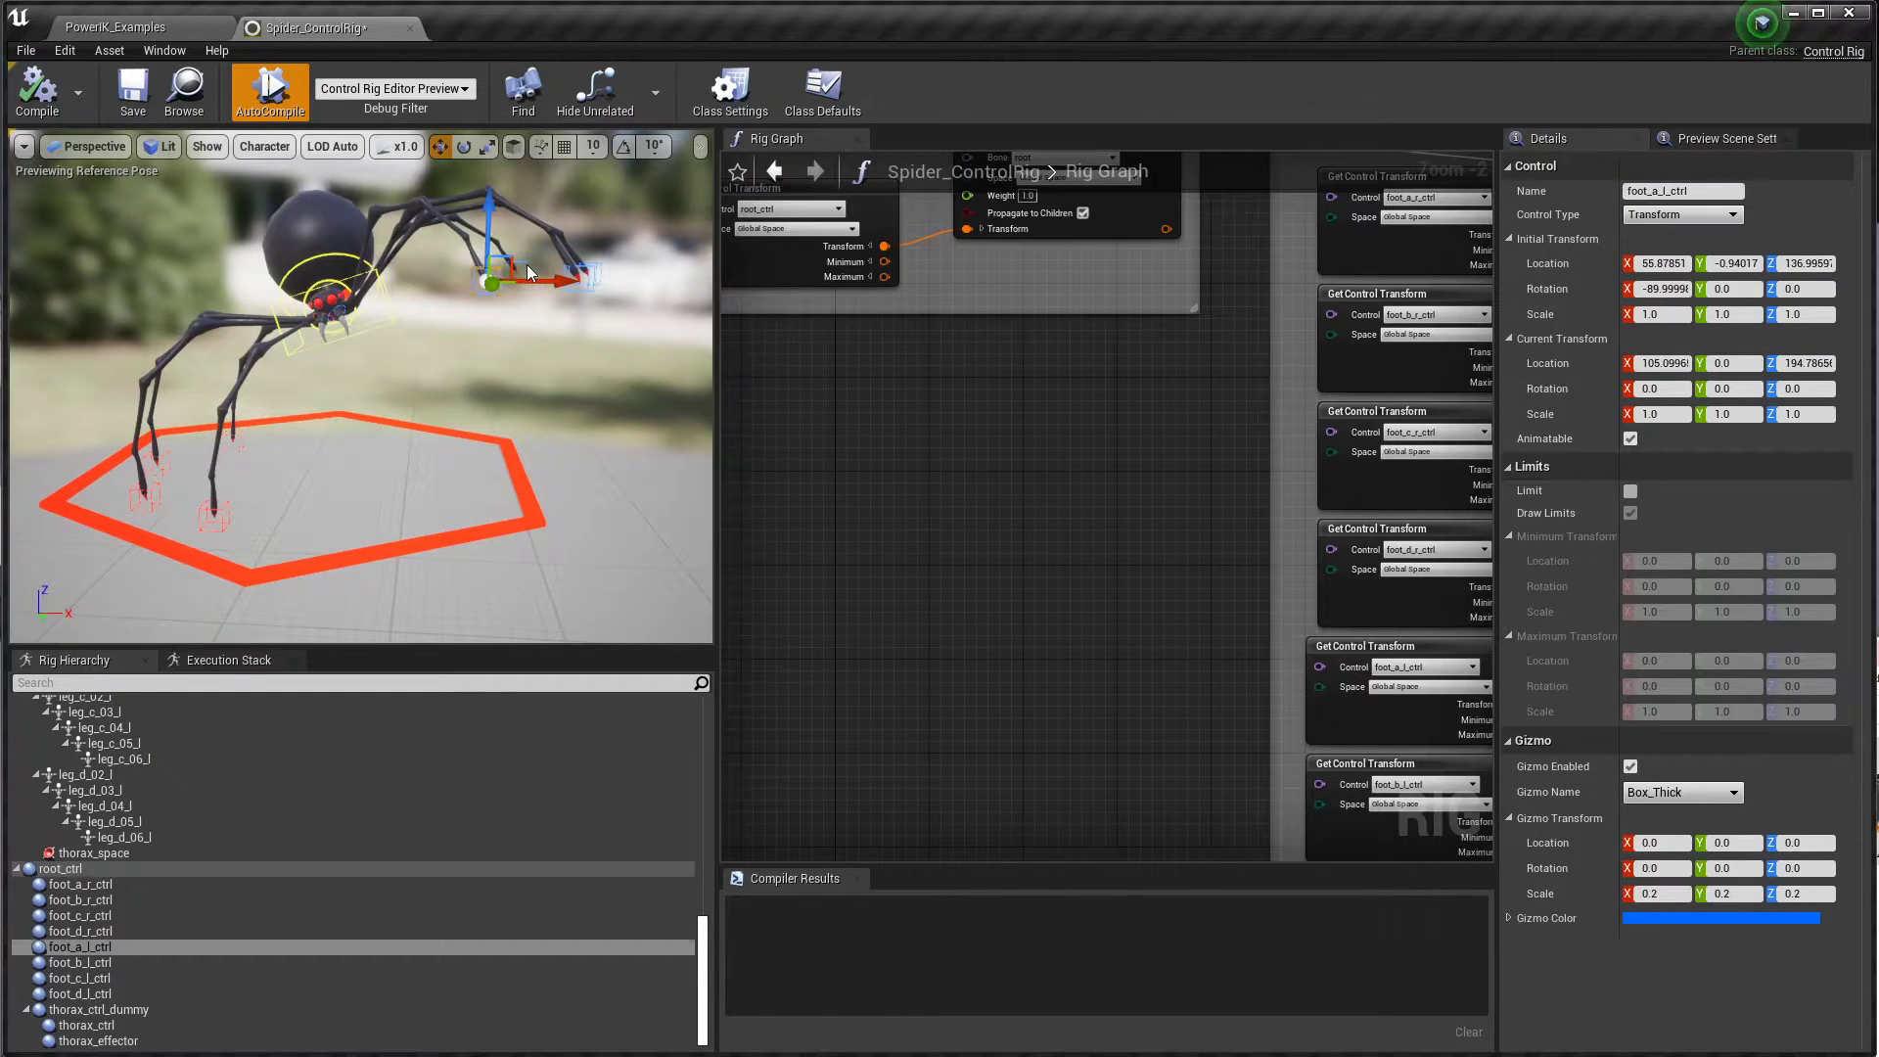
{"action": "left_click", "coordinate": [522, 272], "text": "shift"}
{"action": "left_click", "coordinate": [586, 286], "text": "shift"}
{"action": "left_click", "coordinate": [598, 265], "text": "shift"}
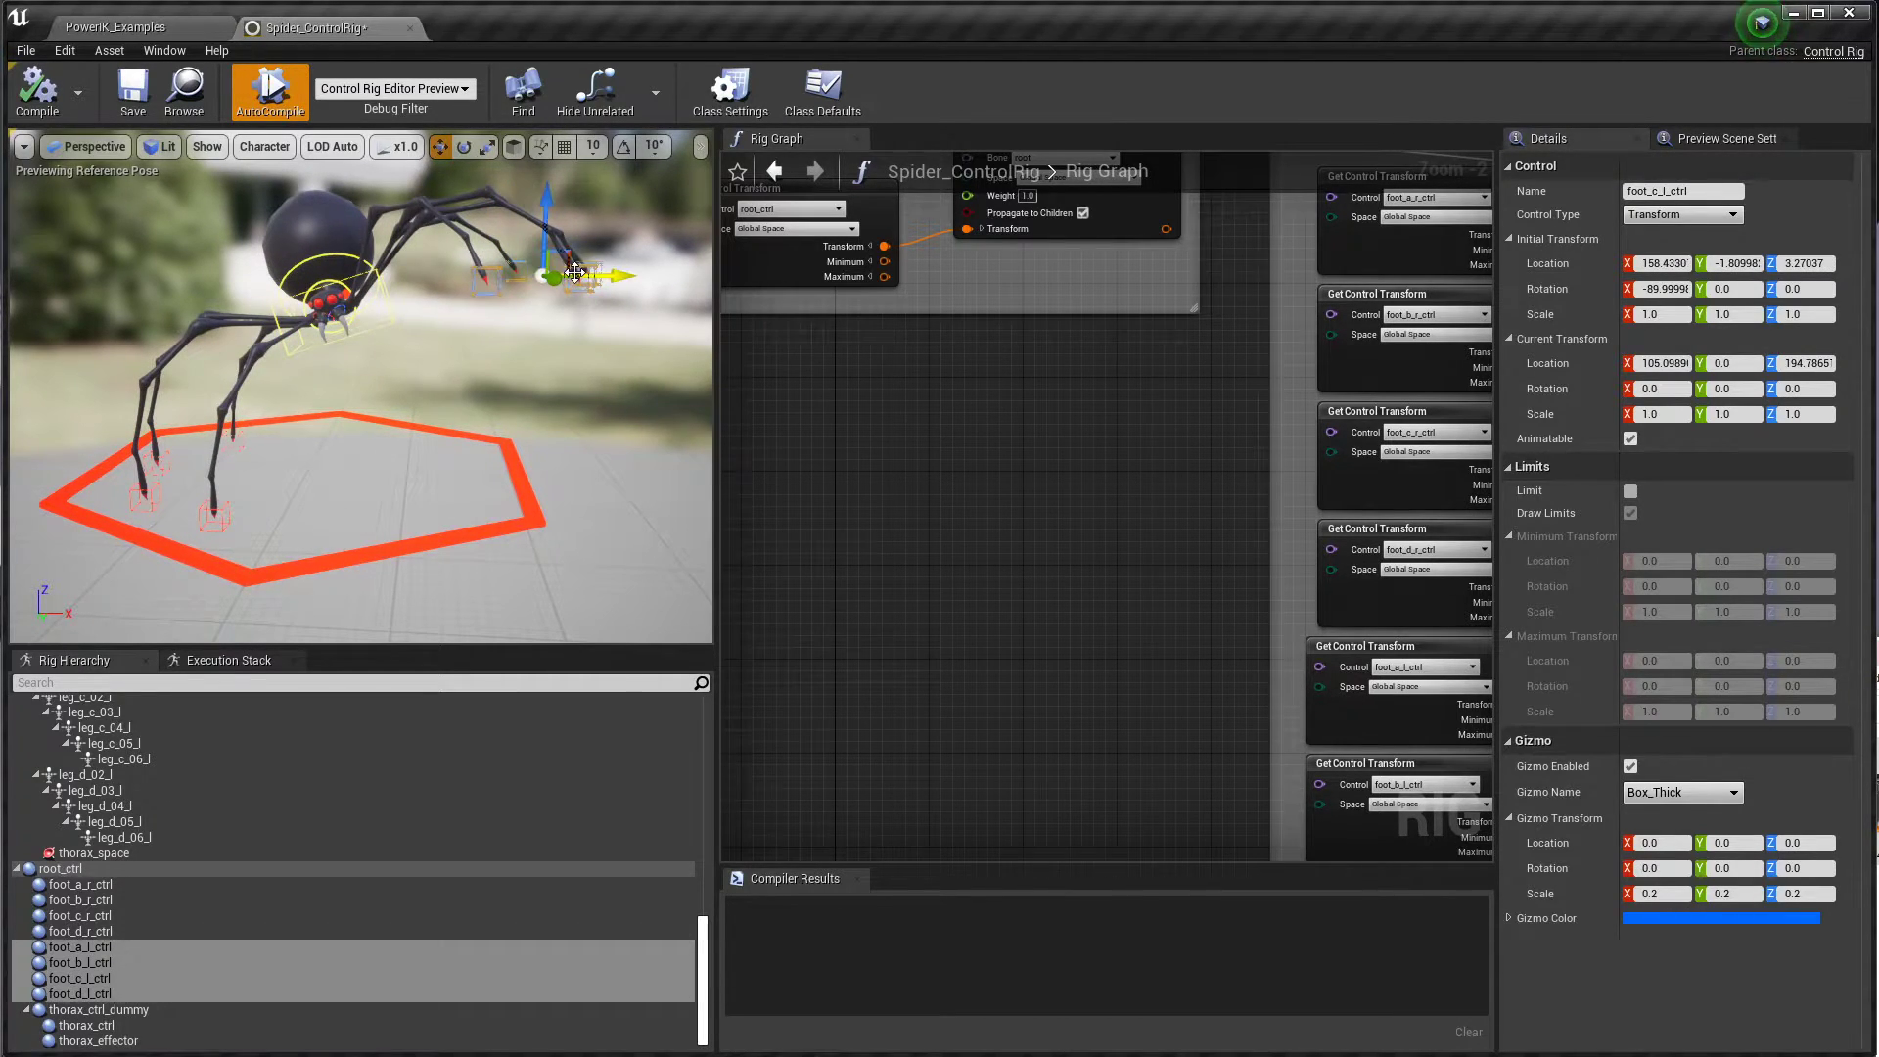
{"action": "left_click_drag", "start_coordinate": [447, 466], "coordinate": [578, 460]}
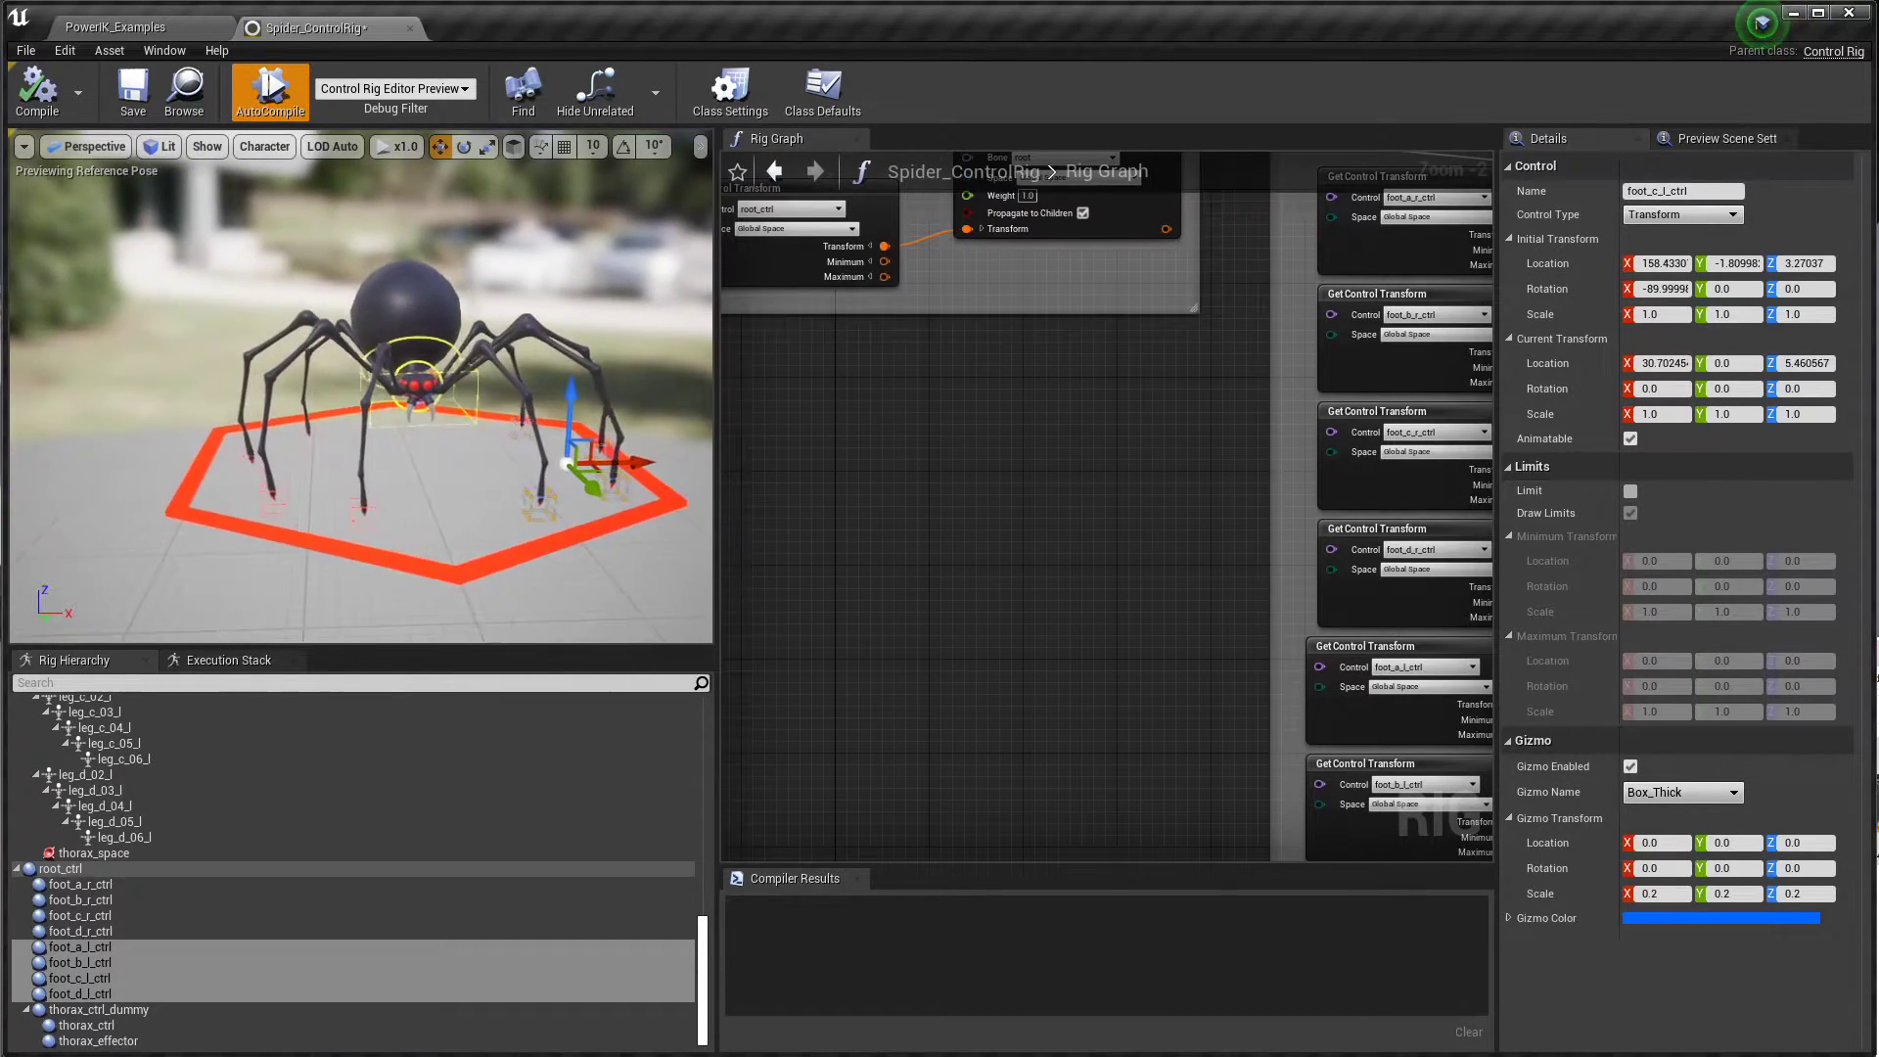
Step: Select the foot_b_r, foot_c_r and foot_d_r controls, swing them out and up, and return them to the ground near their starting place
{"action": "scroll", "coordinate": [411, 478], "scroll_direction": "up", "scroll_amount": 2}
{"action": "left_click", "coordinate": [270, 519]}
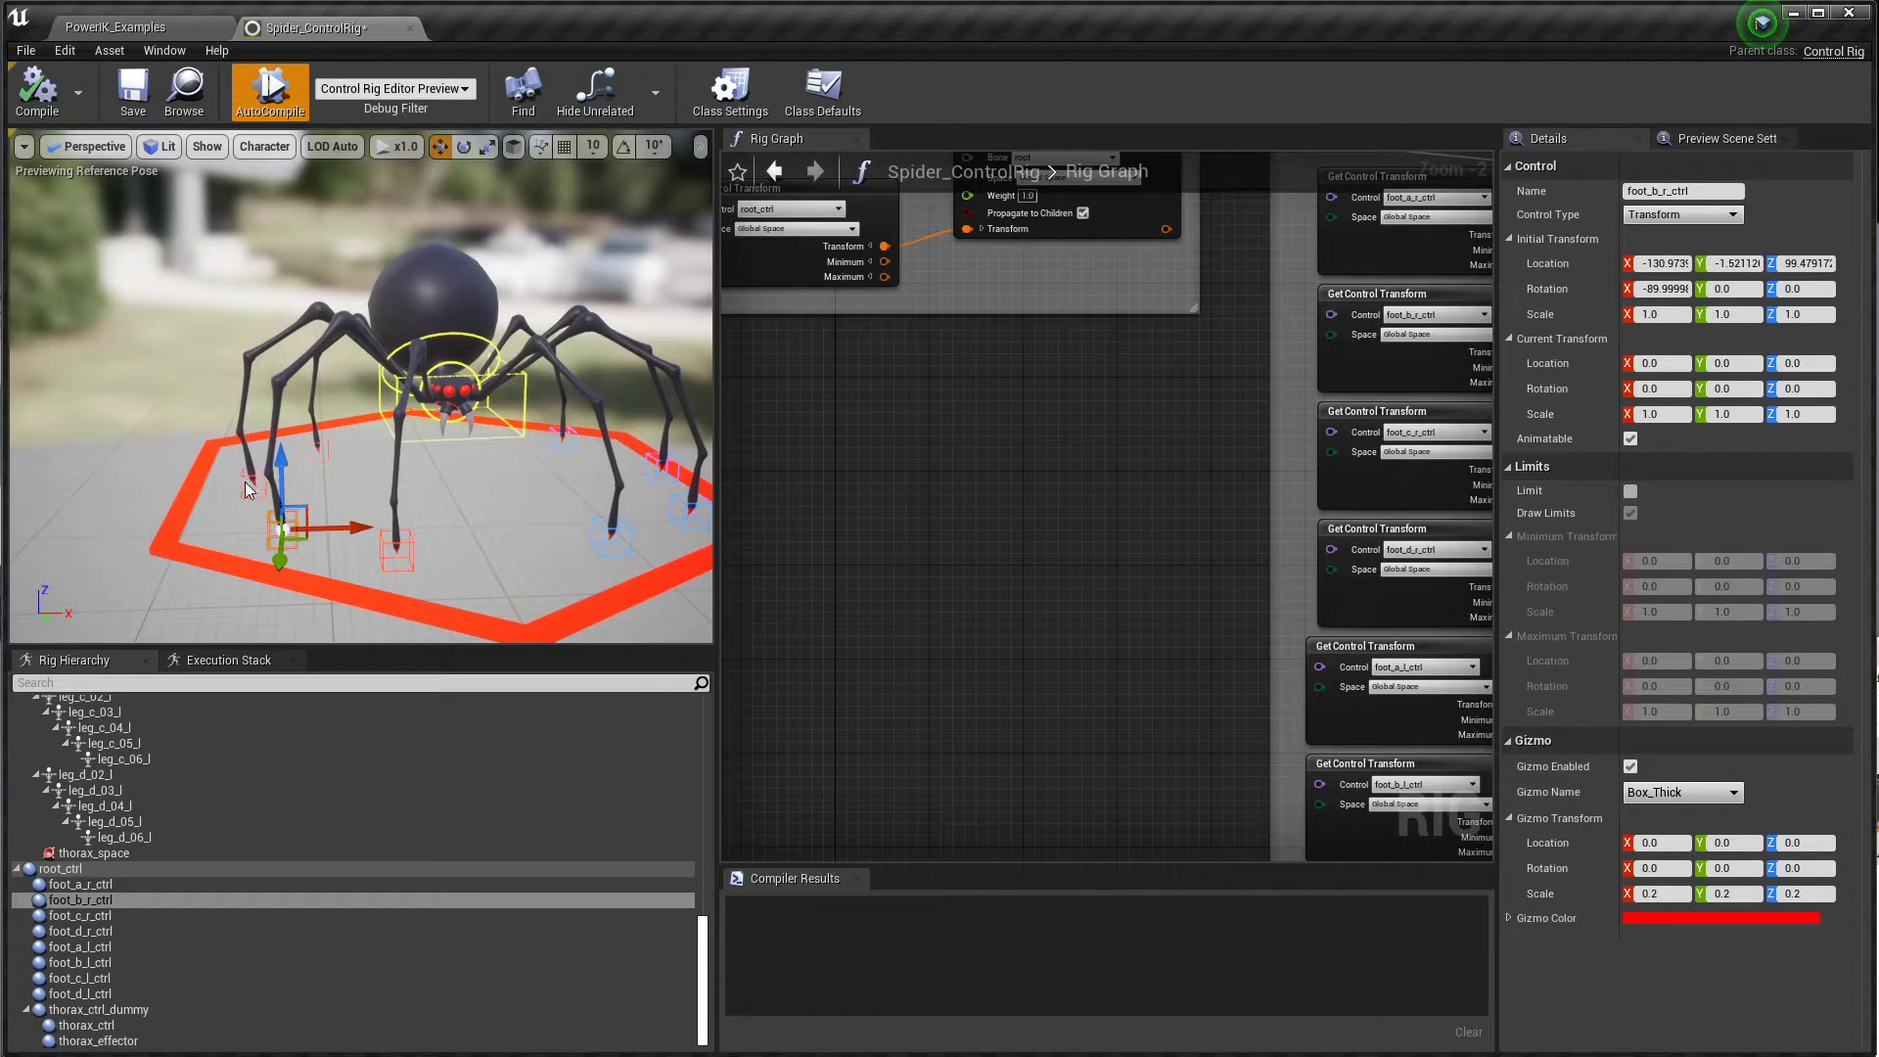
{"action": "left_click", "coordinate": [251, 487], "text": "ctrl"}
{"action": "left_click", "coordinate": [323, 452], "text": "ctrl"}
{"action": "mouse_move", "coordinate": [312, 465]}
{"action": "left_mouse_down"}
{"action": "mouse_move", "coordinate": [303, 202]}
{"action": "mouse_move", "coordinate": [201, 398]}
{"action": "mouse_move", "coordinate": [122, 443]}
{"action": "mouse_move", "coordinate": [398, 176]}
{"action": "mouse_move", "coordinate": [147, 343]}
{"action": "mouse_move", "coordinate": [199, 480]}
{"action": "mouse_move", "coordinate": [351, 447]}
{"action": "mouse_move", "coordinate": [249, 495]}
{"action": "mouse_move", "coordinate": [334, 488]}
{"action": "left_mouse_up"}
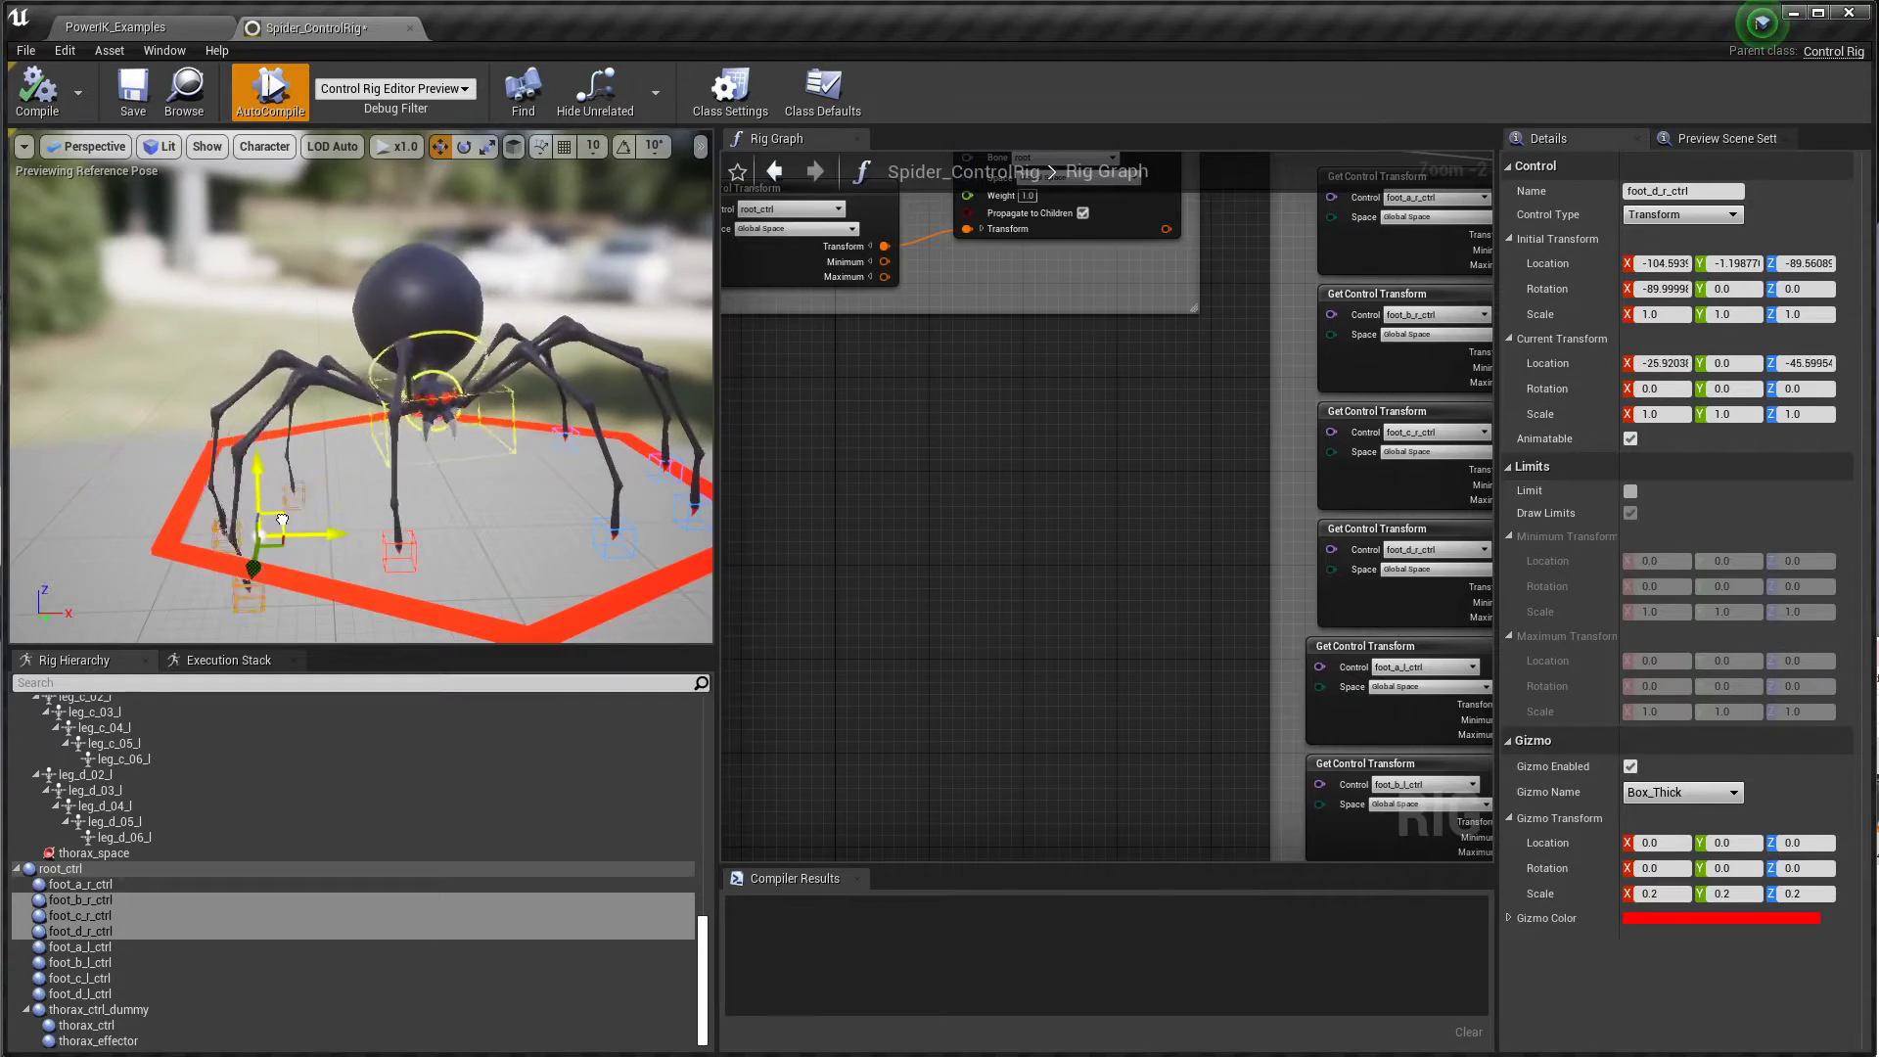
{"action": "left_click_drag", "start_coordinate": [238, 443], "coordinate": [263, 195]}
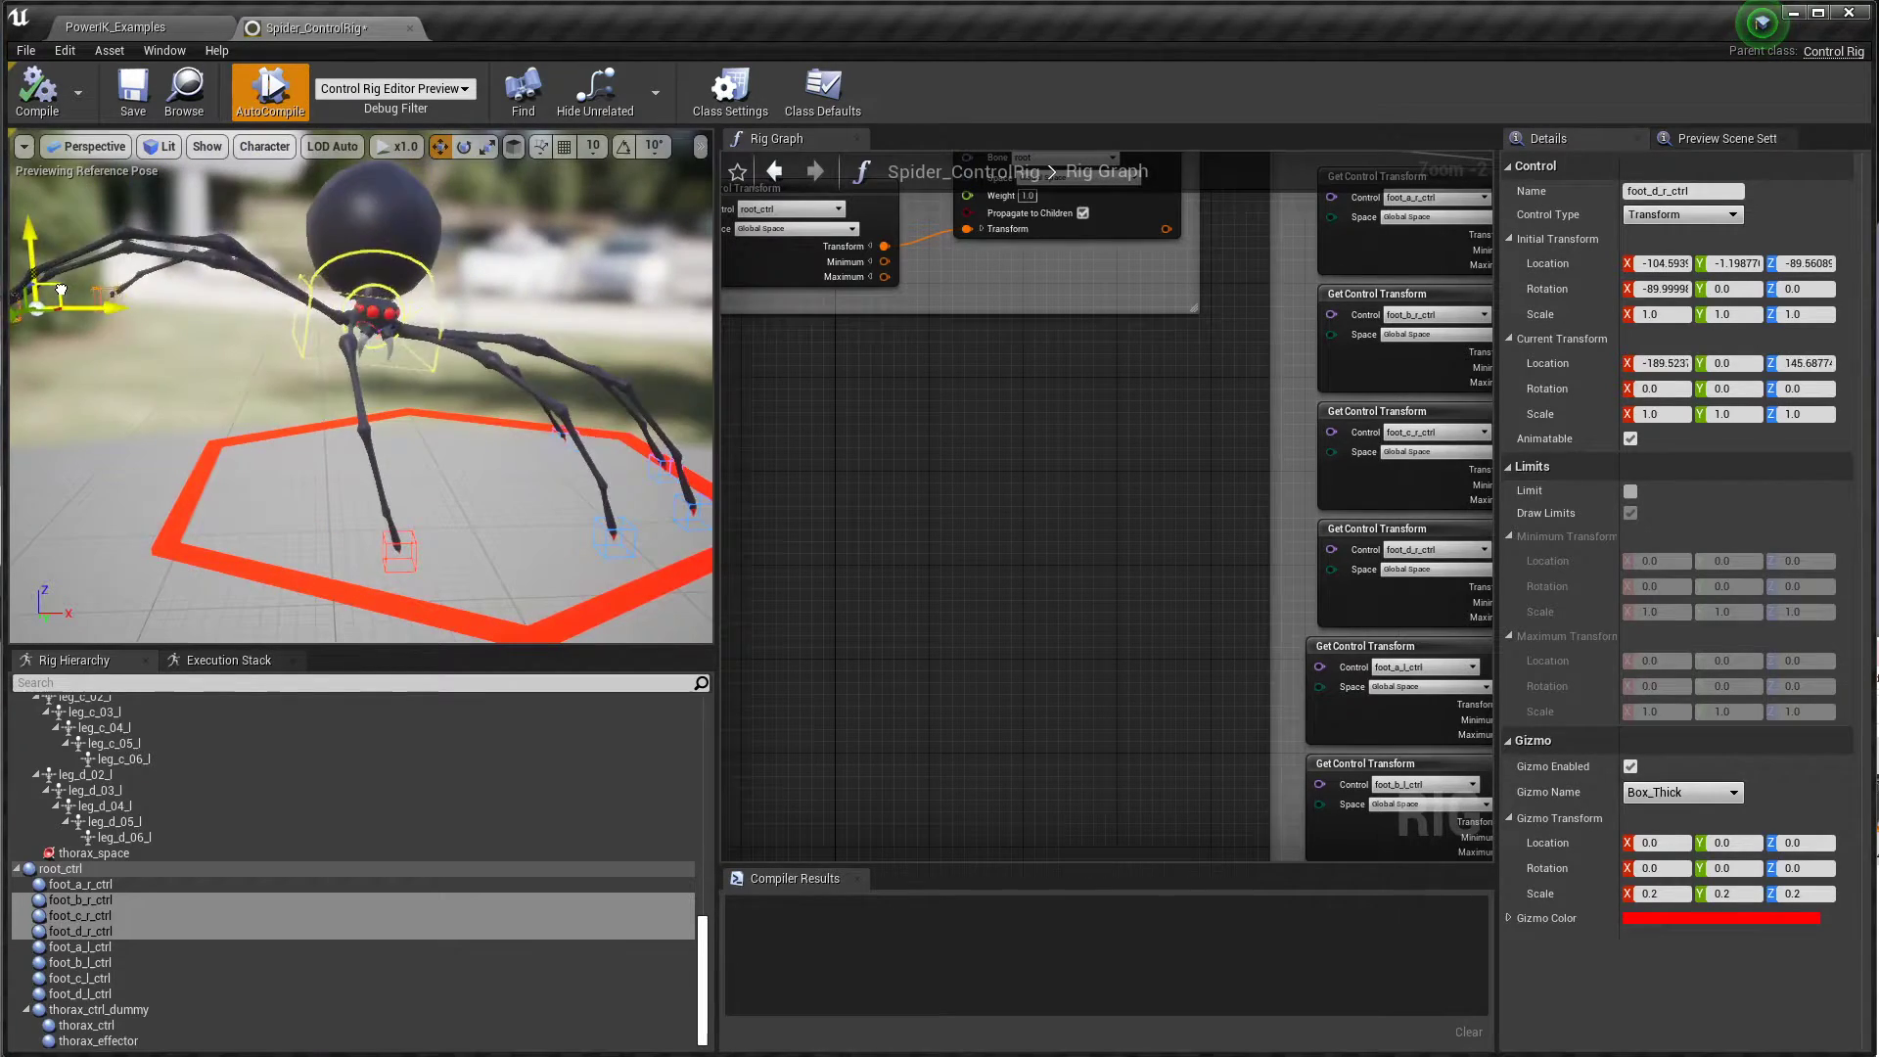
{"action": "left_click_drag", "start_coordinate": [60, 291], "coordinate": [304, 446]}
{"action": "left_click_drag", "start_coordinate": [466, 556], "coordinate": [474, 514], "text": "alt"}
{"action": "scroll", "coordinate": [477, 515], "scroll_direction": "up", "scroll_amount": 1}
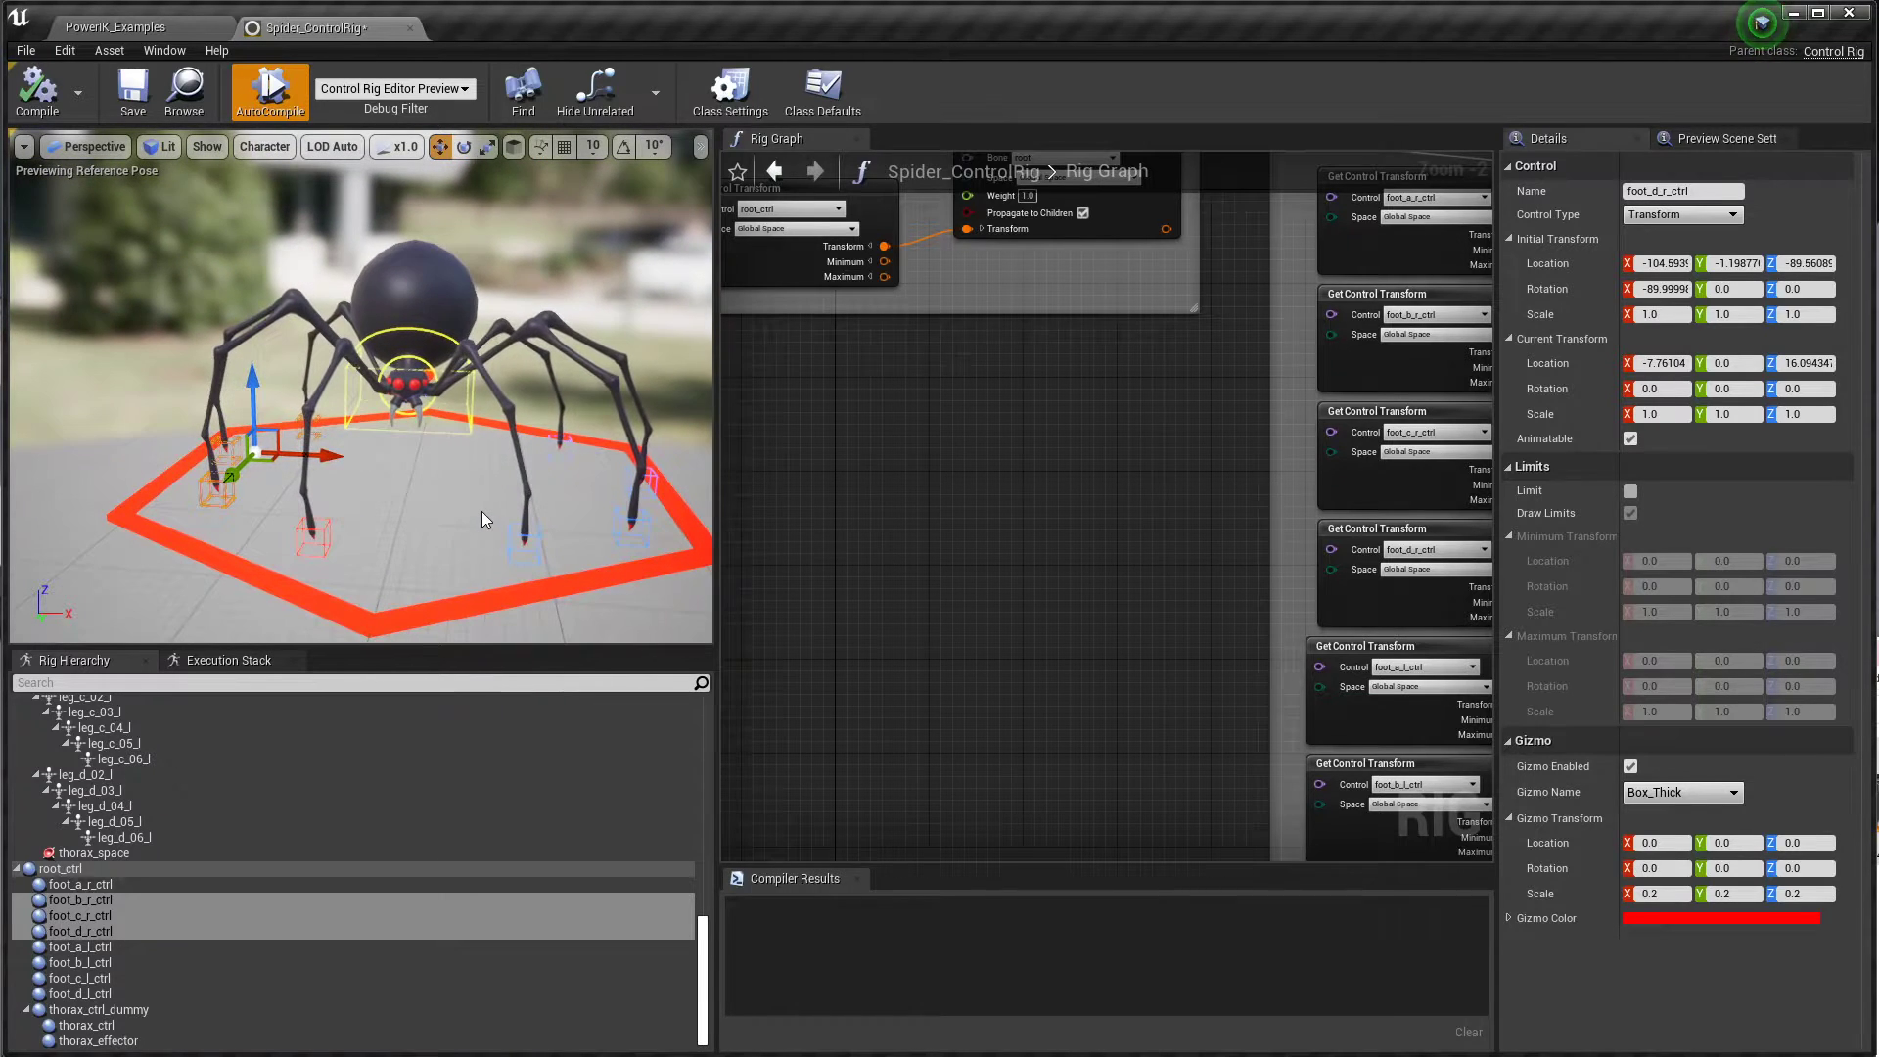
Step: Disconnect the Set Root group's Set Transform execution output from the PowerIK Solver and recompile the rig
{"action": "left_click", "coordinate": [947, 434]}
{"action": "scroll", "coordinate": [947, 433], "scroll_direction": "down", "scroll_amount": 2}
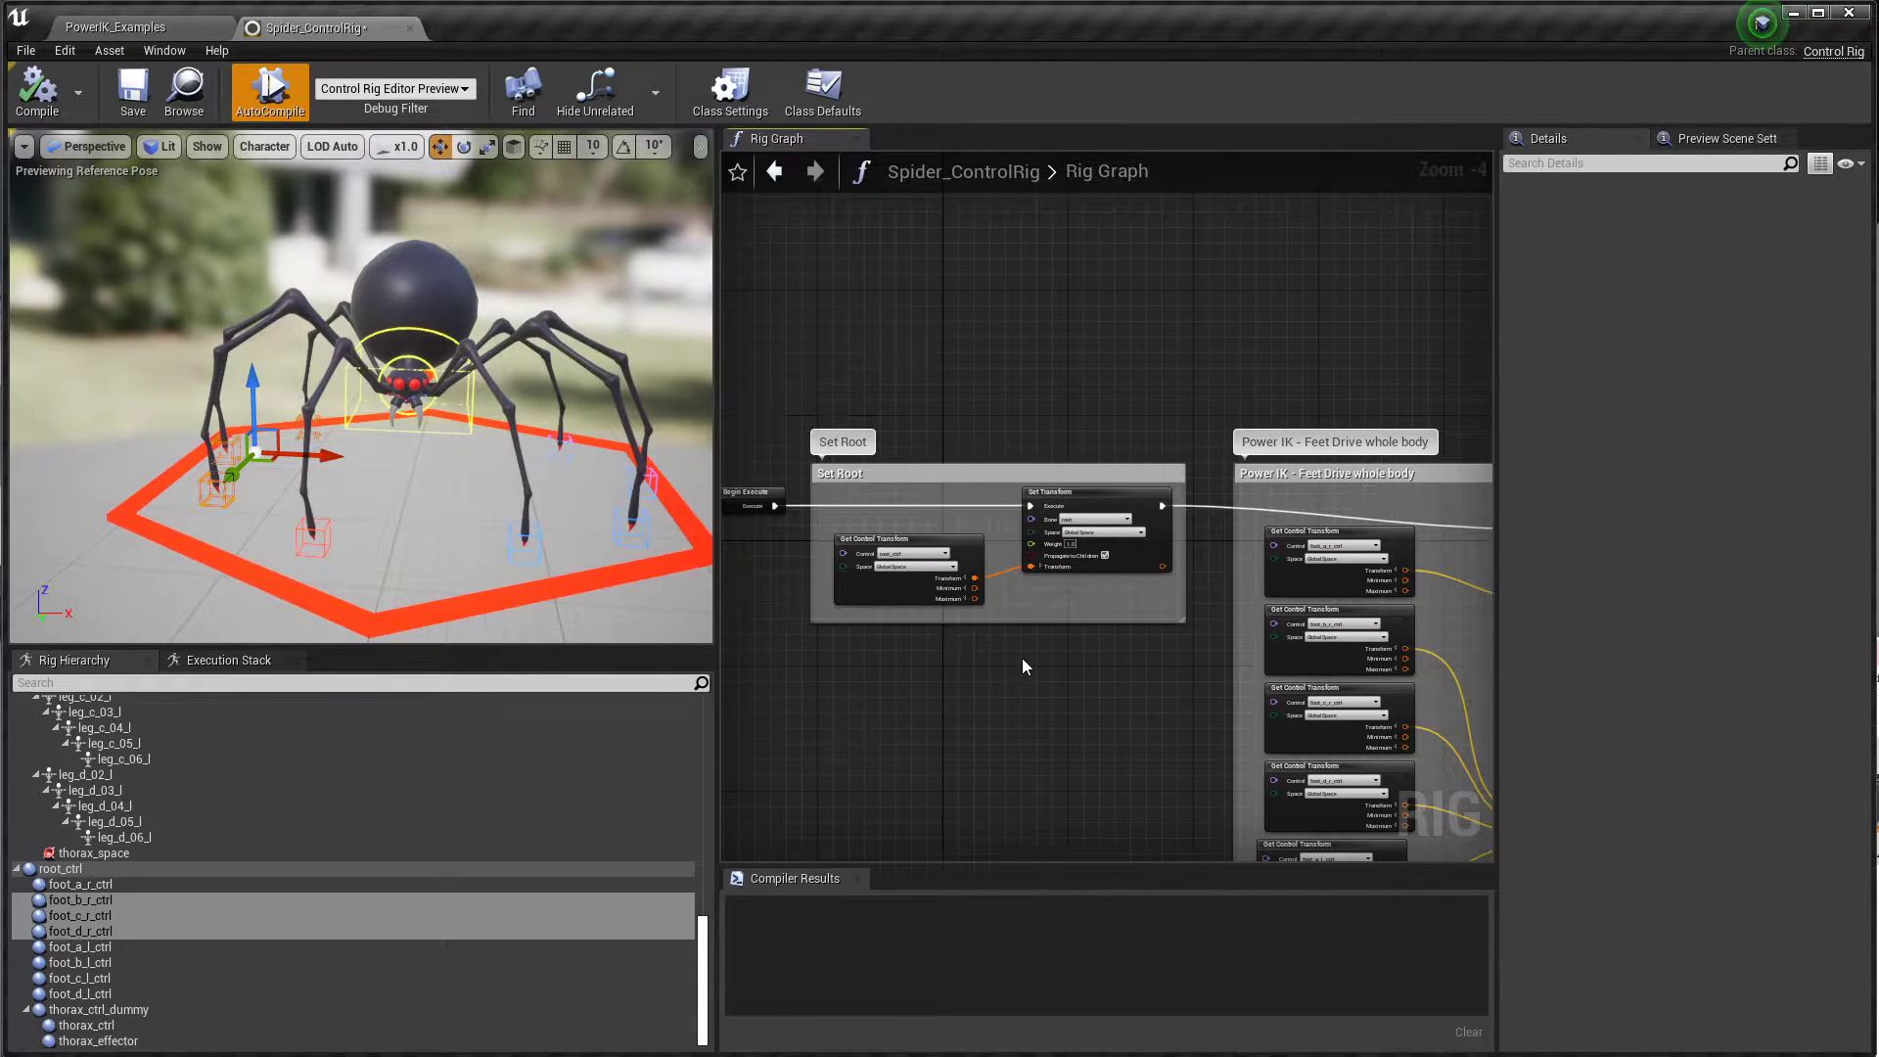
{"action": "right_click_drag", "start_coordinate": [1064, 671], "coordinate": [1176, 618]}
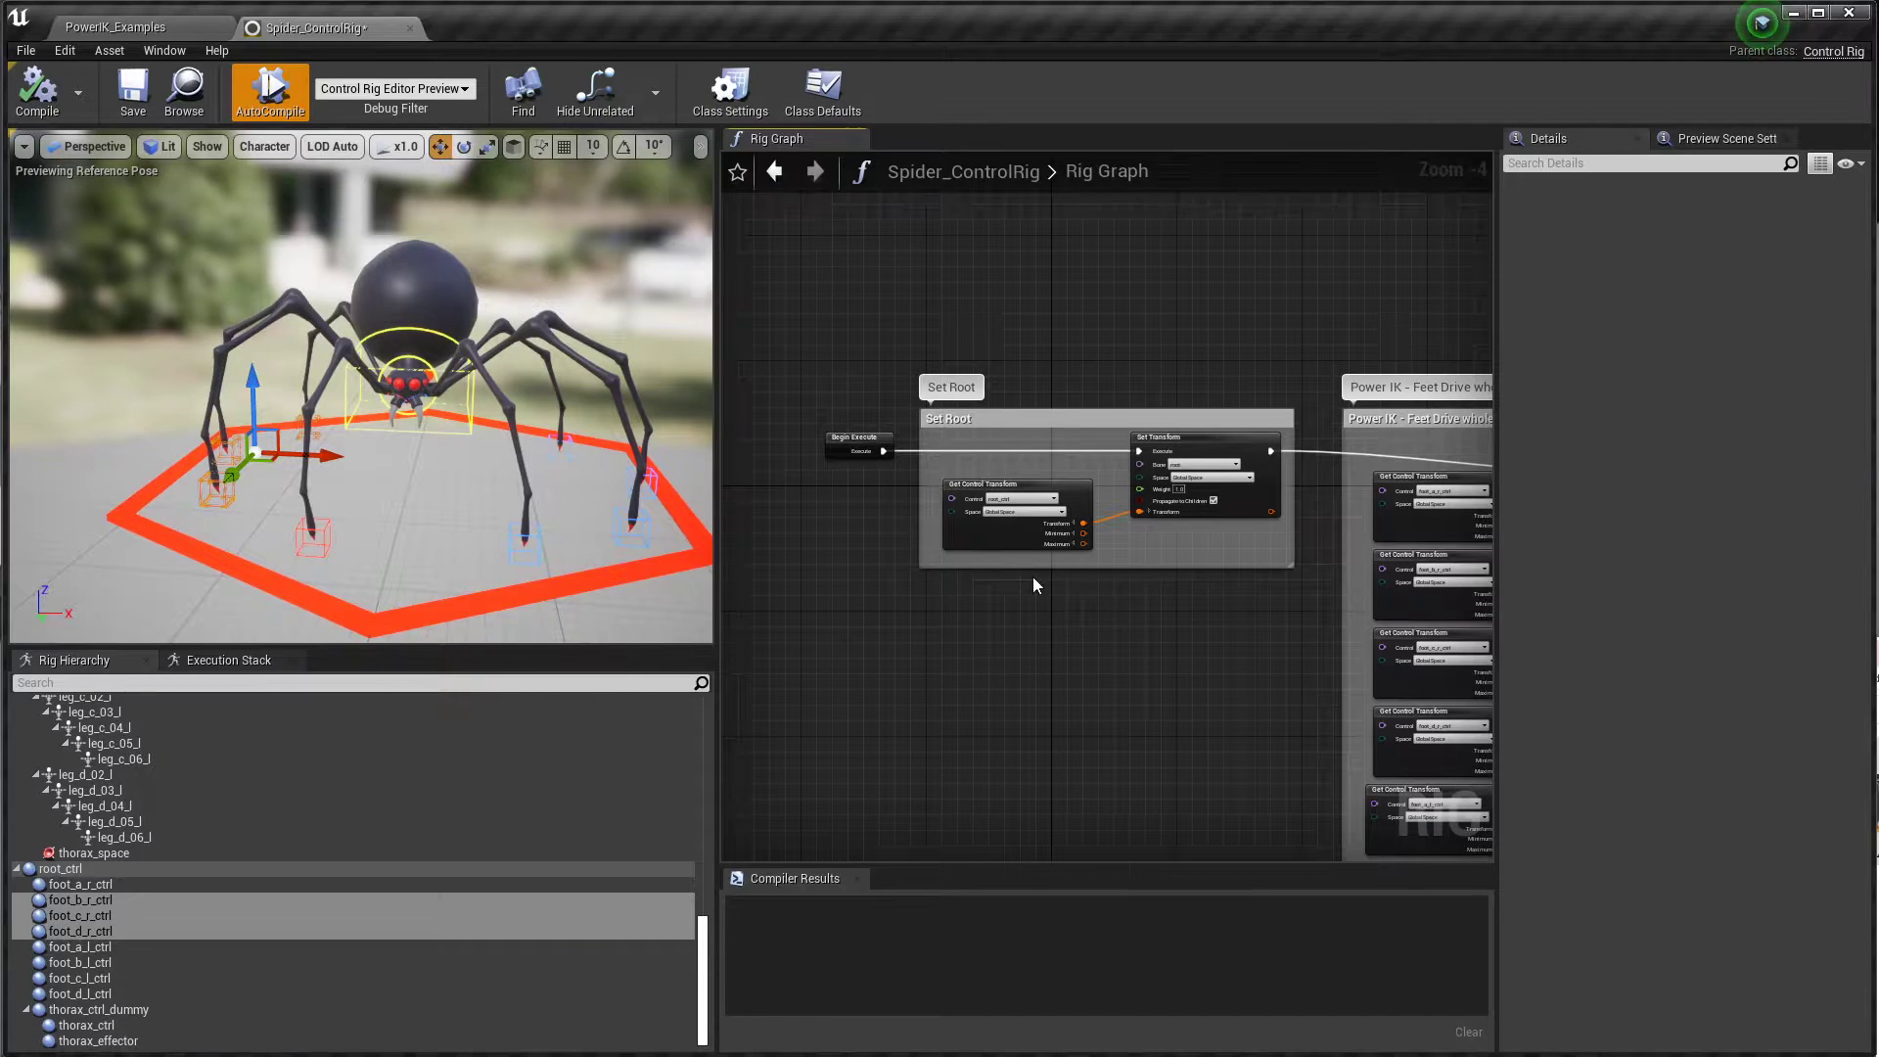
{"action": "scroll", "coordinate": [866, 486], "scroll_direction": "up", "scroll_amount": 3}
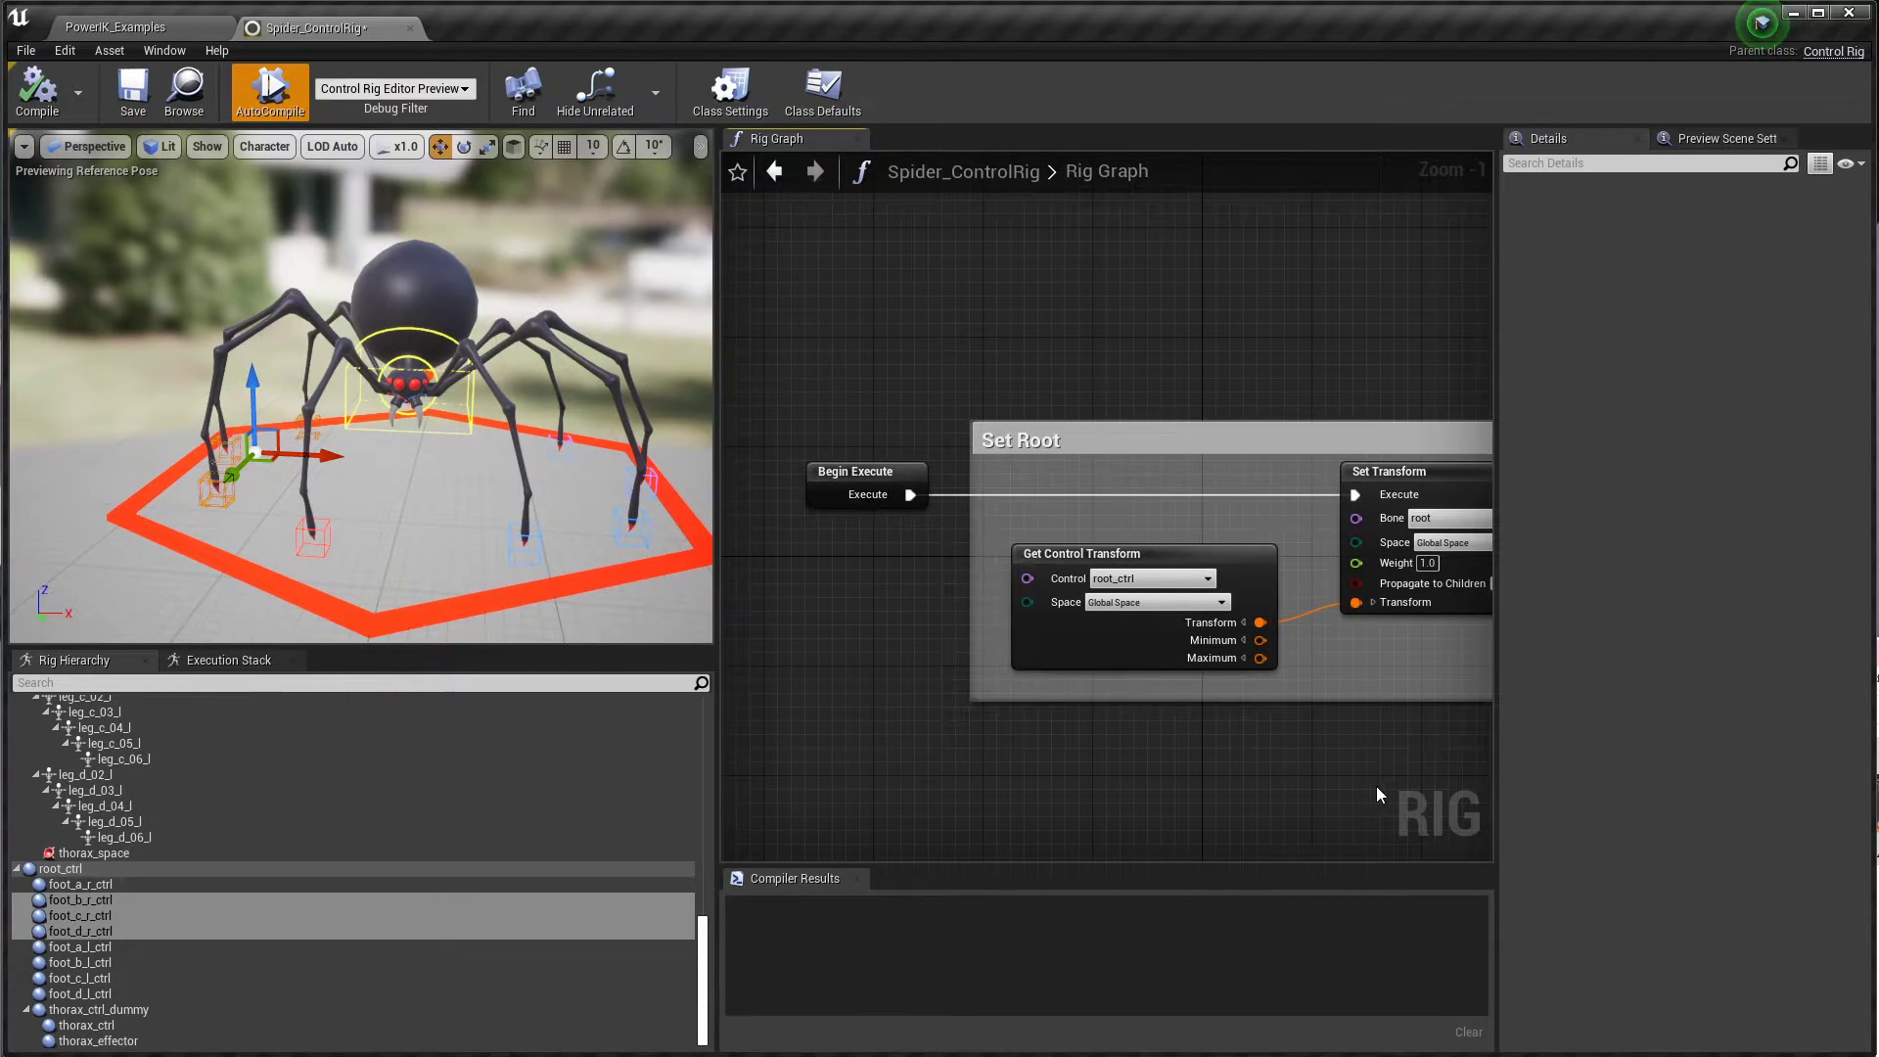
{"action": "right_click_drag", "start_coordinate": [1376, 784], "coordinate": [1103, 688]}
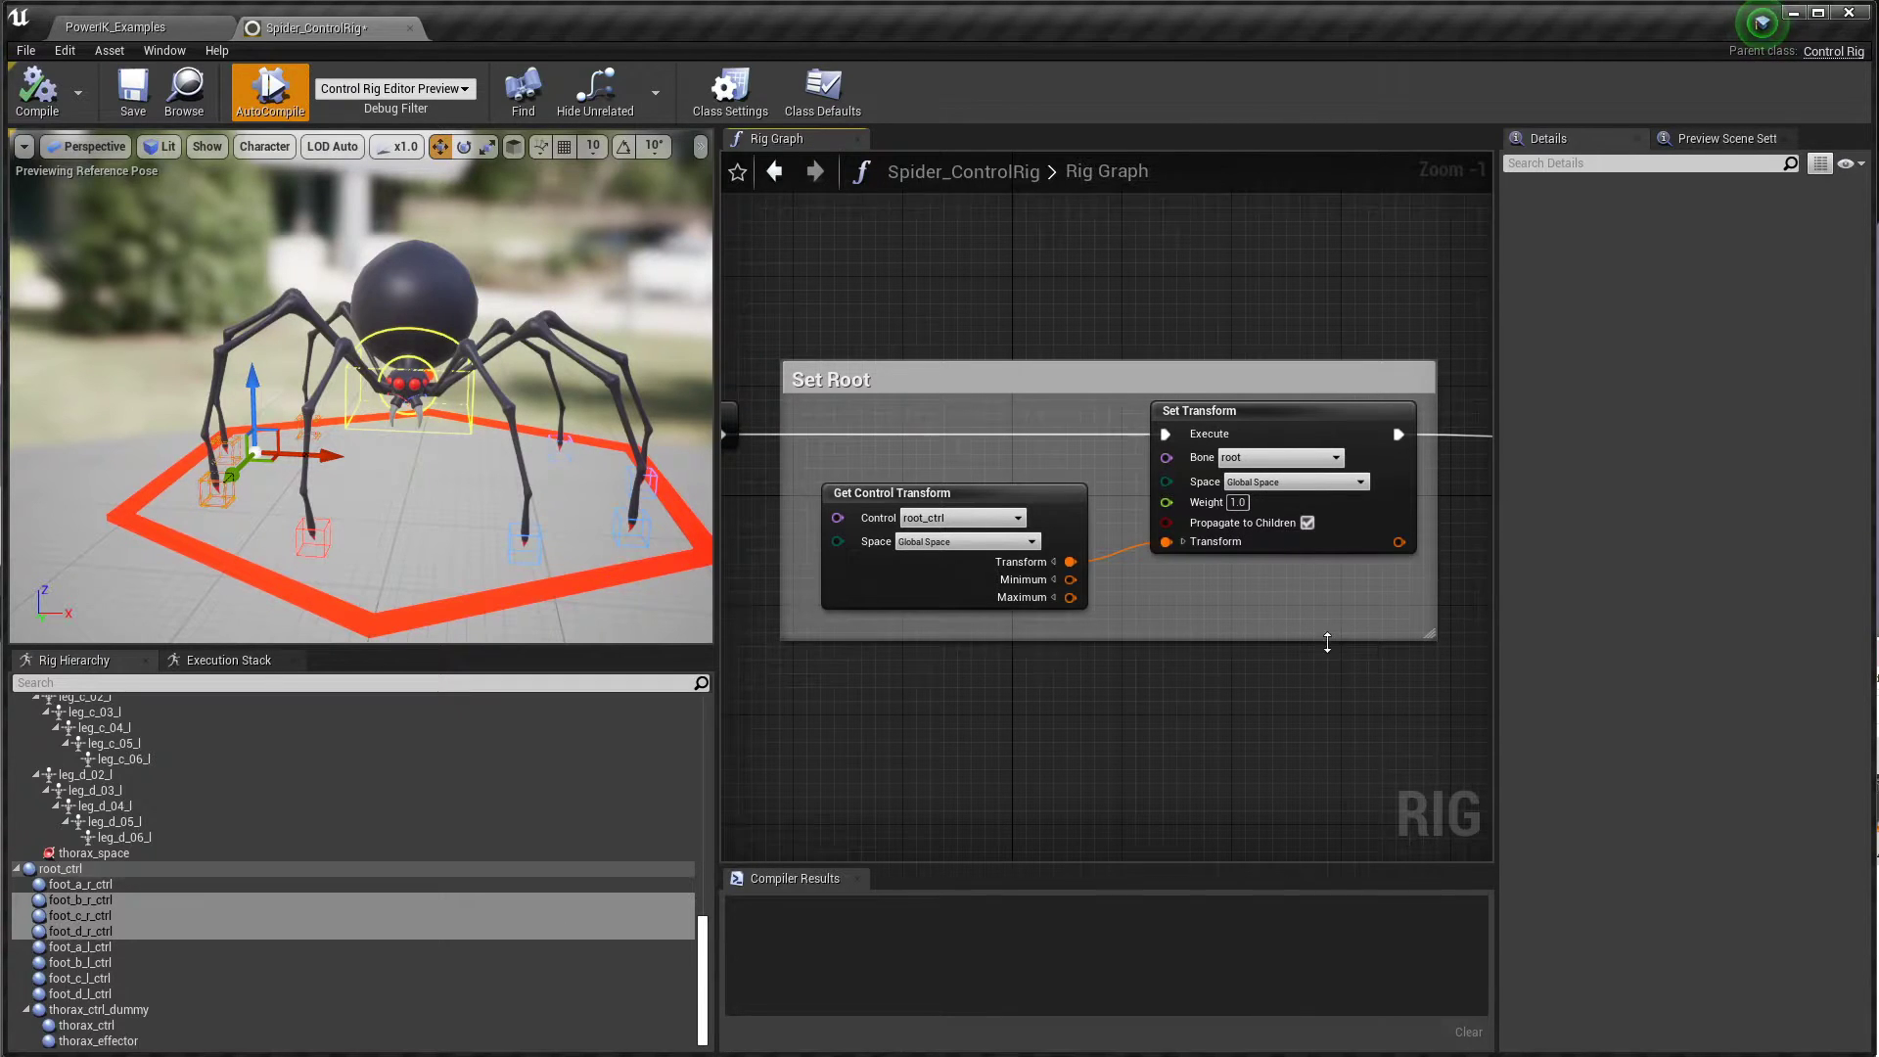
{"action": "right_click_drag", "start_coordinate": [1337, 669], "coordinate": [1160, 666]}
{"action": "left_click", "coordinate": [1183, 438]}
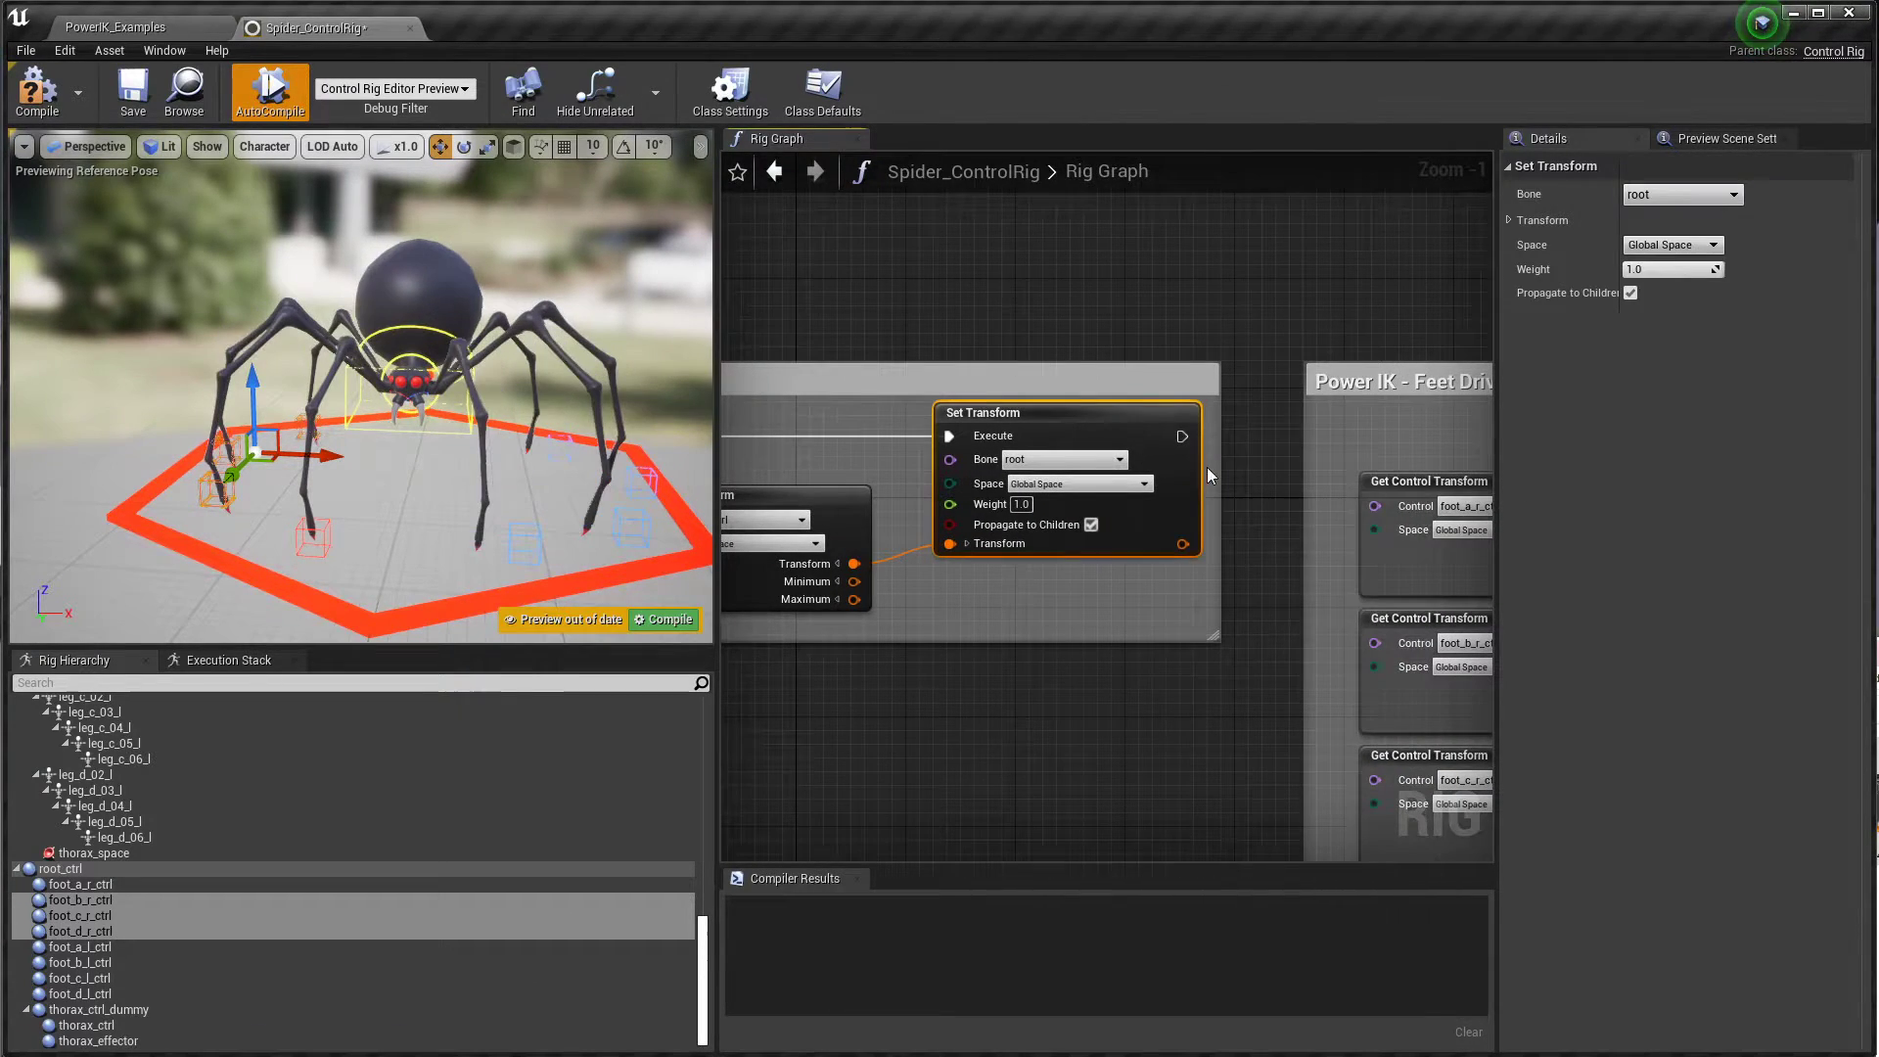
{"action": "right_click_drag", "start_coordinate": [1021, 762], "coordinate": [1110, 707]}
{"action": "right_click_drag", "start_coordinate": [1002, 596], "coordinate": [1065, 606]}
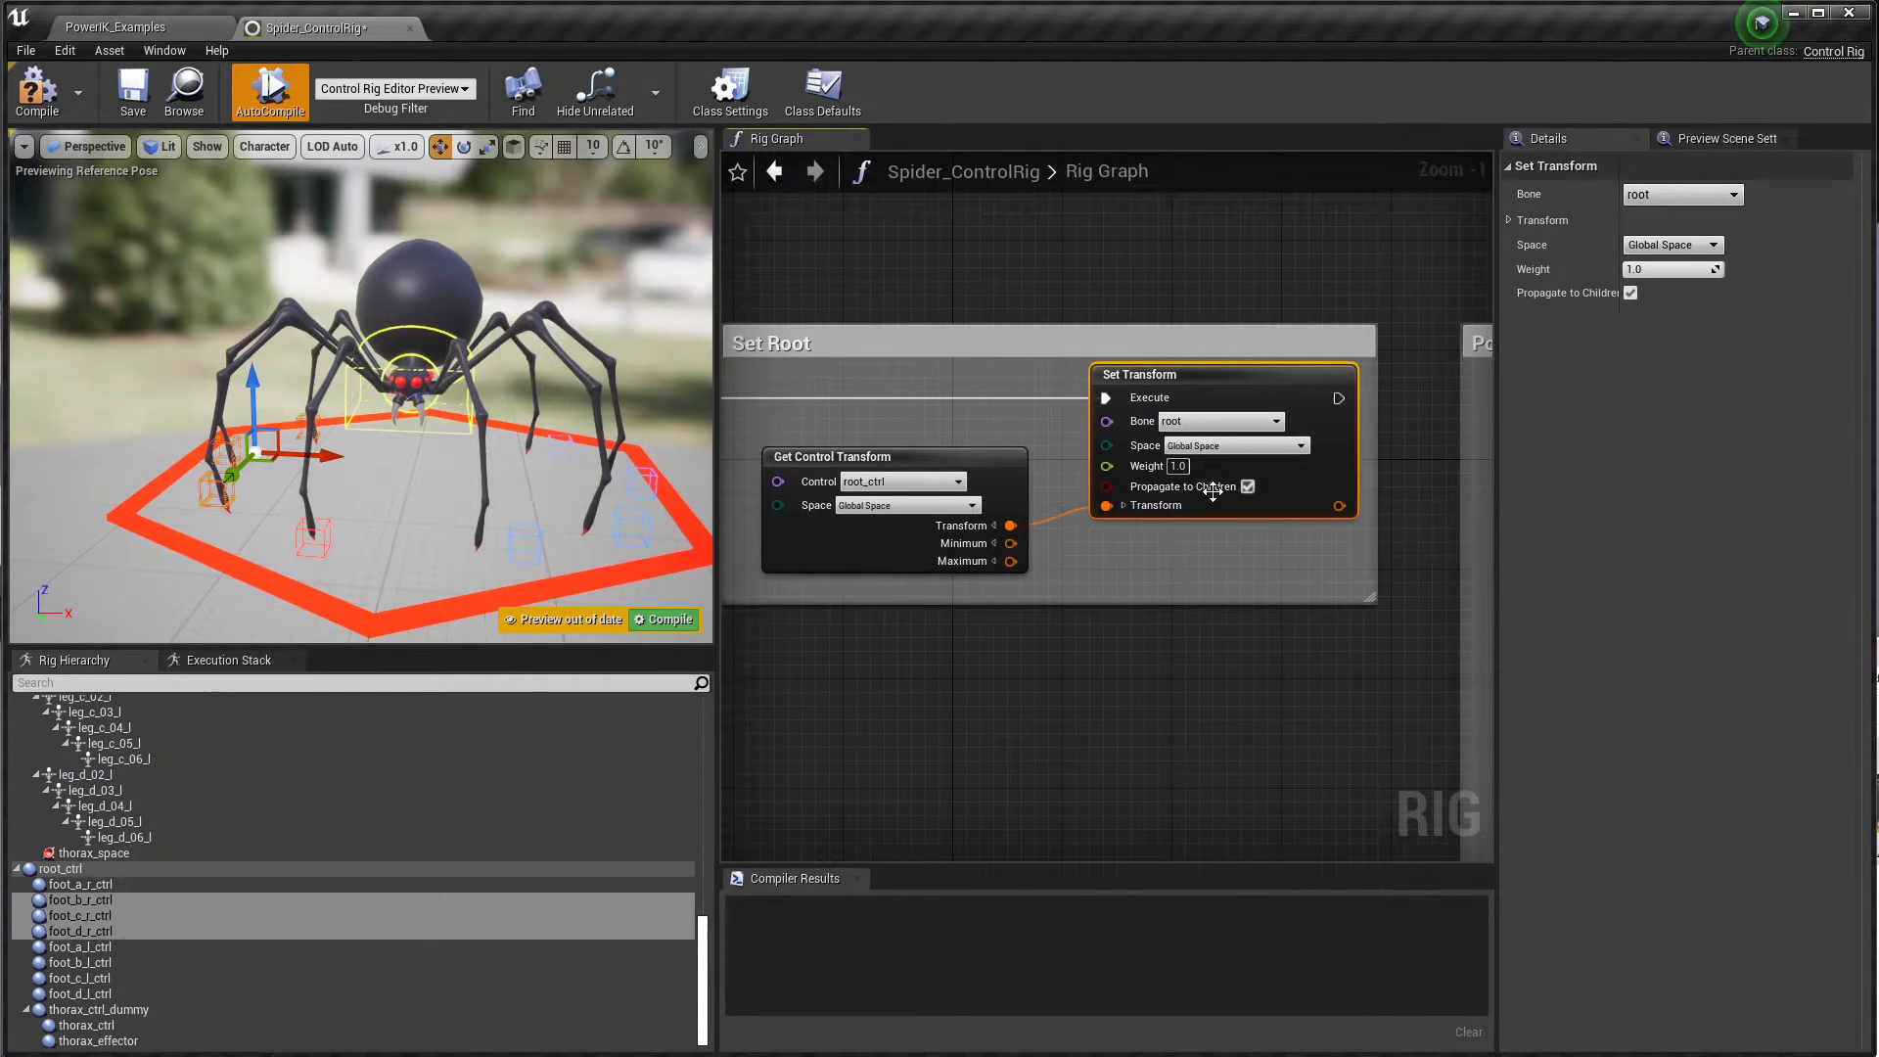
{"action": "left_click", "coordinate": [660, 619]}
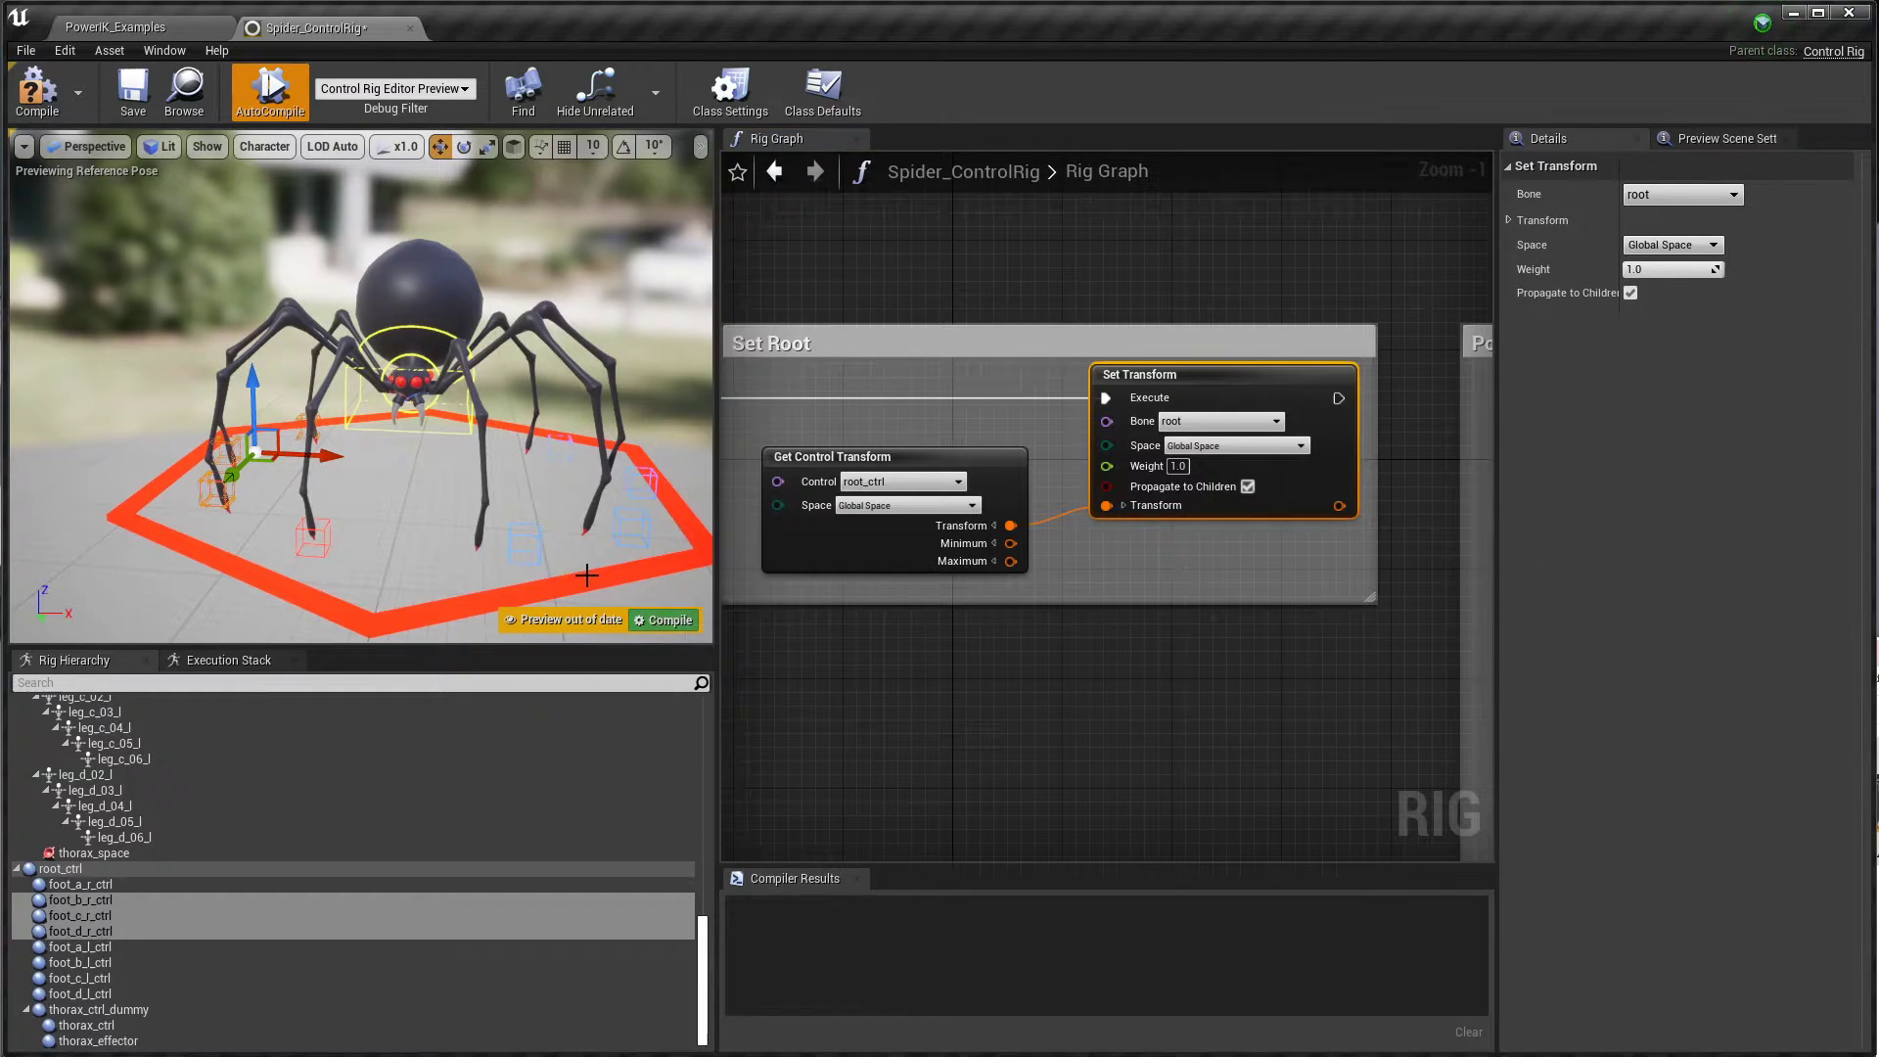
Step: Move root_ctrl to about X -15 and Z -70 and rotate it to test the rig with the solver disconnected
{"action": "right_click_drag", "start_coordinate": [593, 601], "coordinate": [544, 586]}
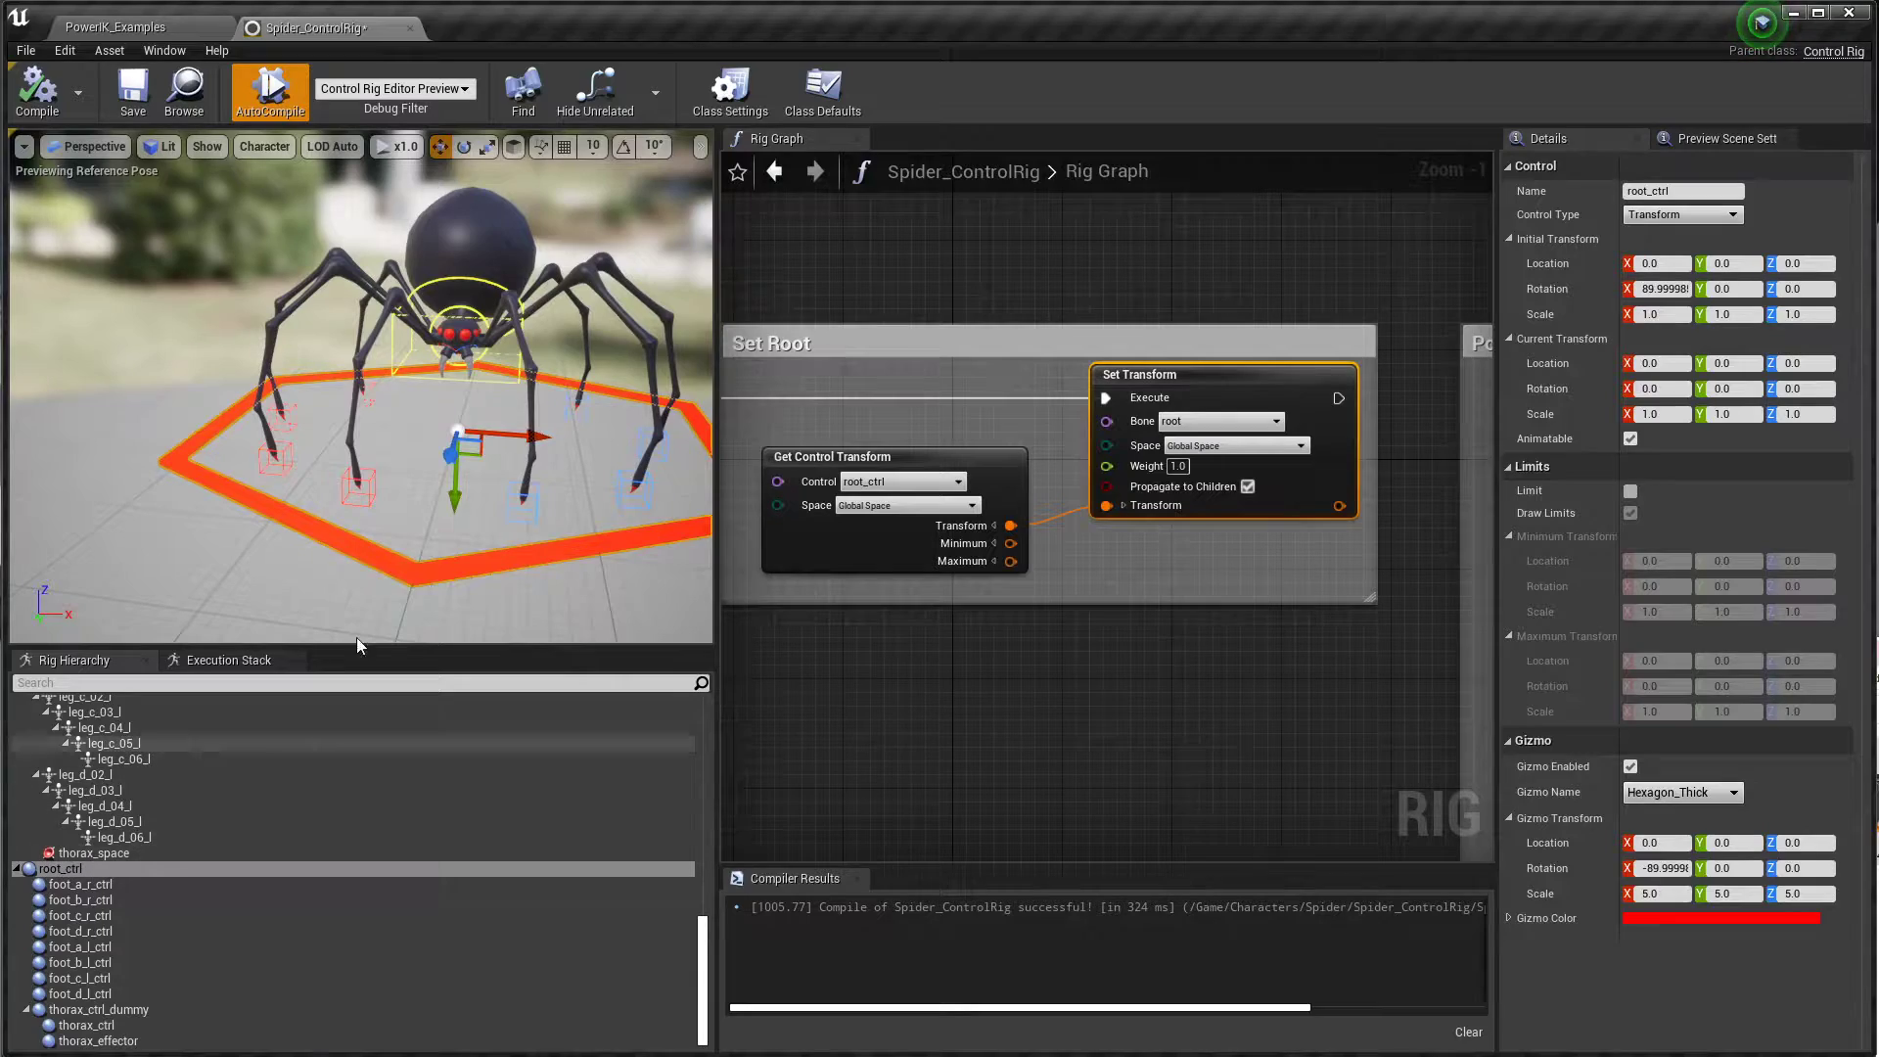
{"action": "right_click_drag", "start_coordinate": [516, 533], "coordinate": [567, 558]}
{"action": "mouse_move", "coordinate": [437, 427]}
{"action": "left_mouse_down"}
{"action": "mouse_move", "coordinate": [308, 440]}
{"action": "mouse_move", "coordinate": [318, 509]}
{"action": "mouse_move", "coordinate": [344, 489]}
{"action": "mouse_move", "coordinate": [318, 484]}
{"action": "mouse_move", "coordinate": [413, 406]}
{"action": "left_mouse_up"}
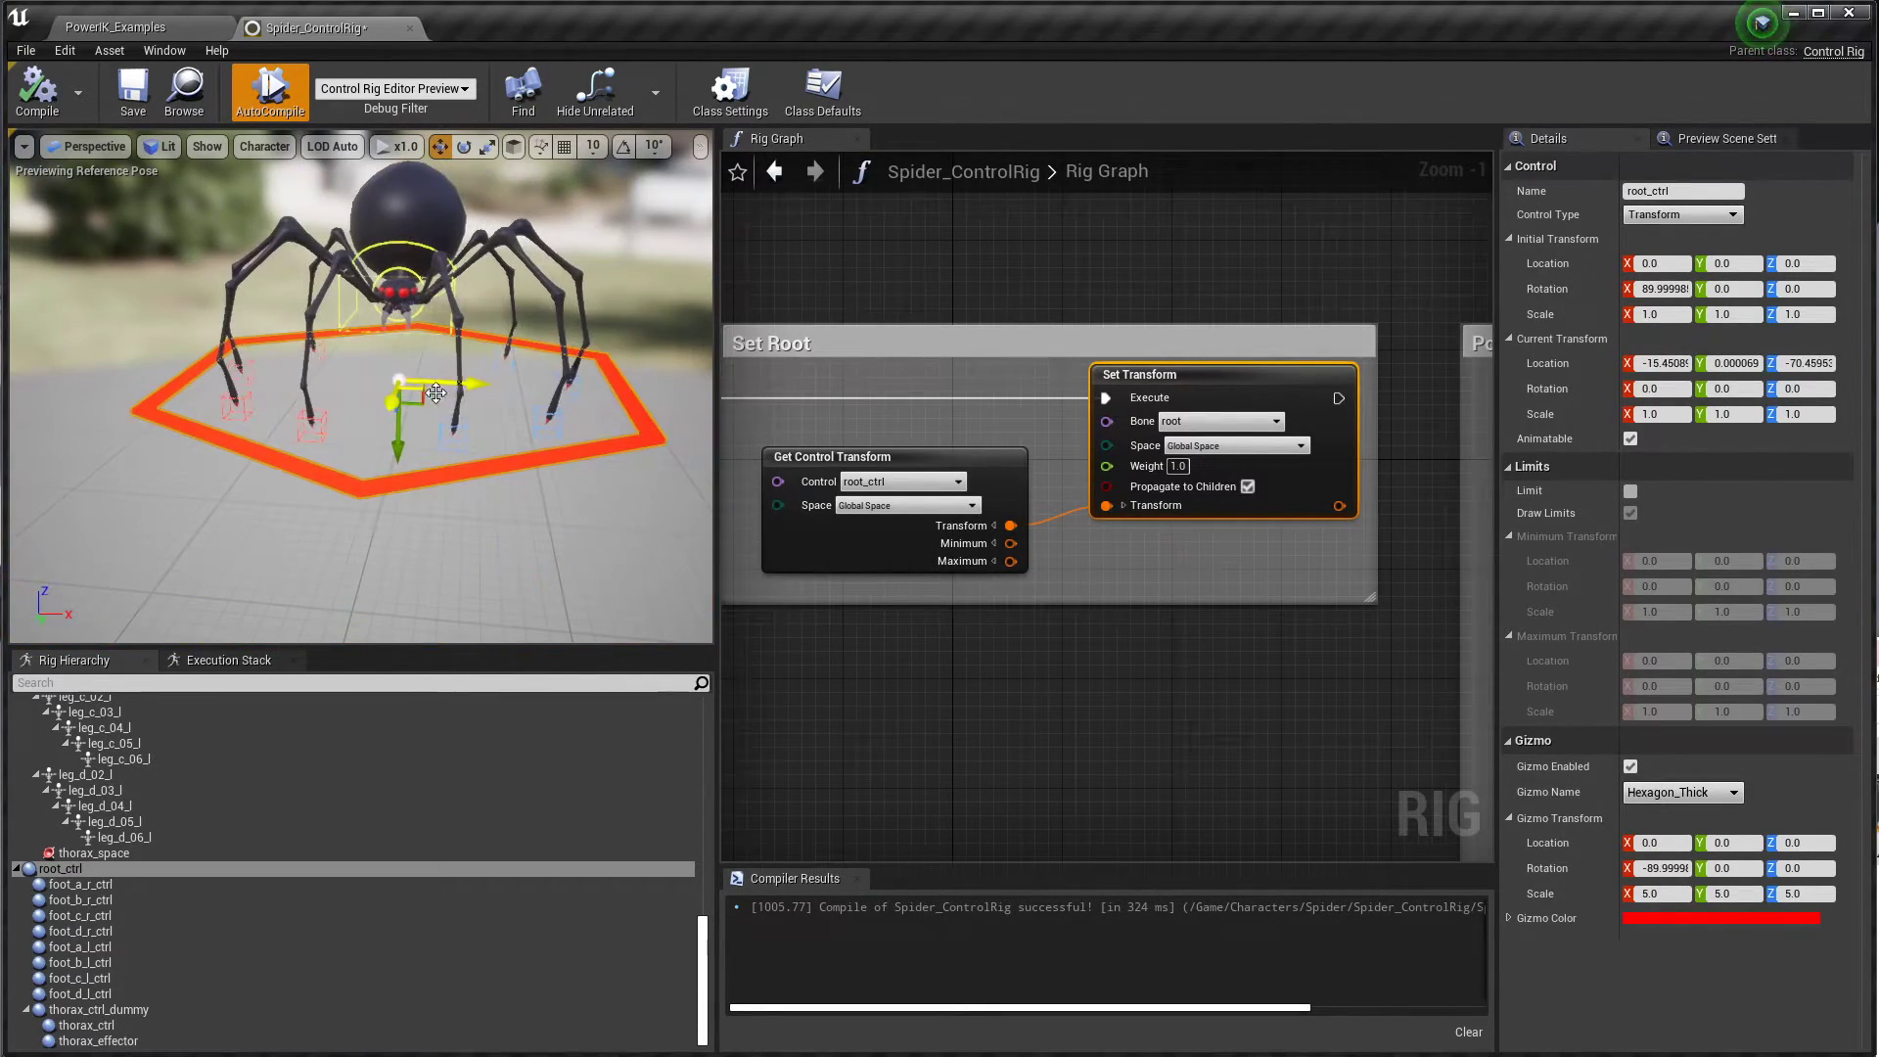
{"action": "key", "text": "e"}
{"action": "left_click_drag", "start_coordinate": [477, 338], "coordinate": [392, 431]}
{"action": "right_click_drag", "start_coordinate": [391, 430], "coordinate": [359, 362], "text": "alt"}
{"action": "left_click_drag", "start_coordinate": [314, 430], "coordinate": [429, 309]}
{"action": "mouse_move", "coordinate": [455, 436]}
{"action": "left_mouse_down"}
{"action": "mouse_move", "coordinate": [418, 417]}
{"action": "mouse_move", "coordinate": [504, 414]}
{"action": "mouse_move", "coordinate": [460, 416]}
{"action": "left_mouse_up"}
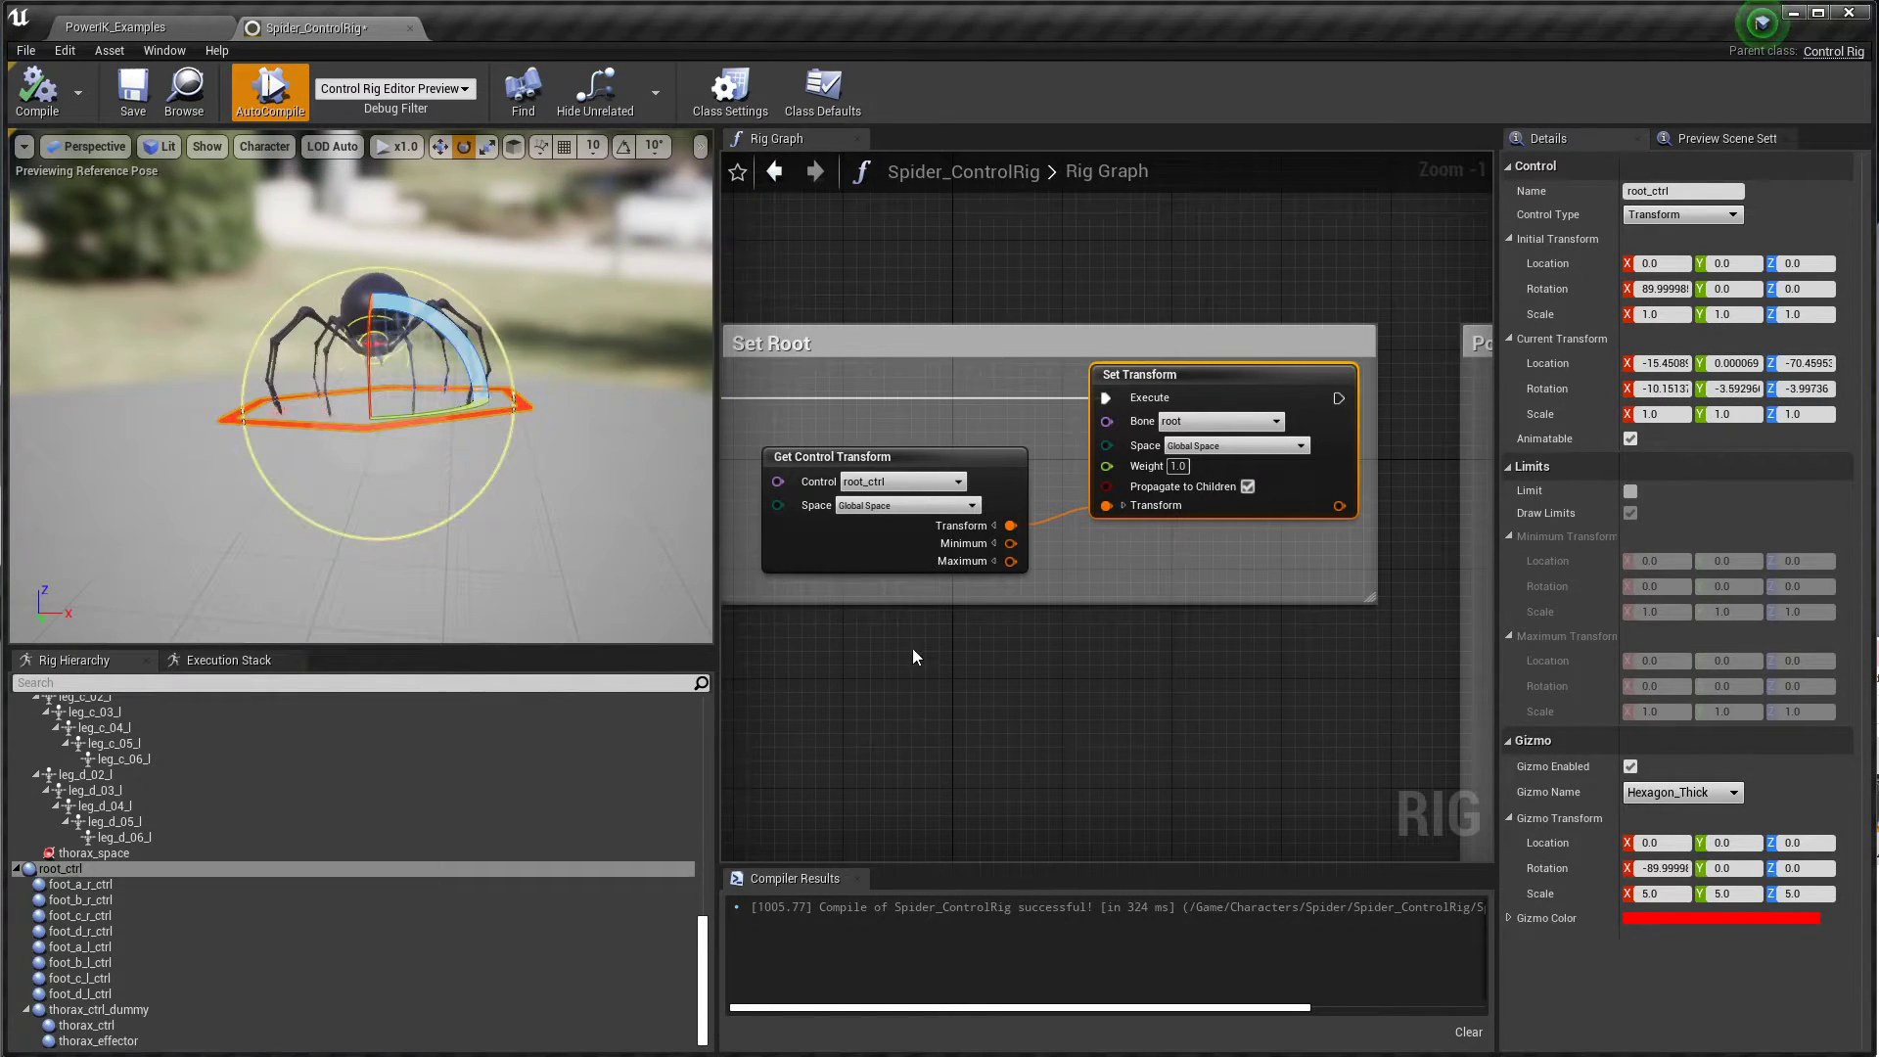
Step: Reconnect the Set Transform execution output in Set Root to the PowerIK Solver's execution input
{"action": "right_click_drag", "start_coordinate": [1311, 626], "coordinate": [653, 712]}
{"action": "scroll", "coordinate": [815, 366], "scroll_direction": "down", "scroll_amount": 3}
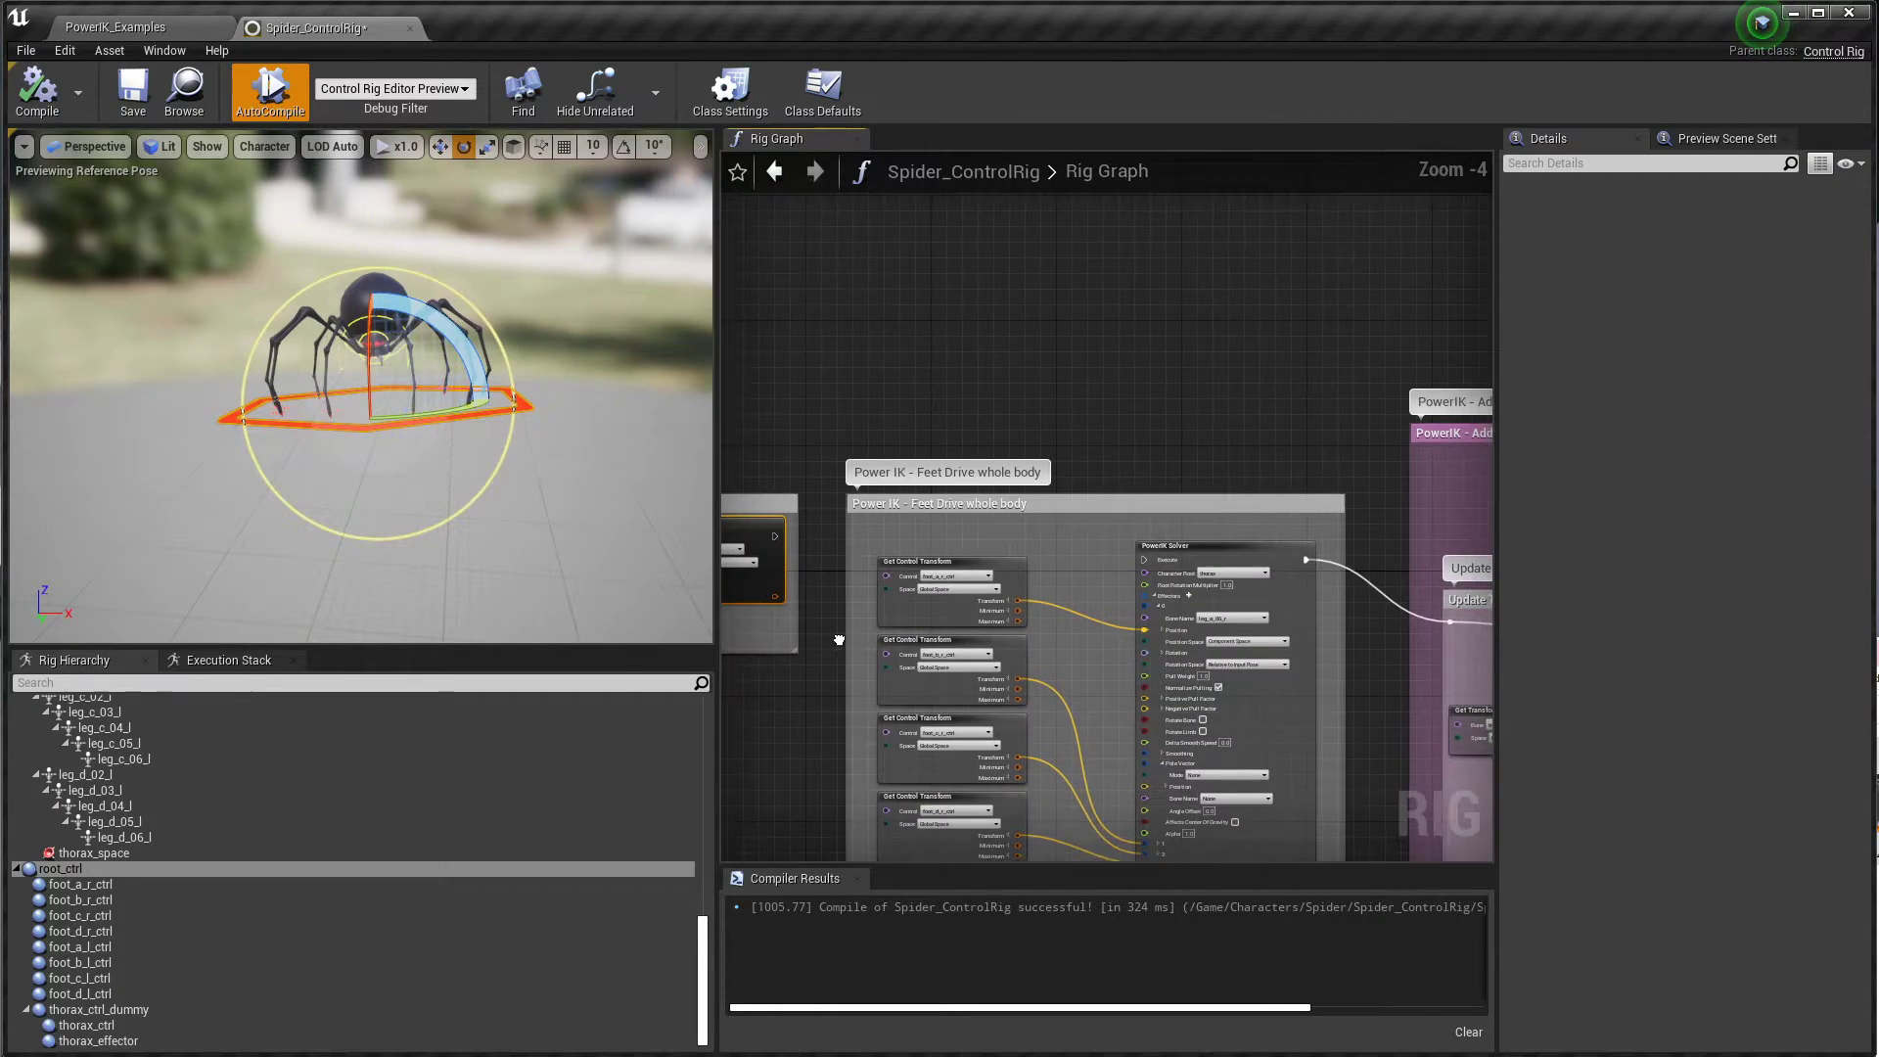
{"action": "left_click_drag", "start_coordinate": [824, 371], "coordinate": [922, 381]}
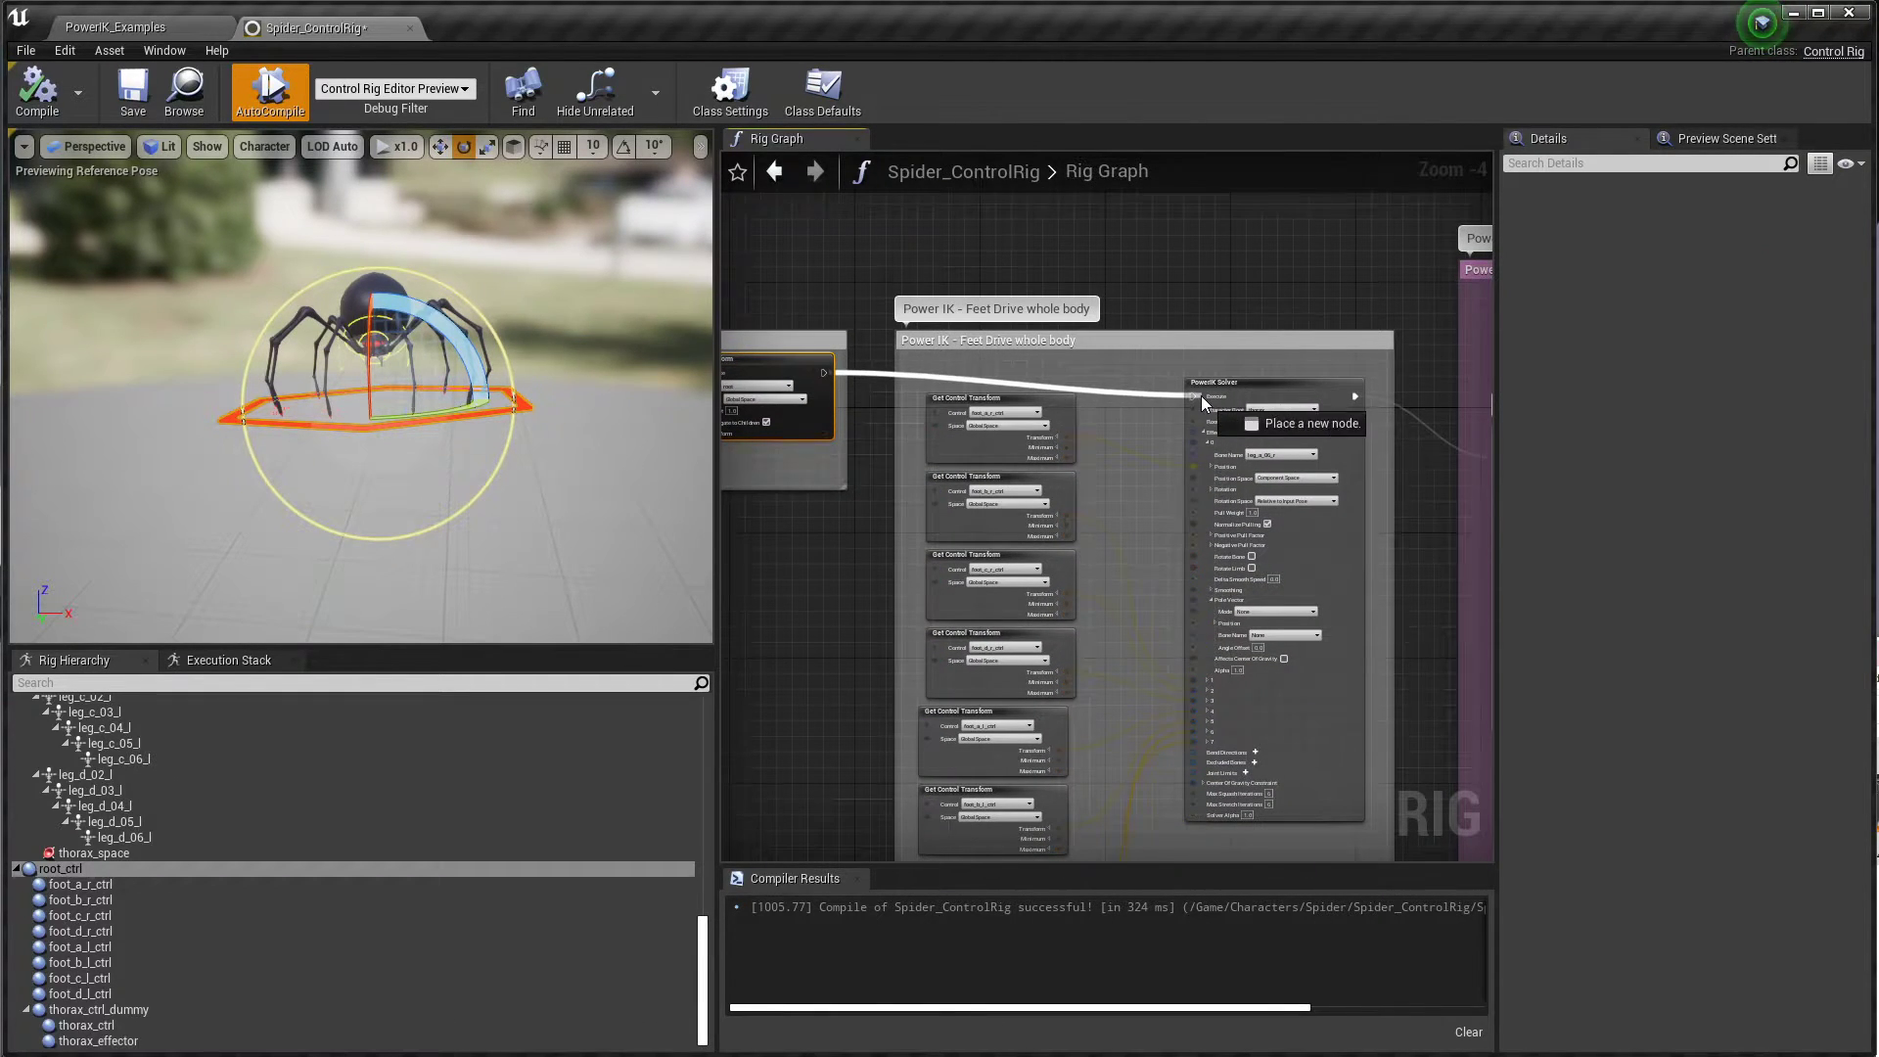
{"action": "left_click_drag", "start_coordinate": [1201, 395], "coordinate": [1195, 395]}
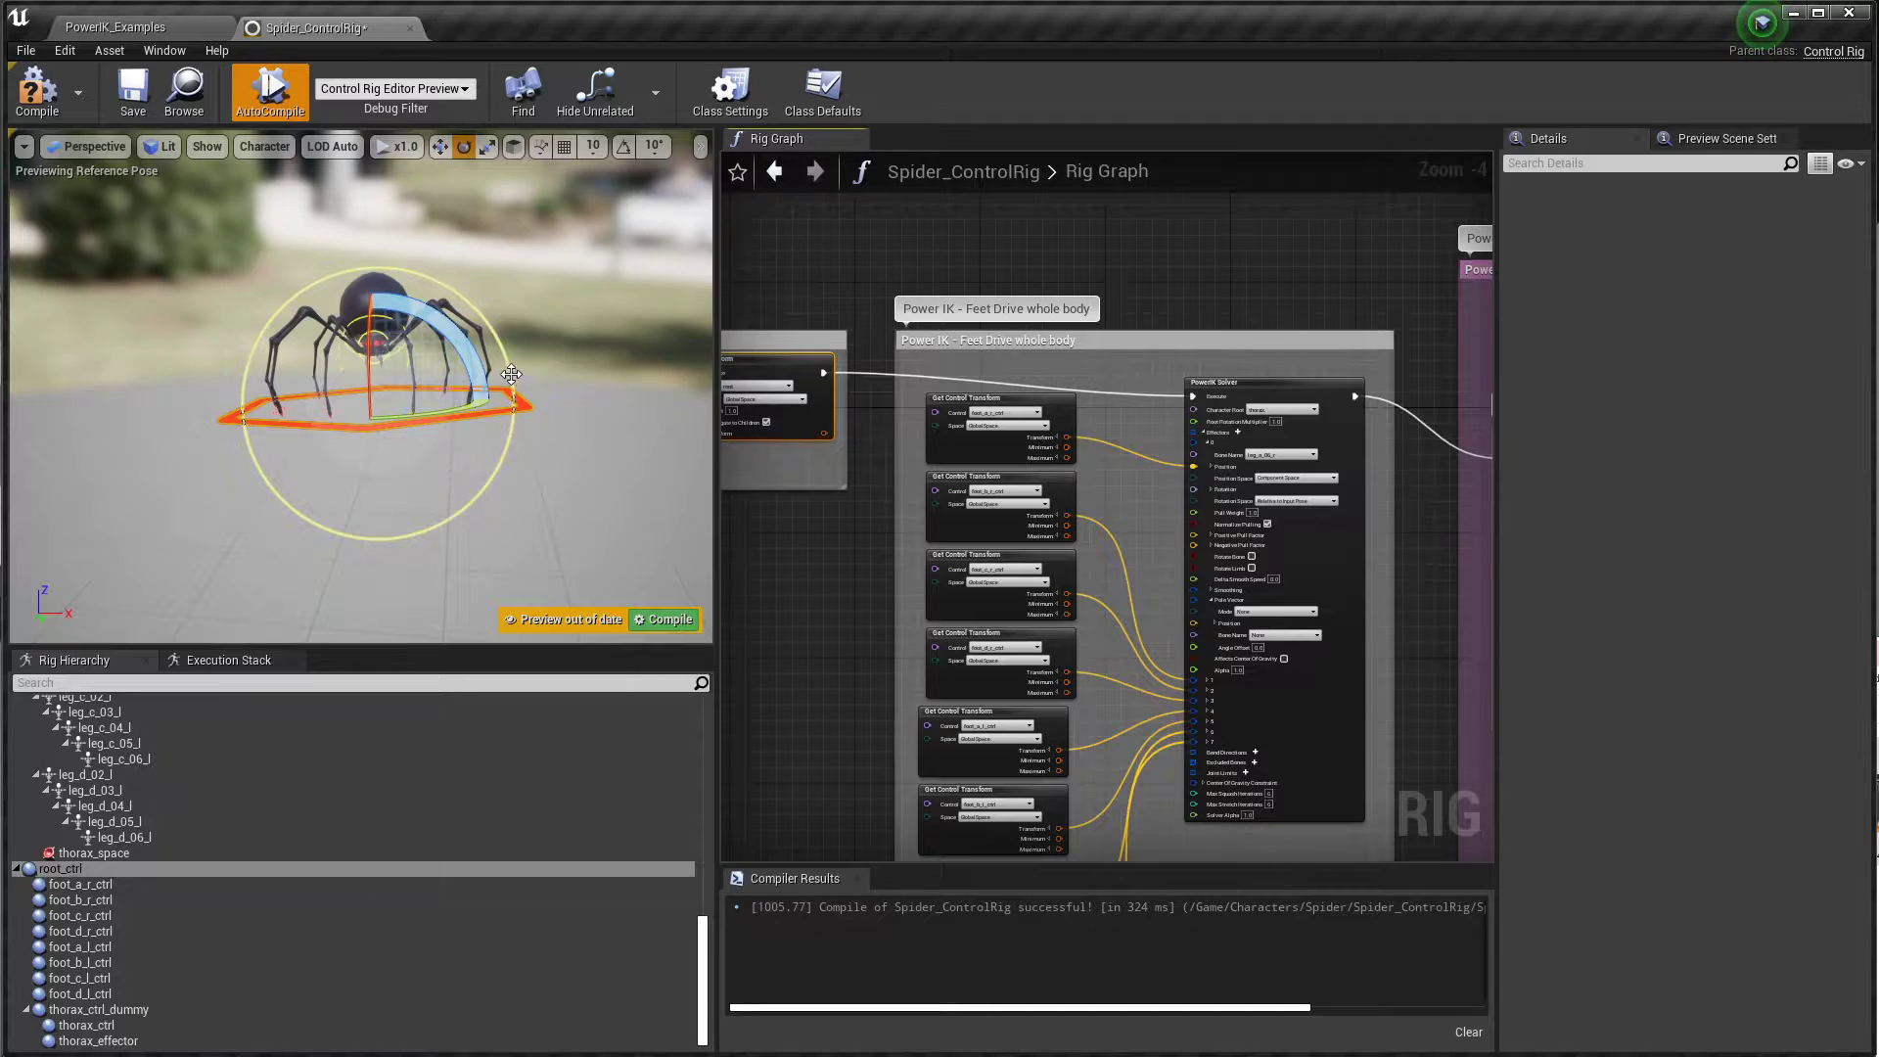
Step: Rotate root_ctrl to tilt the spider's hexagon base, and recompile the rig with the restored solver connection
{"action": "mouse_move", "coordinate": [511, 374]}
{"action": "left_mouse_down"}
{"action": "mouse_move", "coordinate": [499, 419]}
{"action": "mouse_move", "coordinate": [489, 336]}
{"action": "mouse_move", "coordinate": [503, 473]}
{"action": "mouse_move", "coordinate": [497, 374]}
{"action": "left_mouse_up"}
{"action": "left_click_drag", "start_coordinate": [367, 392], "coordinate": [452, 461]}
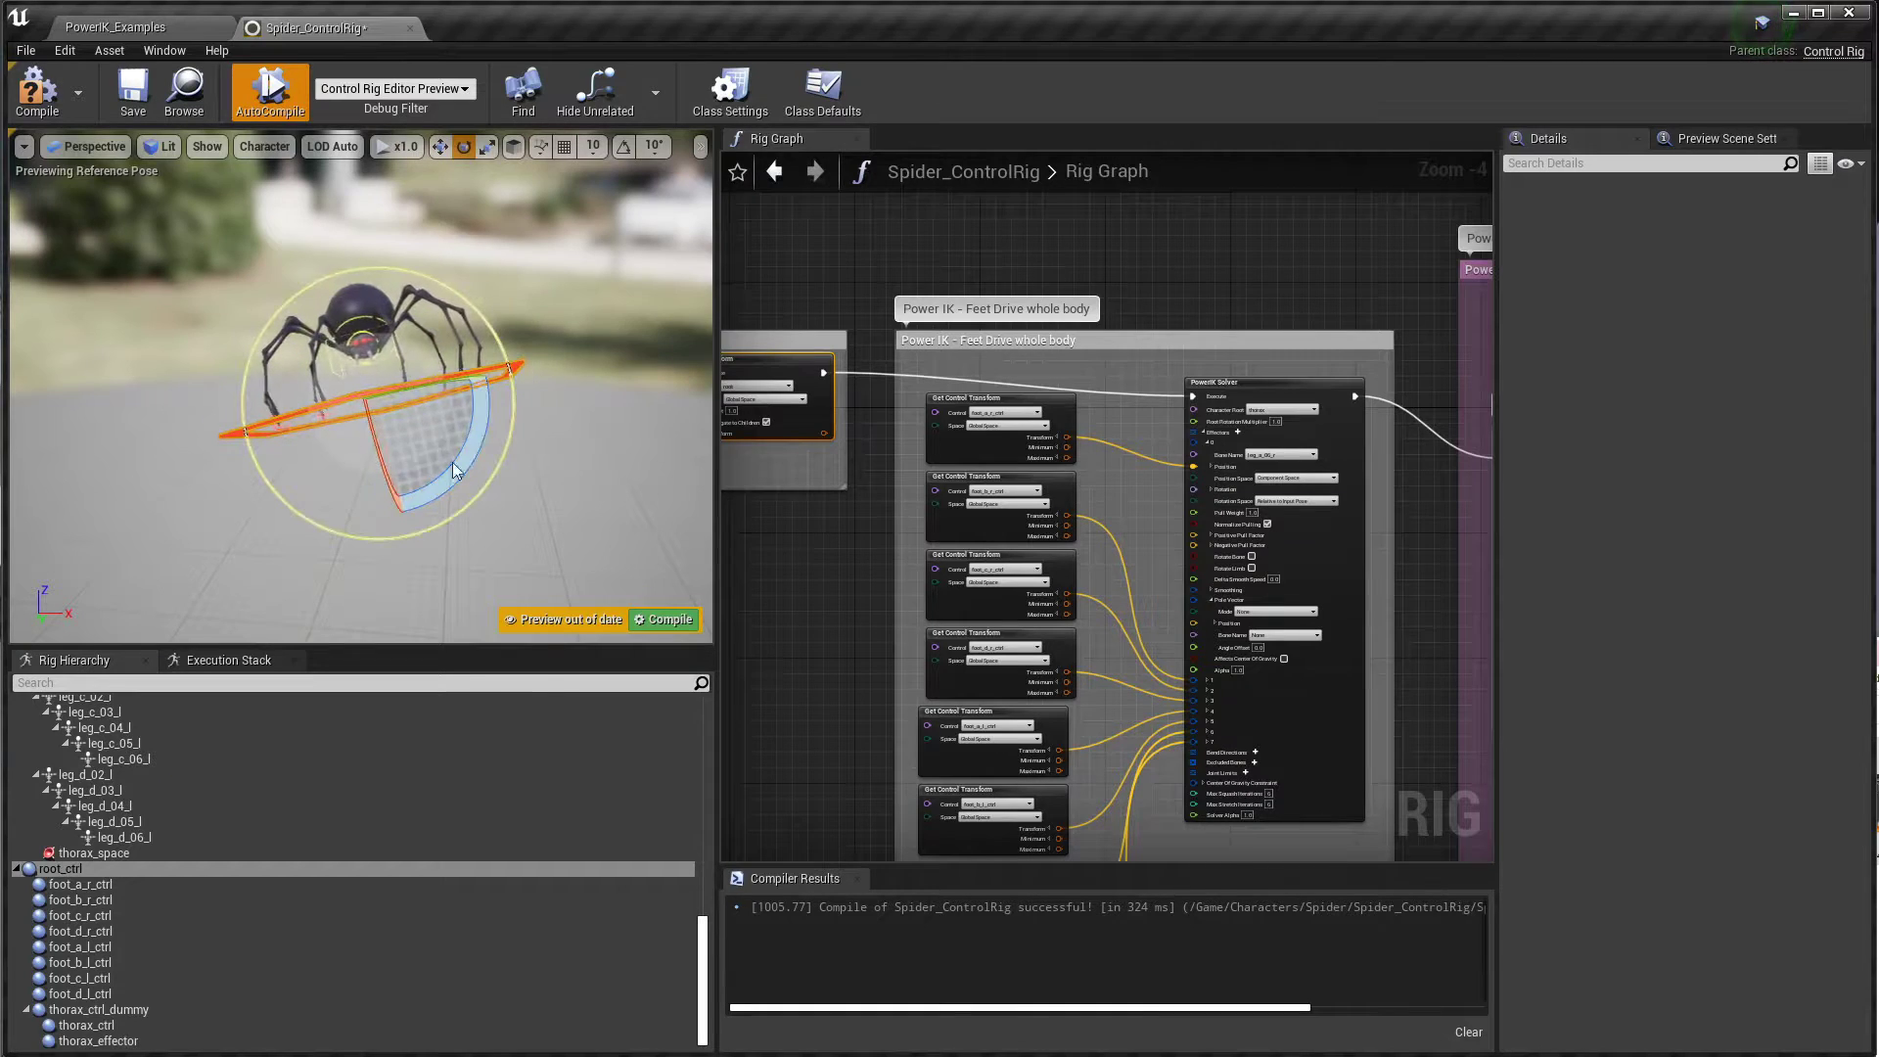
{"action": "left_click", "coordinate": [656, 619]}
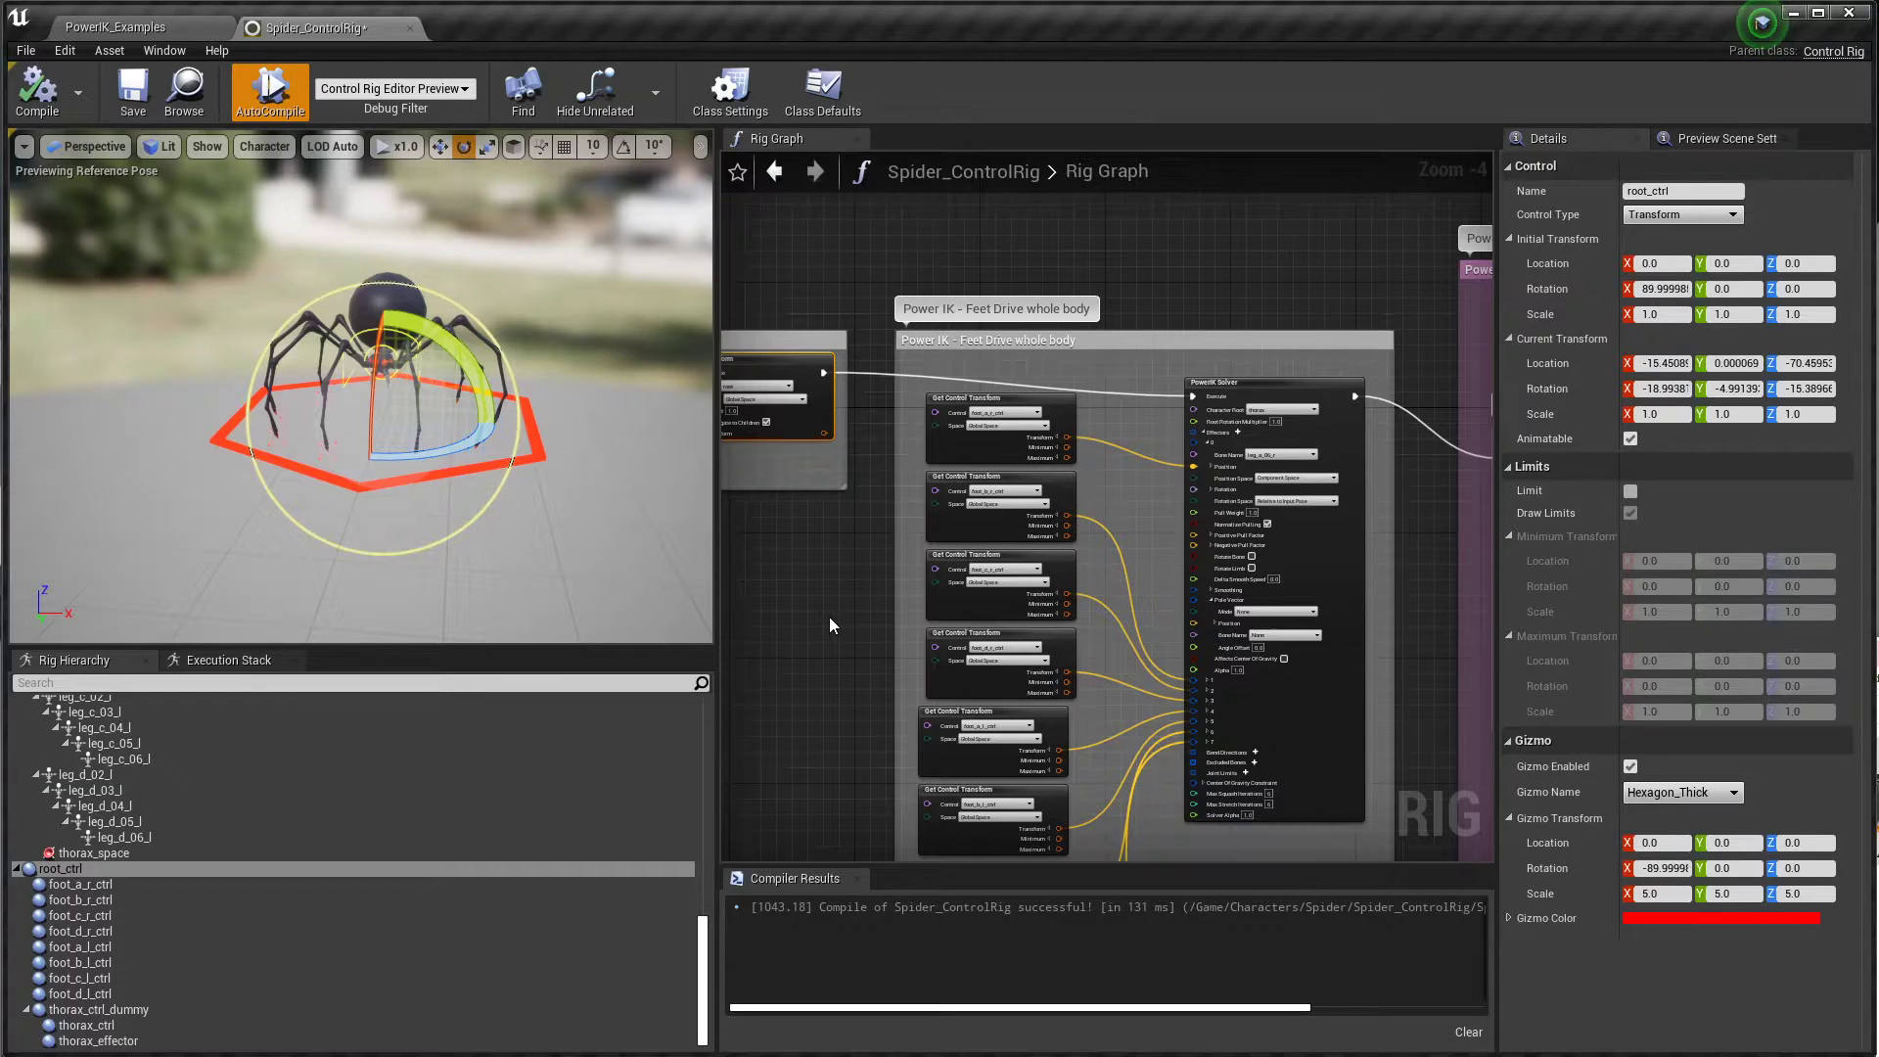
Step: Examine the rig graph's groups from Set Root through the feet-driven Power IK and additive thorax control to the head, fangs and abdomen
{"action": "right_click_drag", "start_coordinate": [829, 616], "coordinate": [866, 618]}
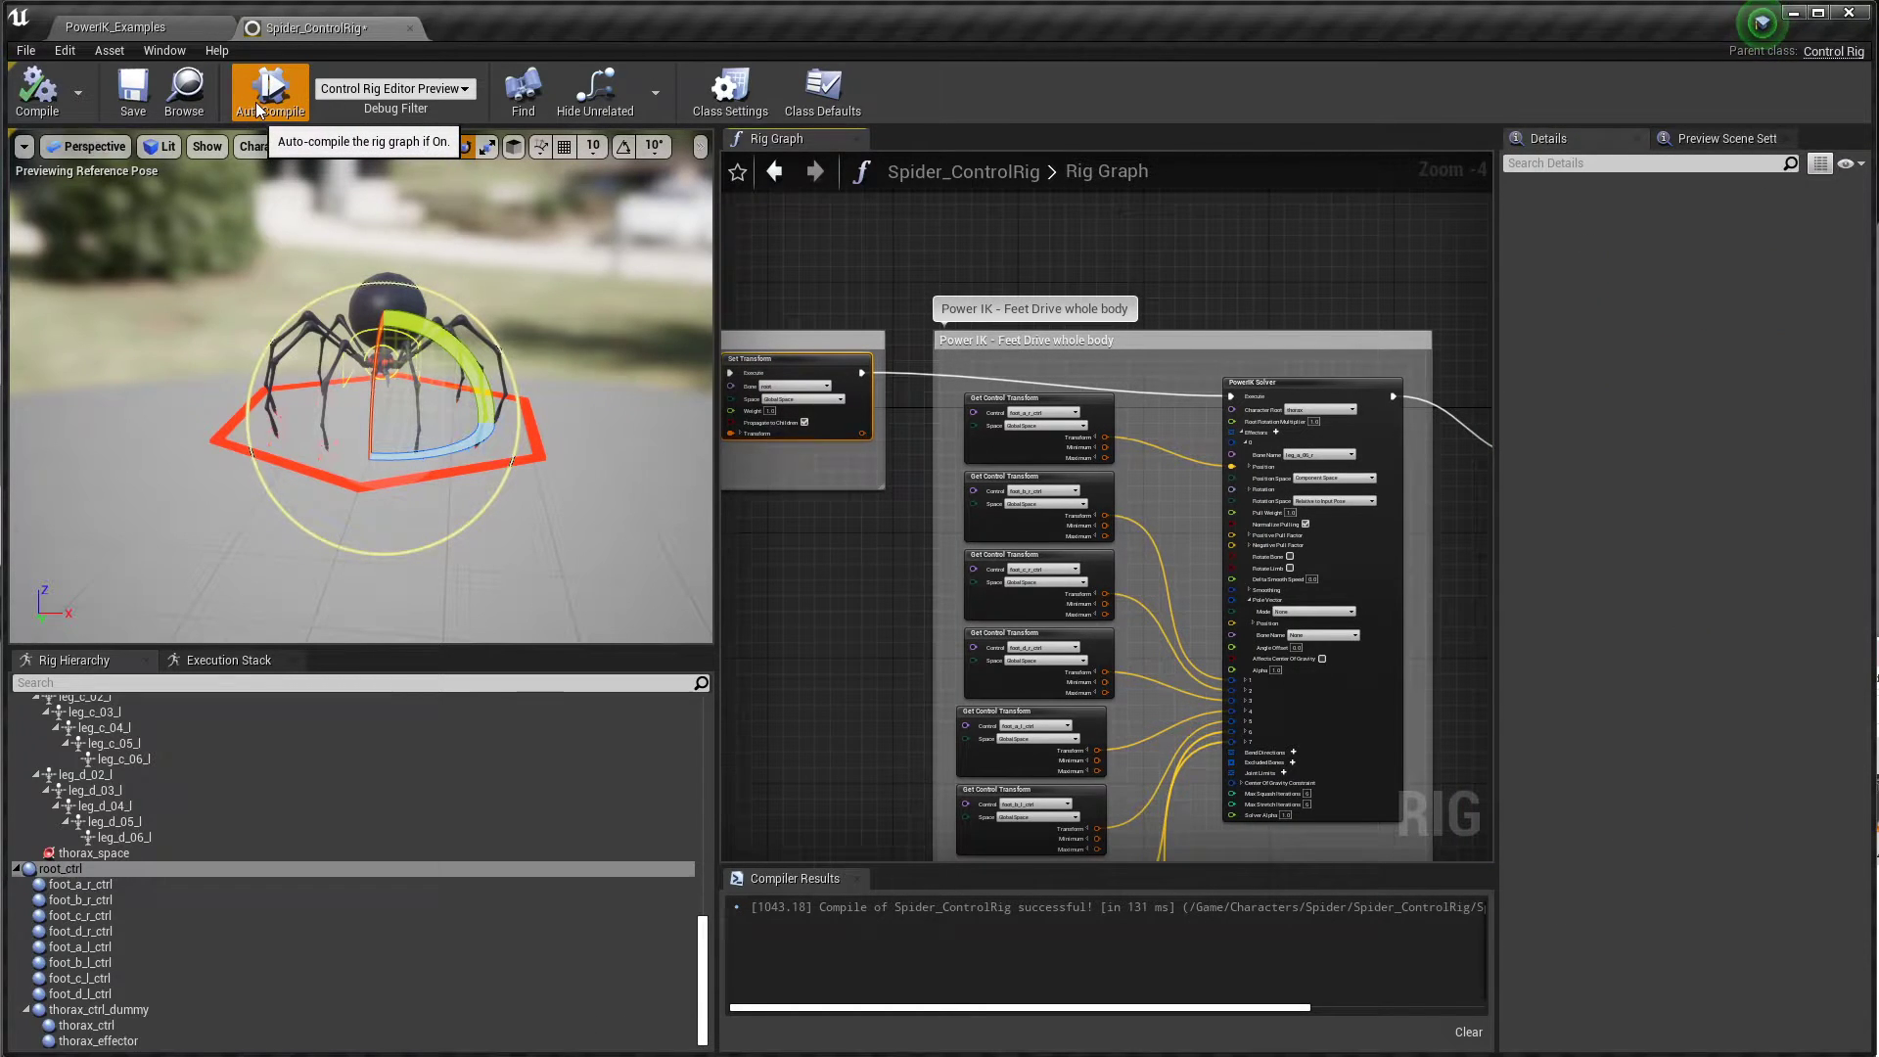
{"action": "right_click_drag", "start_coordinate": [1324, 500], "coordinate": [1190, 487]}
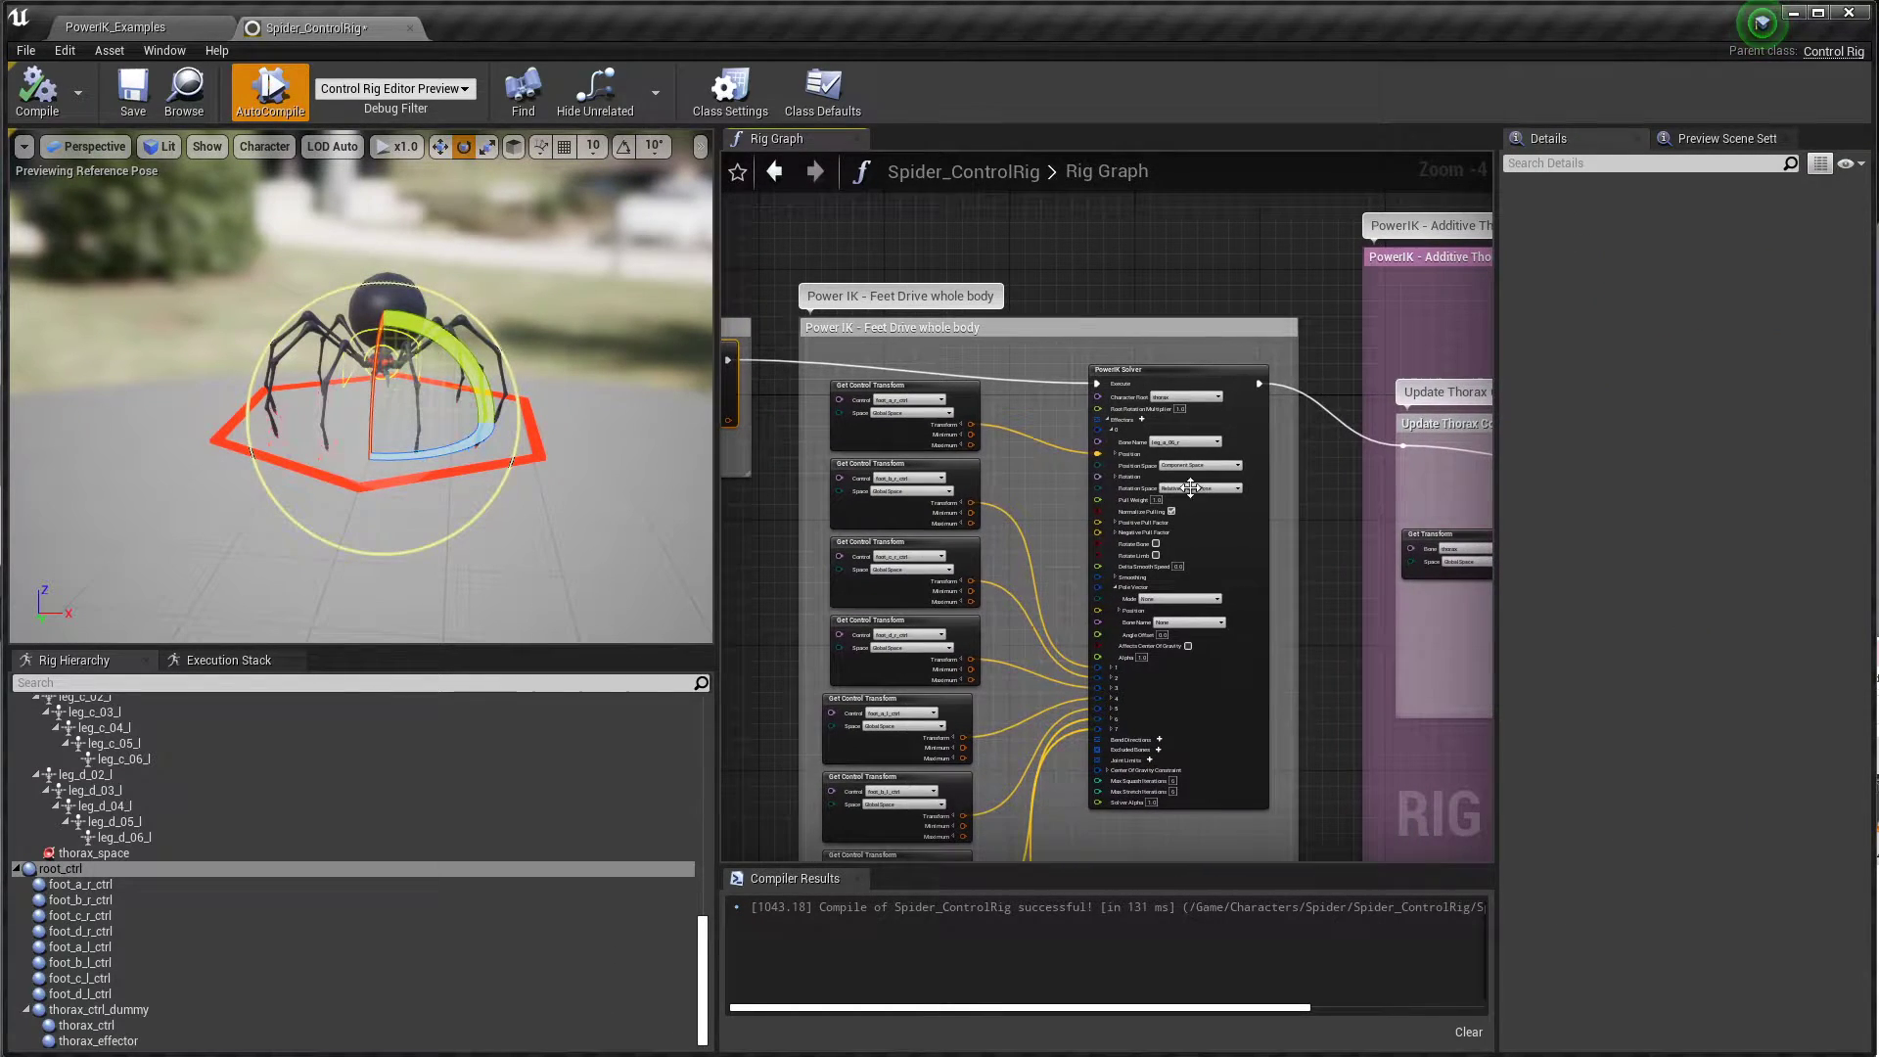
{"action": "right_click_drag", "start_coordinate": [1321, 566], "coordinate": [1633, 565]}
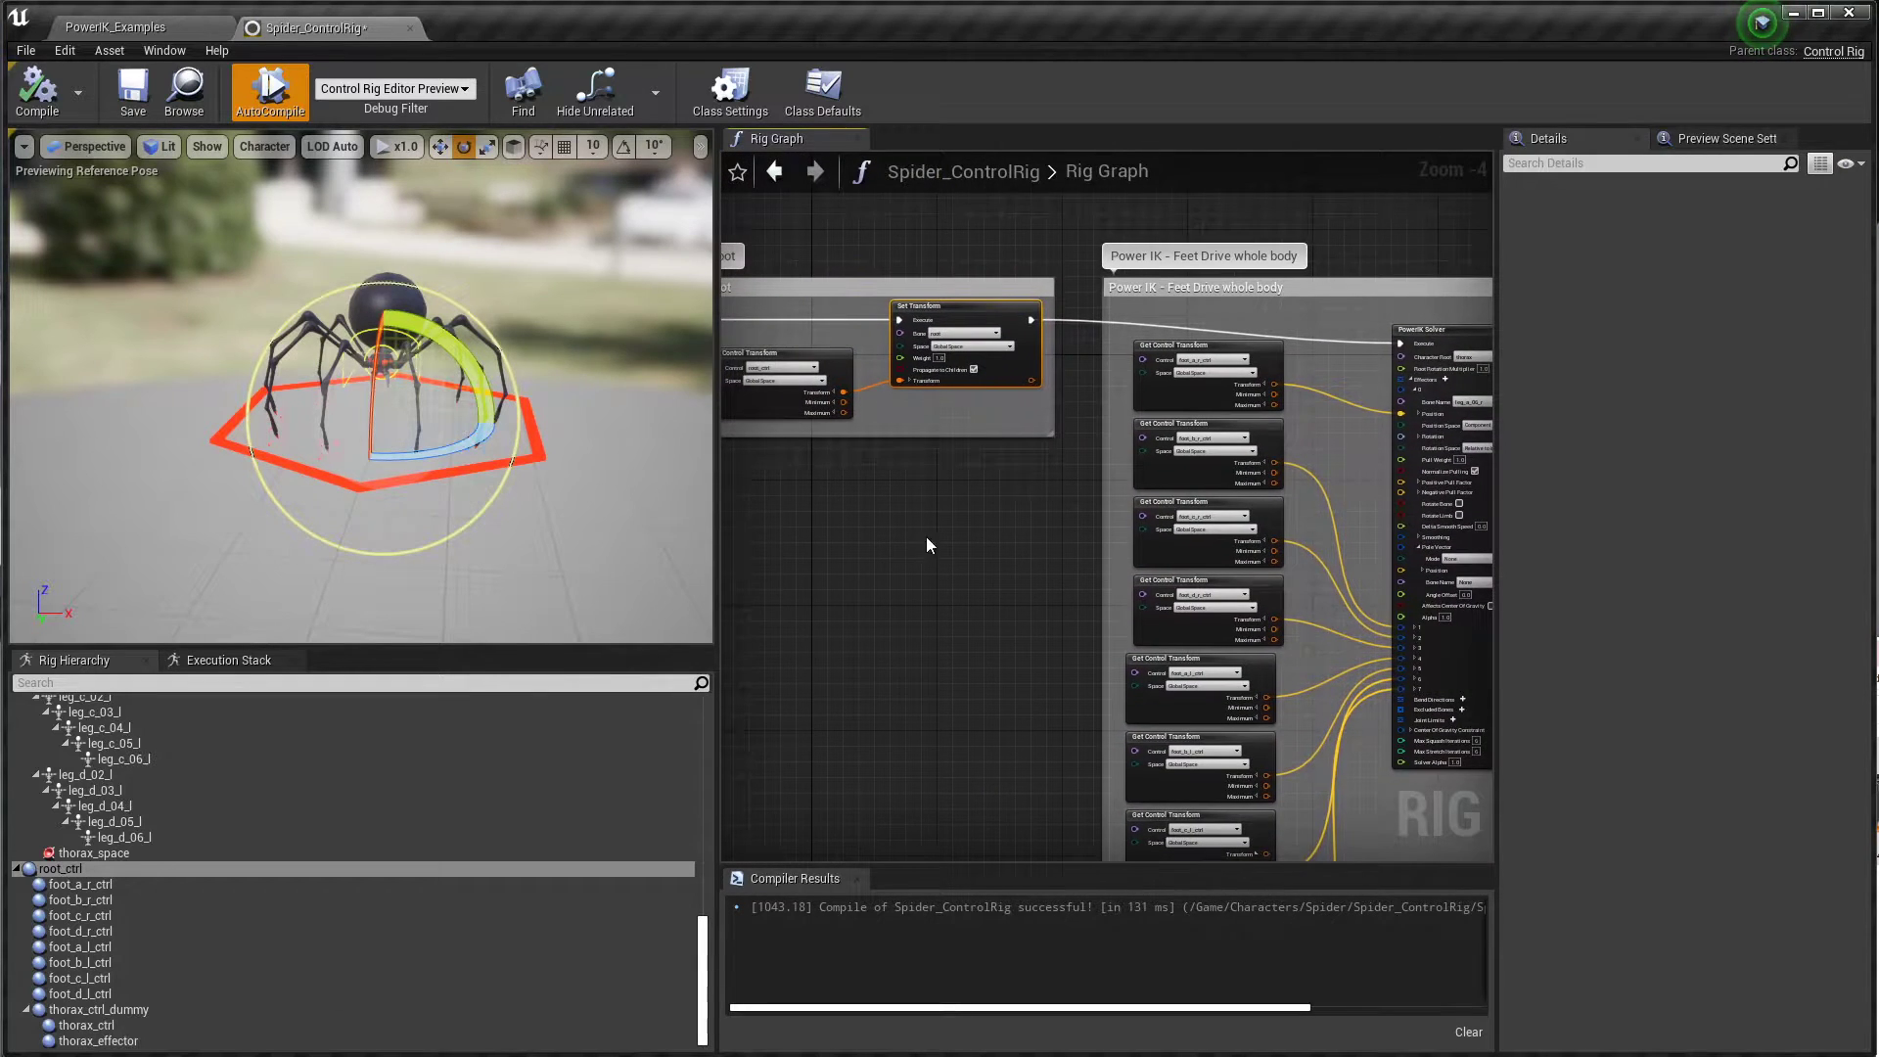
{"action": "right_click_drag", "start_coordinate": [908, 531], "coordinate": [1074, 553]}
{"action": "right_click_drag", "start_coordinate": [1389, 577], "coordinate": [732, 531]}
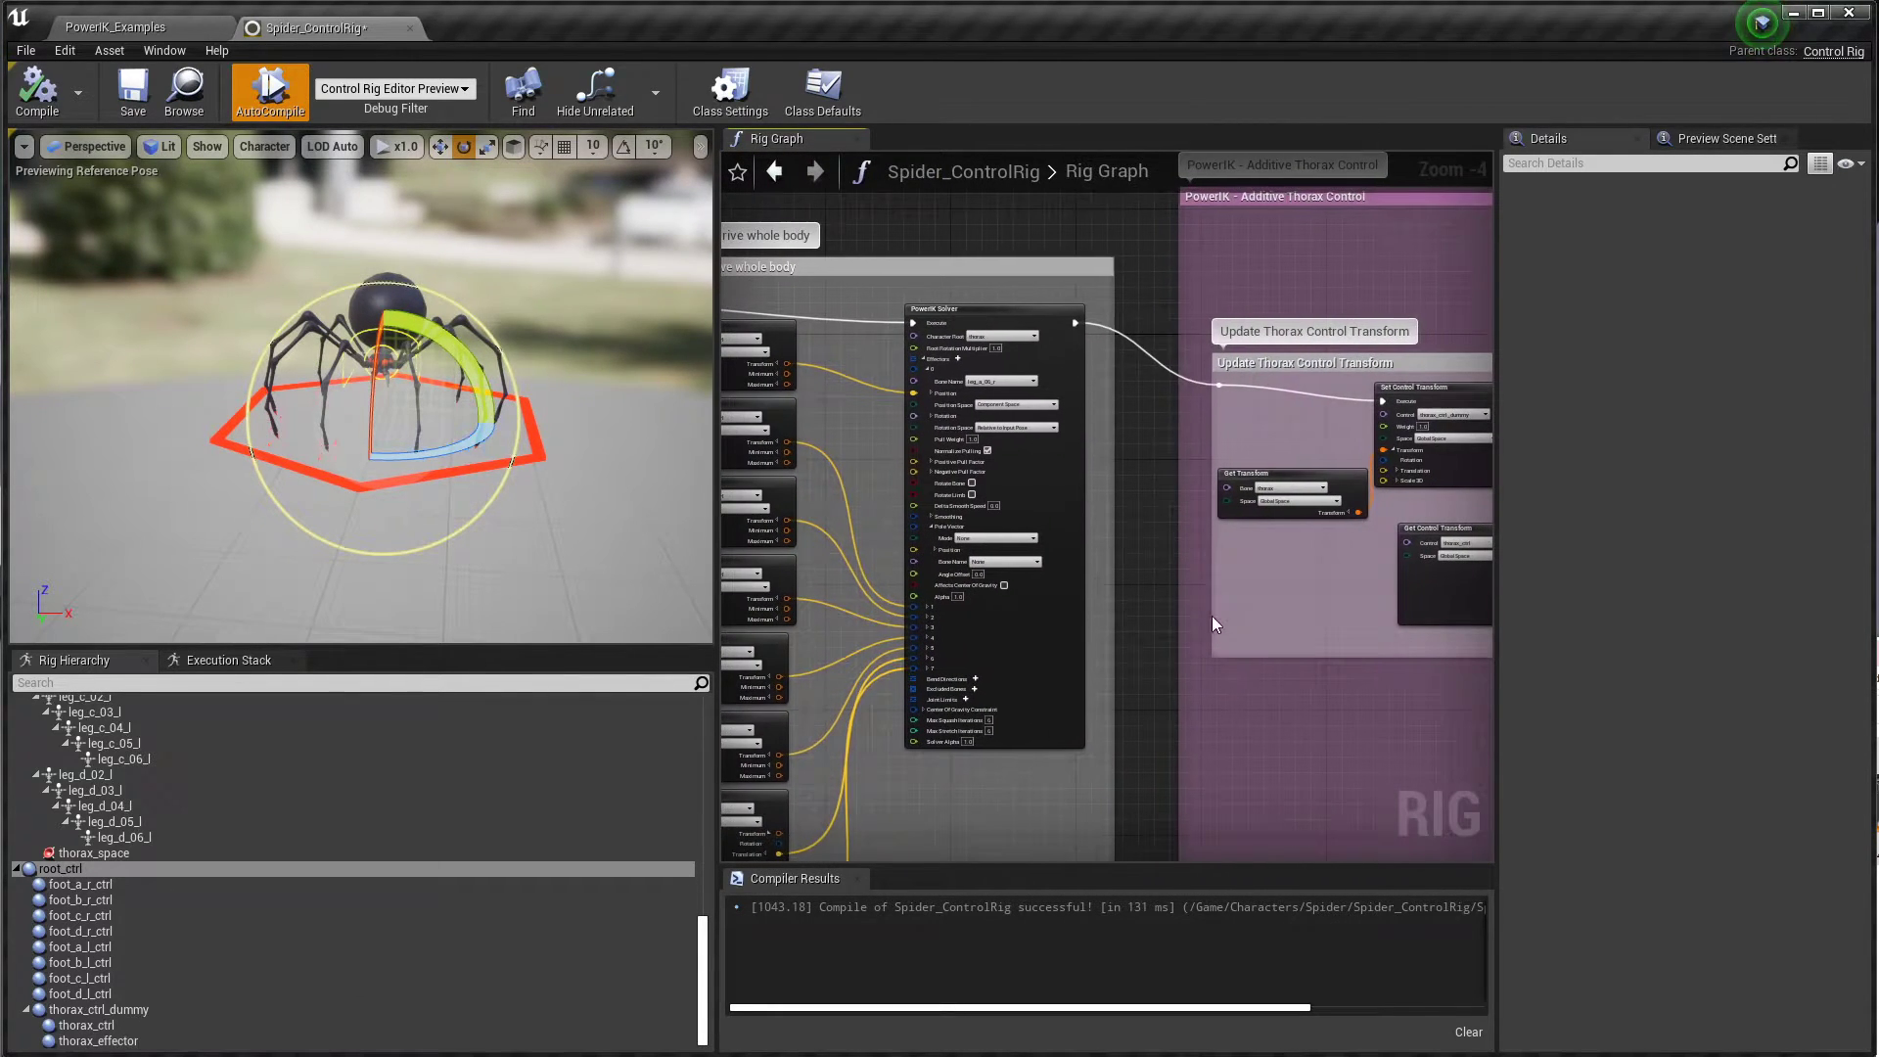
{"action": "right_click_drag", "start_coordinate": [1146, 539], "coordinate": [1216, 519]}
{"action": "scroll", "coordinate": [1216, 538], "scroll_direction": "down", "scroll_amount": 5}
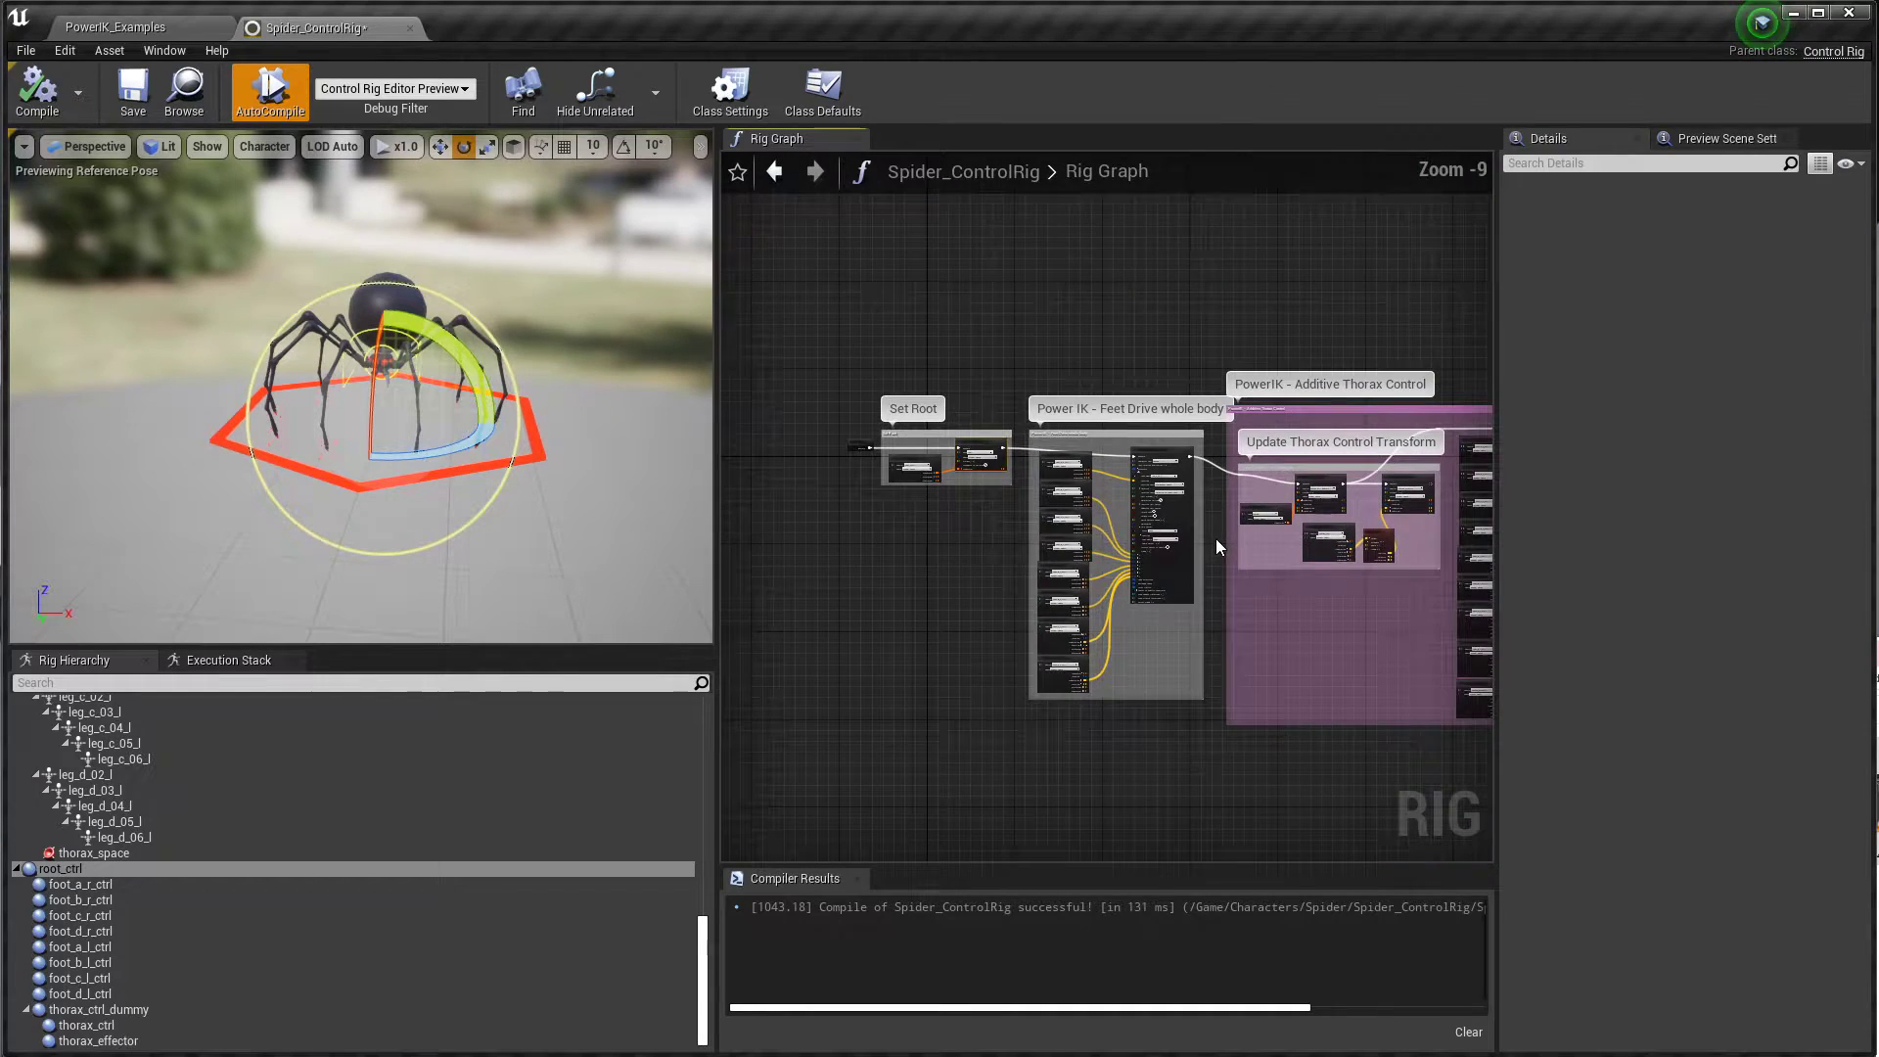
{"action": "right_click_drag", "start_coordinate": [1328, 622], "coordinate": [1090, 600]}
{"action": "scroll", "coordinate": [1095, 591], "scroll_direction": "down", "scroll_amount": 3}
{"action": "right_click_drag", "start_coordinate": [1264, 630], "coordinate": [1205, 630]}
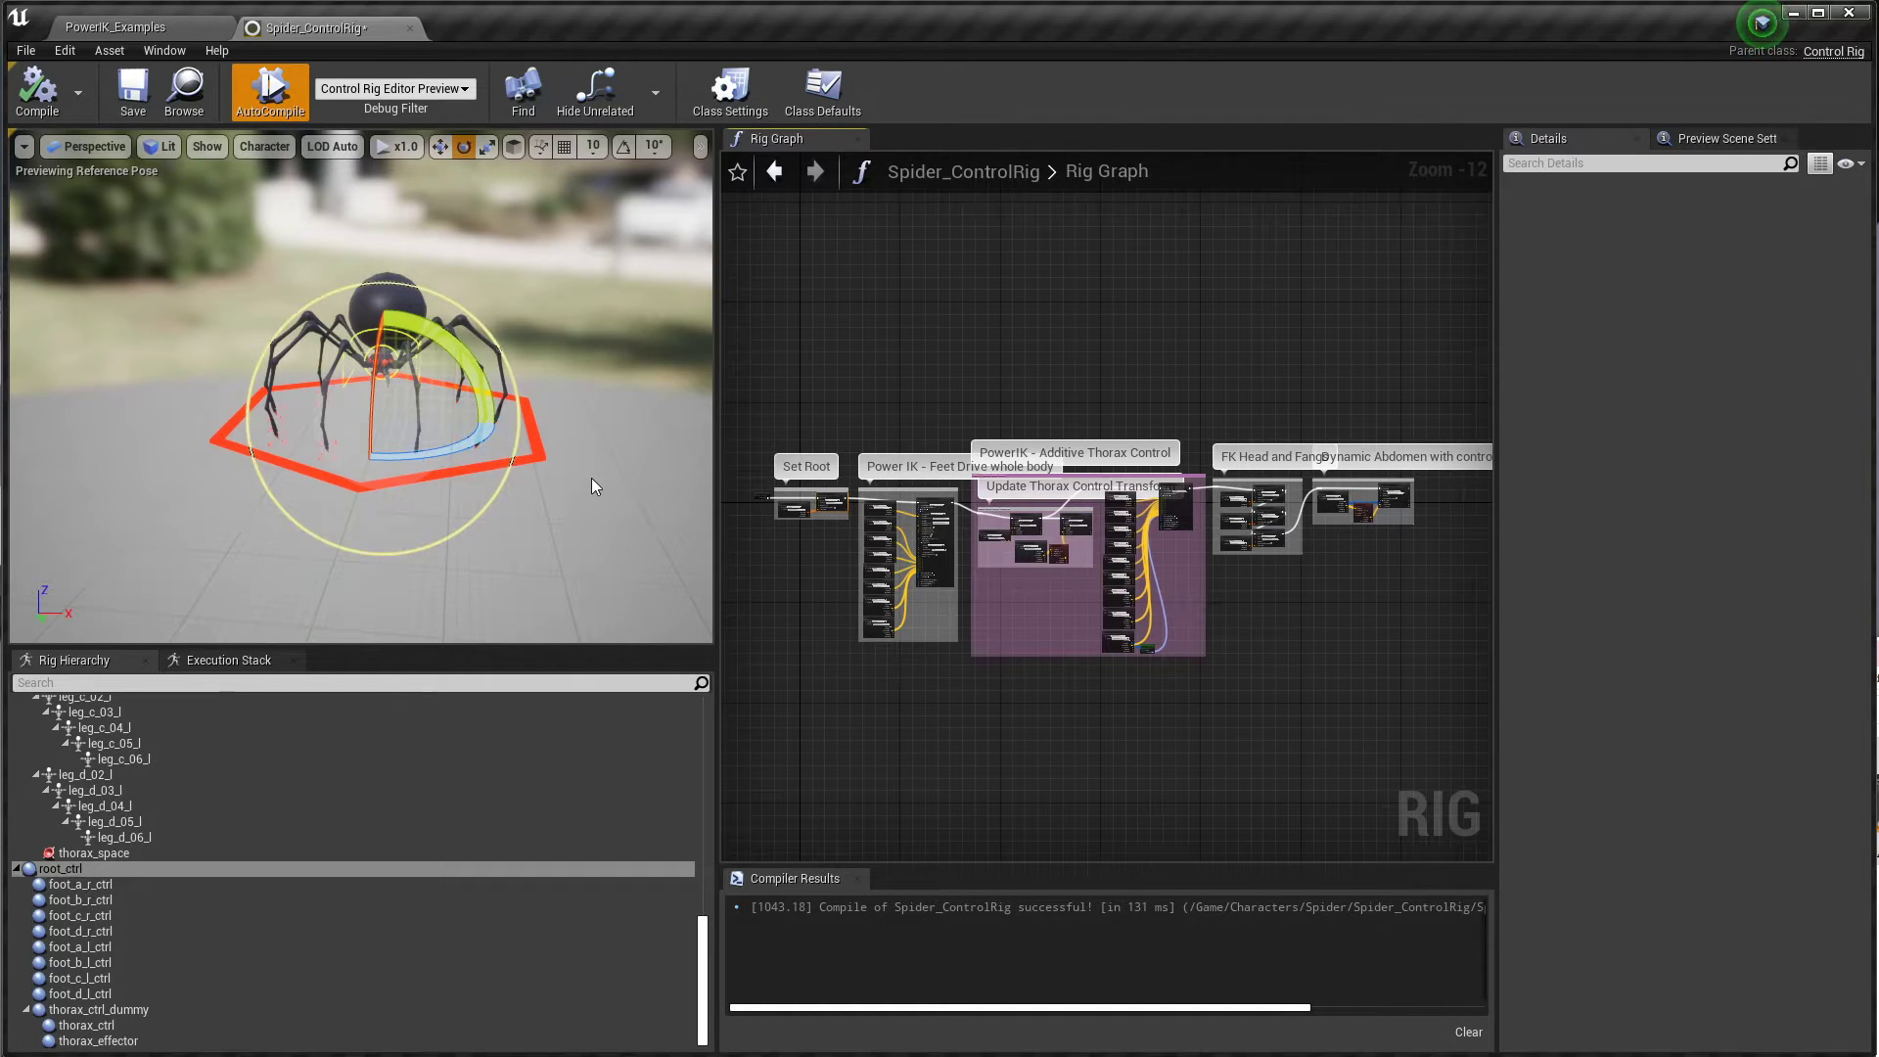
Step: Select thorax_ctrl and shift it in the viewport to test the additive thorax control
{"action": "mouse_move", "coordinate": [583, 402]}
{"action": "right_mouse_down"}
{"action": "mouse_move", "coordinate": [518, 460]}
{"action": "mouse_move", "coordinate": [577, 432]}
{"action": "mouse_move", "coordinate": [529, 432]}
{"action": "mouse_move", "coordinate": [568, 431]}
{"action": "right_mouse_up"}
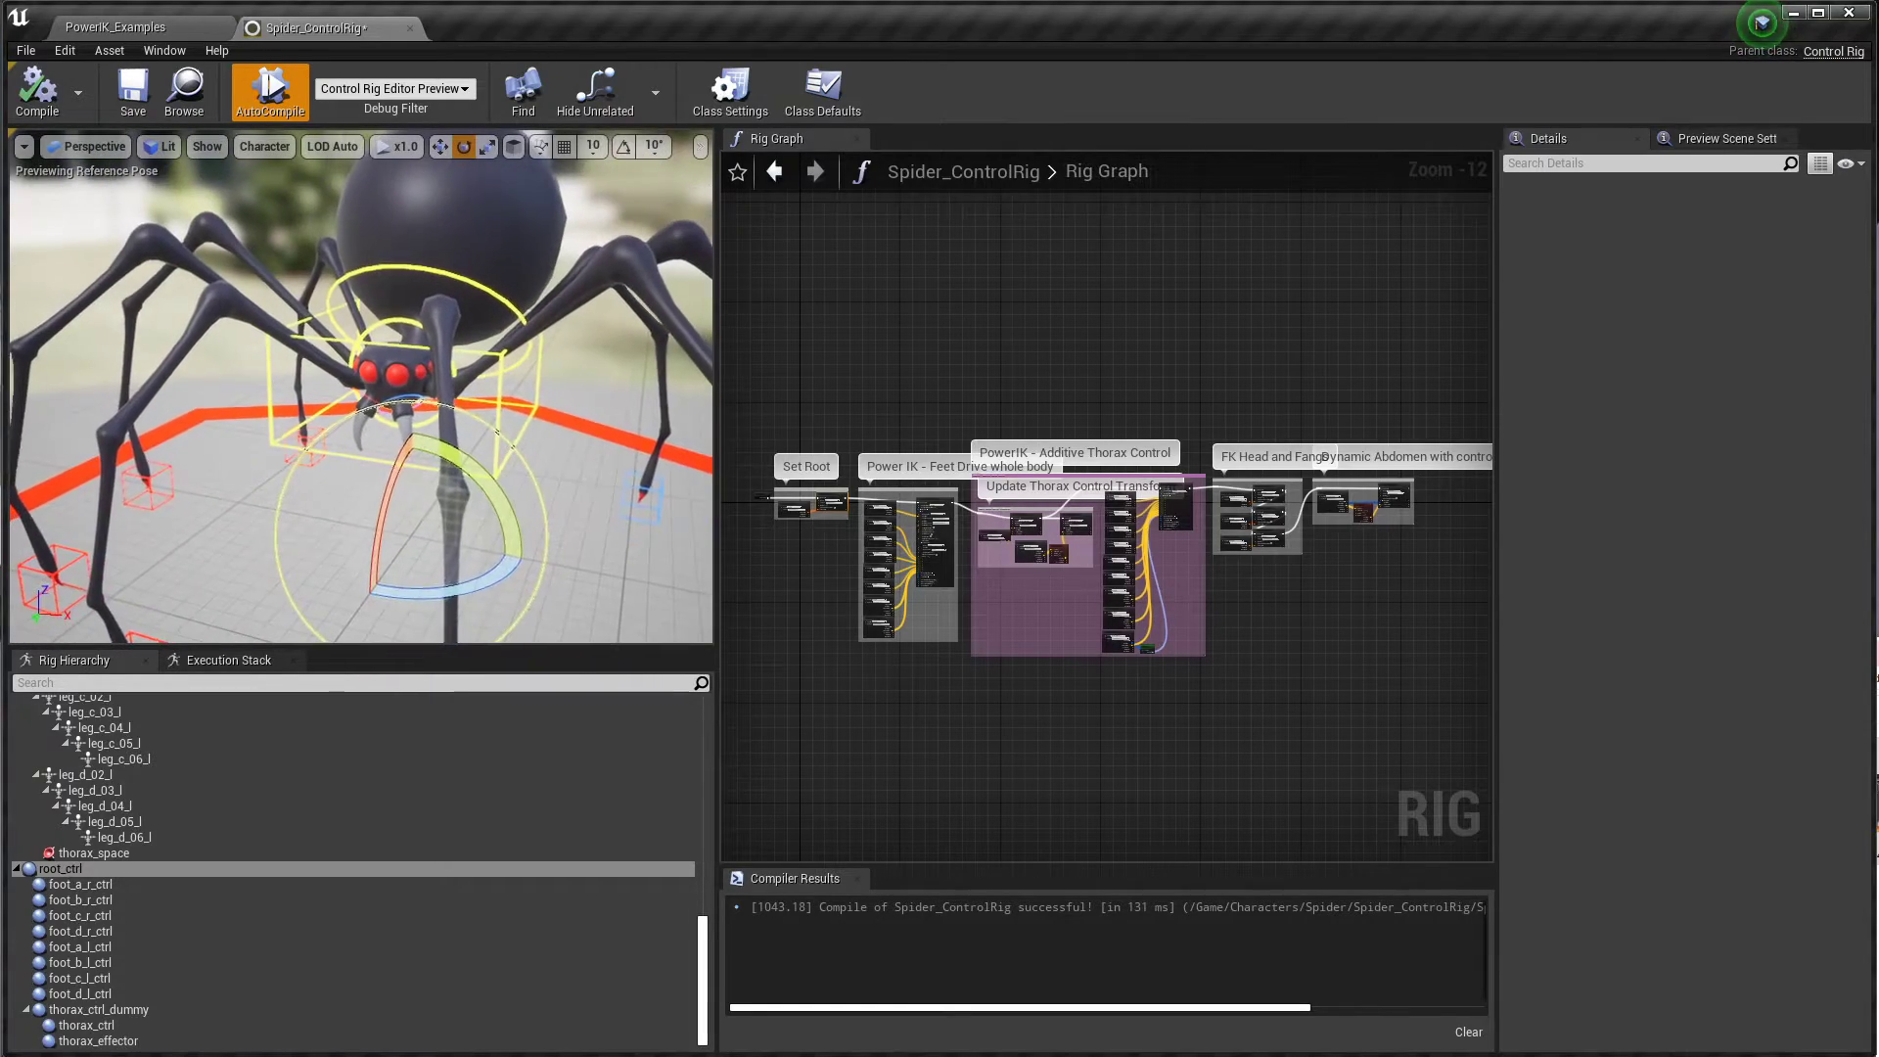
{"action": "left_click", "coordinate": [452, 383]}
{"action": "key", "text": "w"}
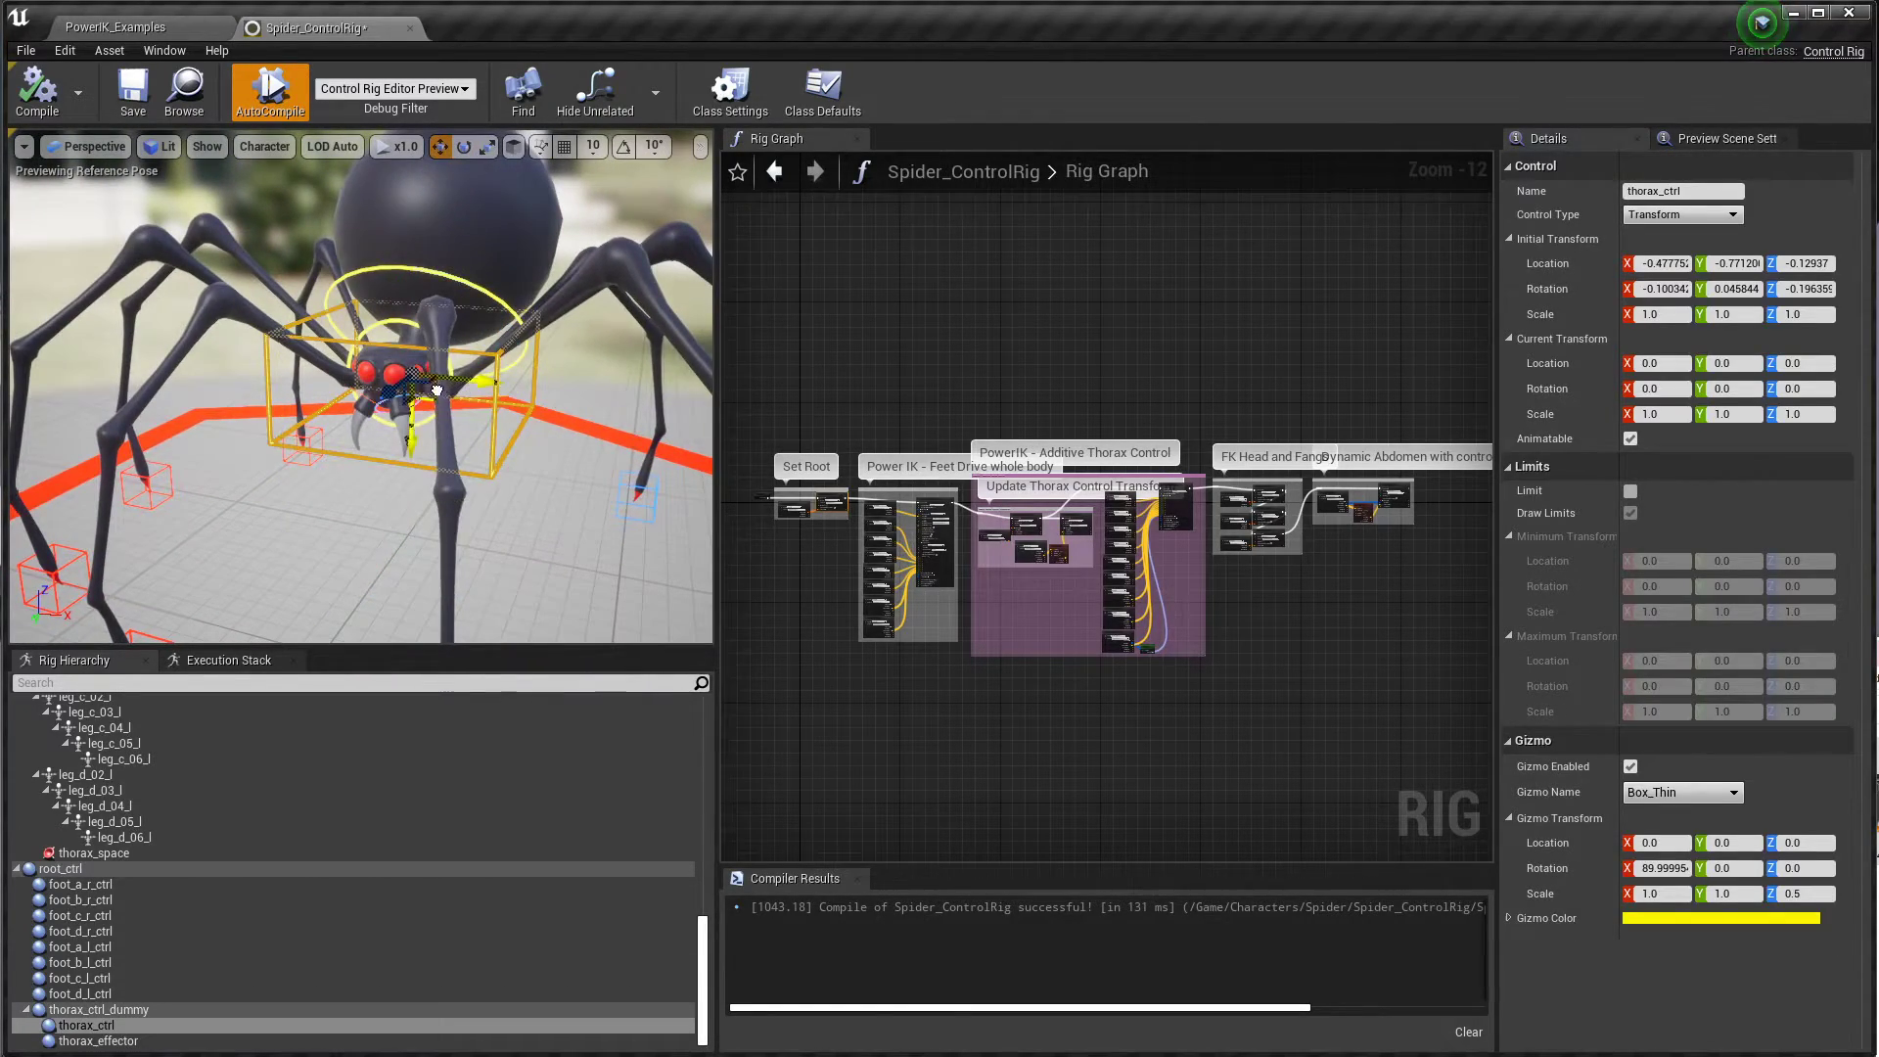
{"action": "left_click_drag", "start_coordinate": [436, 391], "coordinate": [404, 303]}
{"action": "key", "text": "e"}
{"action": "left_click", "coordinate": [526, 525]}
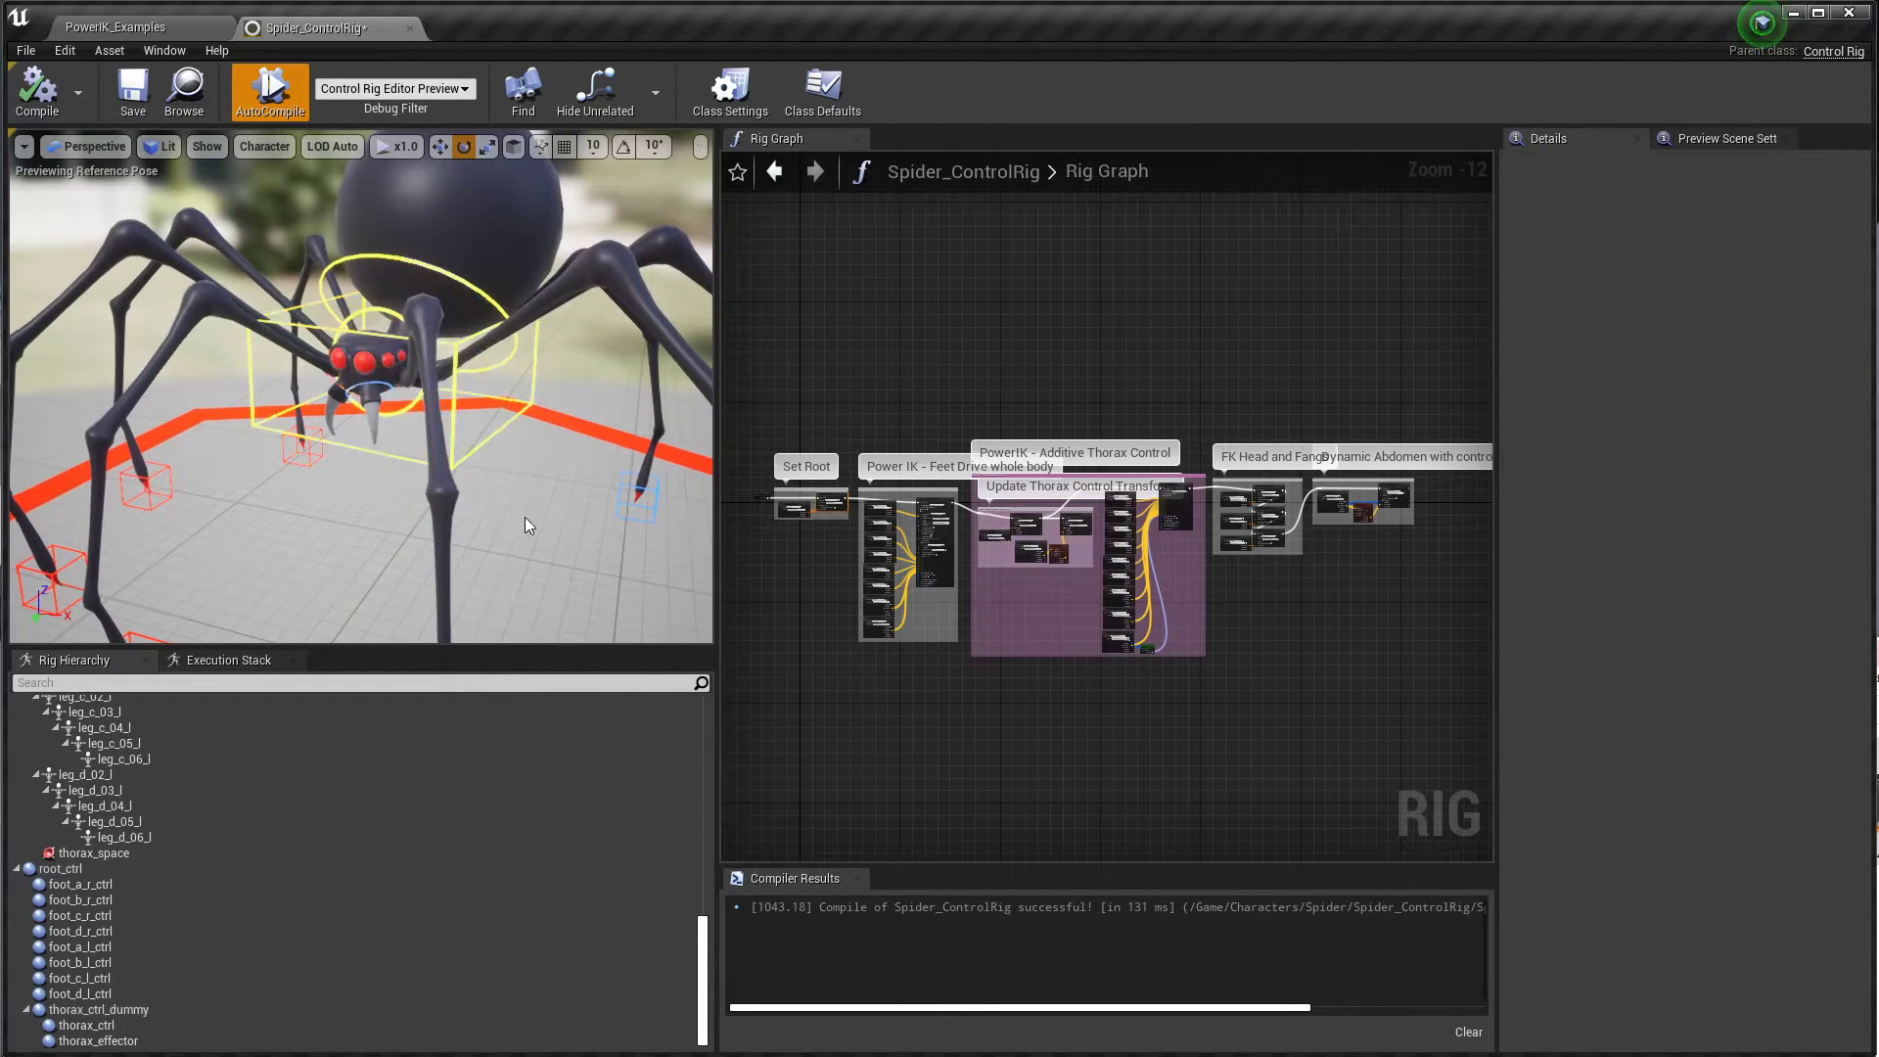
Step: Rotate head_ctrl to about -10 degrees in X to test the spider's head control
{"action": "left_click", "coordinate": [403, 403]}
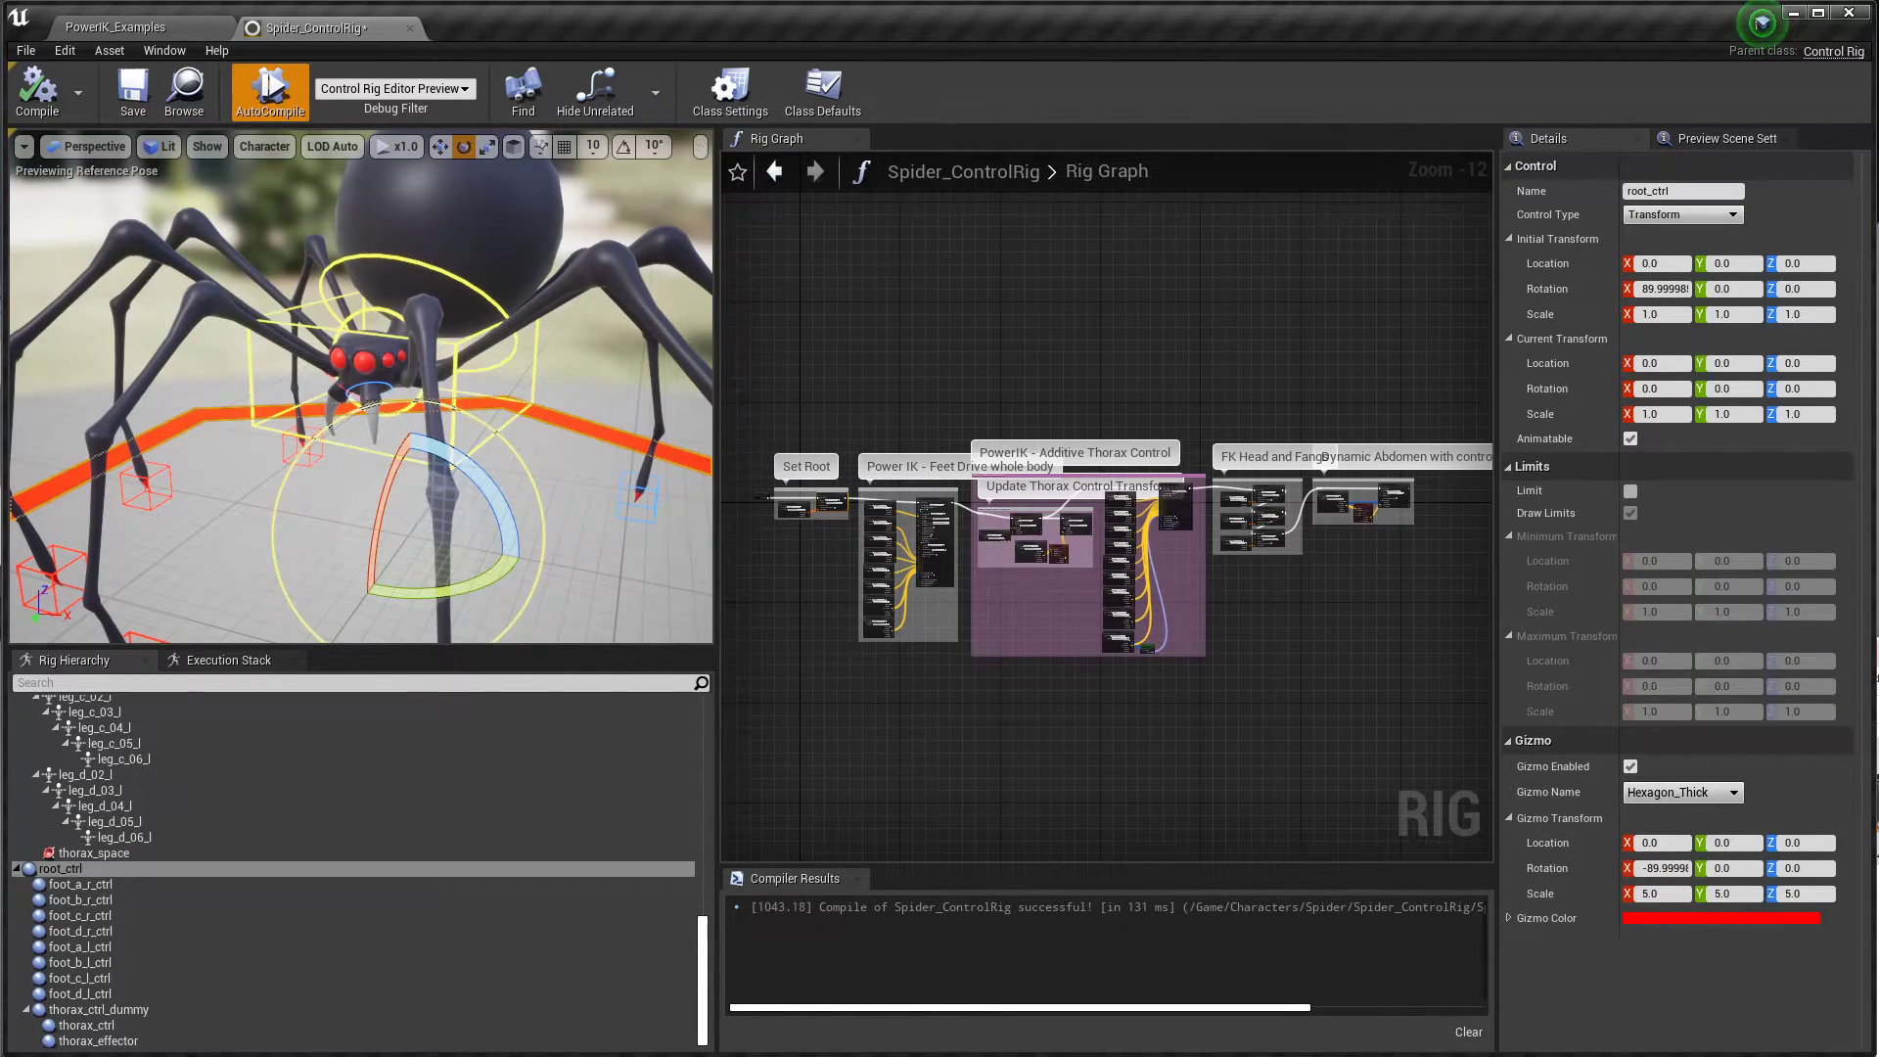
{"action": "left_click", "coordinate": [389, 313]}
{"action": "left_click_drag", "start_coordinate": [342, 337], "coordinate": [215, 415]}
{"action": "scroll", "coordinate": [315, 364], "scroll_direction": "up", "scroll_amount": 8}
{"action": "left_click_drag", "start_coordinate": [332, 415], "coordinate": [391, 391], "text": "alt"}
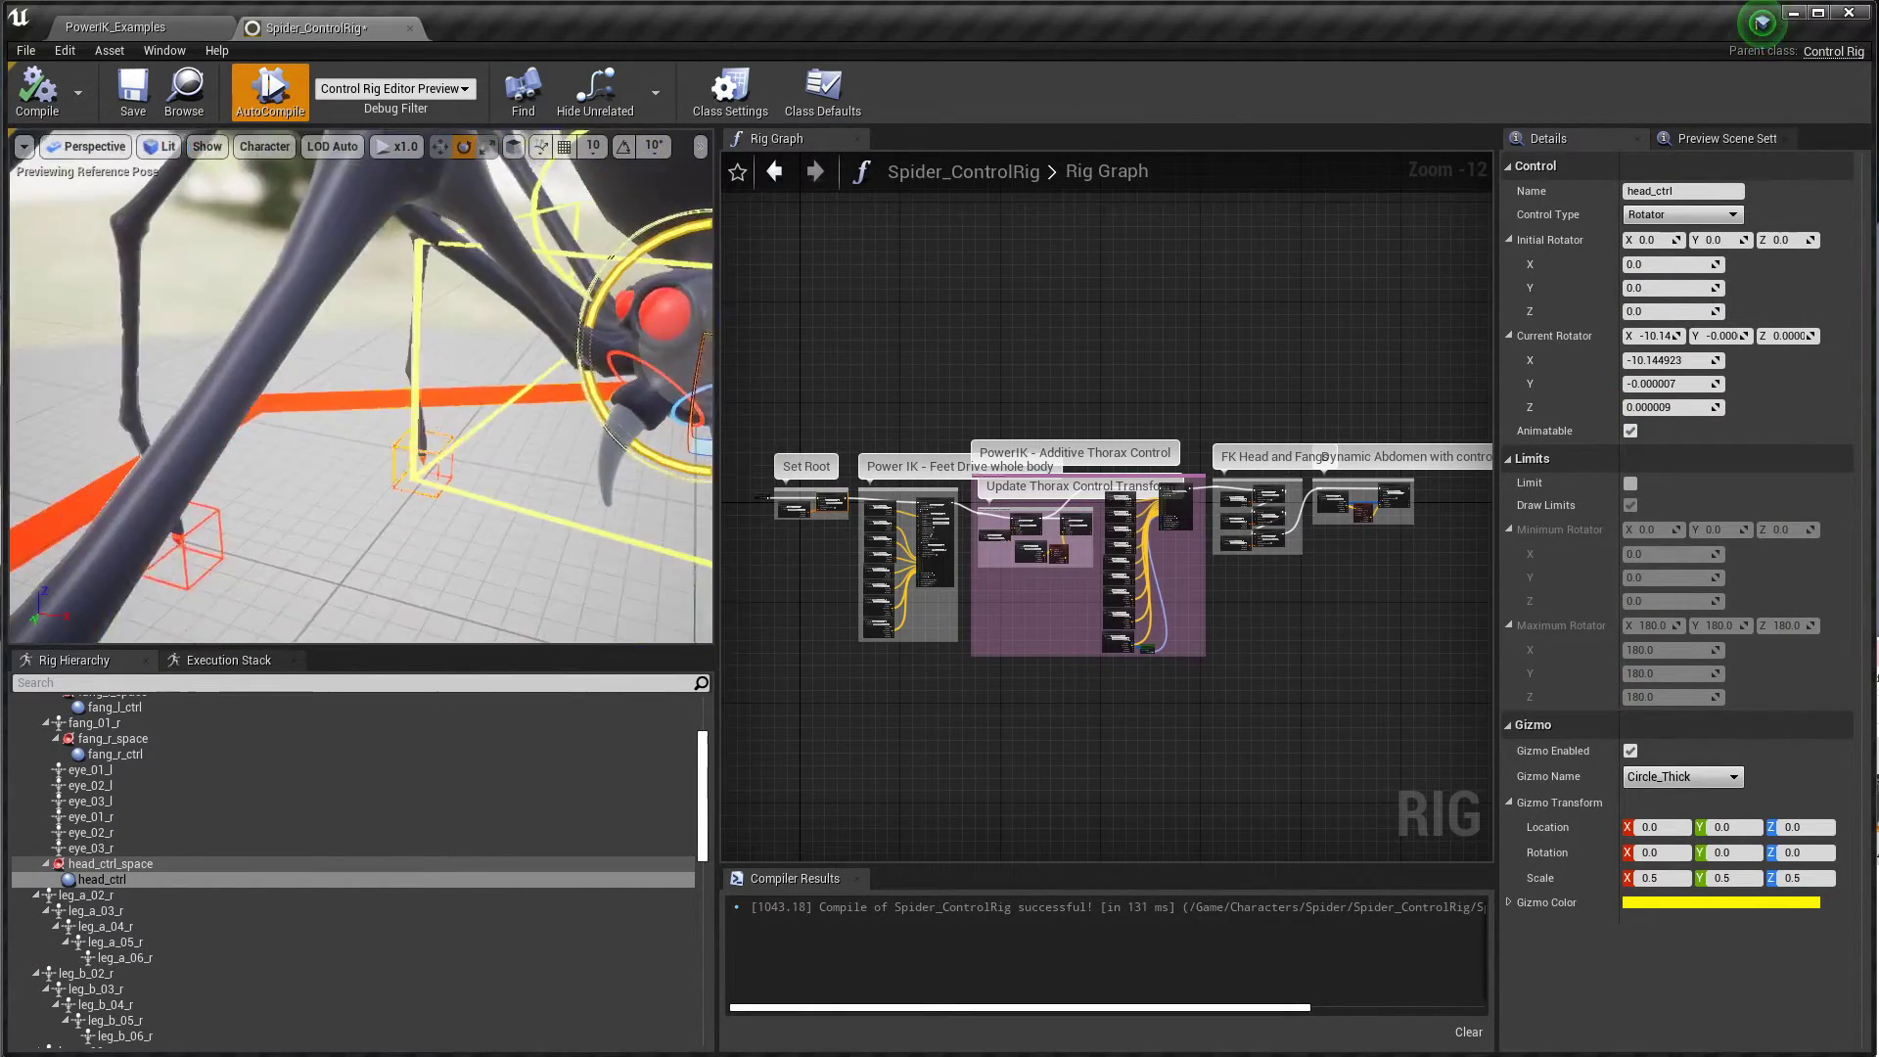
Step: Rotate fang_r_ctrl to about -9.6 degrees in X to test the fang control
{"action": "left_click", "coordinate": [286, 381]}
{"action": "left_click", "coordinate": [281, 384]}
{"action": "left_click_drag", "start_coordinate": [391, 391], "coordinate": [587, 392], "text": "alt"}
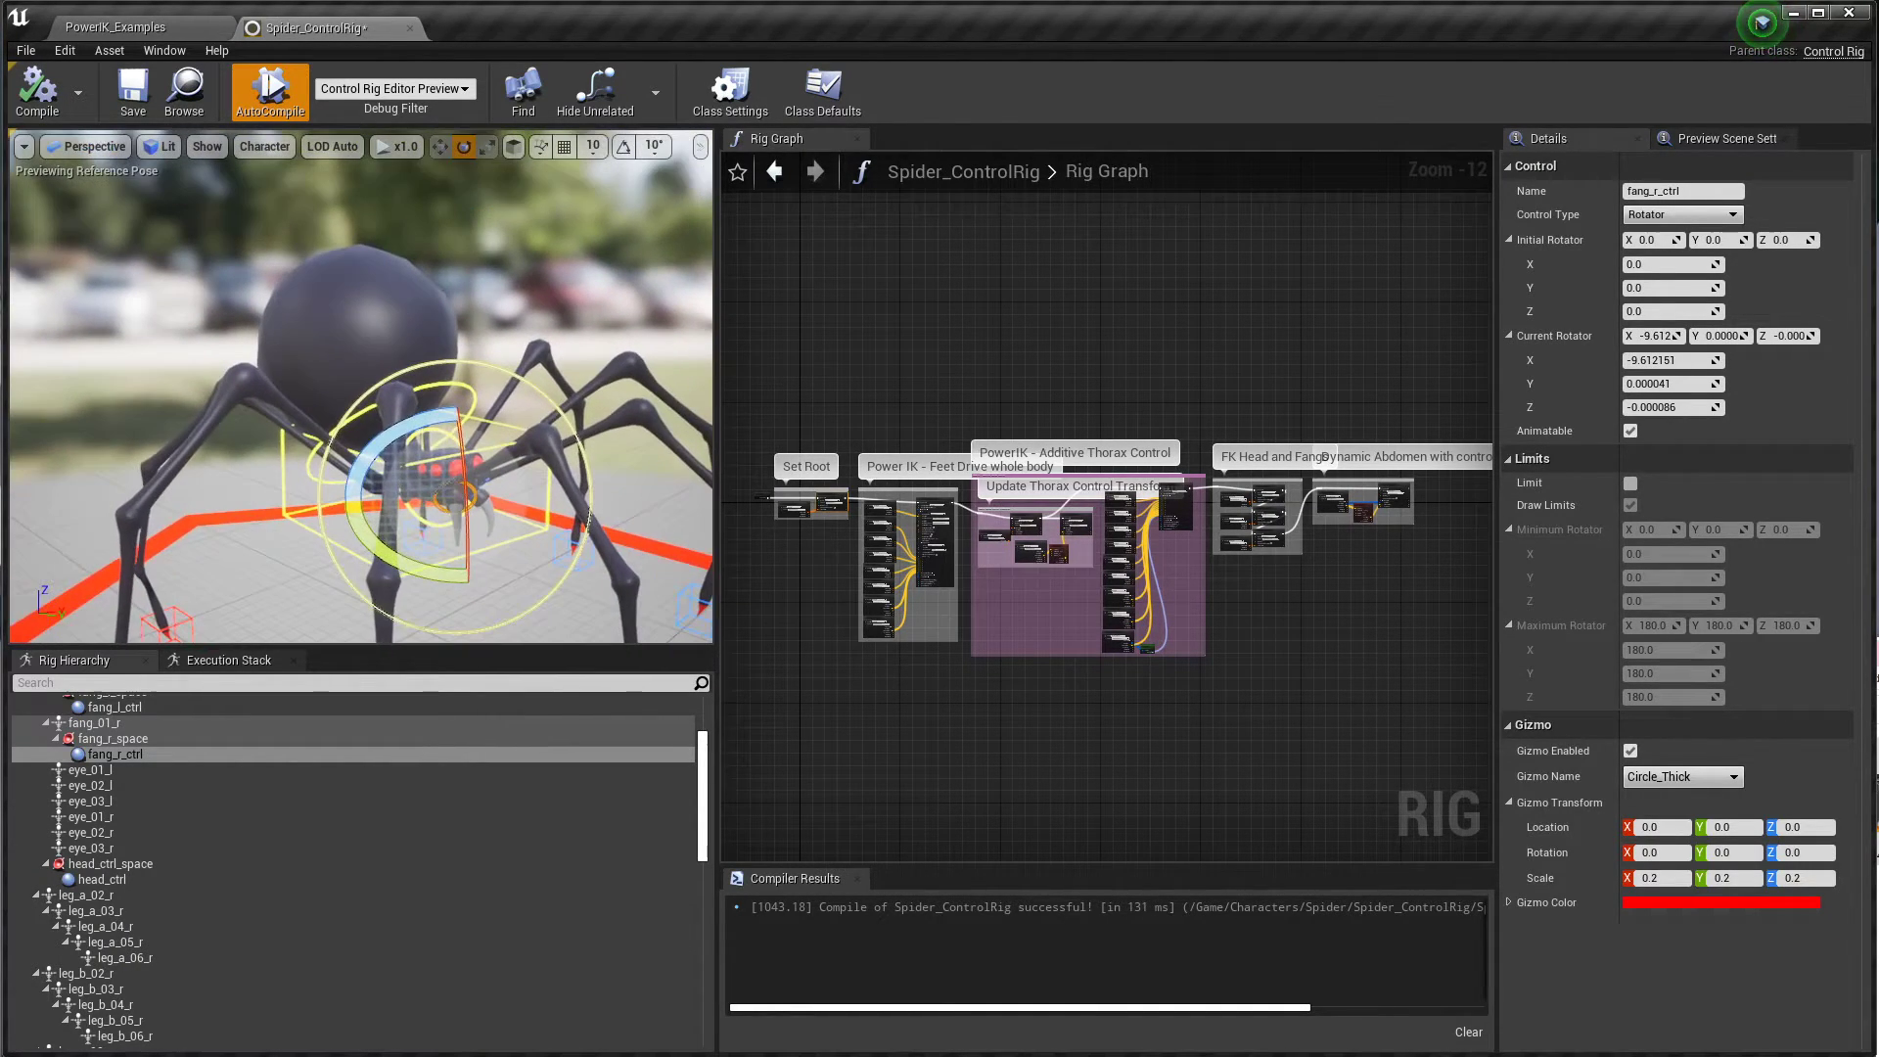
Step: Move foot_c_l_ctrl to about X 20 and Z 38 to test how the leg follows
{"action": "left_click", "coordinate": [454, 390]}
{"action": "left_click_drag", "start_coordinate": [455, 395], "coordinate": [582, 386]}
{"action": "left_click", "coordinate": [526, 479]}
{"action": "key", "text": "w"}
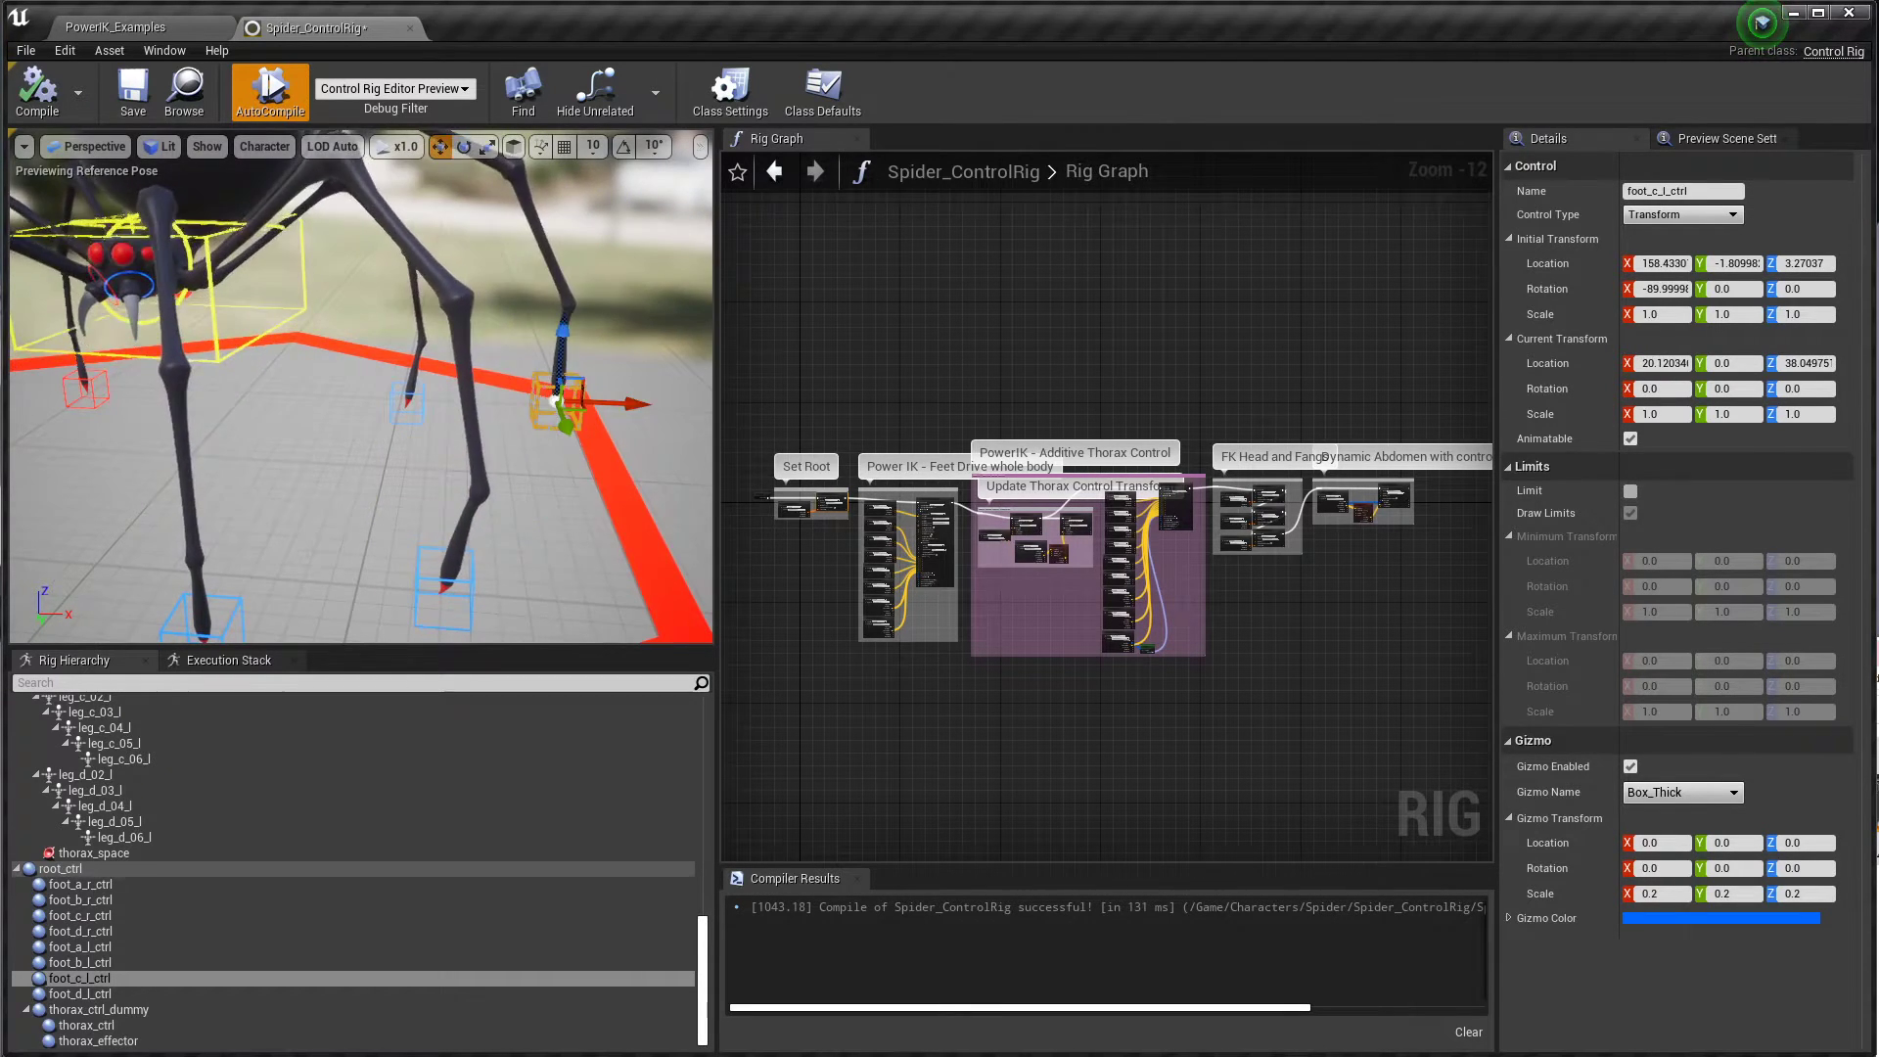
{"action": "key", "text": "f"}
Step: Move root_ctrl to about X 125 and Y -160 and tilt it to about -52 degrees in Z
{"action": "left_click", "coordinate": [434, 476]}
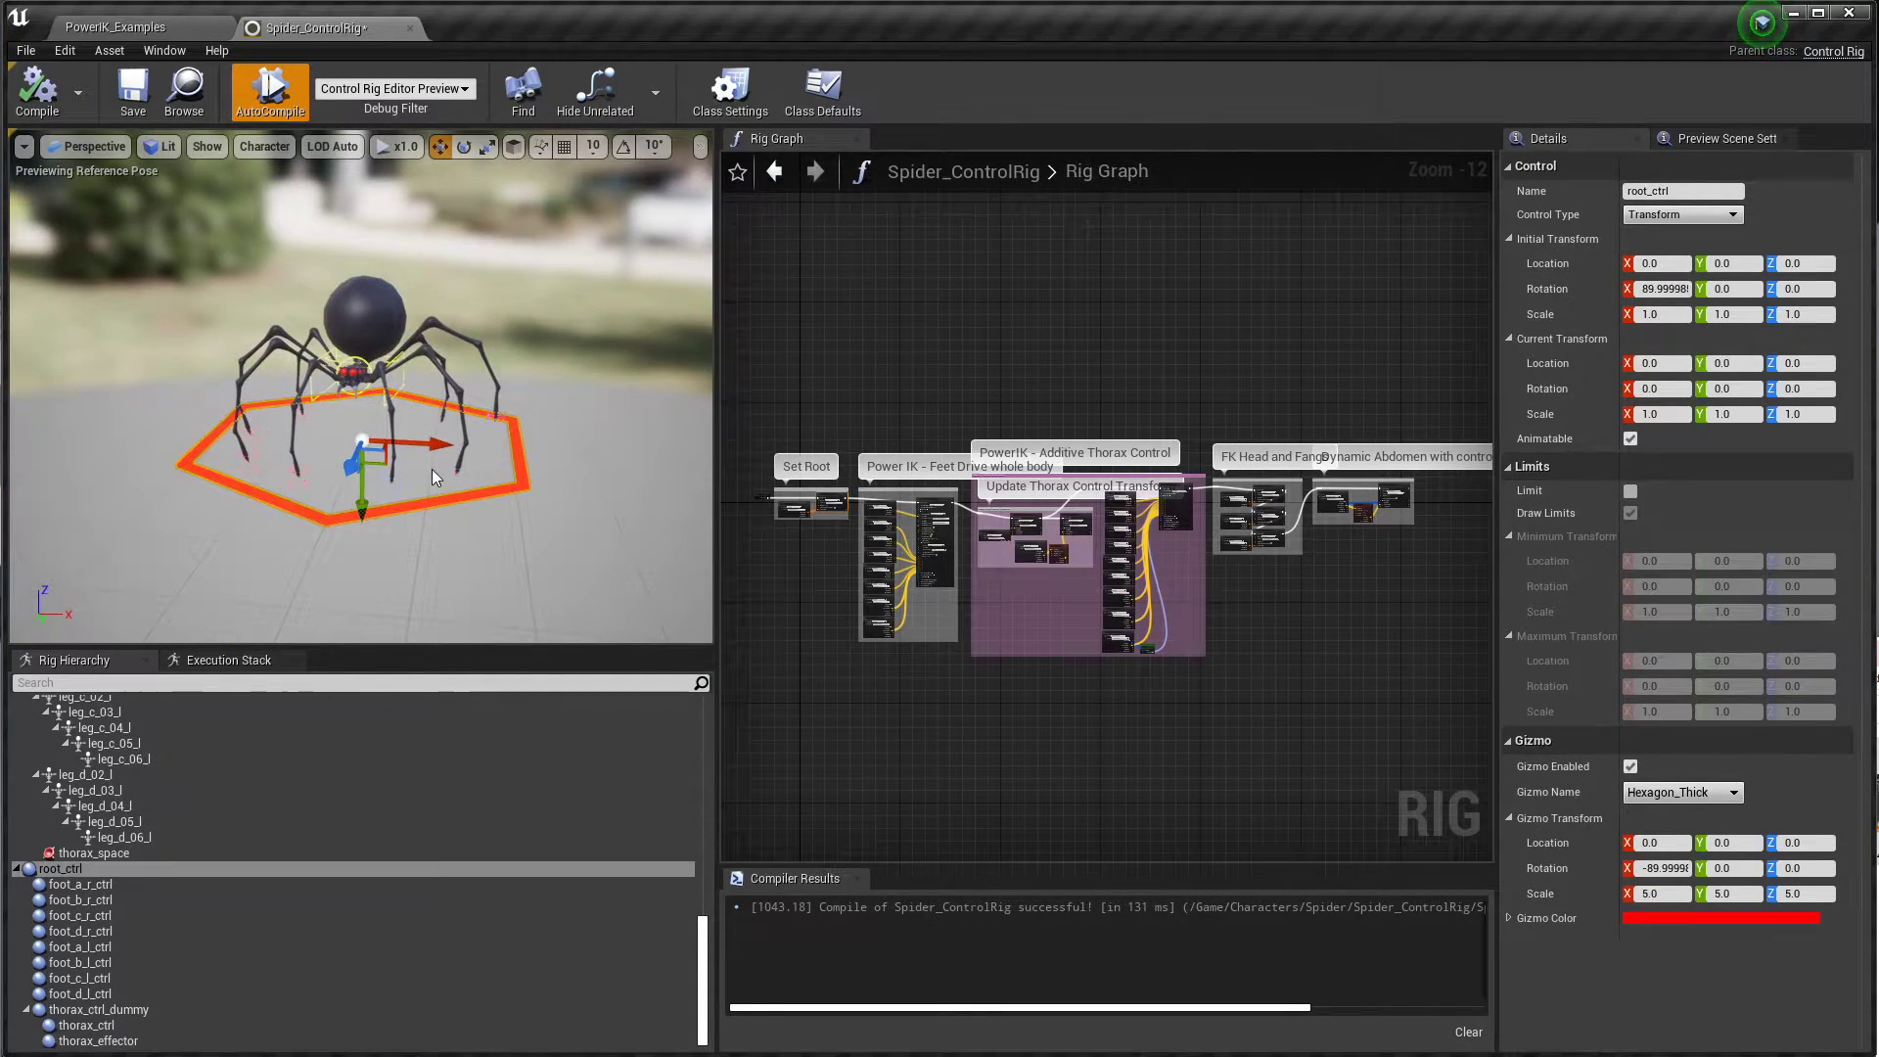
{"action": "left_click_drag", "start_coordinate": [384, 455], "coordinate": [538, 193]}
{"action": "key", "text": "e"}
{"action": "right_click_drag", "start_coordinate": [591, 361], "coordinate": [622, 283]}
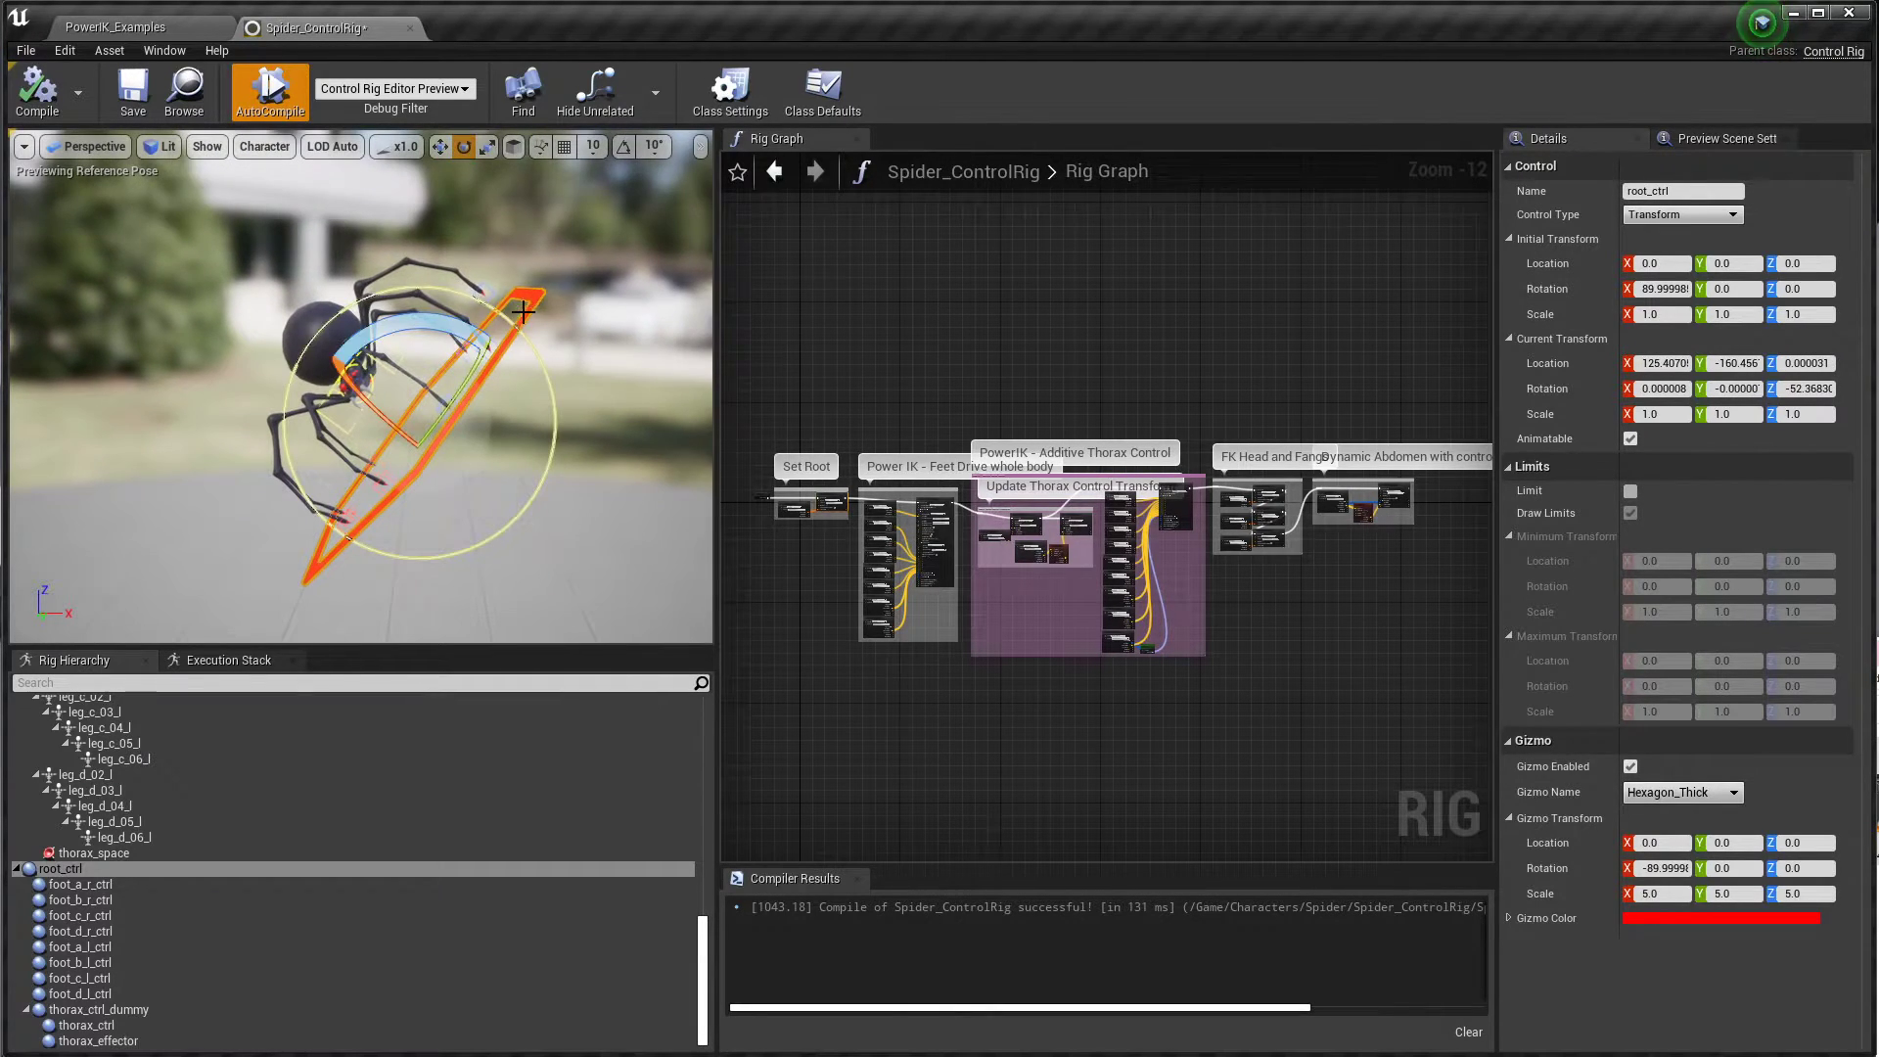
Step: Move foot_c_l_ctrl to about X -13 and Z 63 on the tilted rig, and recompile to reset the pose
{"action": "left_click", "coordinate": [489, 293]}
{"action": "key", "text": "w"}
{"action": "left_click_drag", "start_coordinate": [458, 268], "coordinate": [515, 302]}
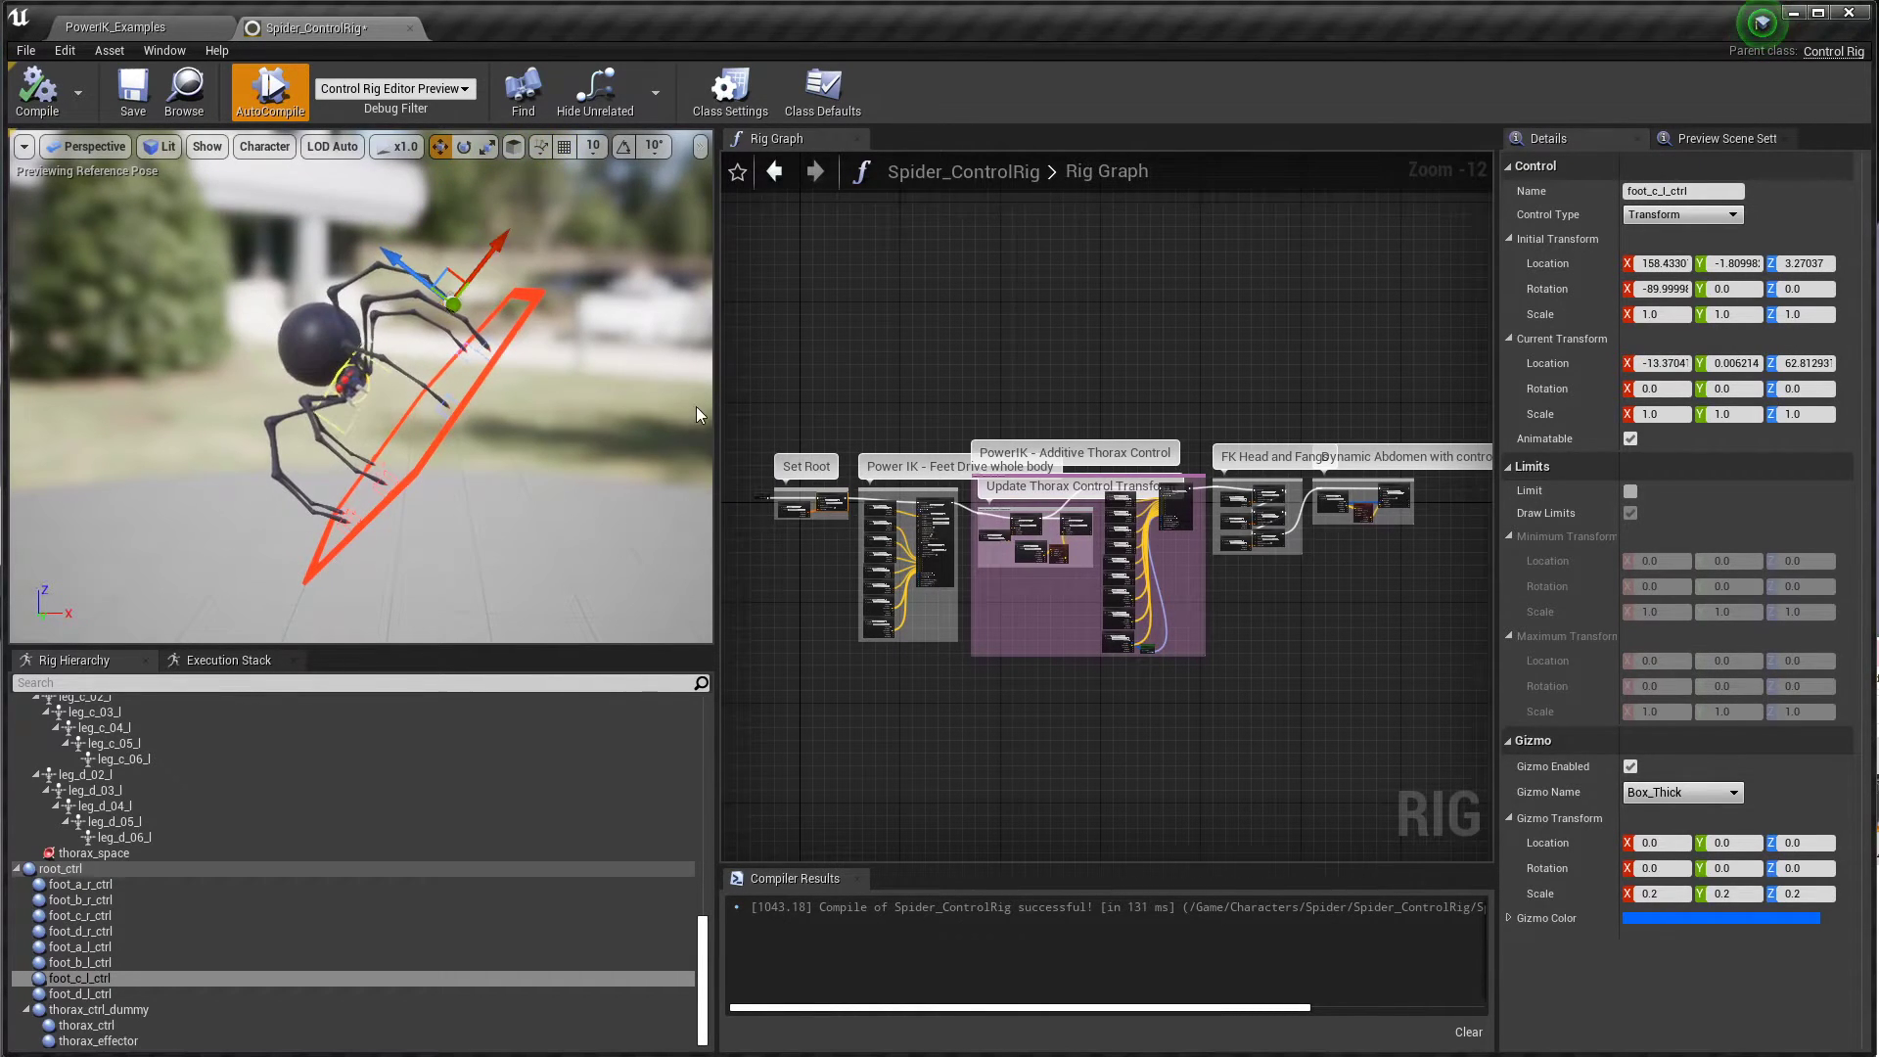
{"action": "left_click", "coordinate": [55, 114]}
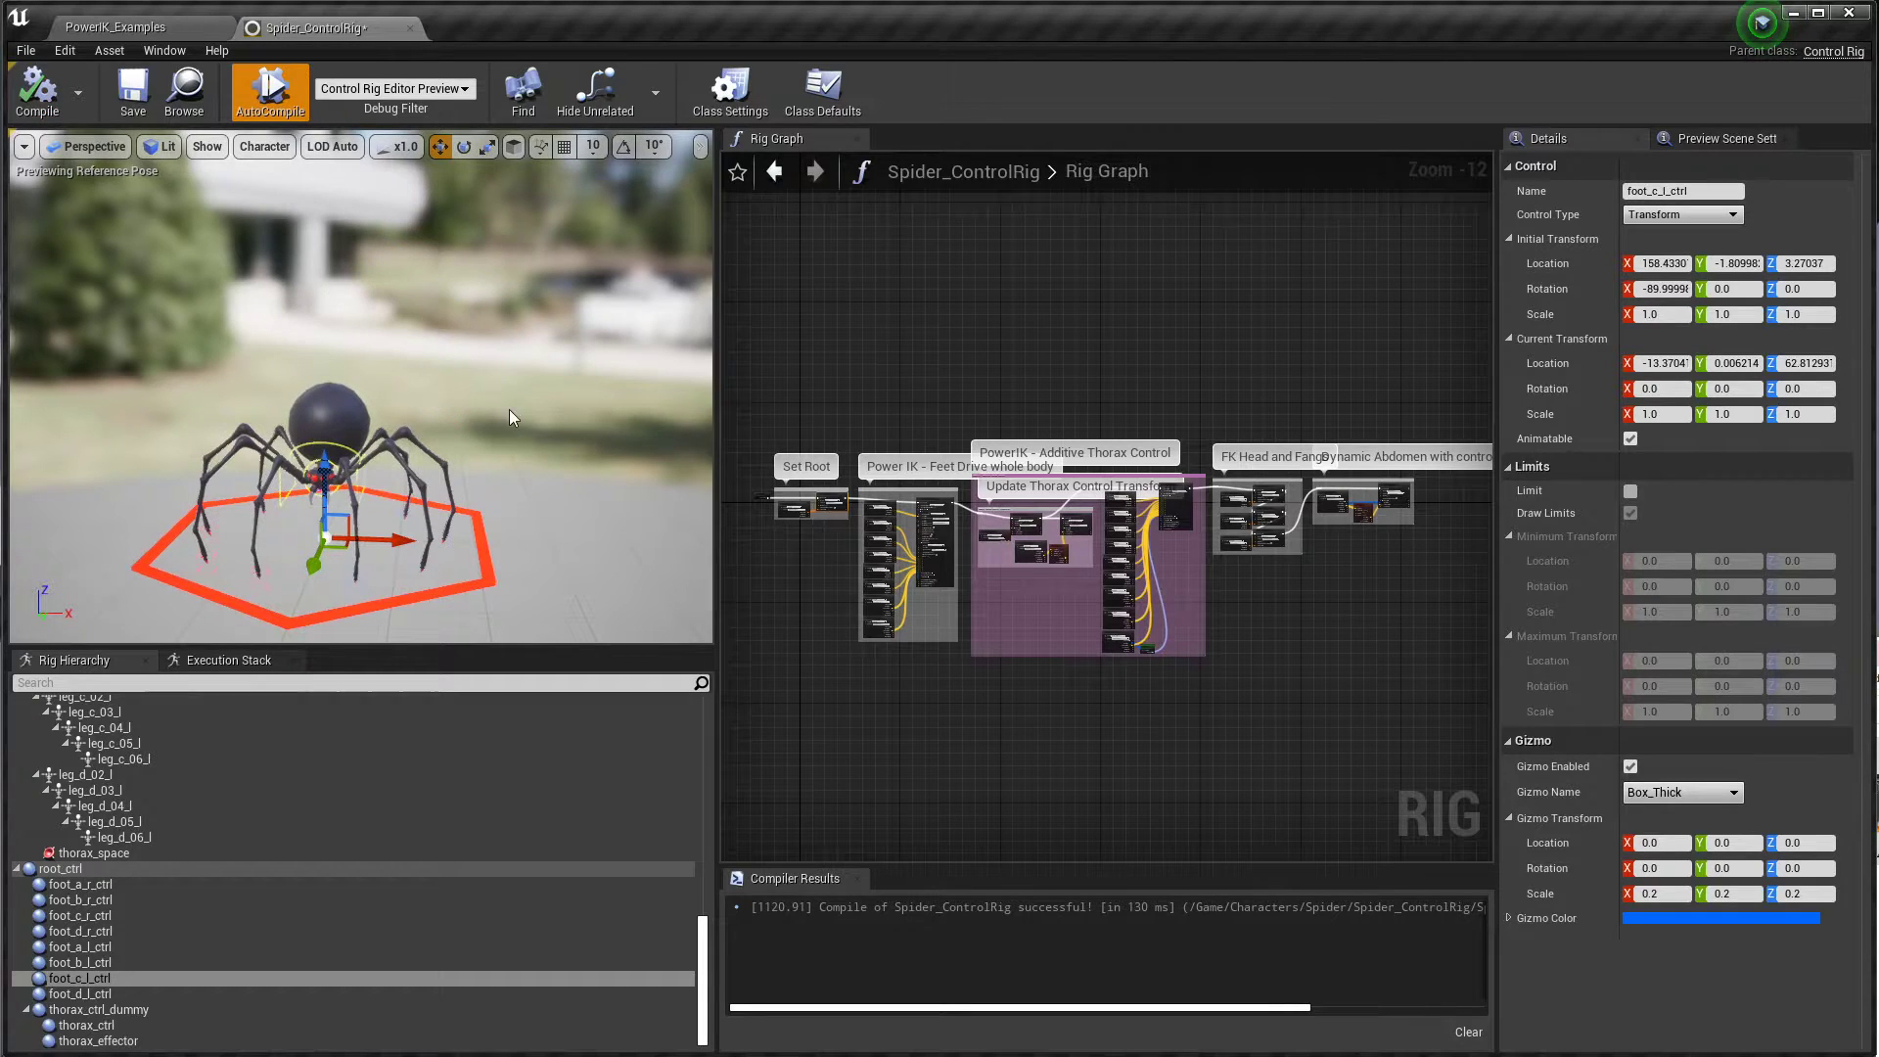
Step: Select the Set Root group in the rig graph and examine the neighbouring Power IK - Feet Drive whole body group
{"action": "scroll", "coordinate": [913, 646], "scroll_direction": "up", "scroll_amount": 5}
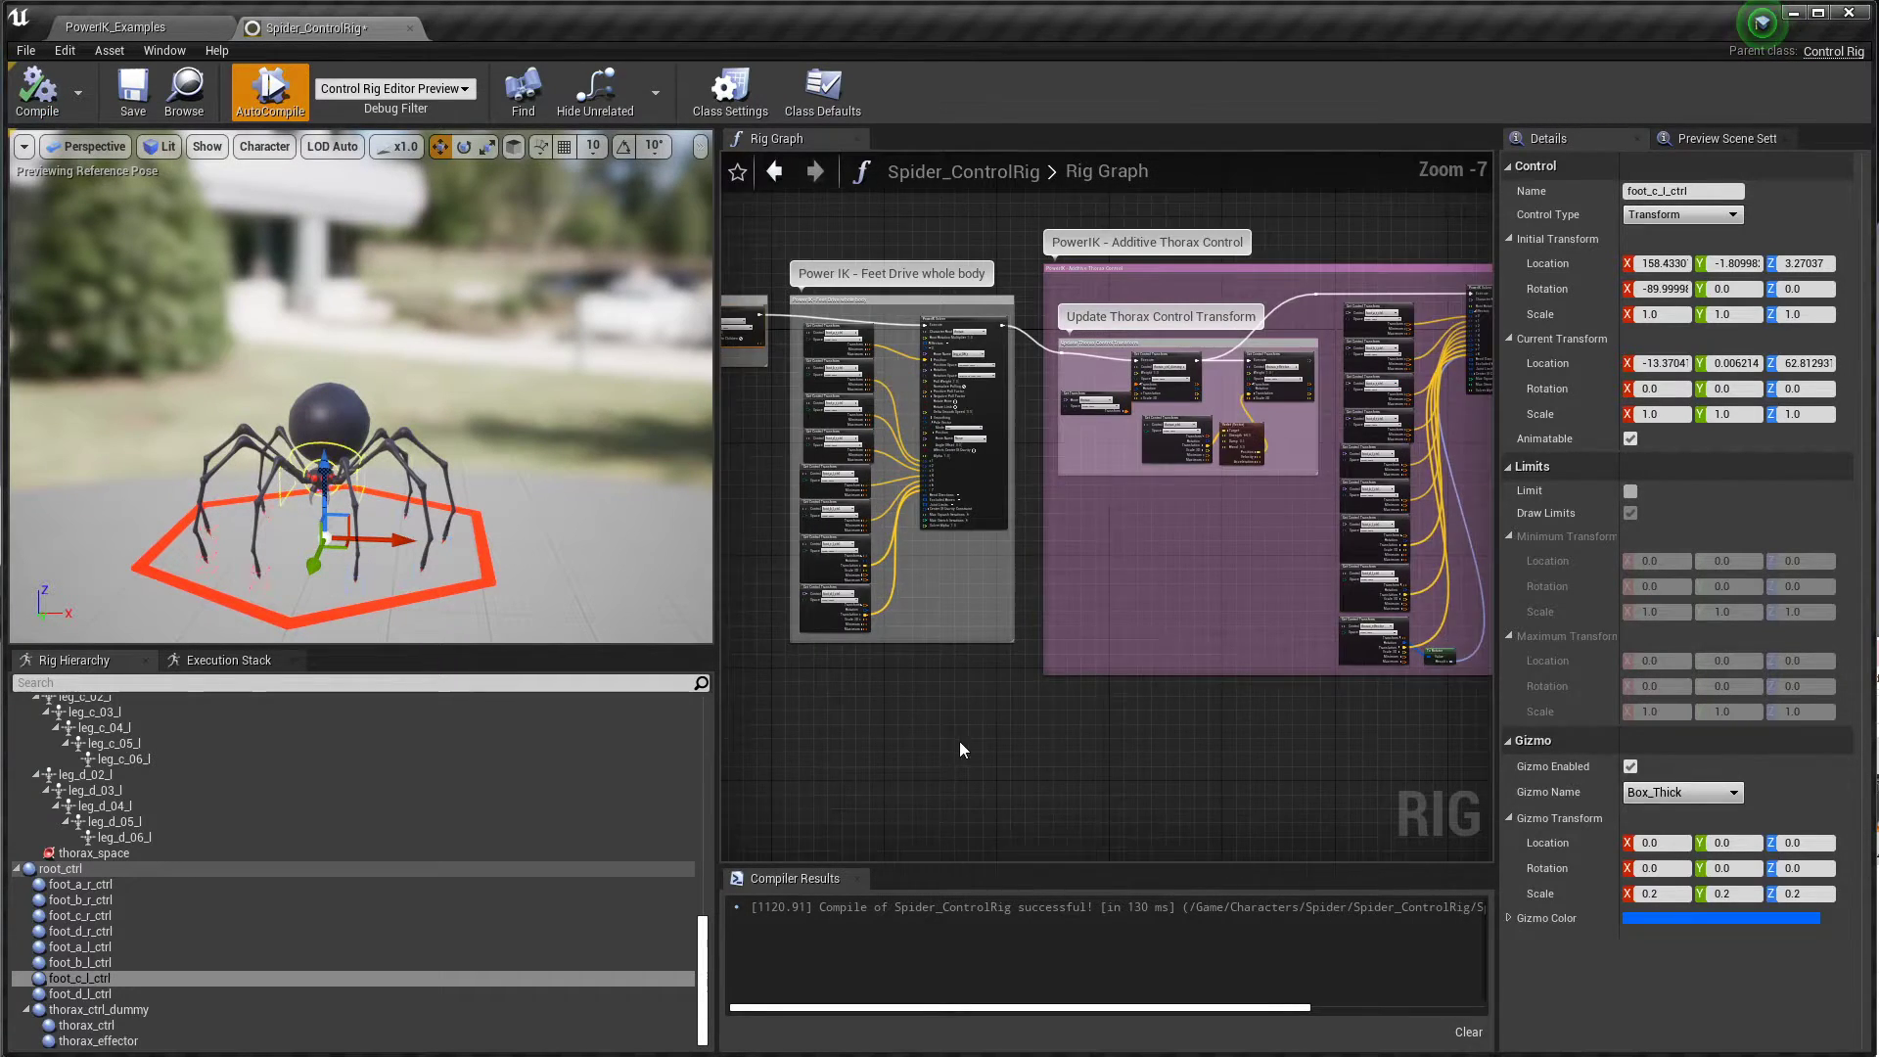
{"action": "right_click_drag", "start_coordinate": [959, 742], "coordinate": [1151, 859]}
{"action": "scroll", "coordinate": [908, 578], "scroll_direction": "up", "scroll_amount": 3}
{"action": "right_click_drag", "start_coordinate": [908, 577], "coordinate": [1009, 690]}
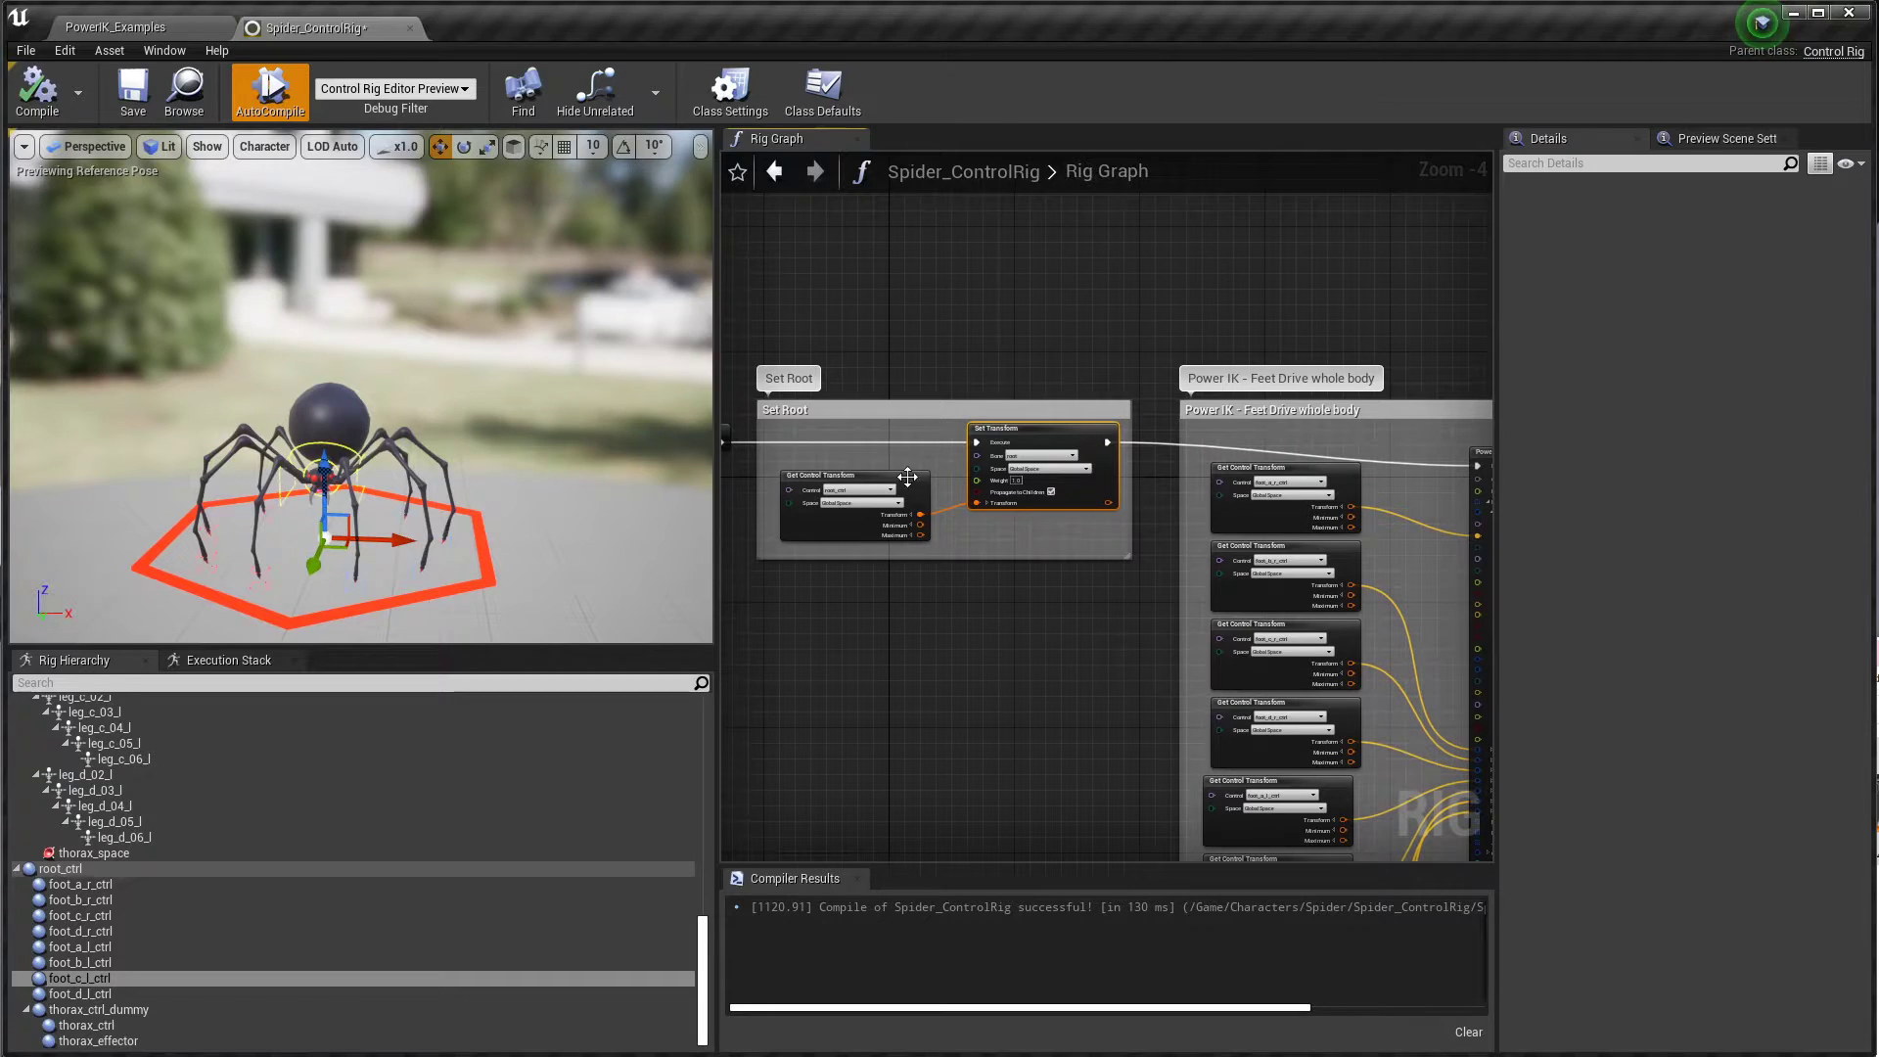
{"action": "left_click_drag", "start_coordinate": [881, 315], "coordinate": [1052, 661]}
{"action": "right_click_drag", "start_coordinate": [1117, 683], "coordinate": [747, 501]}
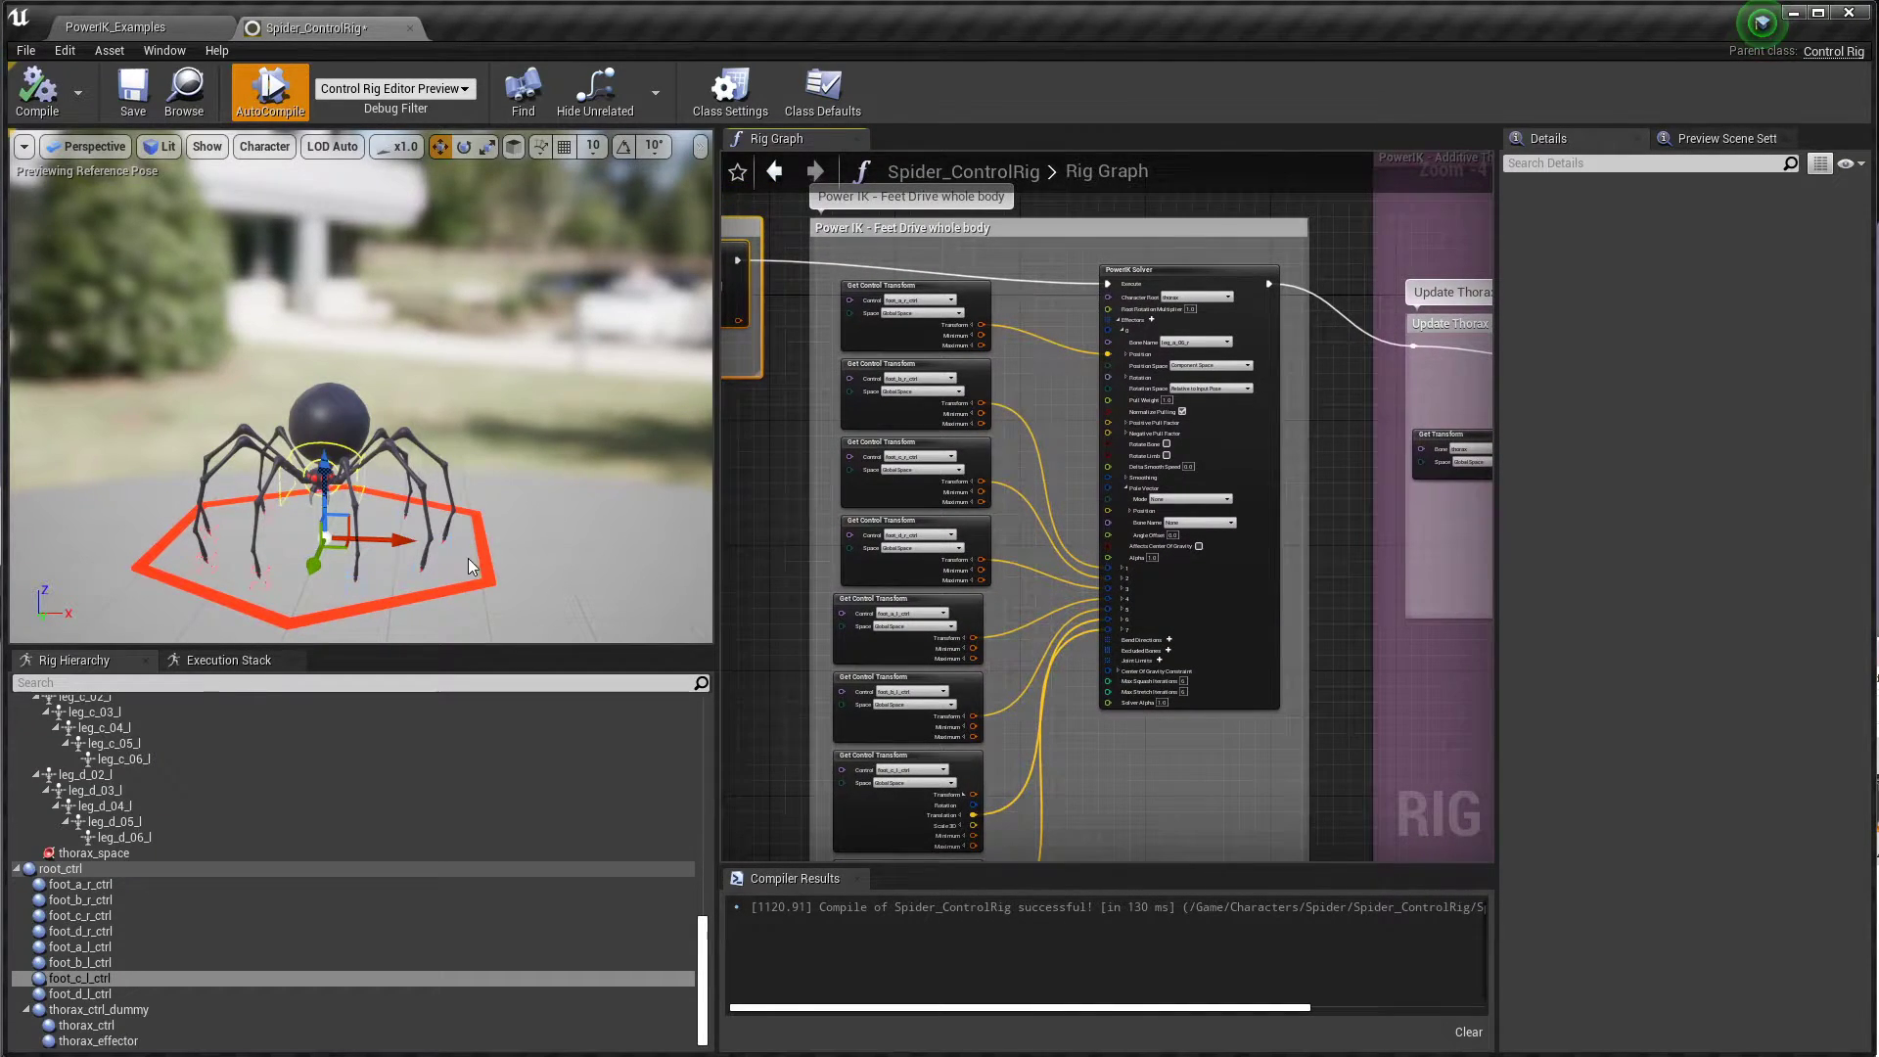
Step: Select foot_a_r_ctrl and then foot_a_l_ctrl at the spider's front feet to inspect the foot controls up close
{"action": "key", "text": "w"}
{"action": "right_click_drag", "start_coordinate": [433, 571], "coordinate": [343, 562]}
{"action": "left_click", "coordinate": [237, 323]}
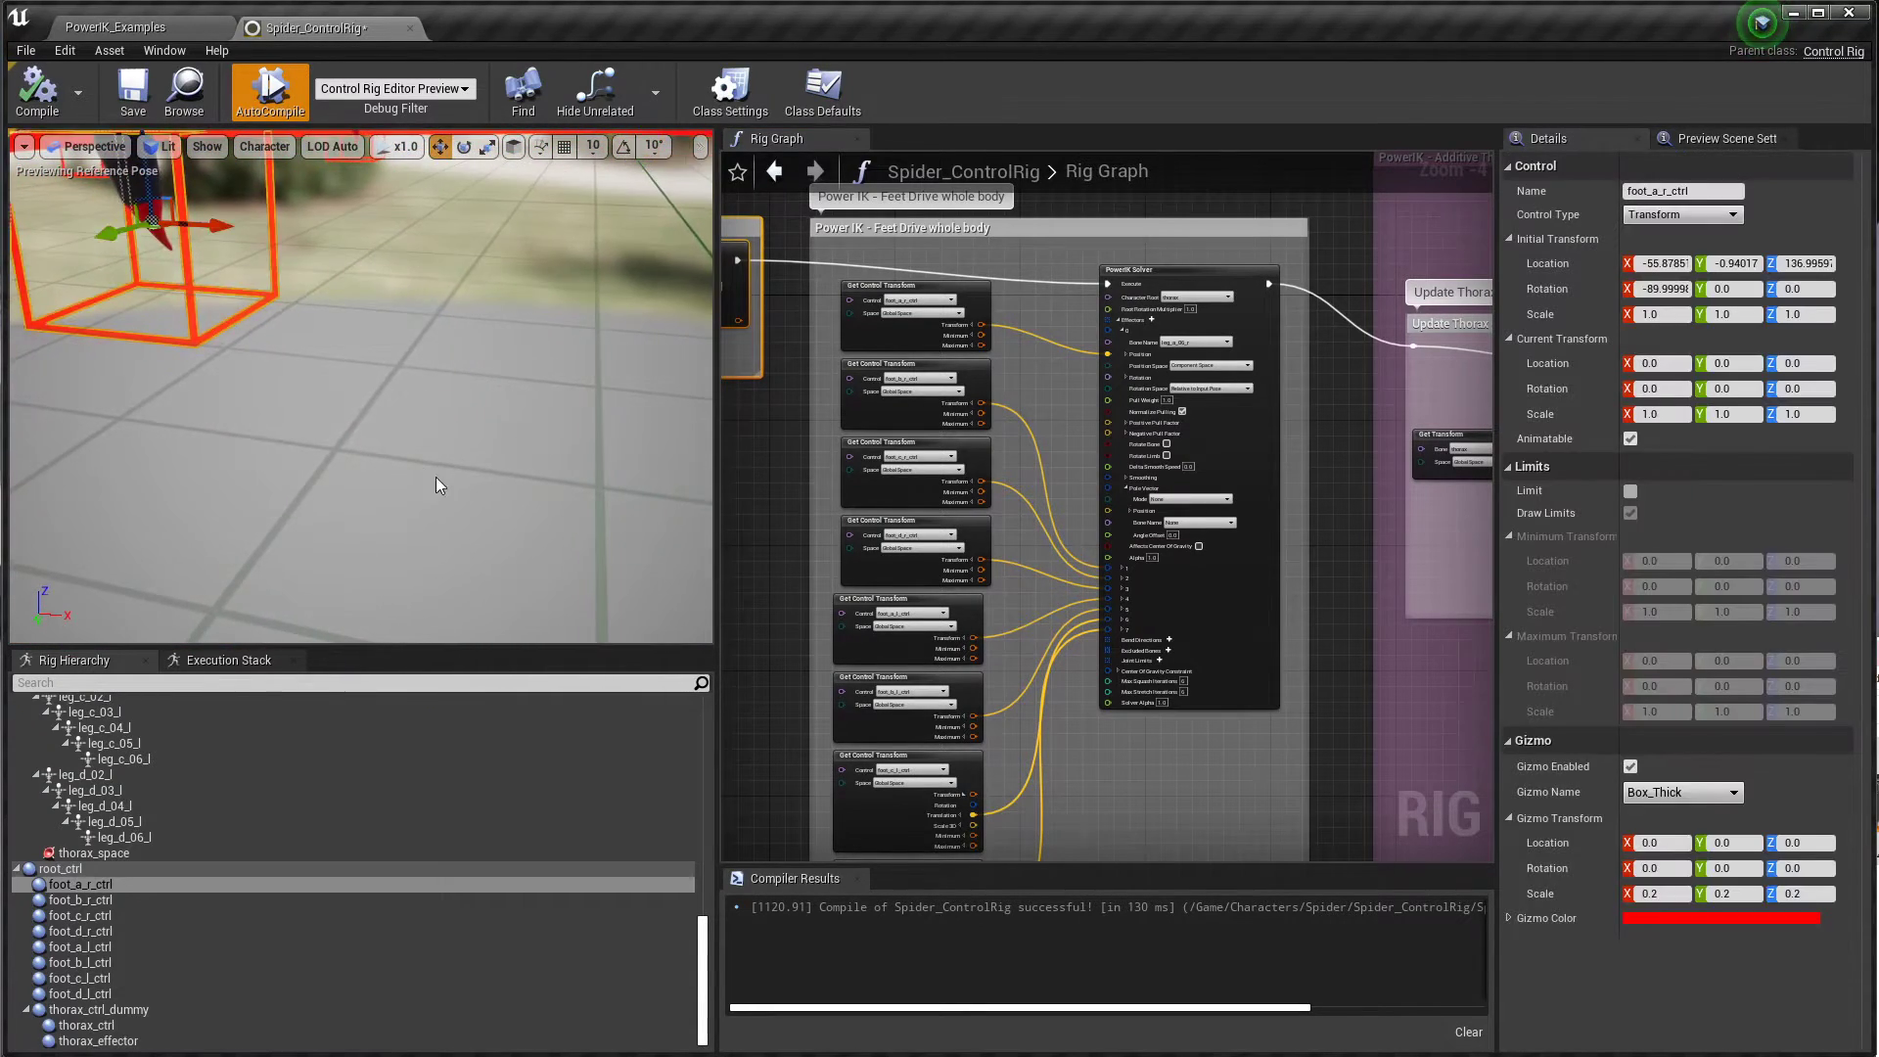
{"action": "key", "text": "s"}
{"action": "mouse_move", "coordinate": [436, 487]}
{"action": "right_mouse_down"}
{"action": "mouse_move", "coordinate": [437, 411]}
{"action": "mouse_move", "coordinate": [489, 411]}
{"action": "mouse_move", "coordinate": [436, 455]}
{"action": "right_mouse_up"}
{"action": "left_click", "coordinate": [446, 460]}
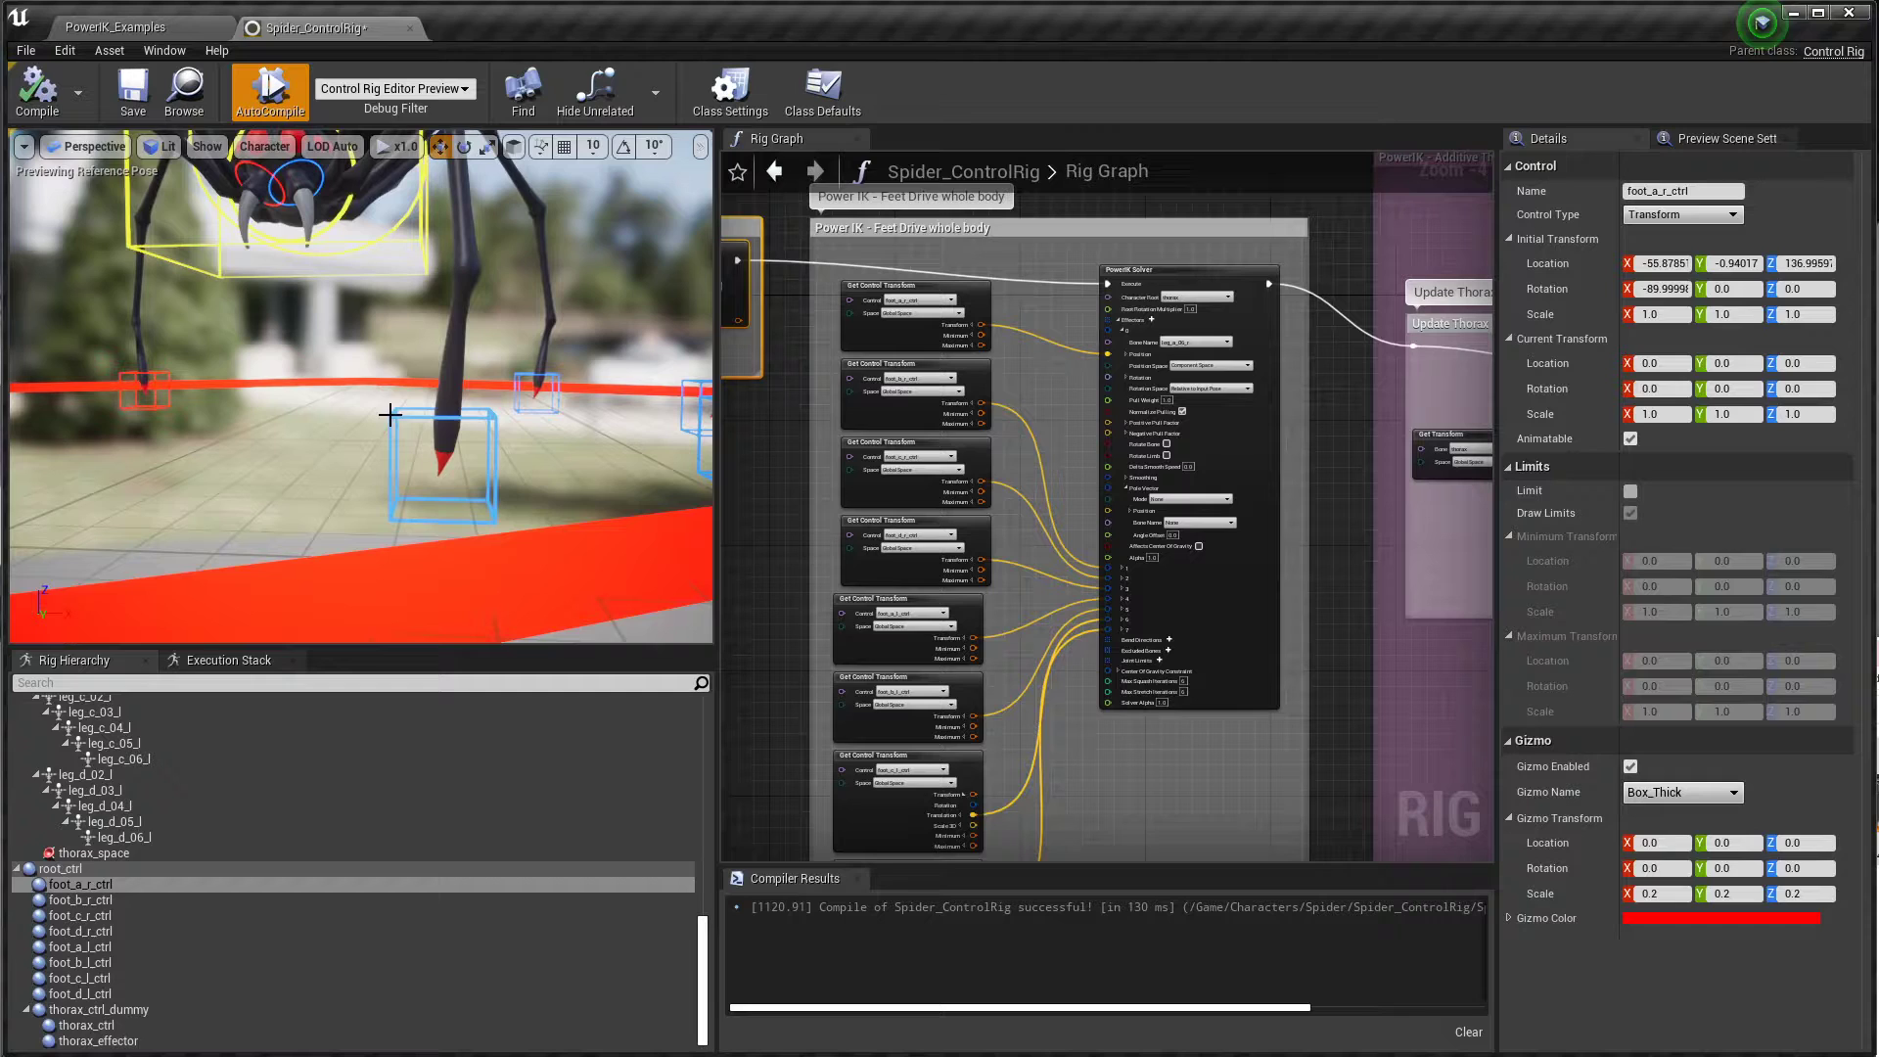
Step: Examine effector 0 of the PowerIK Solver and the leg_d_06_l and leg_c_06_l bones, and collapse the effector's settings
{"action": "scroll", "coordinate": [877, 461], "scroll_direction": "up", "scroll_amount": 3}
{"action": "right_click_drag", "start_coordinate": [790, 348], "coordinate": [751, 546]}
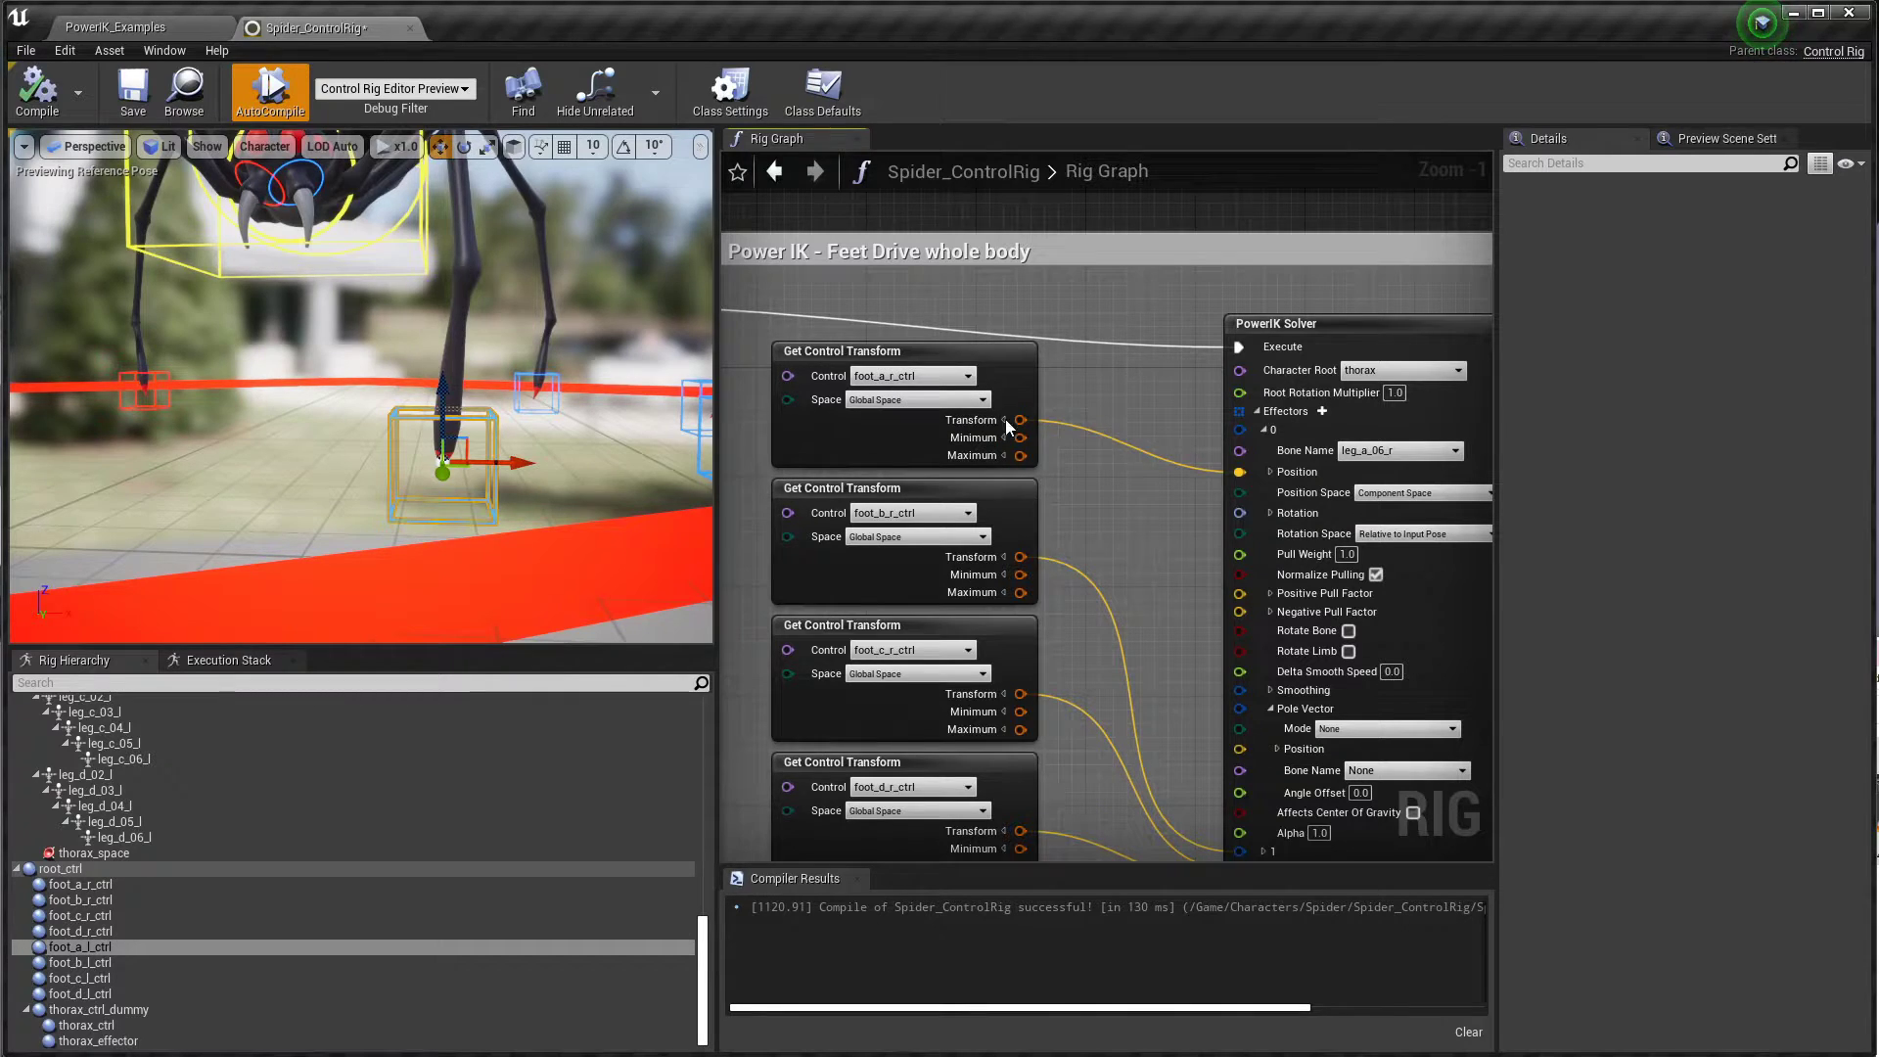
{"action": "right_click_drag", "start_coordinate": [1162, 545], "coordinate": [978, 409]}
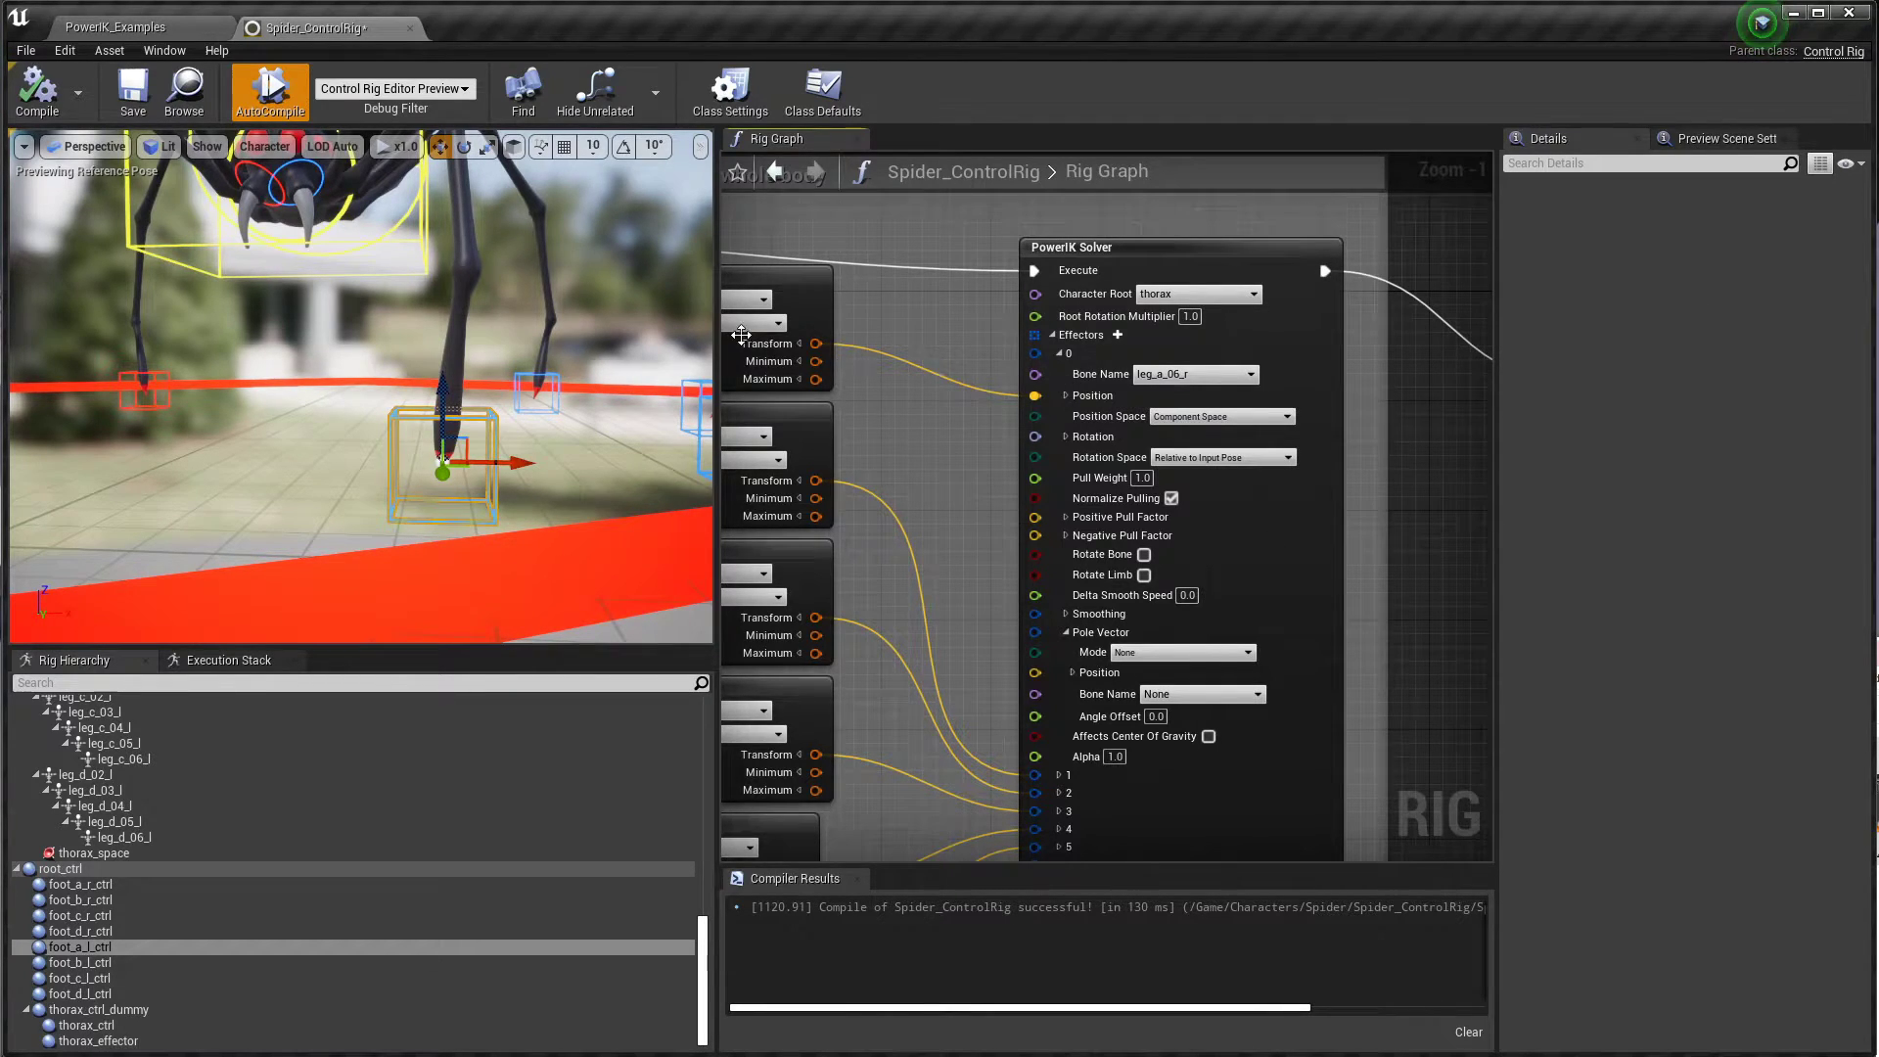
{"action": "right_click_drag", "start_coordinate": [869, 367], "coordinate": [803, 408]}
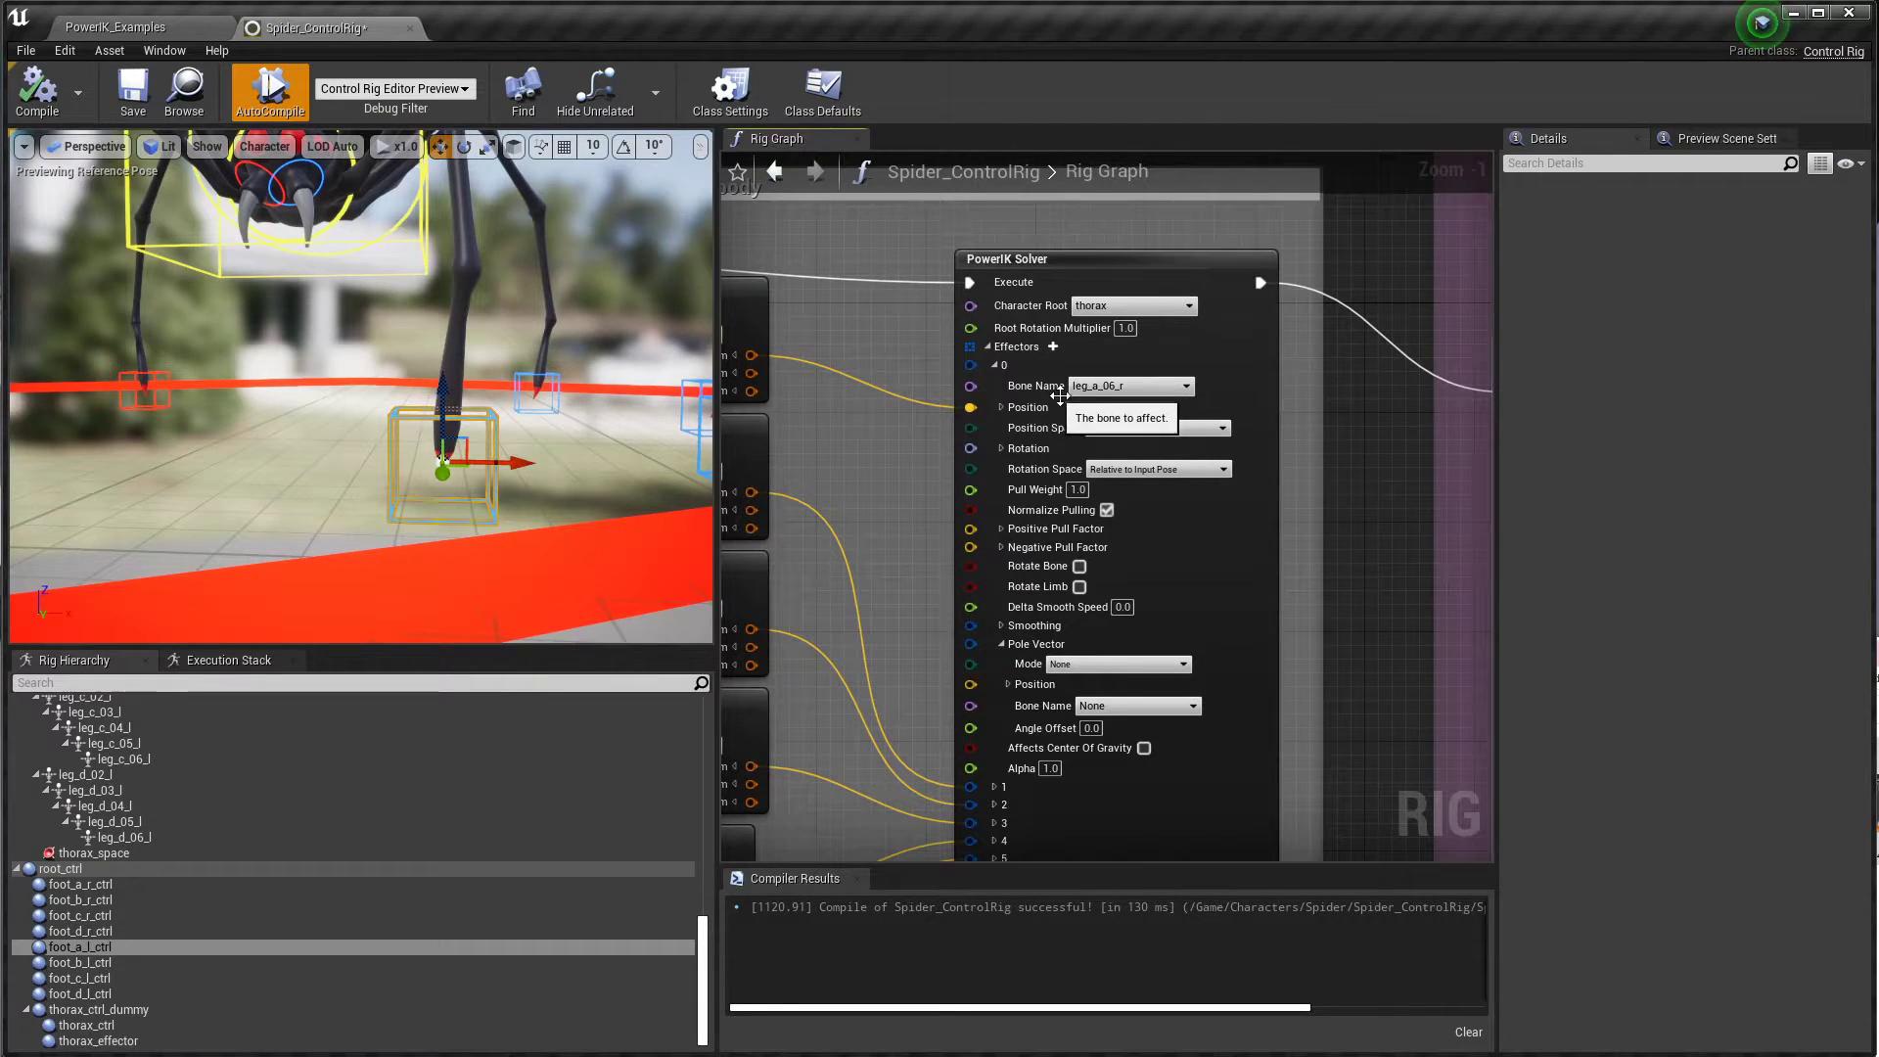
{"action": "left_click", "coordinate": [138, 838]}
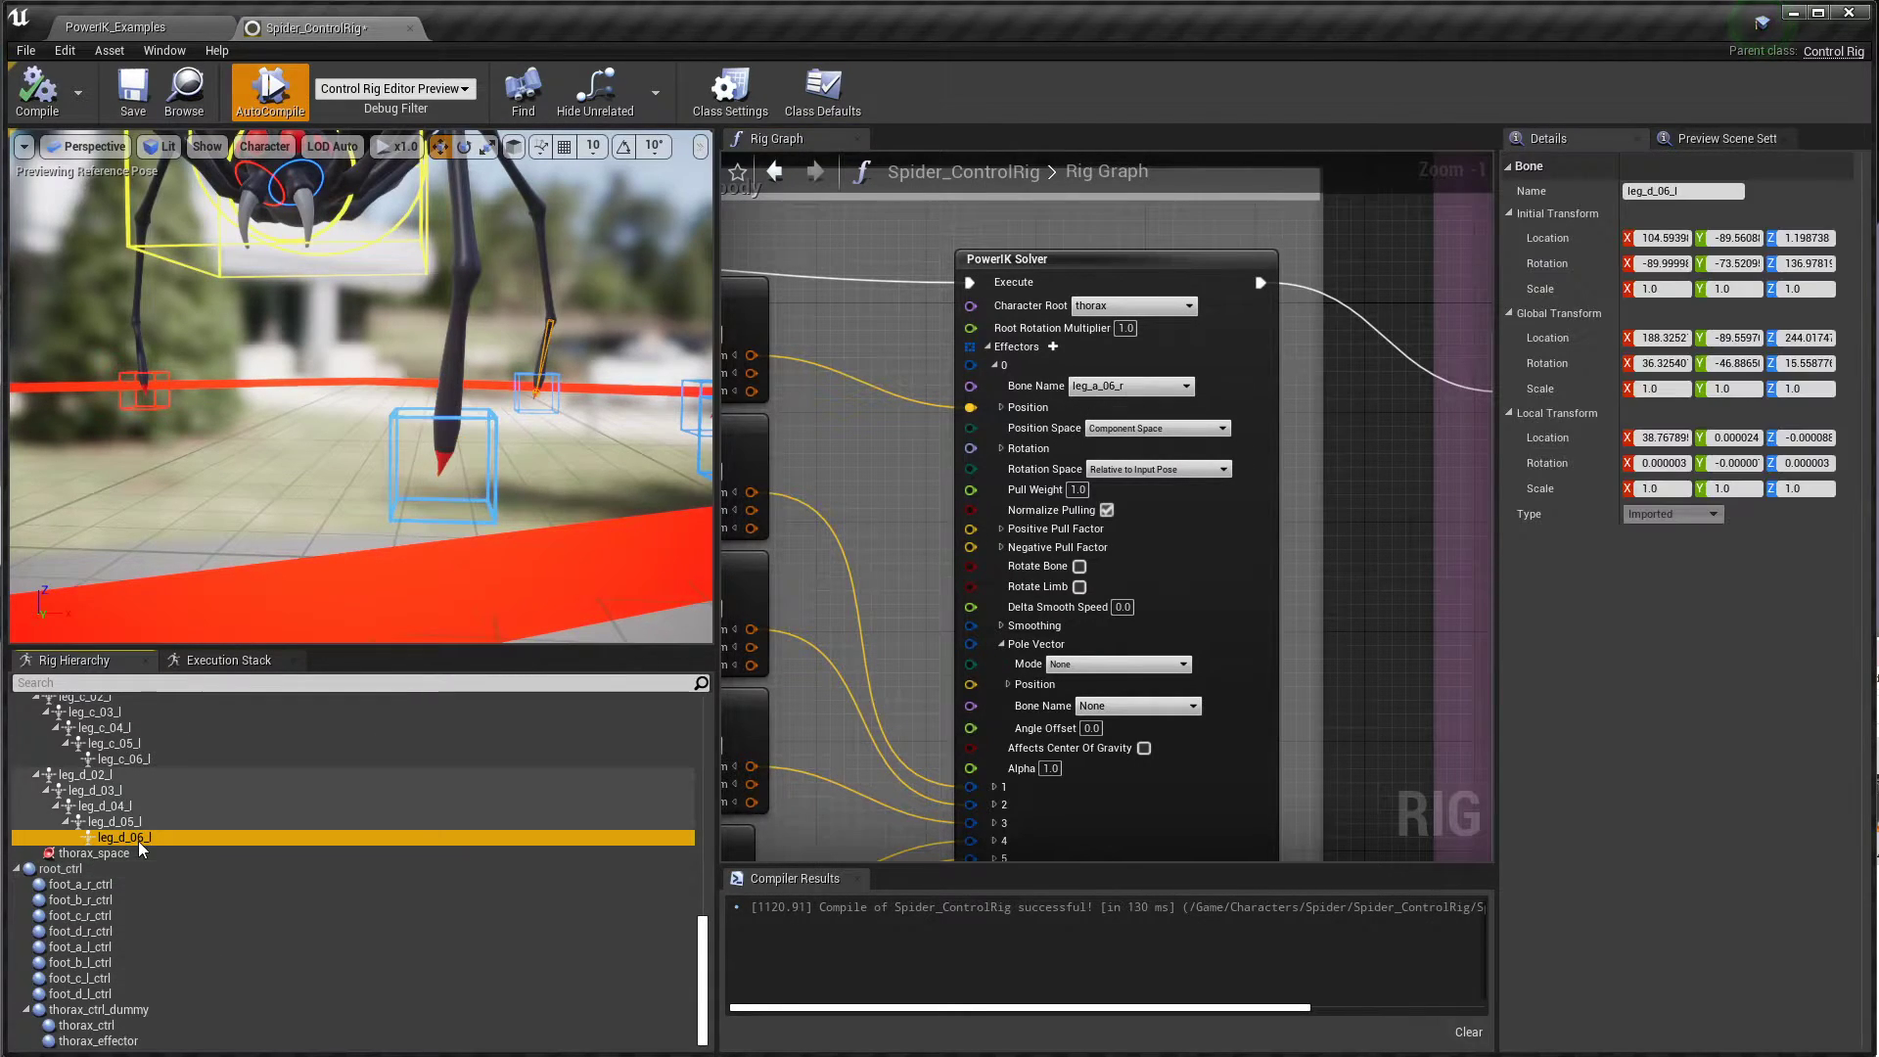
{"action": "left_click", "coordinate": [137, 759]}
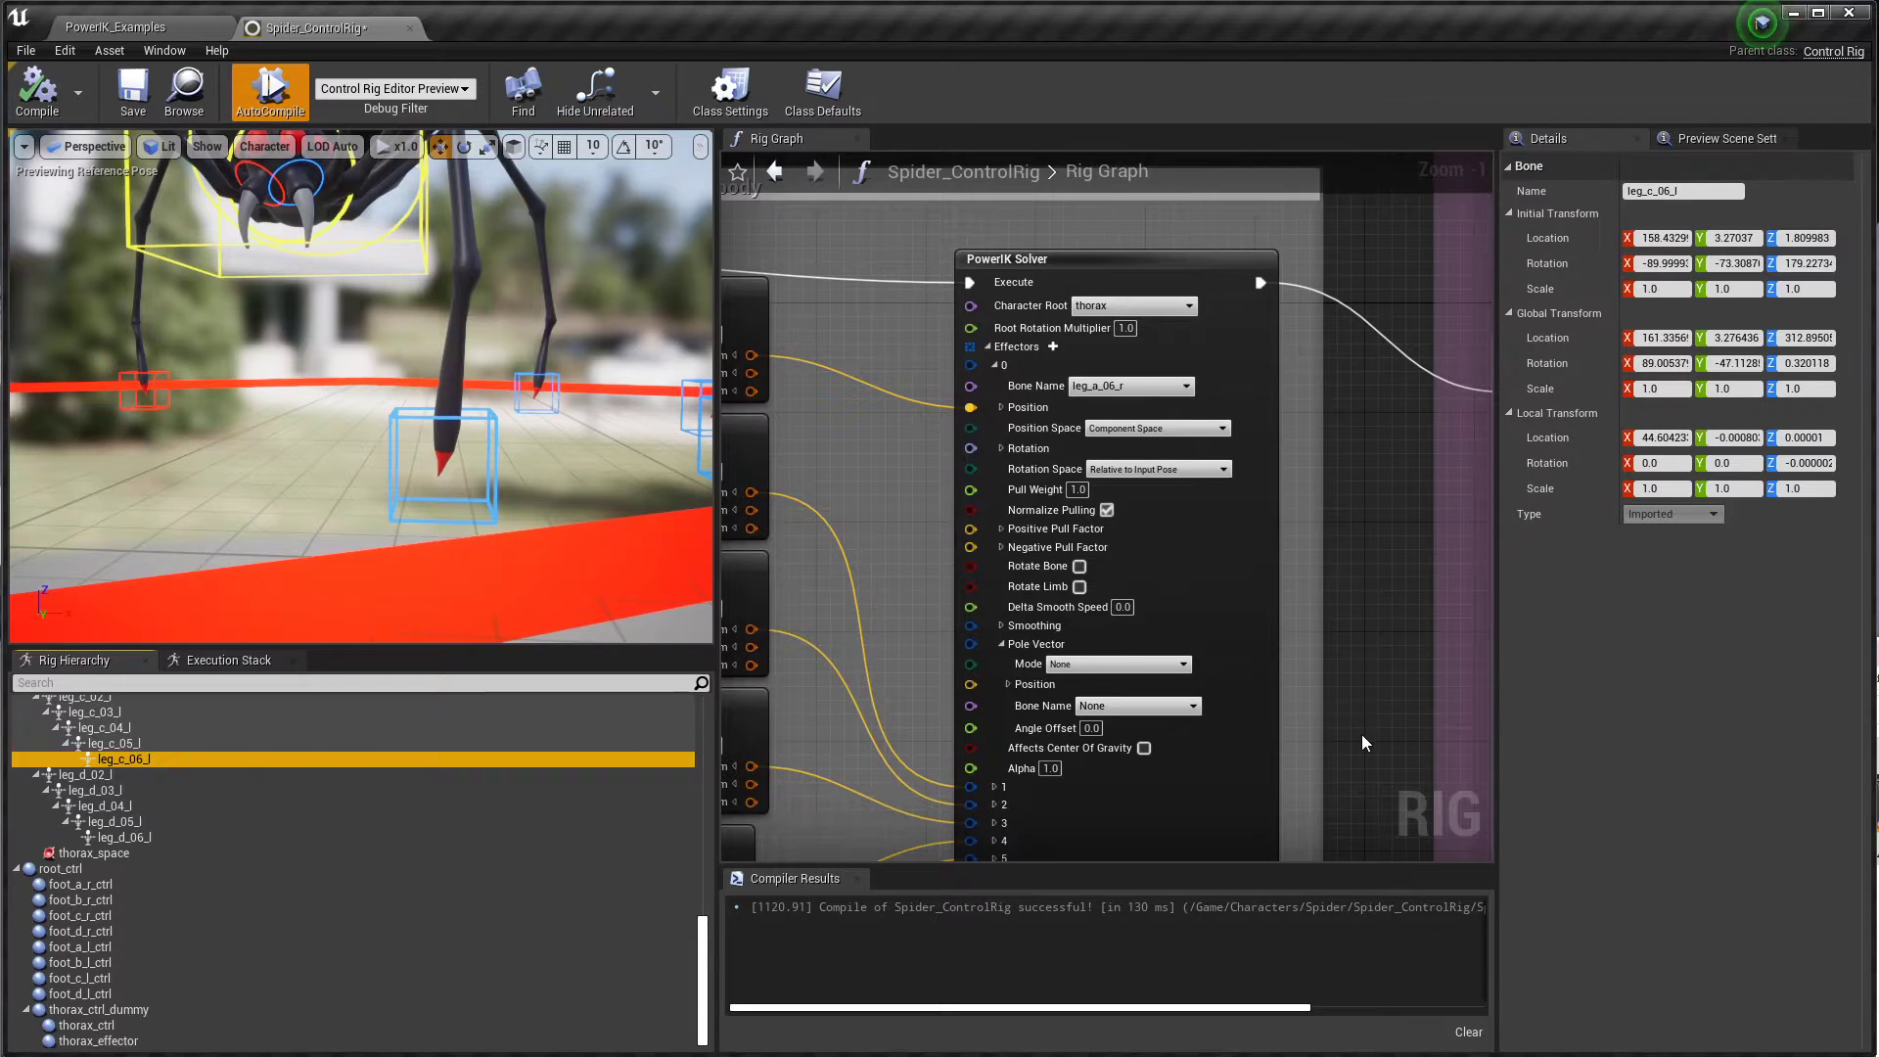
{"action": "left_click", "coordinate": [995, 364]}
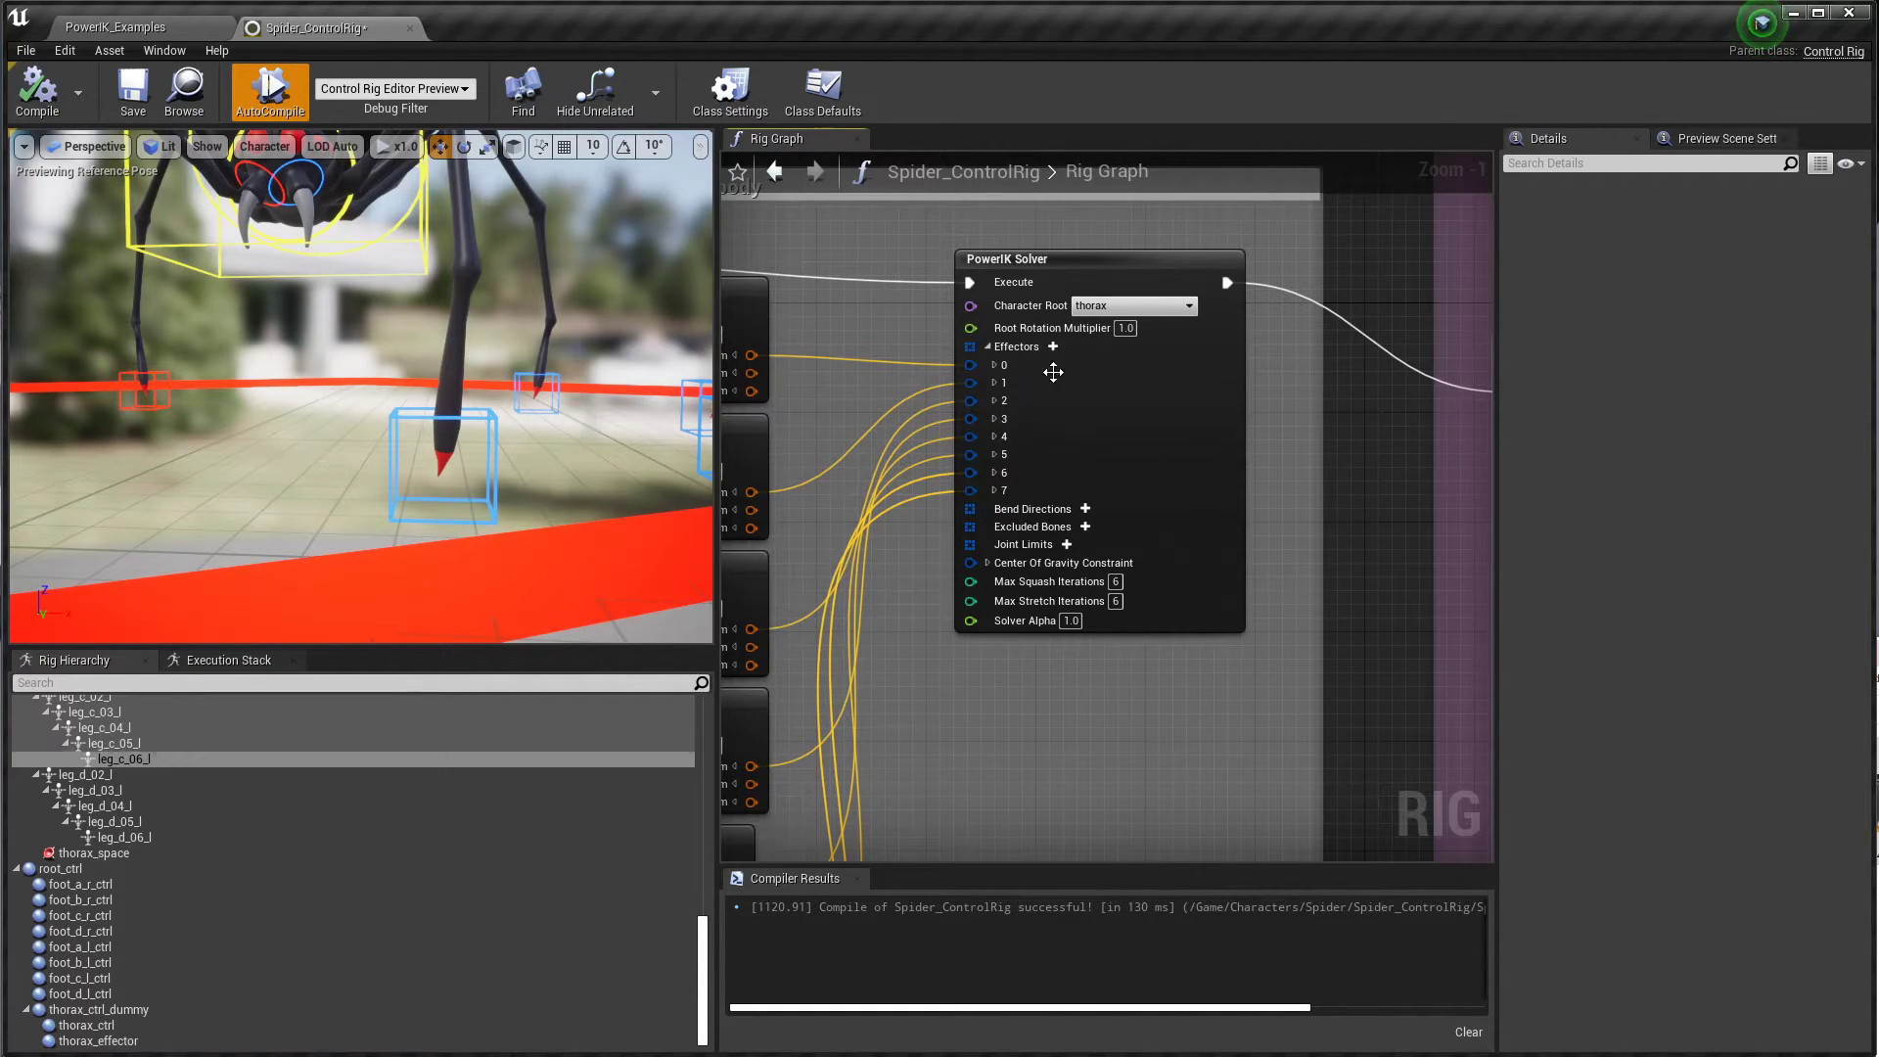
{"action": "right_click_drag", "start_coordinate": [1084, 701], "coordinate": [1468, 685]}
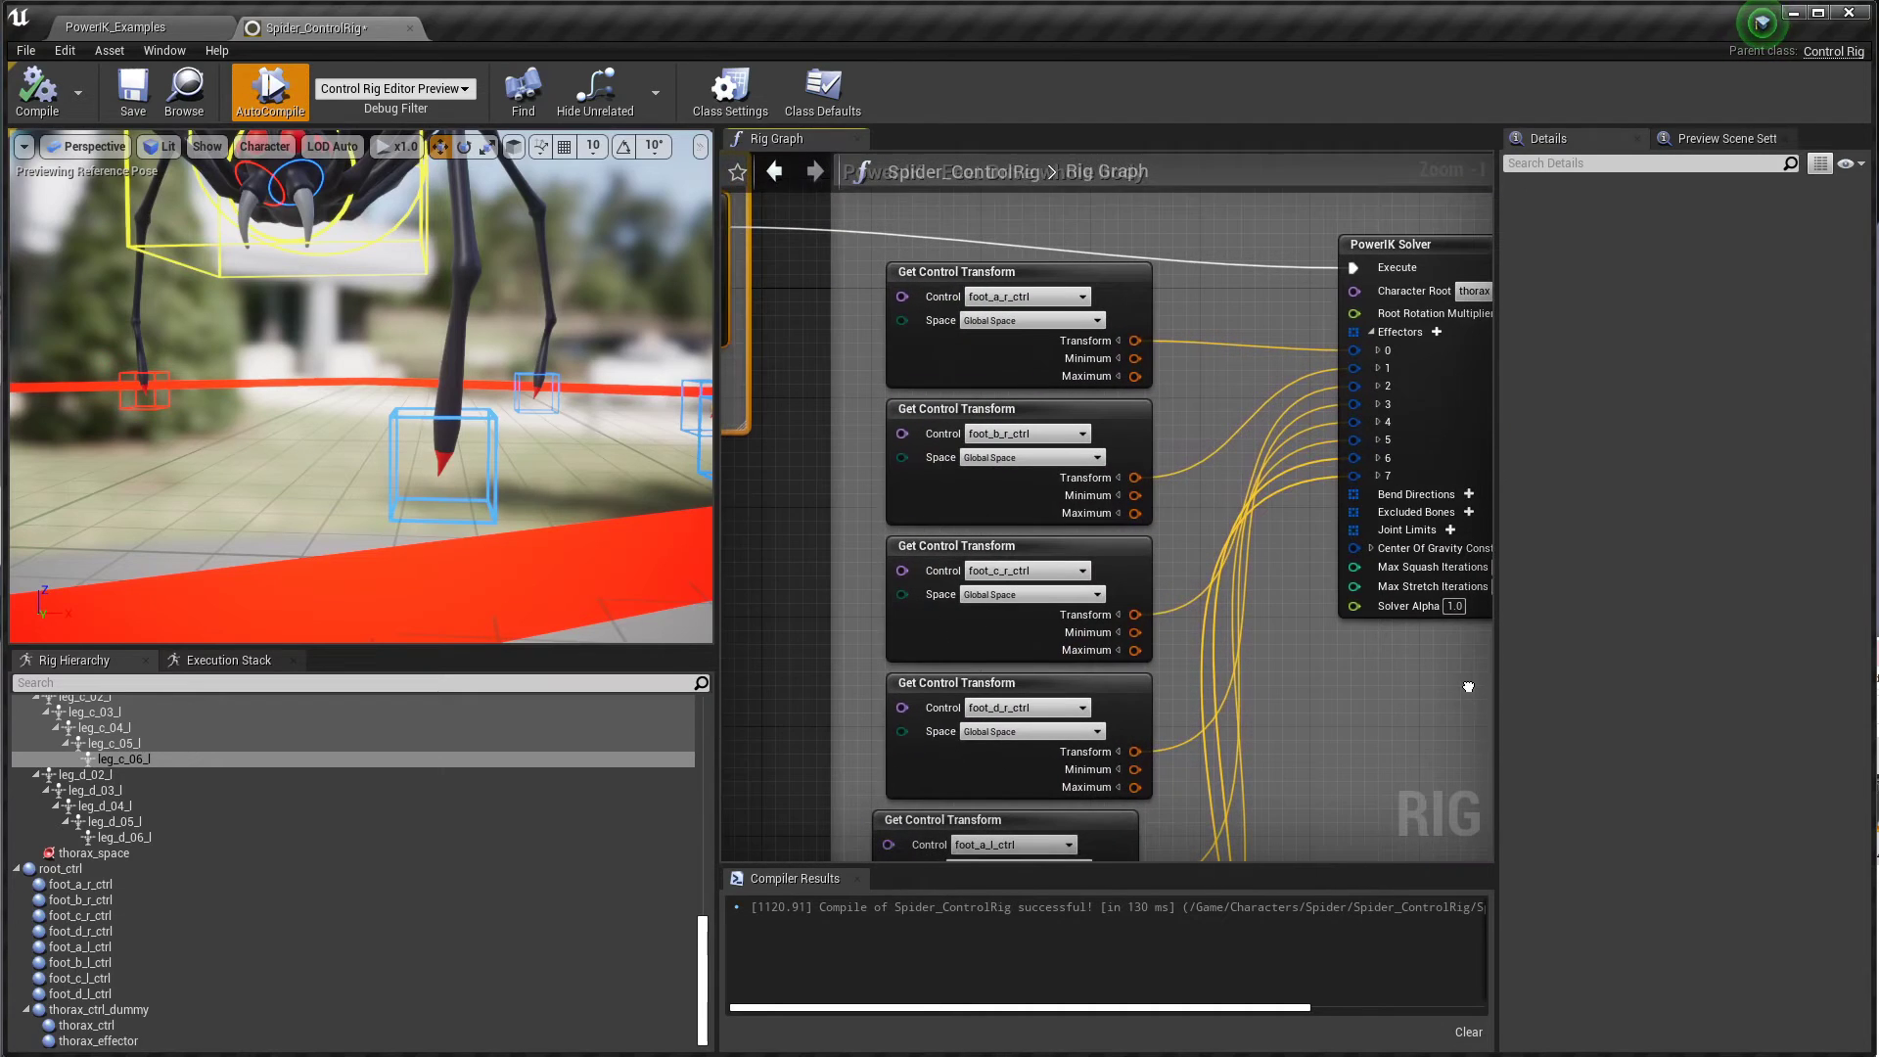
Step: Break the execution link leaving the PowerIK Solver node and recompile the rig
{"action": "mouse_move", "coordinate": [496, 437]}
{"action": "right_mouse_down"}
{"action": "mouse_move", "coordinate": [496, 548]}
{"action": "mouse_move", "coordinate": [513, 467]}
{"action": "right_mouse_up"}
{"action": "key", "text": "s"}
{"action": "right_click_drag", "start_coordinate": [1401, 567], "coordinate": [853, 659]}
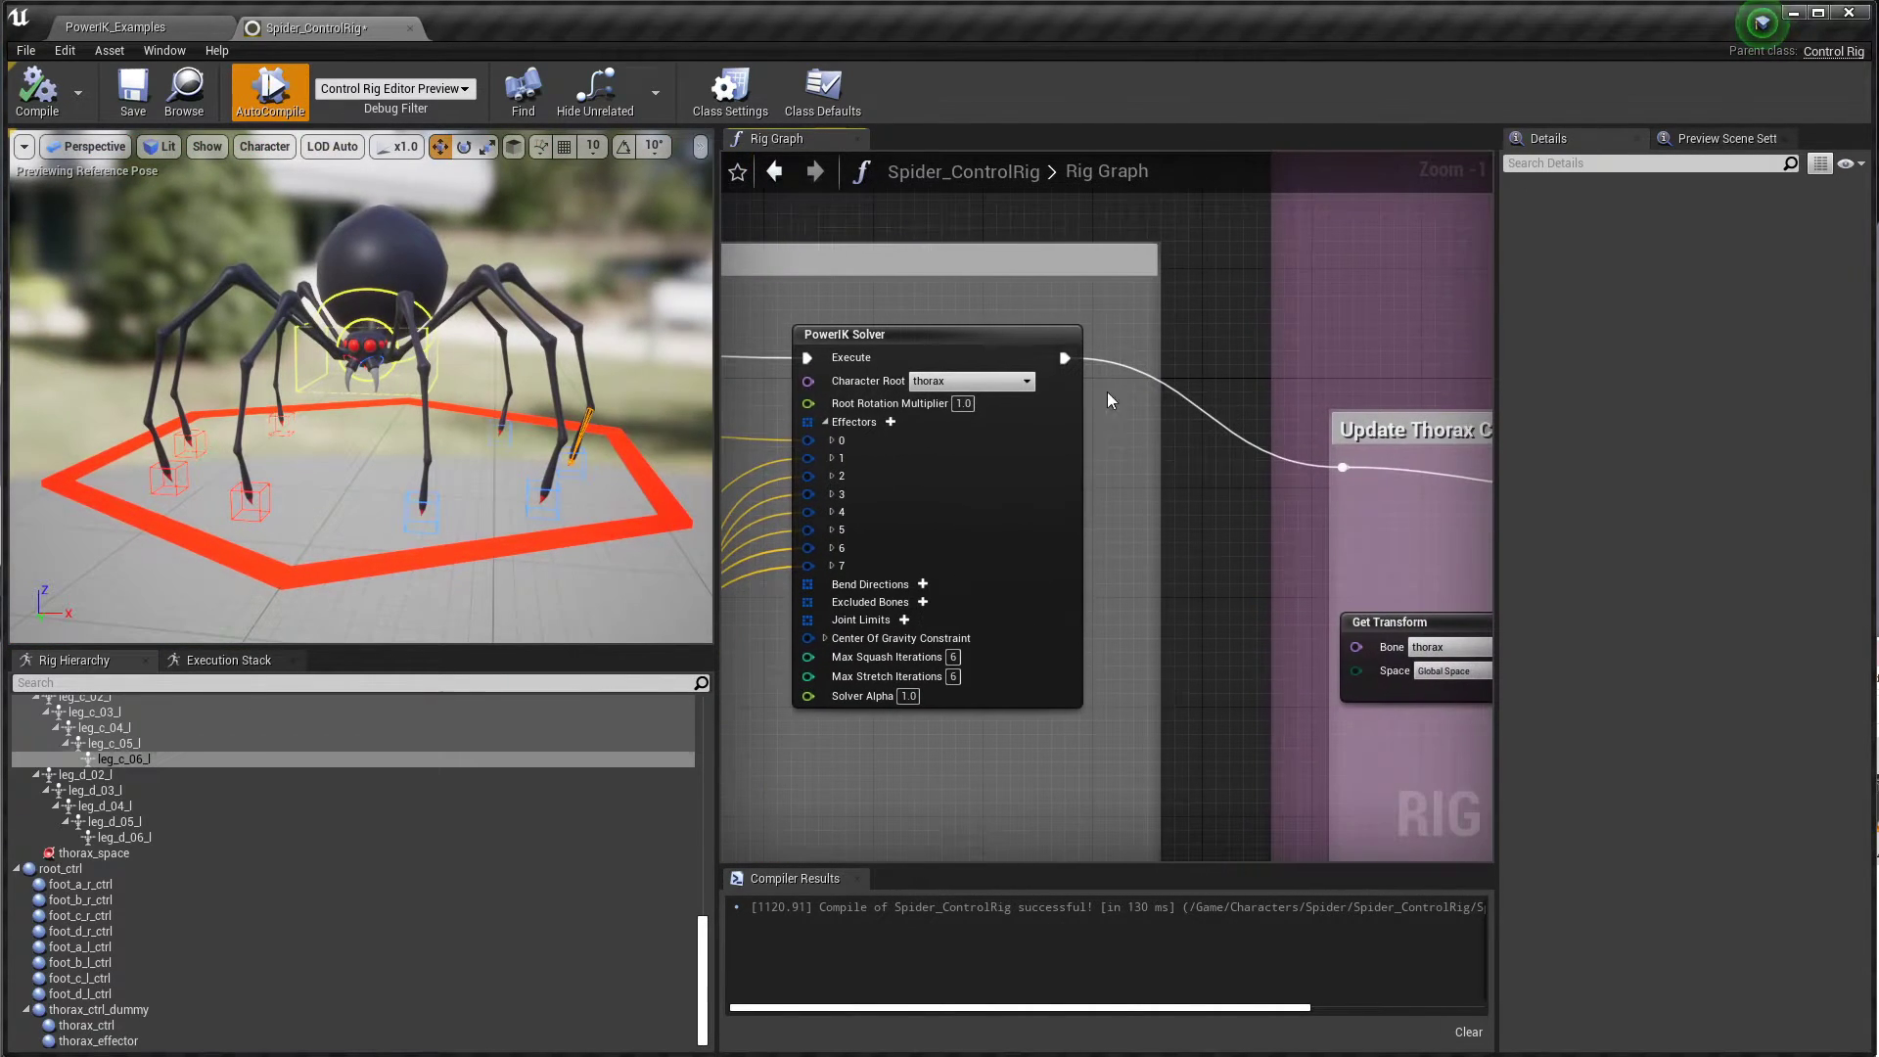
{"action": "right_click", "coordinate": [1066, 359]}
{"action": "left_click", "coordinate": [1098, 385]}
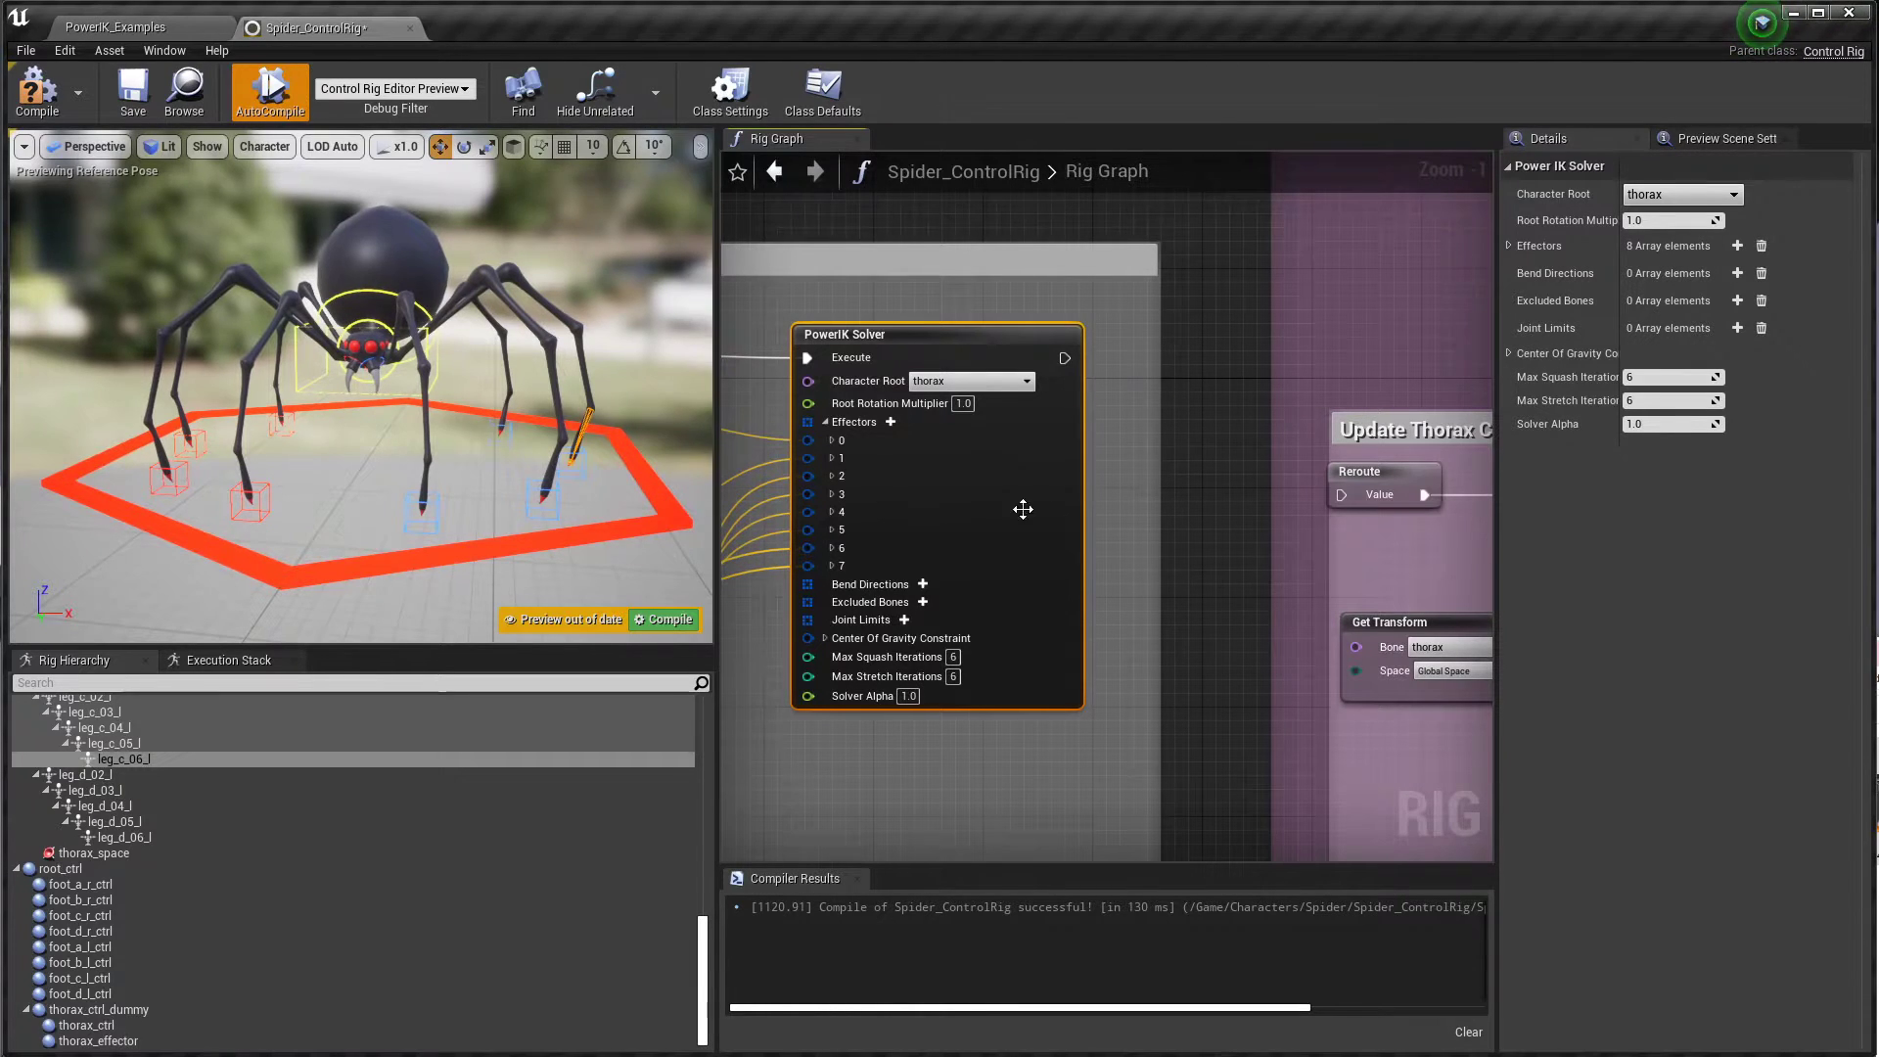
{"action": "left_click", "coordinate": [638, 620]}
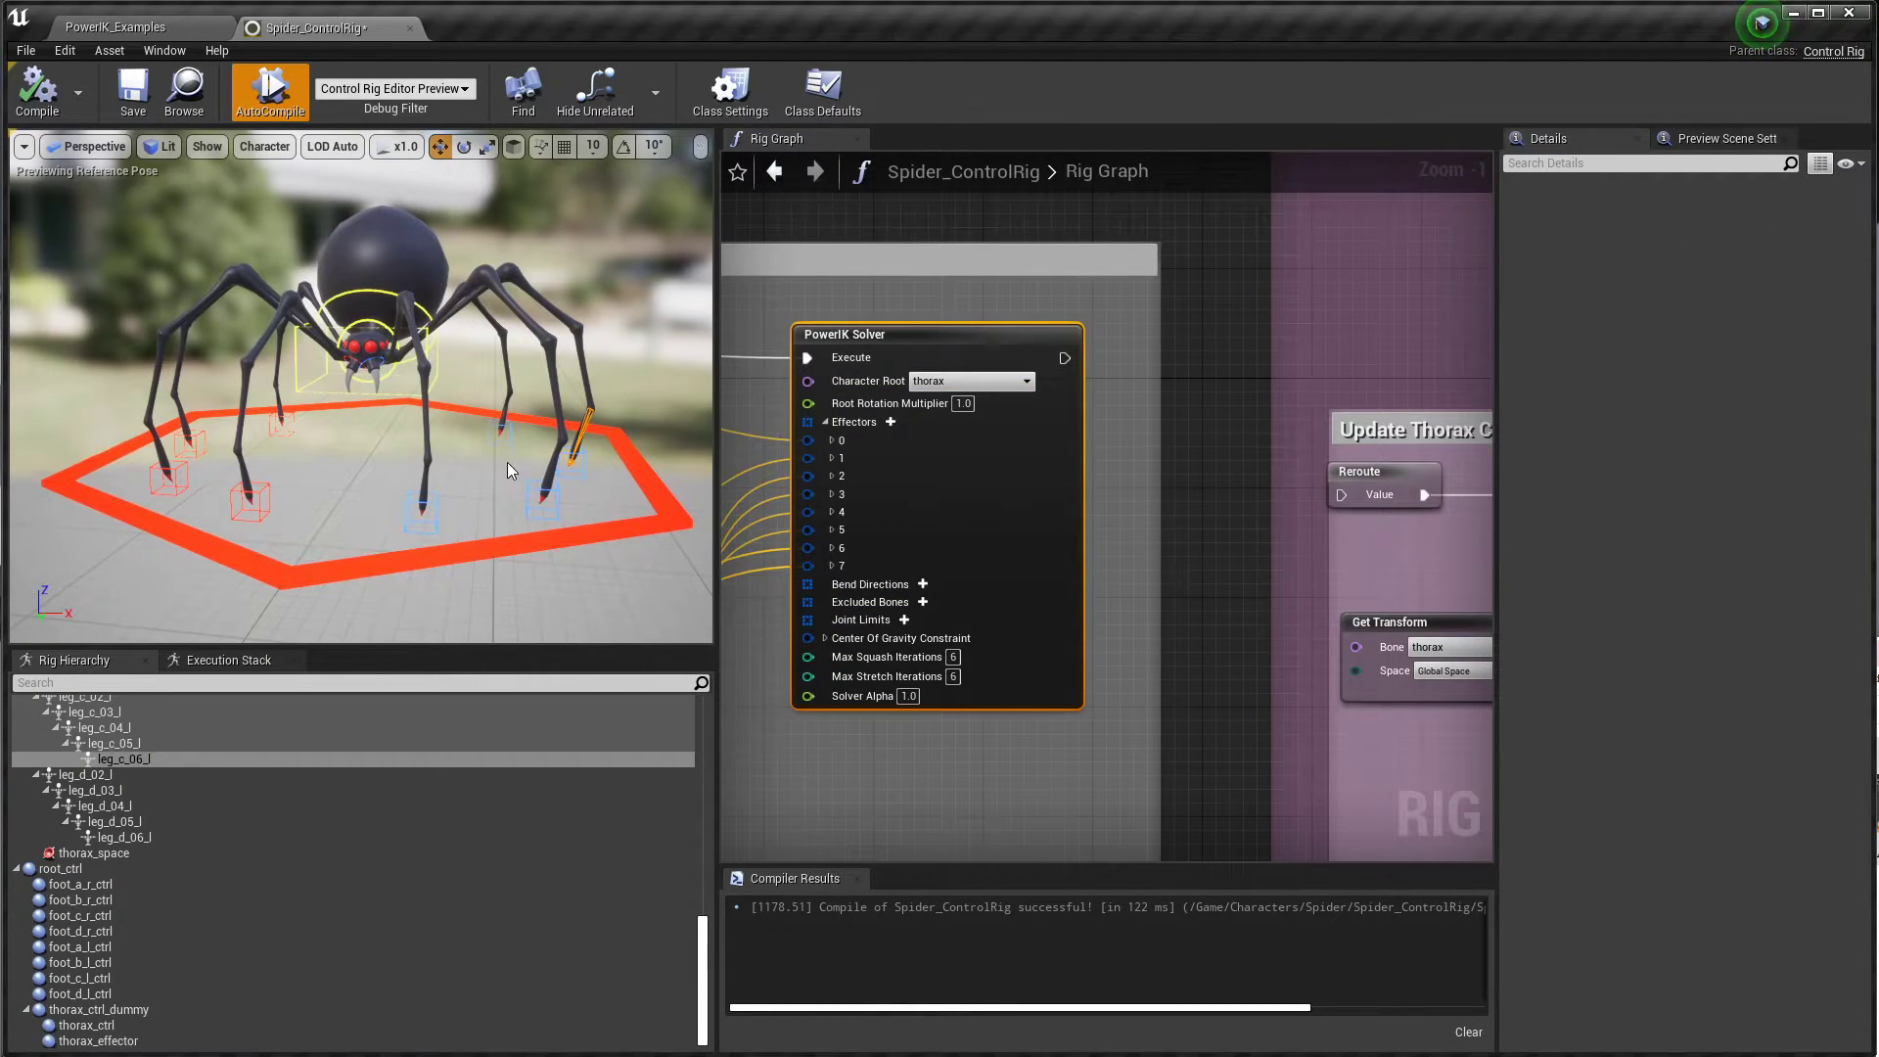
Step: Select foot_a_l, foot_b_l, foot_c_l and foot_d_l controls and raise them together, bringing foot_d_l_ctrl to about X 34 and Z 122
{"action": "left_click", "coordinate": [529, 484]}
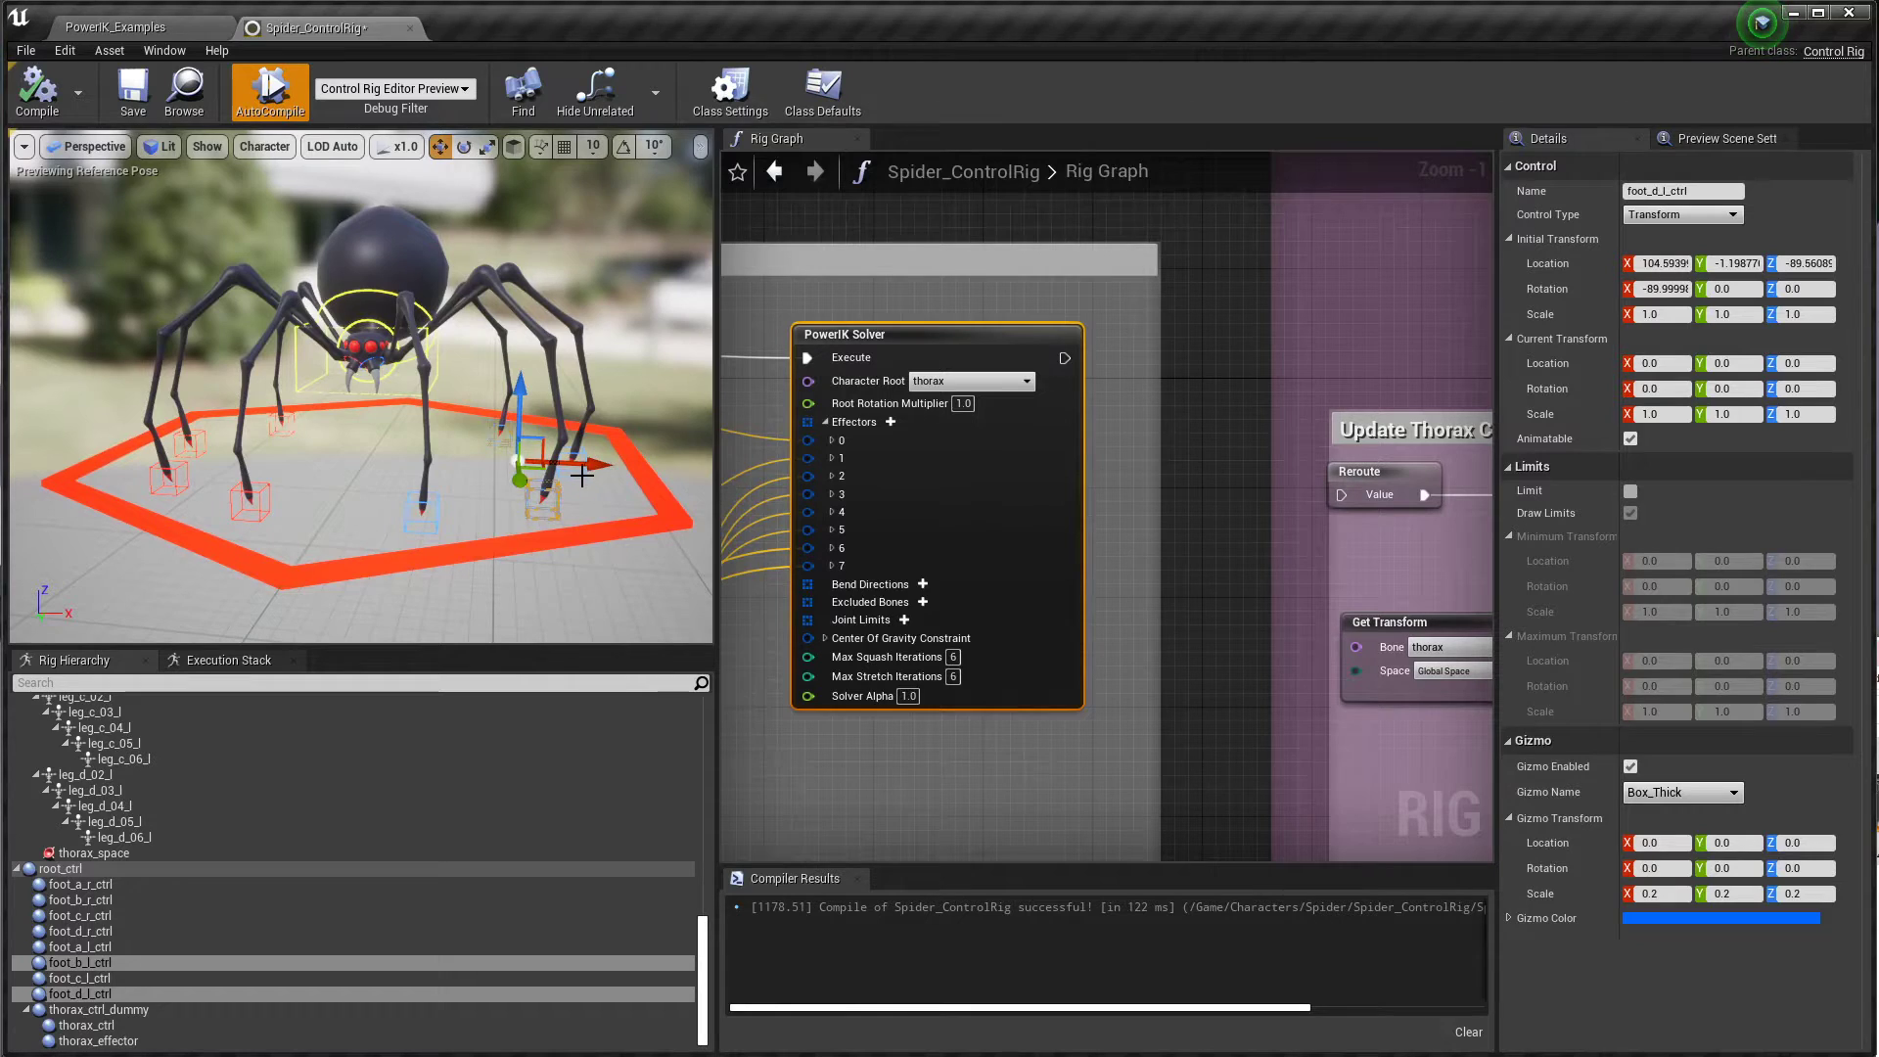
{"action": "left_click", "coordinate": [581, 471]}
{"action": "left_click", "coordinate": [579, 472]}
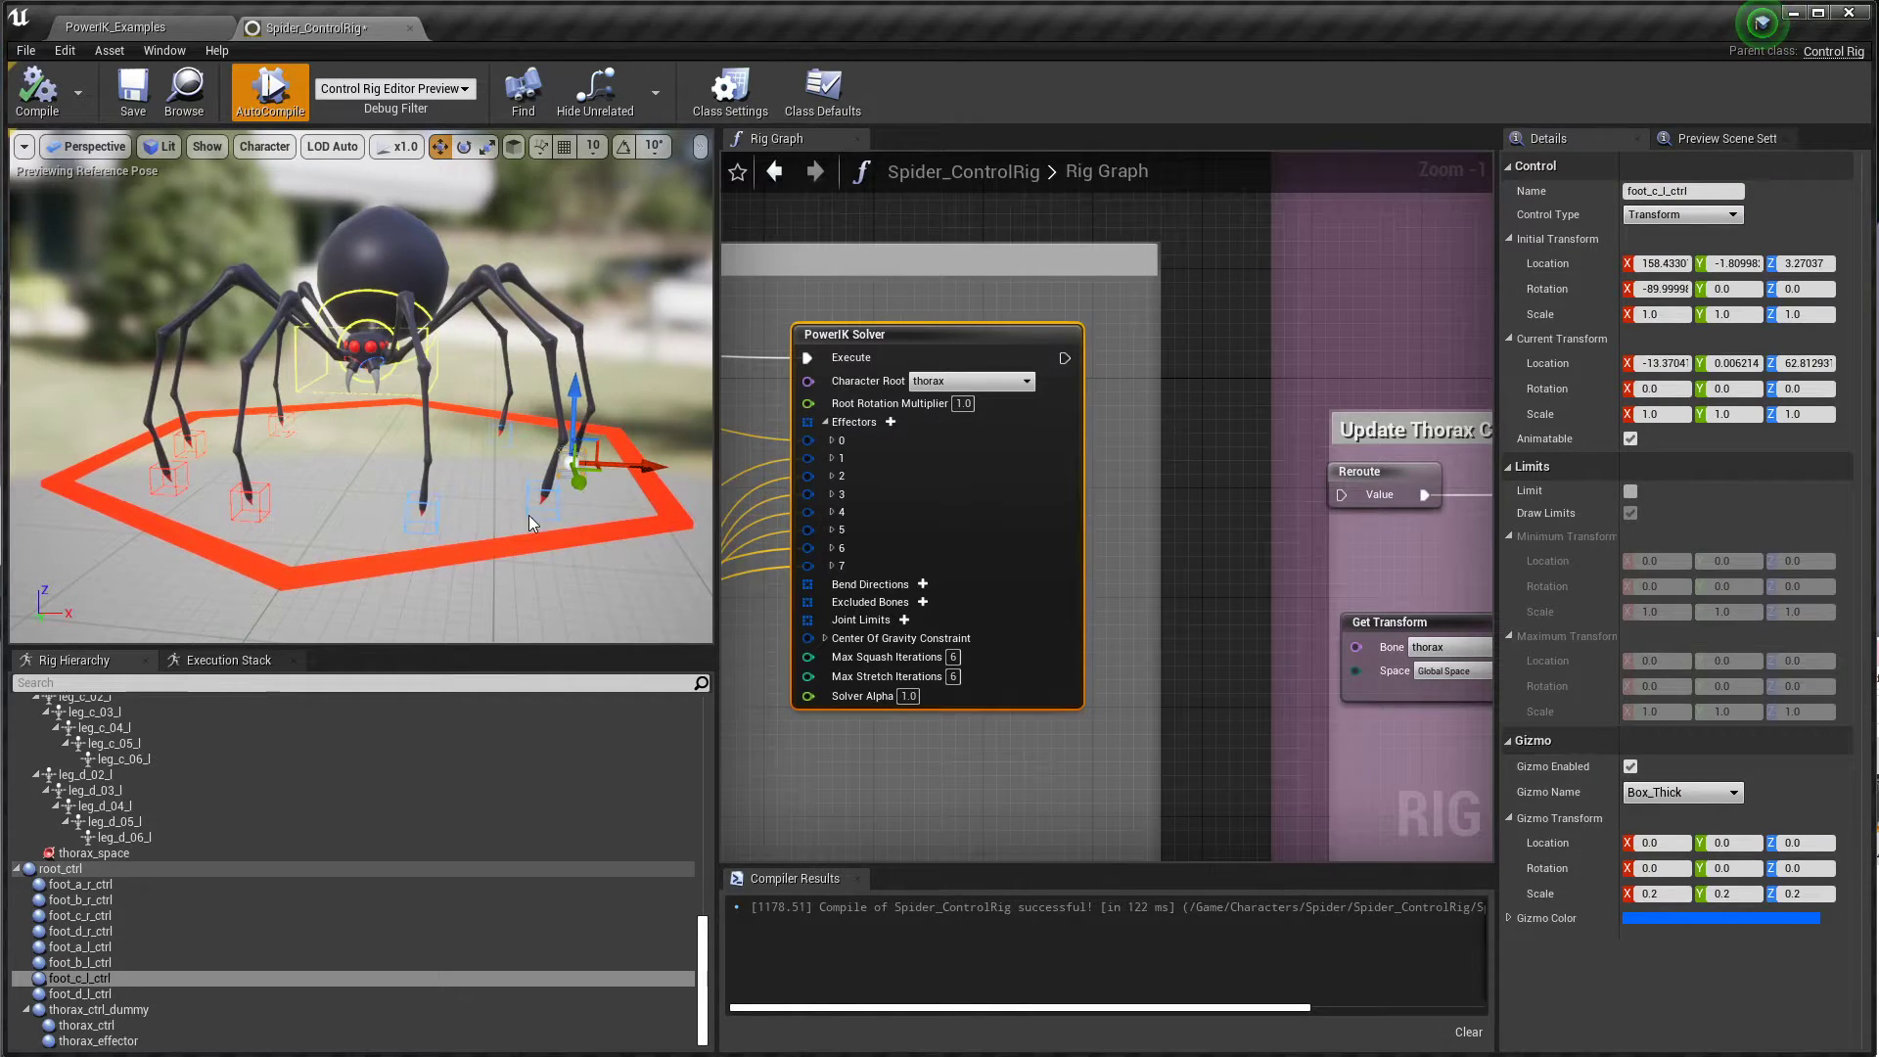
{"action": "left_click", "coordinate": [529, 512], "text": "shift"}
{"action": "left_click", "coordinate": [431, 510], "text": "shift"}
{"action": "left_click", "coordinate": [500, 430], "text": "shift"}
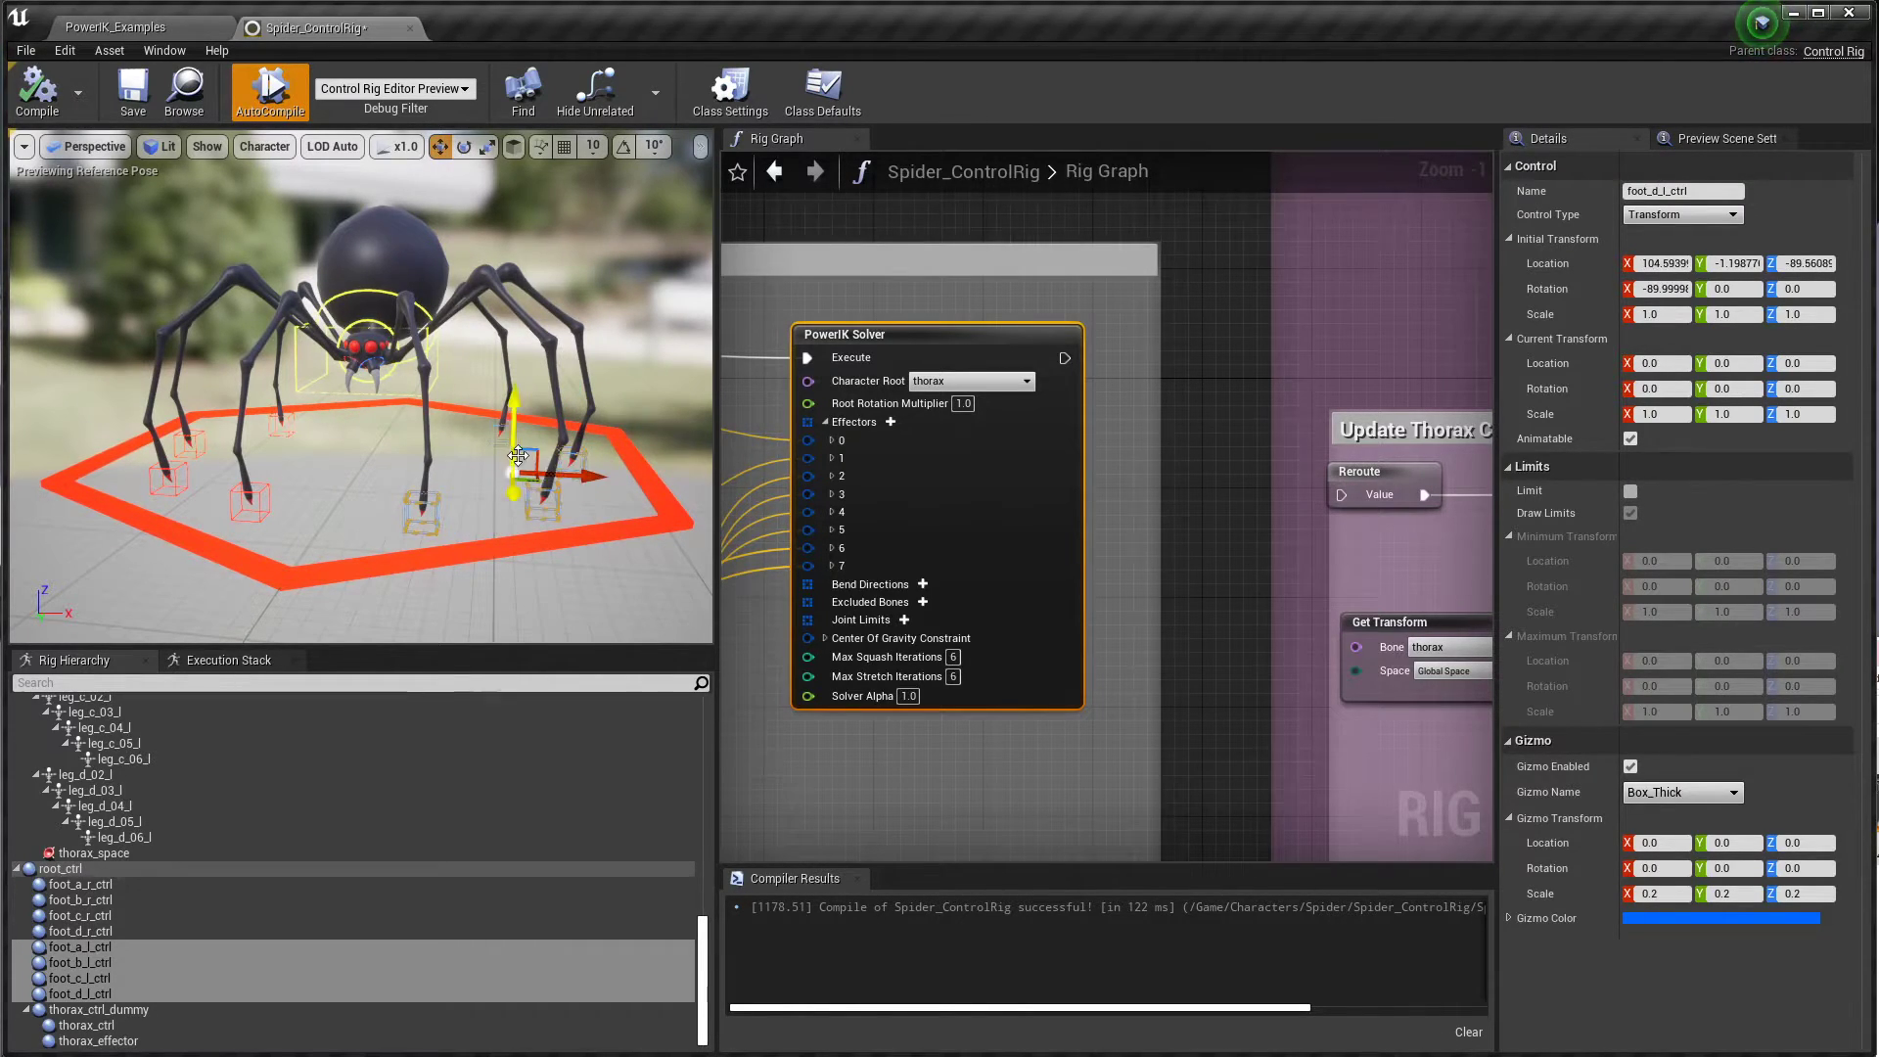
{"action": "left_click_drag", "start_coordinate": [532, 456], "coordinate": [594, 287]}
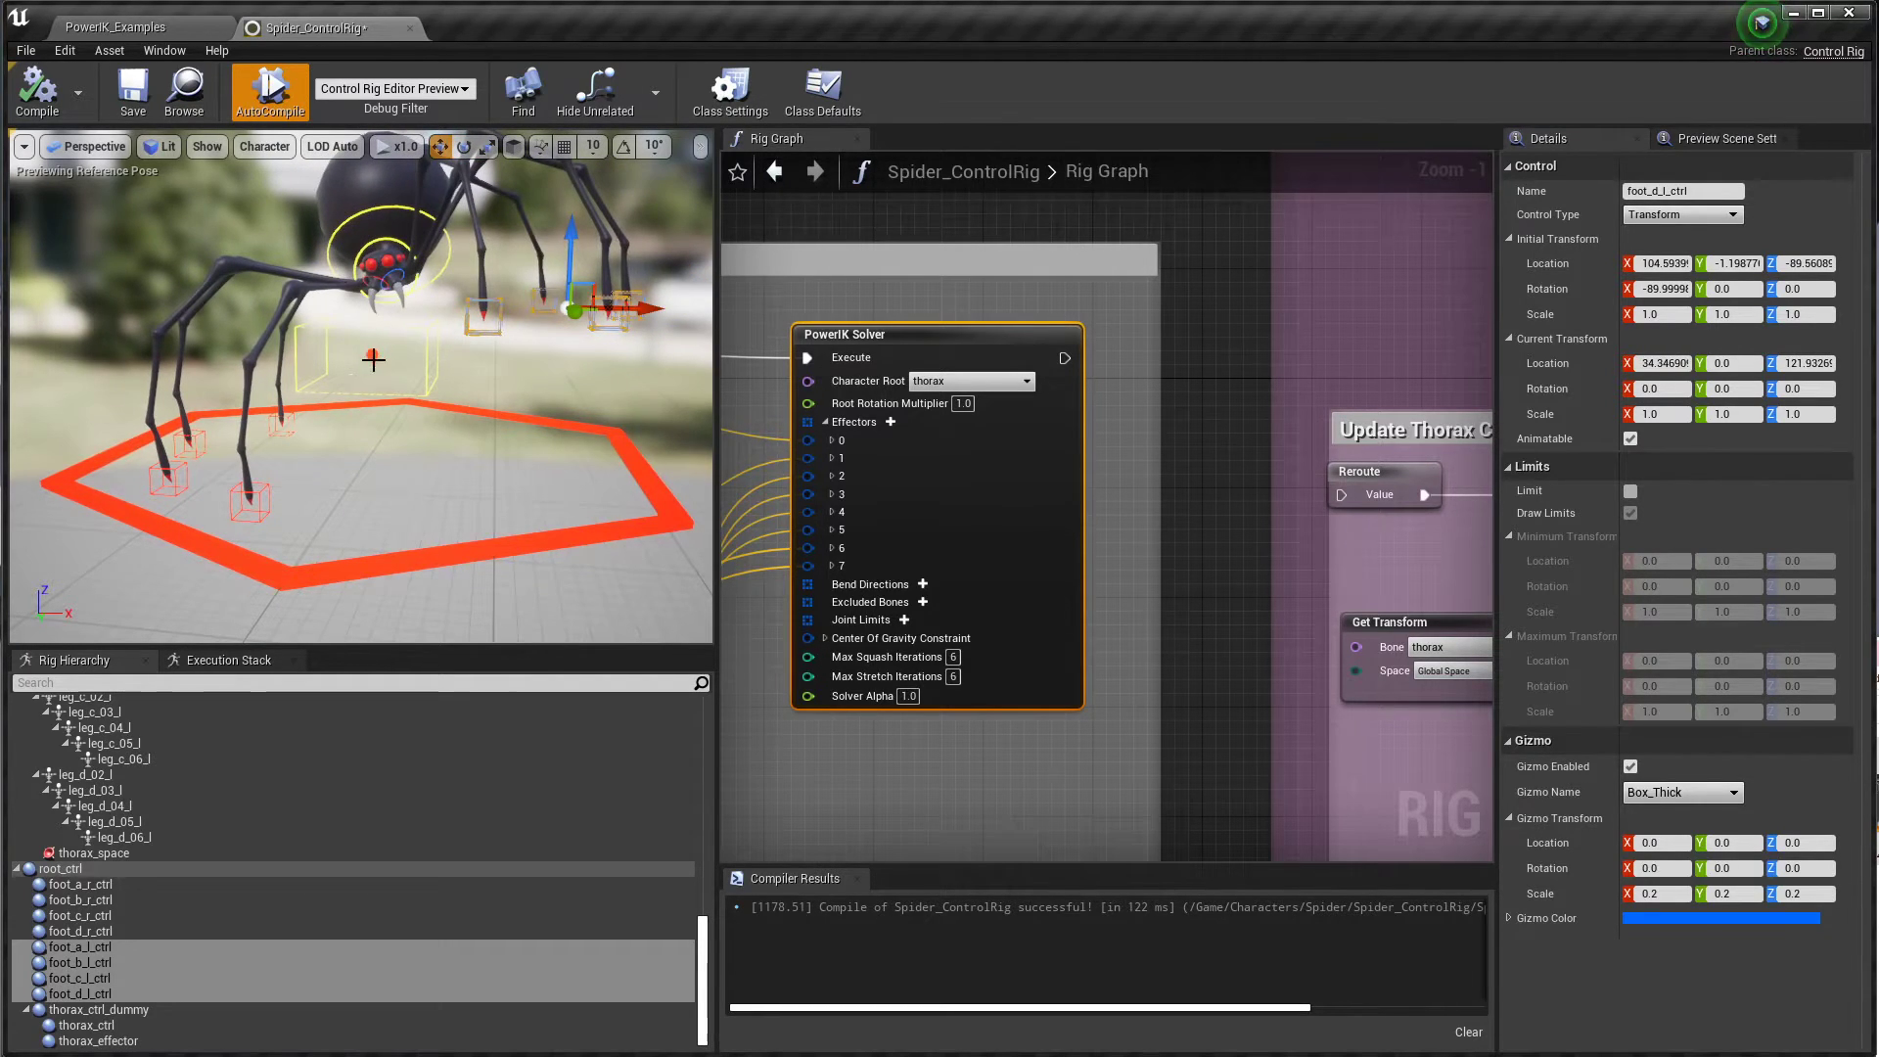
Step: Rotate thorax_ctrl to about -26.5 degrees in Z and move it to about X 19 and Y -52
{"action": "left_click", "coordinate": [424, 357]}
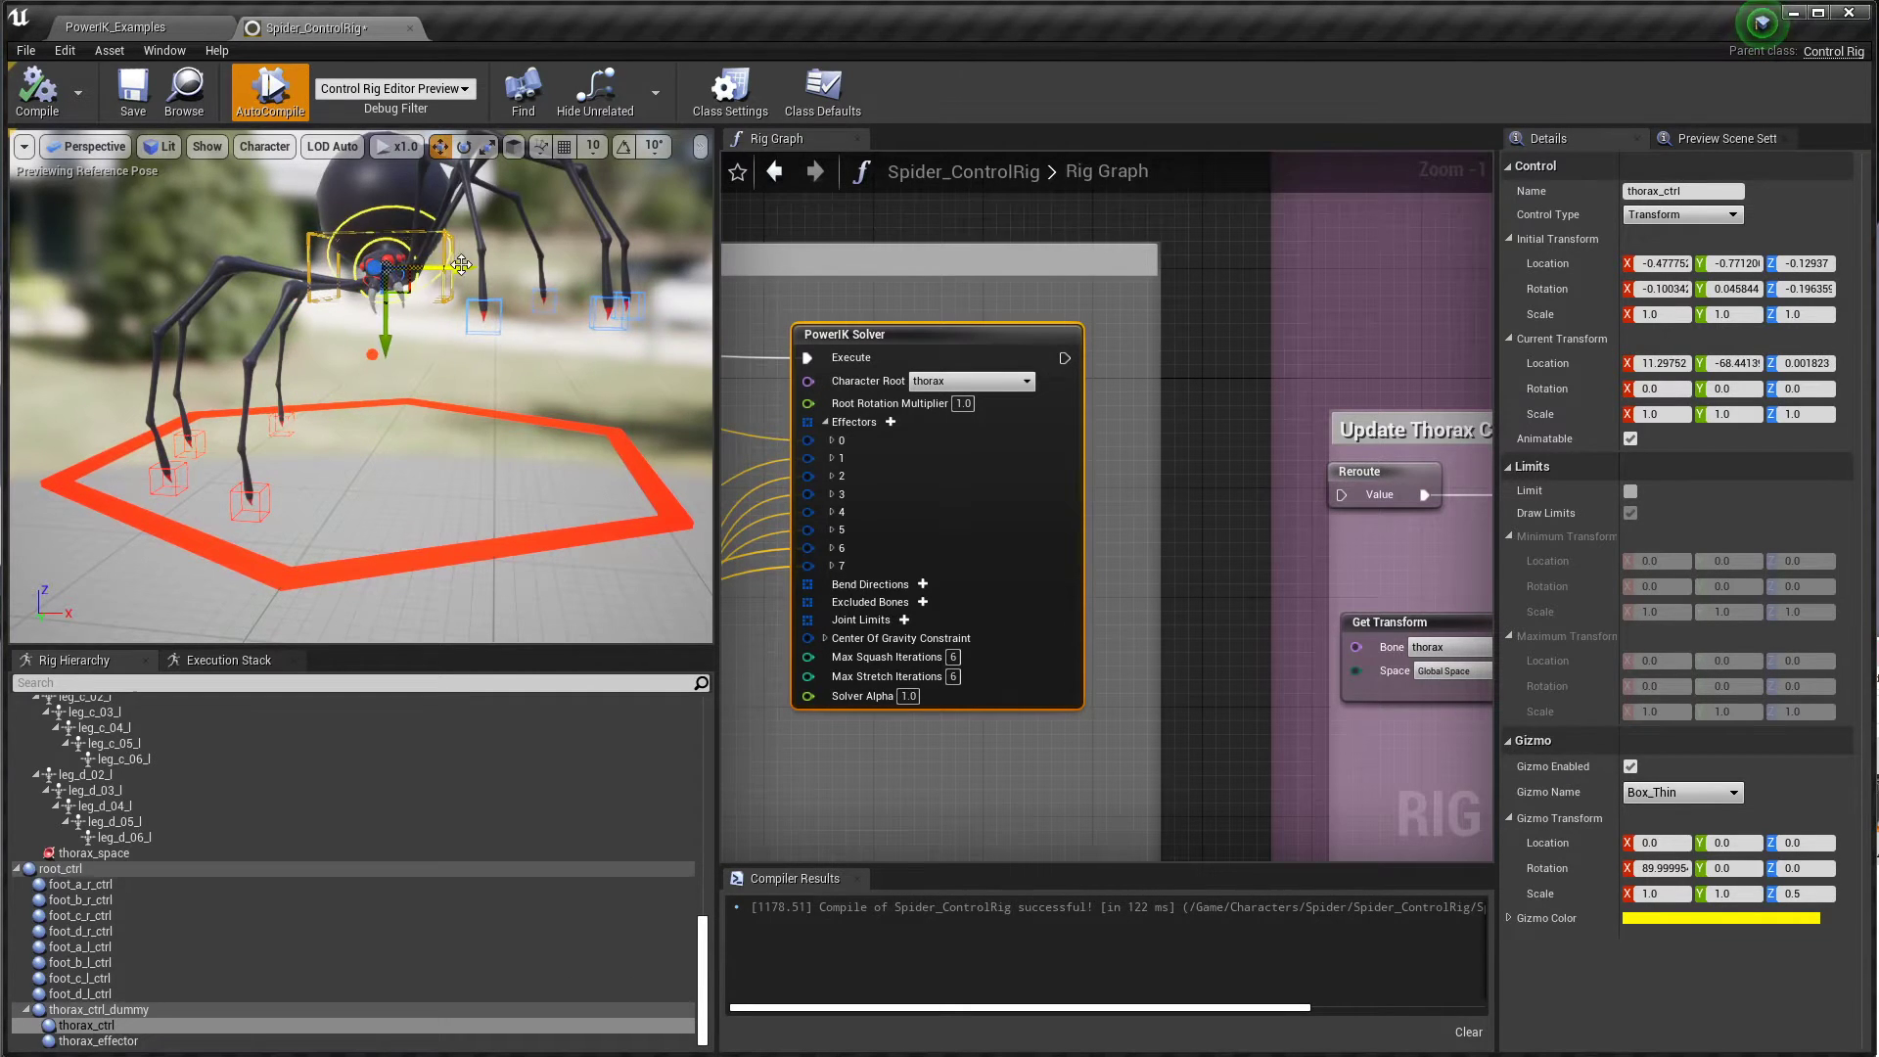
{"action": "key", "text": "e"}
{"action": "left_click_drag", "start_coordinate": [469, 331], "coordinate": [514, 225]}
{"action": "key", "text": "w"}
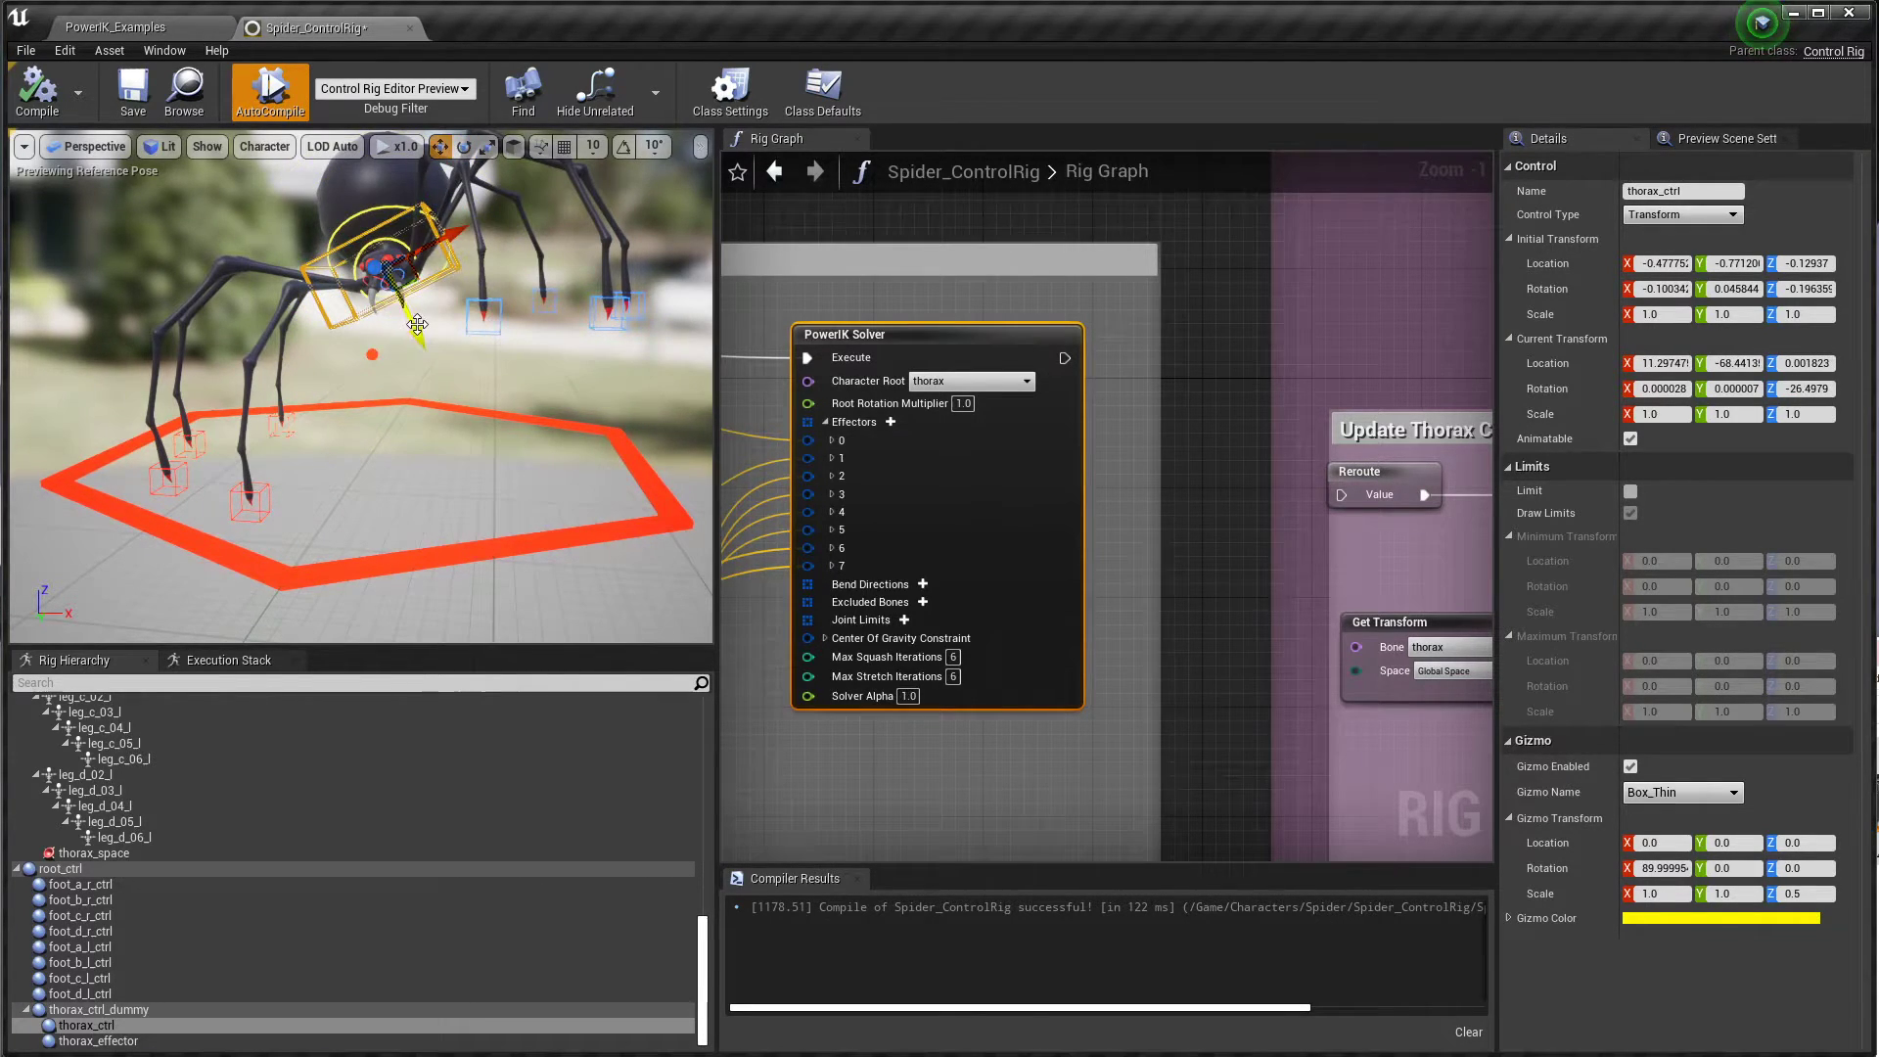
{"action": "left_click_drag", "start_coordinate": [418, 324], "coordinate": [431, 354]}
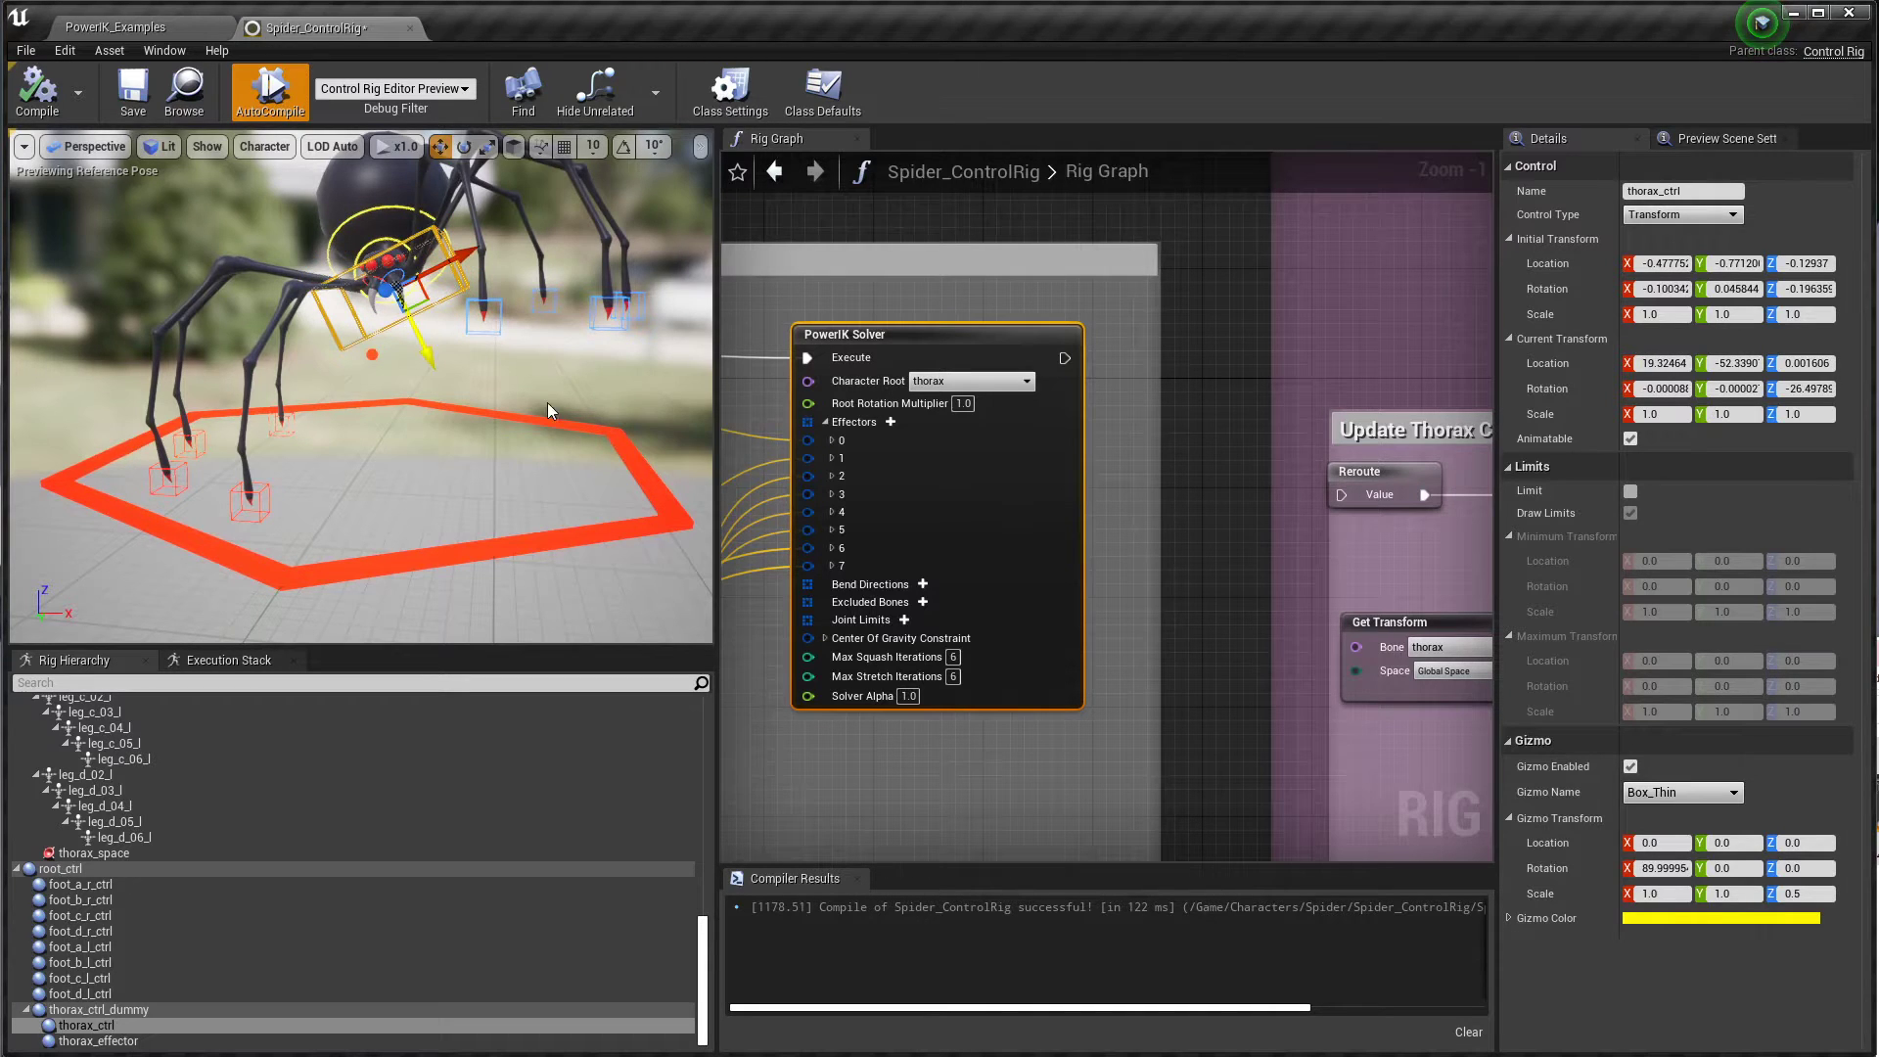
Step: Reconnect the PowerIK Solver's execution output to the reroute node in the Update Thorax Control Transform group
{"action": "scroll", "coordinate": [1211, 517], "scroll_direction": "down", "scroll_amount": 1}
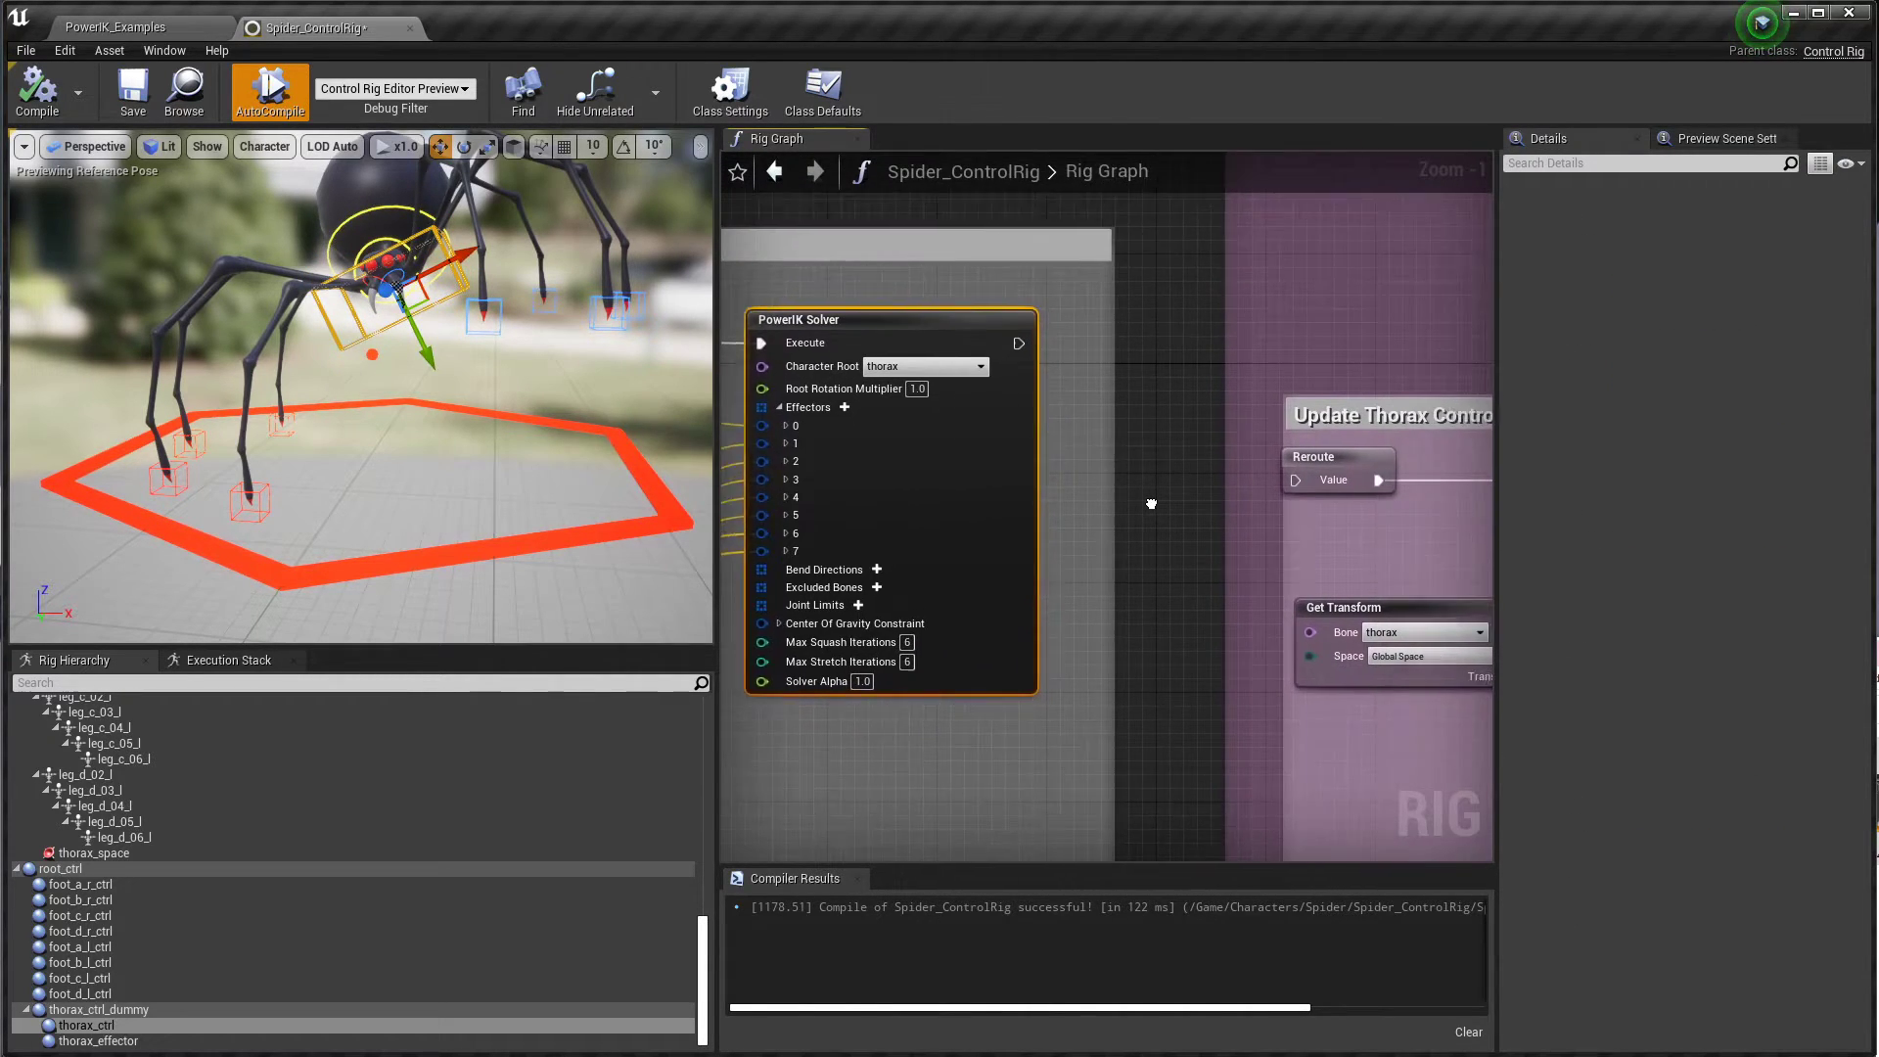
{"action": "right_click_drag", "start_coordinate": [1154, 504], "coordinate": [969, 476]}
{"action": "scroll", "coordinate": [848, 443], "scroll_direction": "down", "scroll_amount": 1}
{"action": "left_click_drag", "start_coordinate": [828, 379], "coordinate": [1047, 490]}
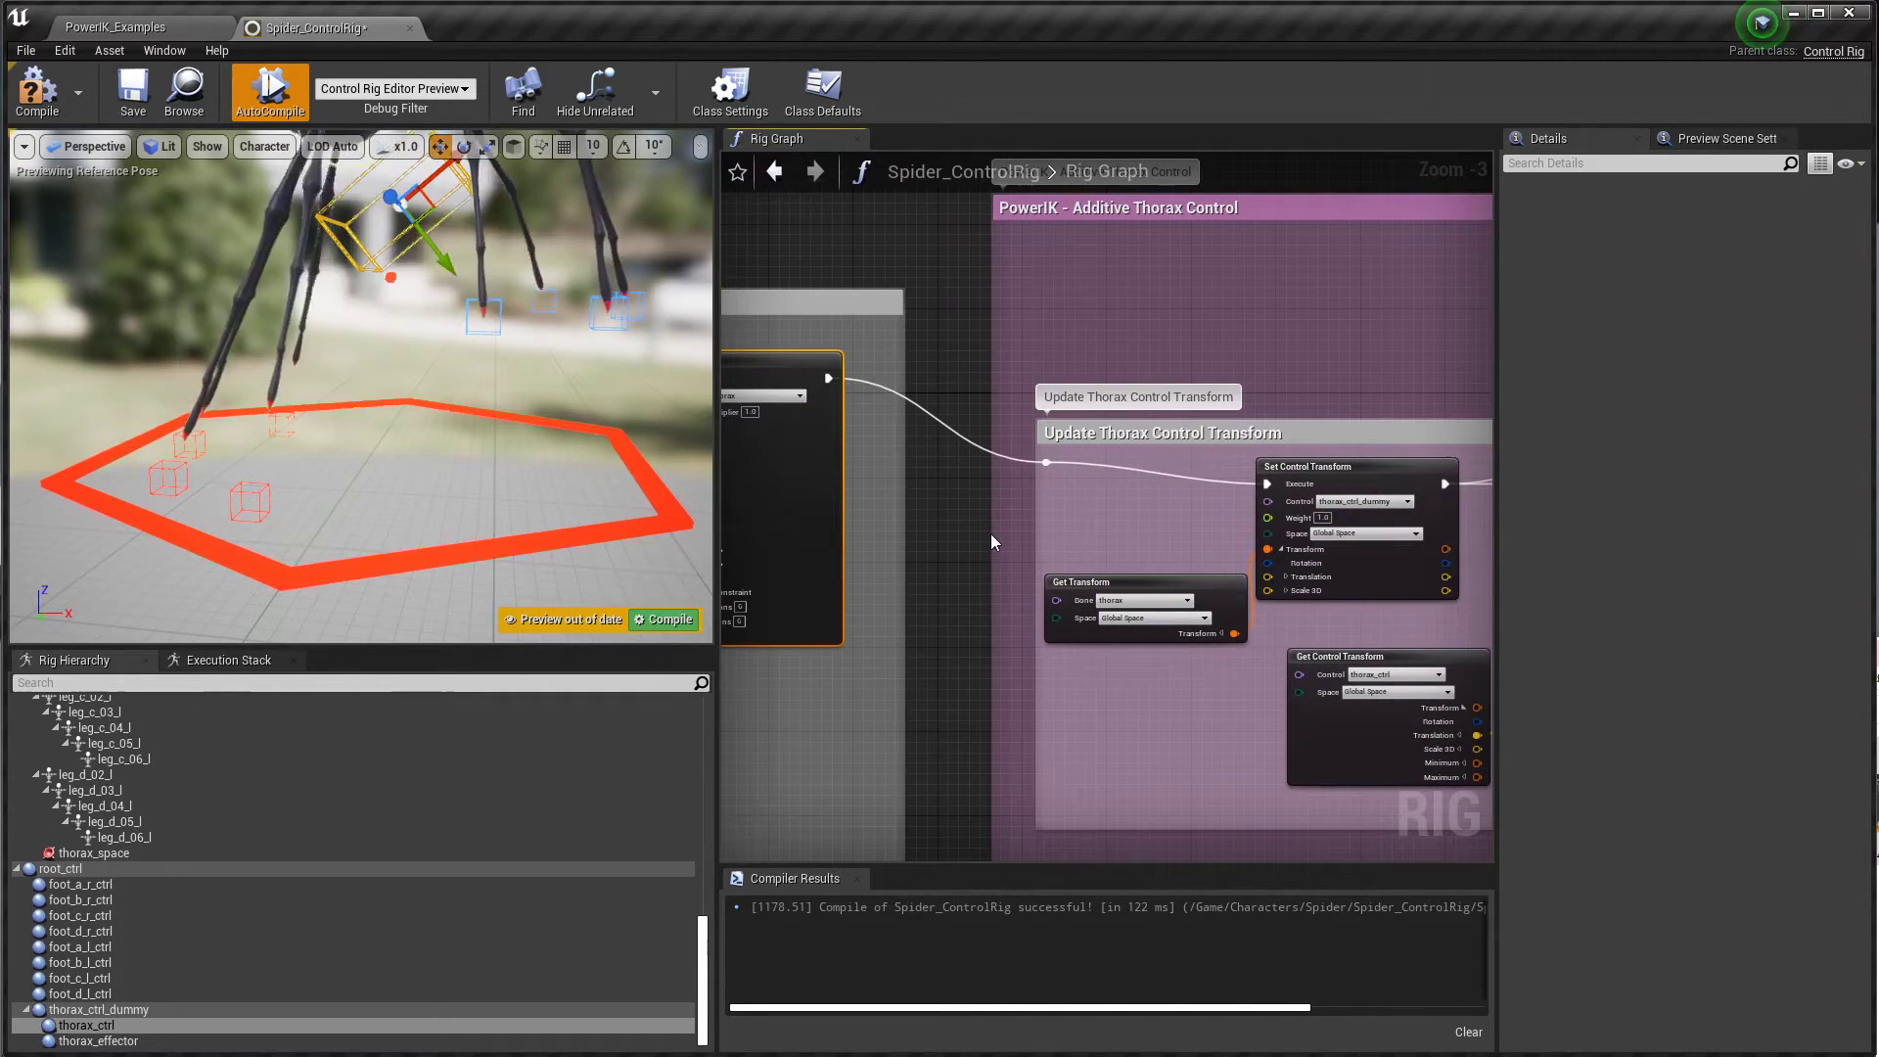
Step: Examine how the Update Thorax Control Transform group sets thorax_ctrl_dummy from the thorax bone, and select thorax_ctrl_dummy and then thorax_ctrl in the hierarchy
{"action": "right_click_drag", "start_coordinate": [978, 524], "coordinate": [795, 415]}
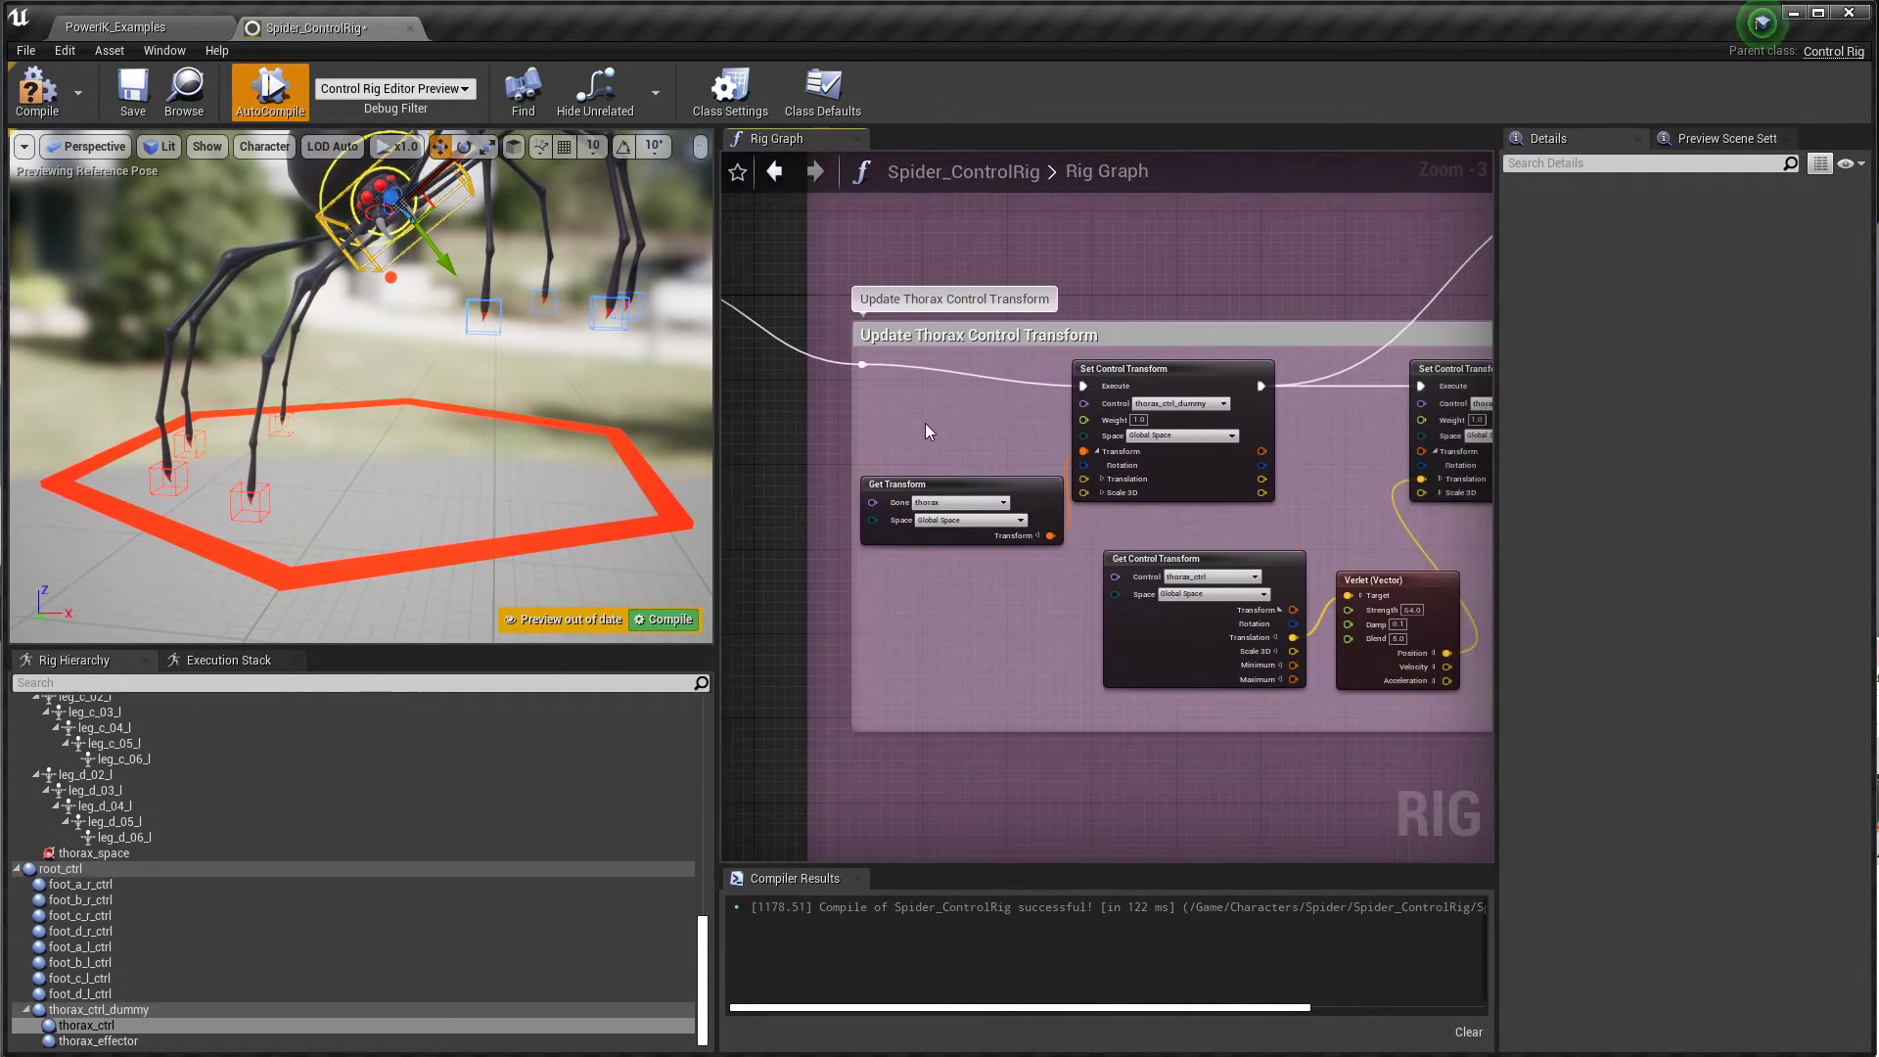
{"action": "scroll", "coordinate": [925, 423], "scroll_direction": "up", "scroll_amount": 2}
{"action": "right_click_drag", "start_coordinate": [1034, 450], "coordinate": [973, 406]}
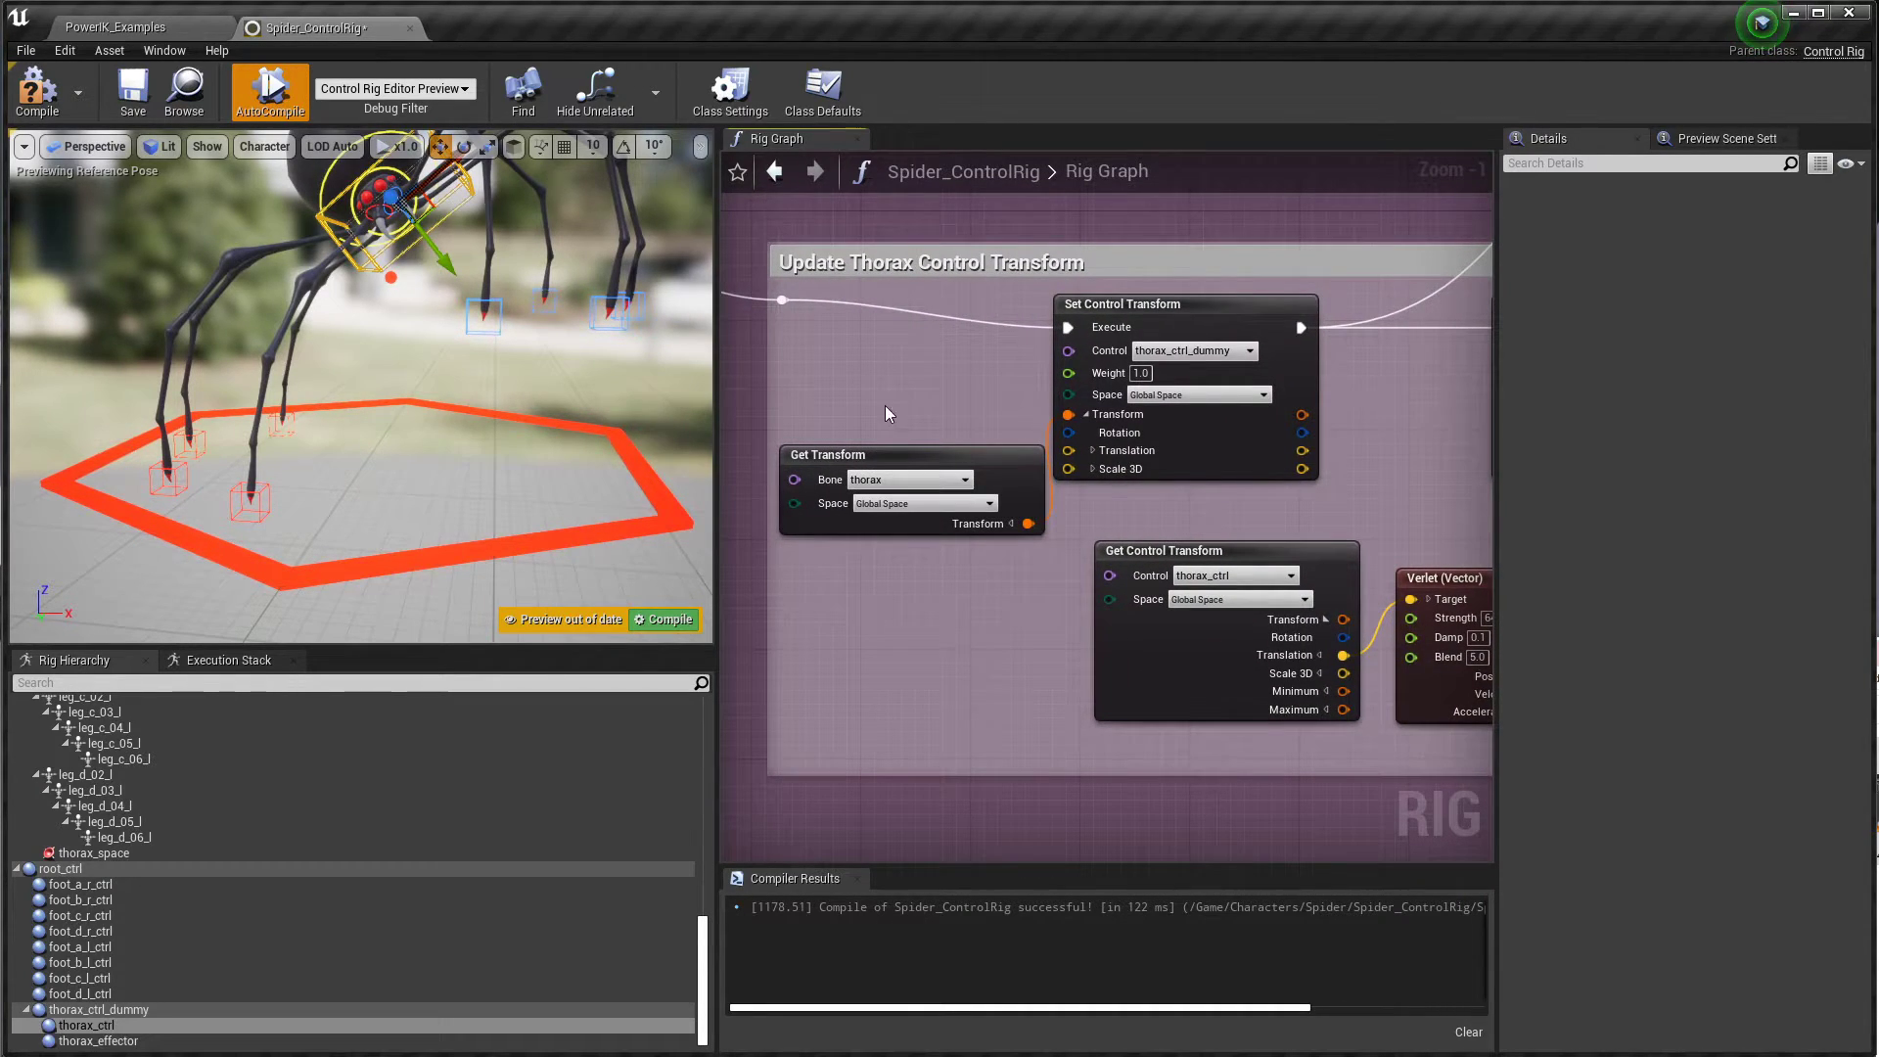
{"action": "scroll", "coordinate": [908, 394], "scroll_direction": "down", "scroll_amount": 1}
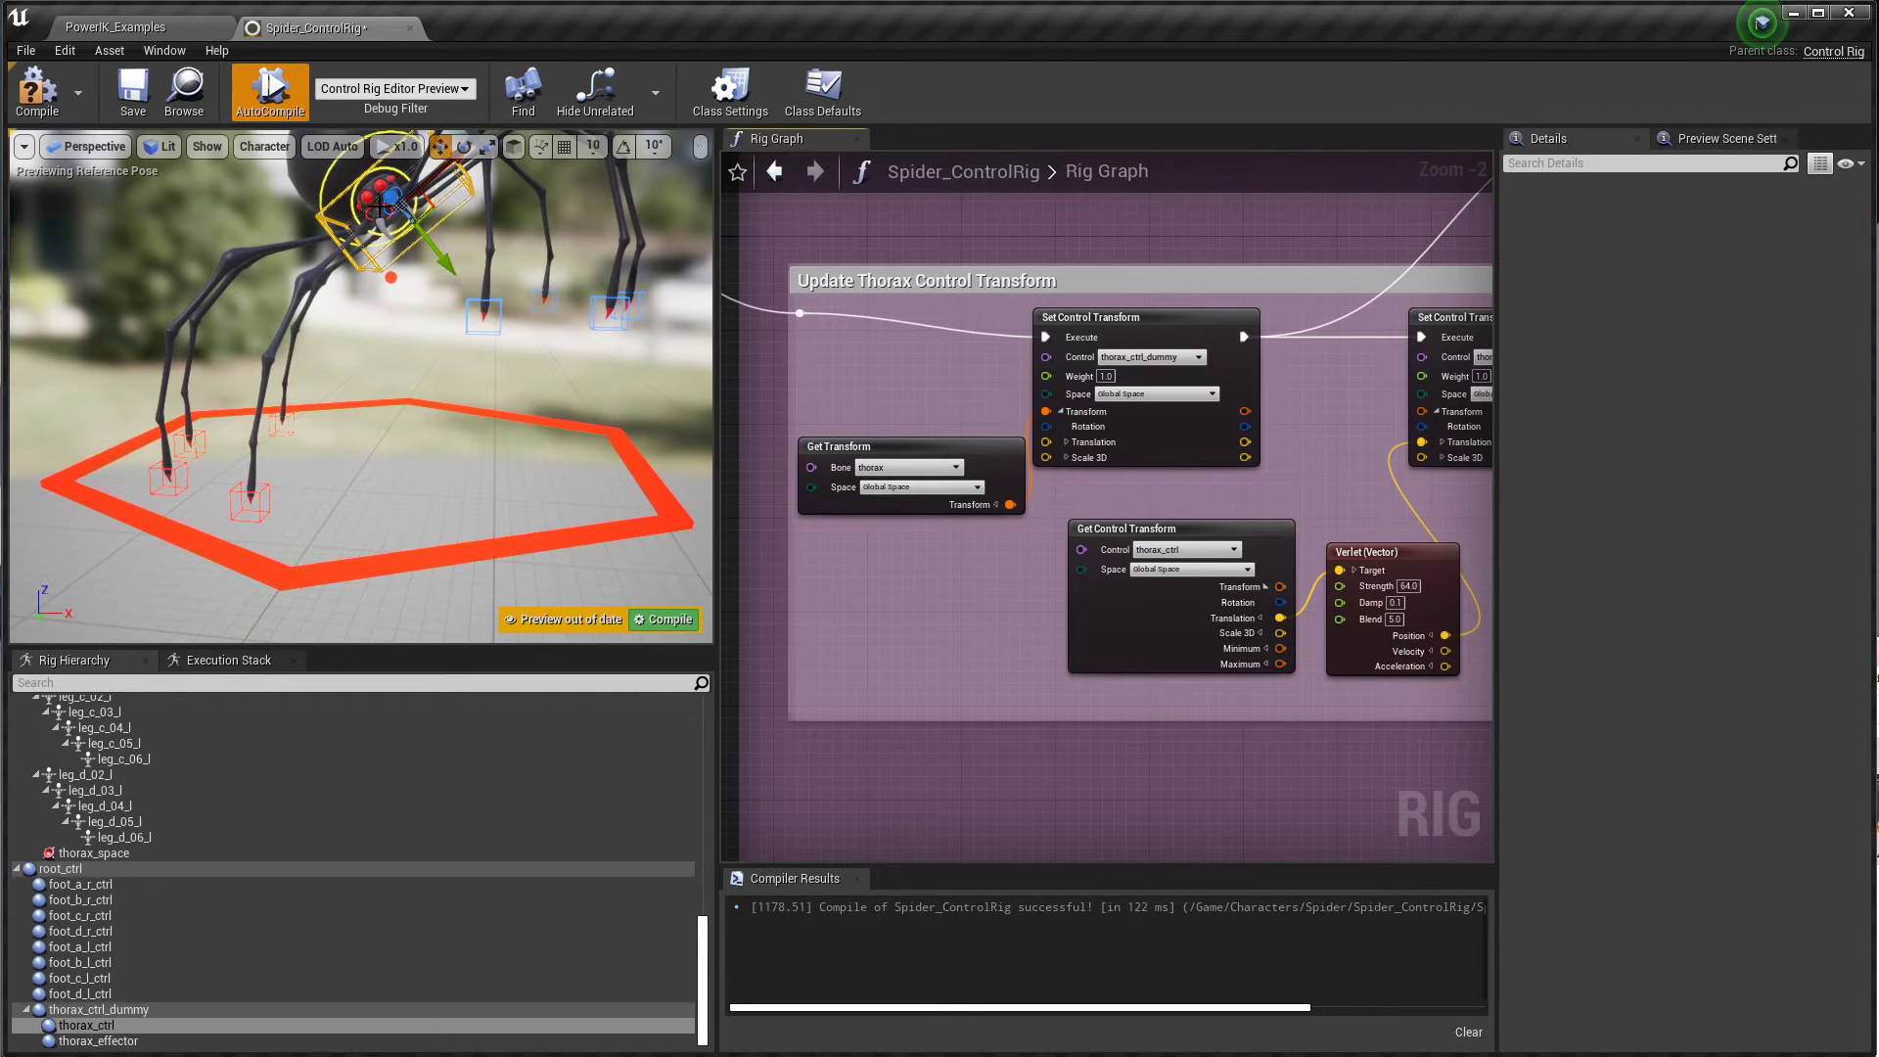
{"action": "right_click_drag", "start_coordinate": [885, 415], "coordinate": [1043, 428]}
{"action": "scroll", "coordinate": [1043, 427], "scroll_direction": "down", "scroll_amount": 1}
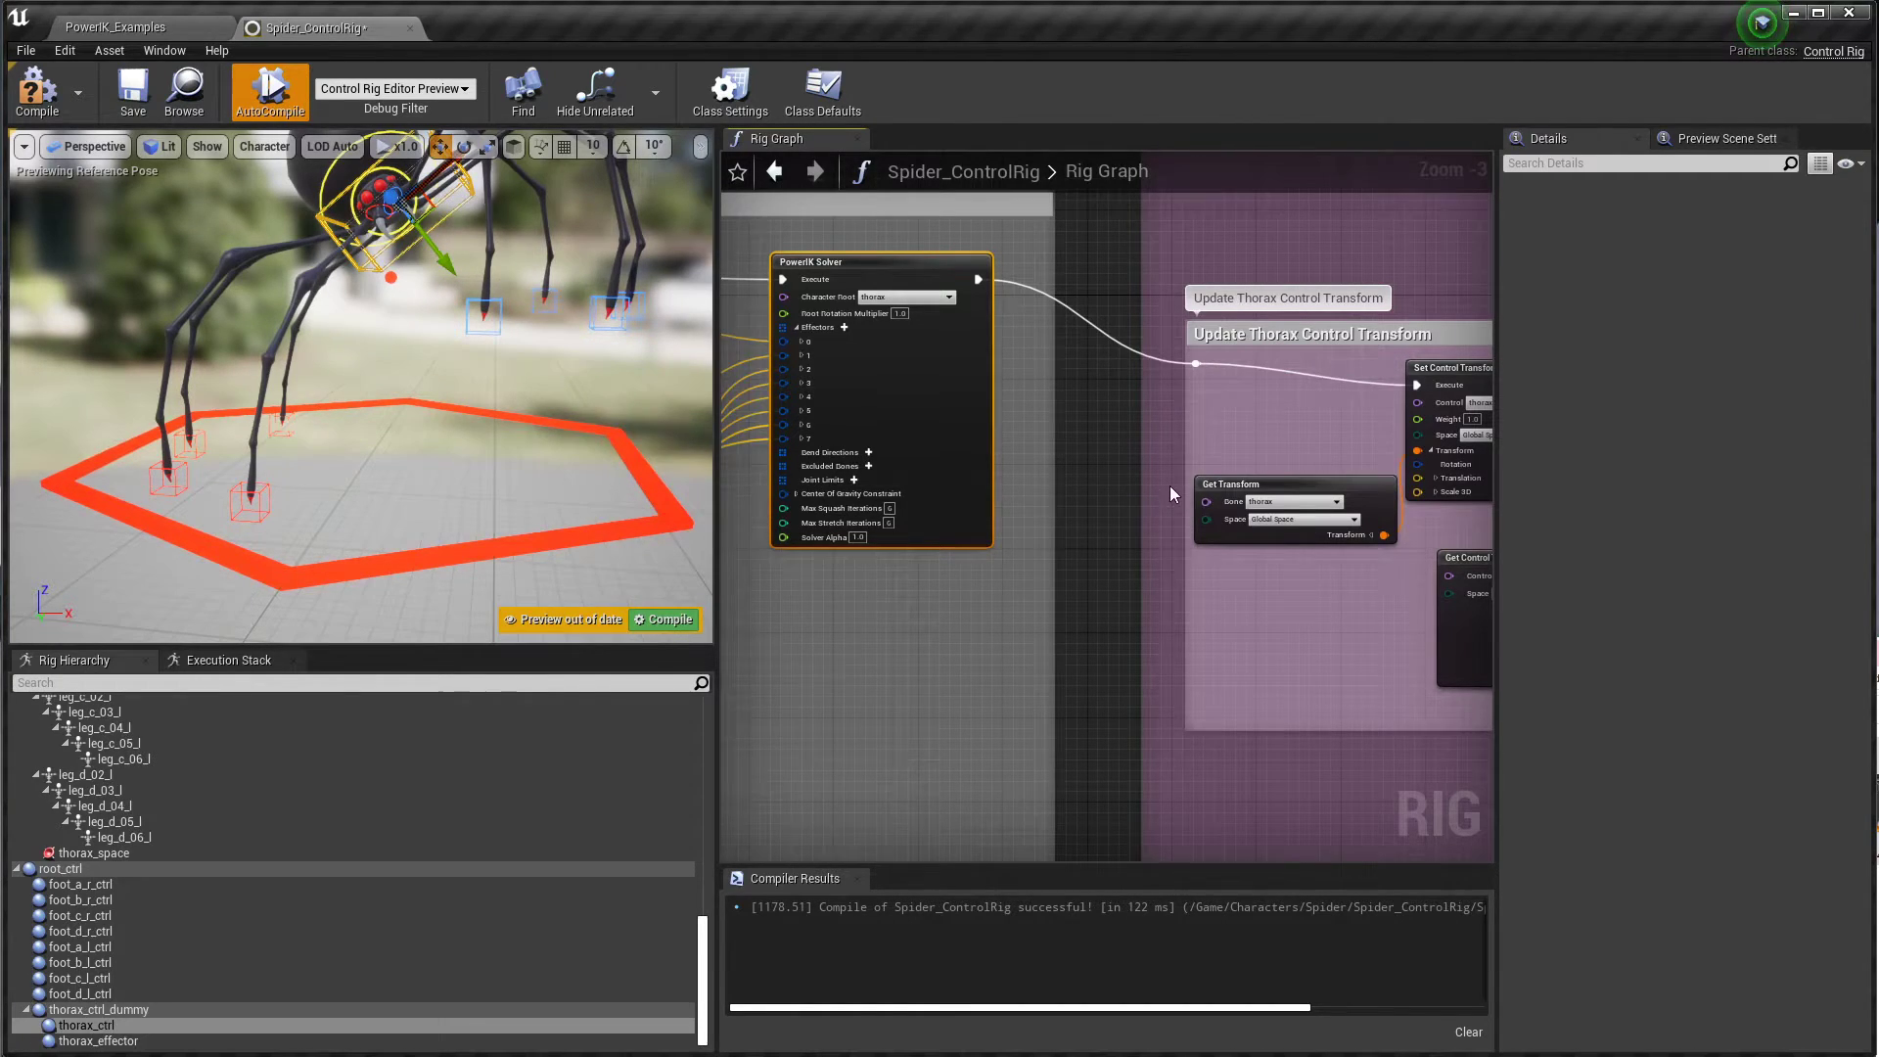
{"action": "right_click_drag", "start_coordinate": [1170, 486], "coordinate": [696, 492]}
{"action": "scroll", "coordinate": [744, 495], "scroll_direction": "up", "scroll_amount": 1}
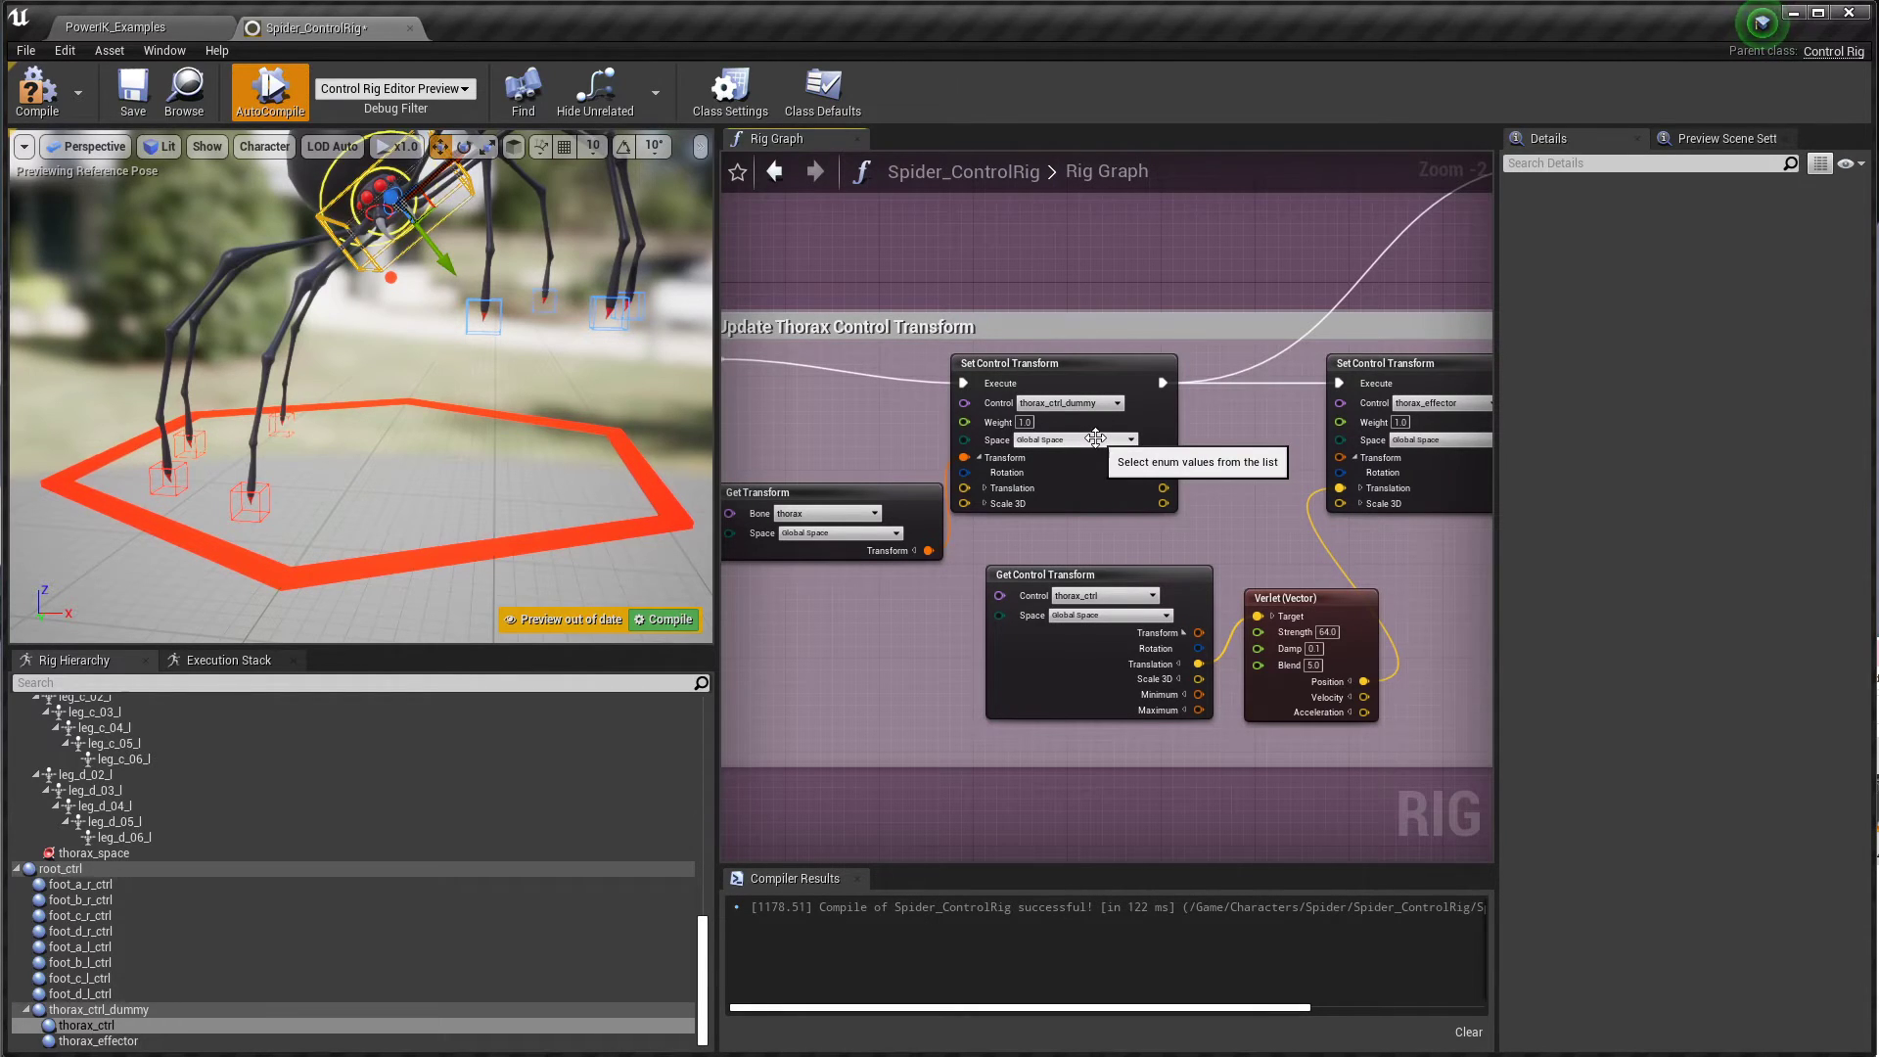
{"action": "left_click", "coordinate": [98, 1010]}
{"action": "left_click", "coordinate": [99, 1023]}
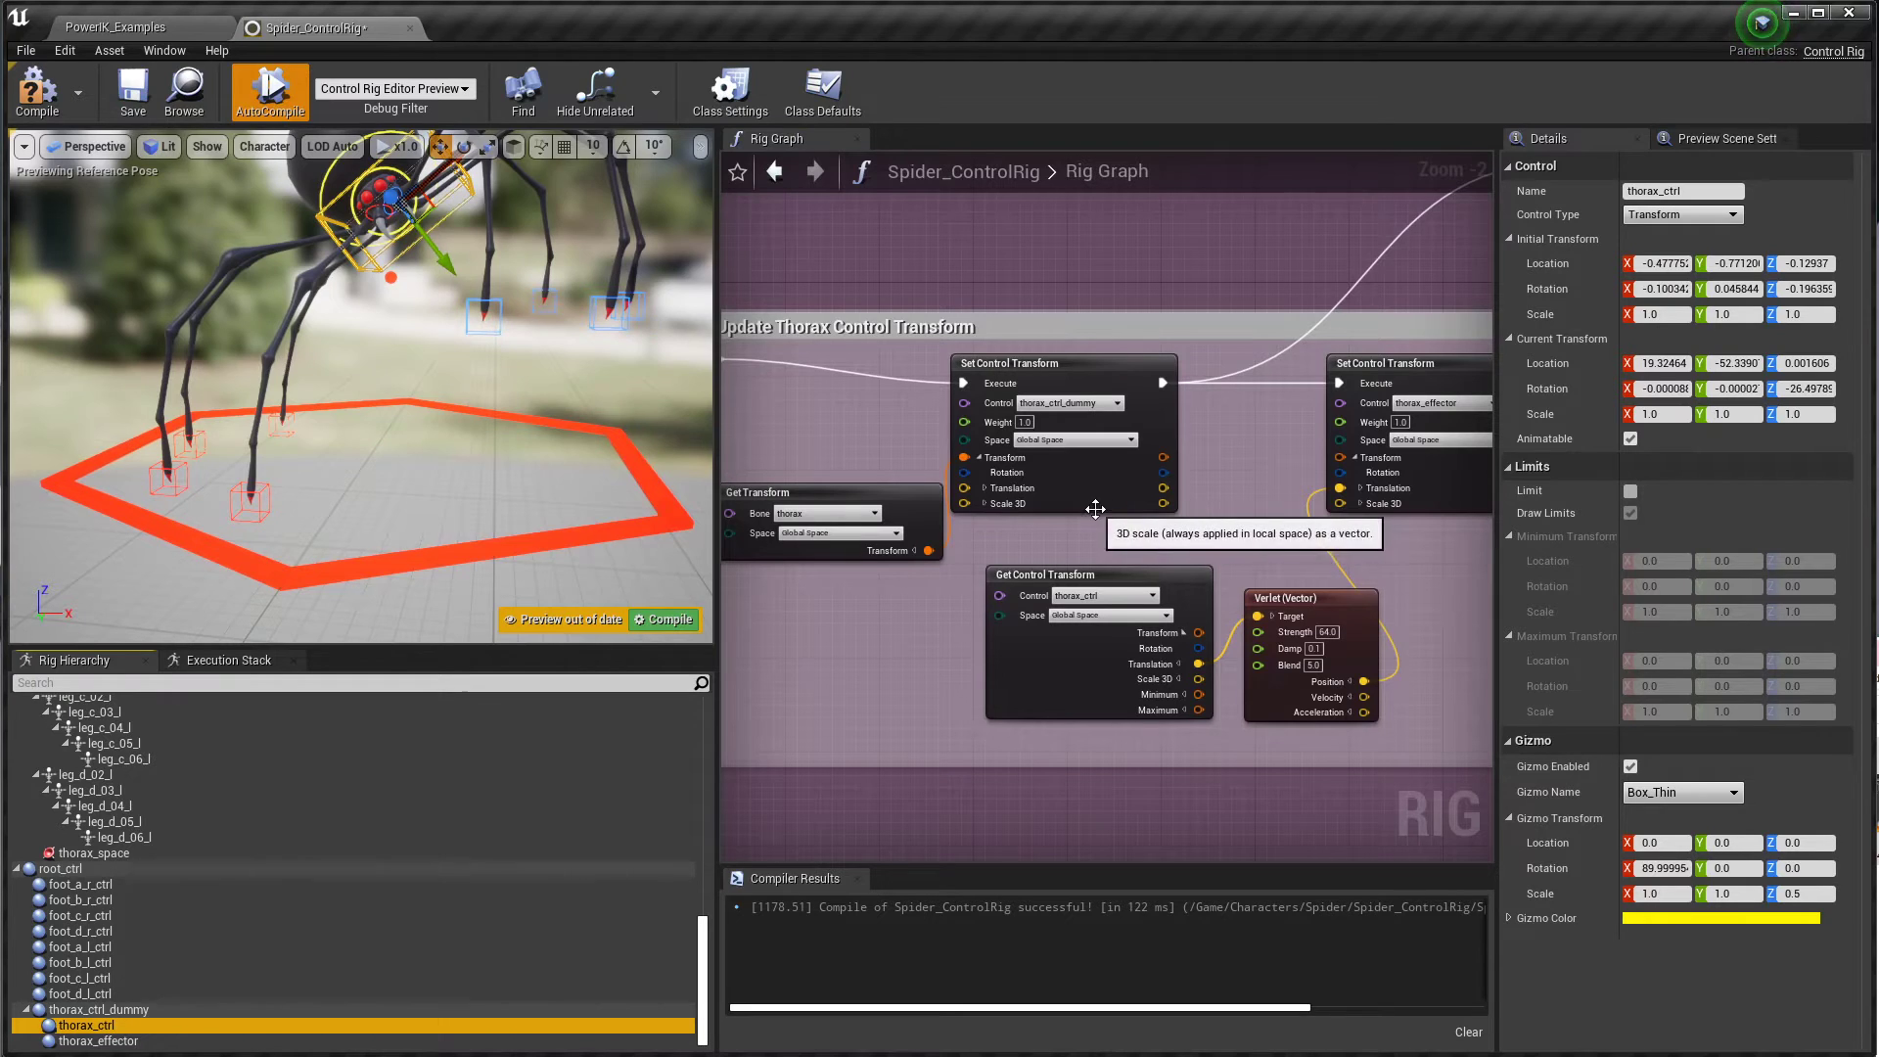
Step: Select the Verlet (Vector) node and examine how it passes the thorax_ctrl translation to thorax_effector
{"action": "right_click_drag", "start_coordinate": [878, 419], "coordinate": [775, 403]}
{"action": "right_click_drag", "start_coordinate": [1018, 509], "coordinate": [955, 464]}
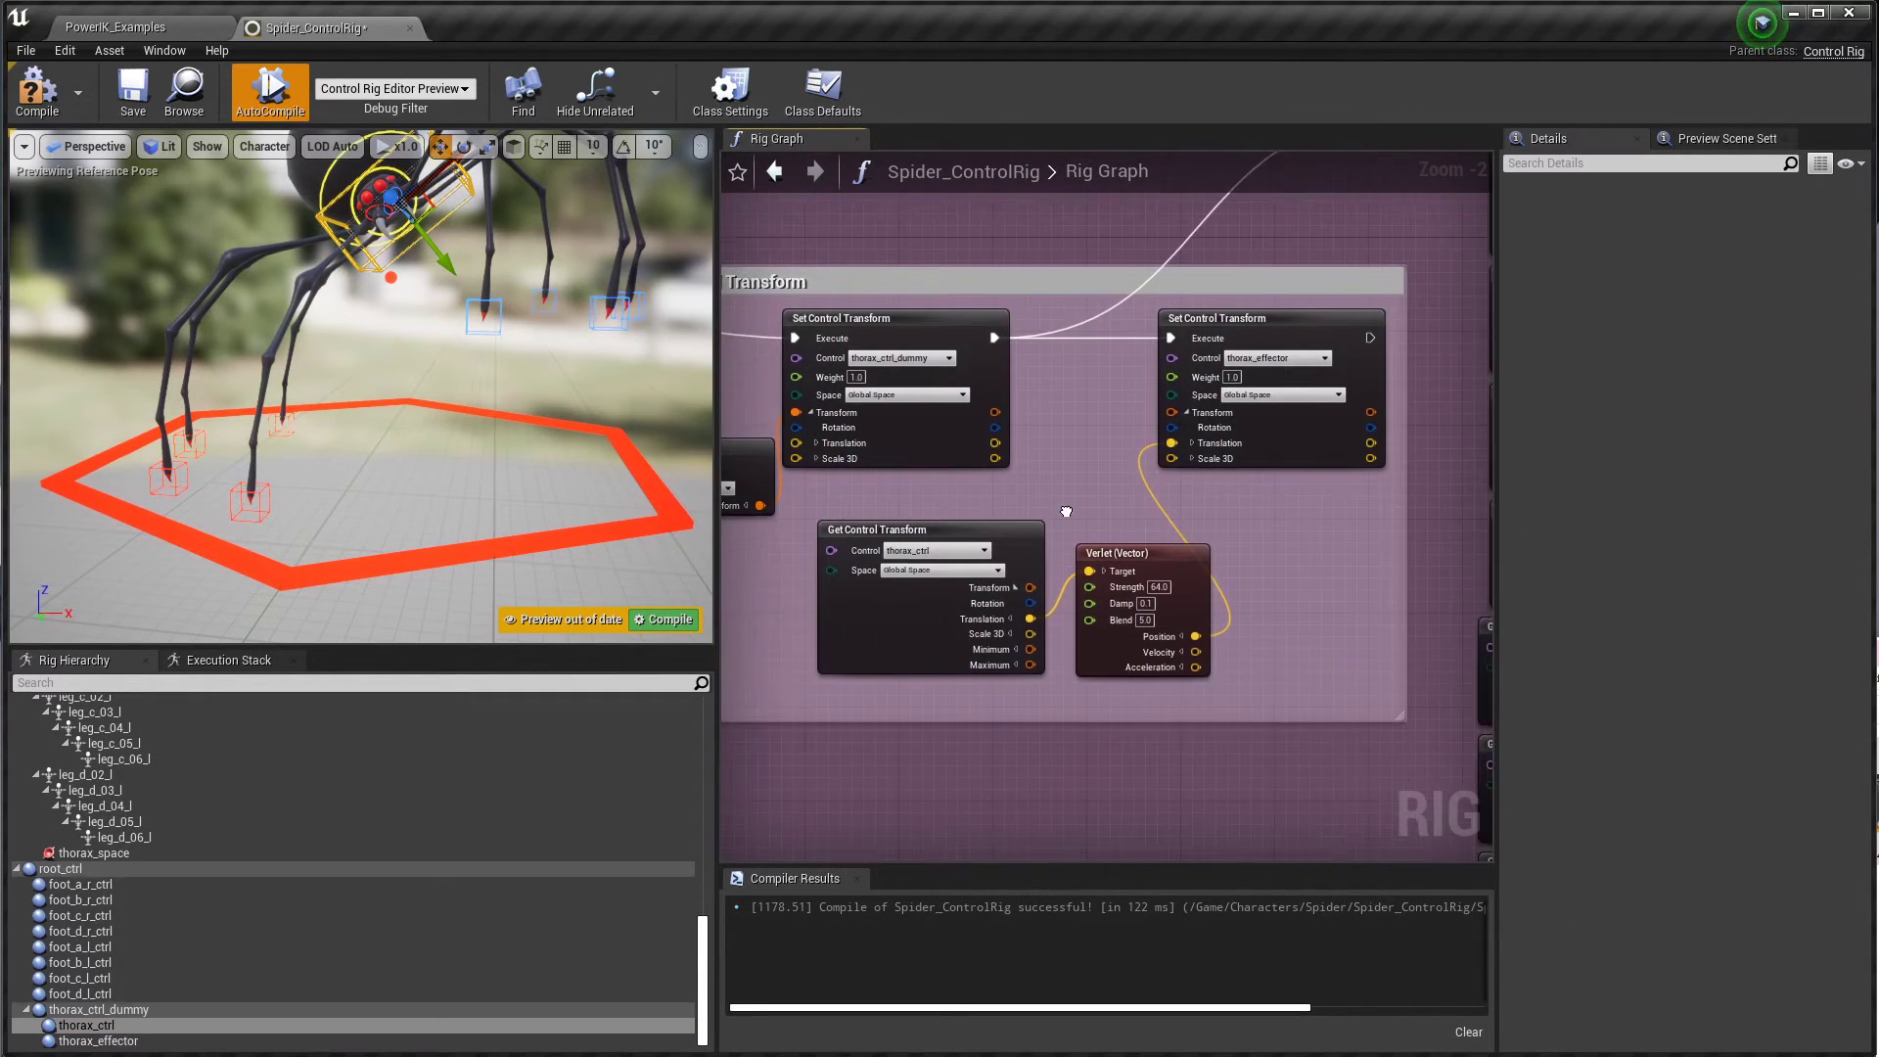
{"action": "left_click", "coordinate": [1138, 556]}
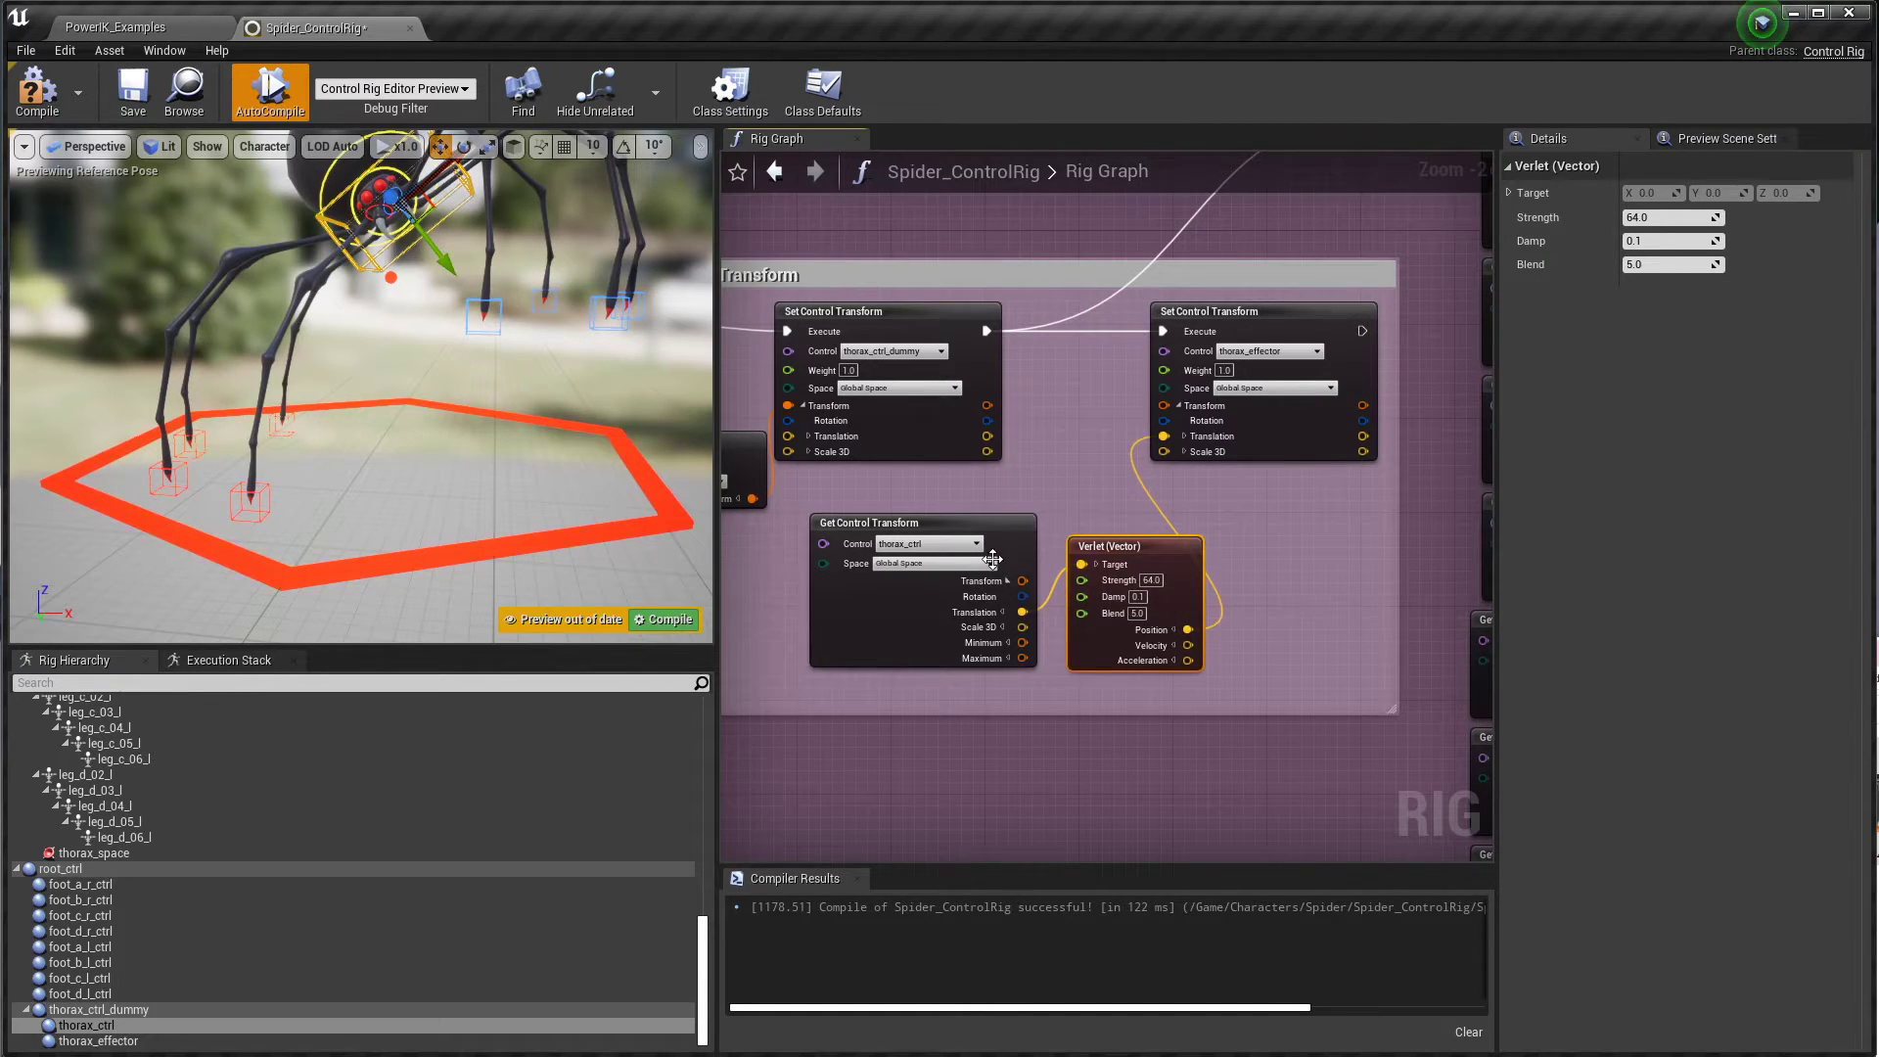
{"action": "right_click_drag", "start_coordinate": [1296, 525], "coordinate": [1071, 686]}
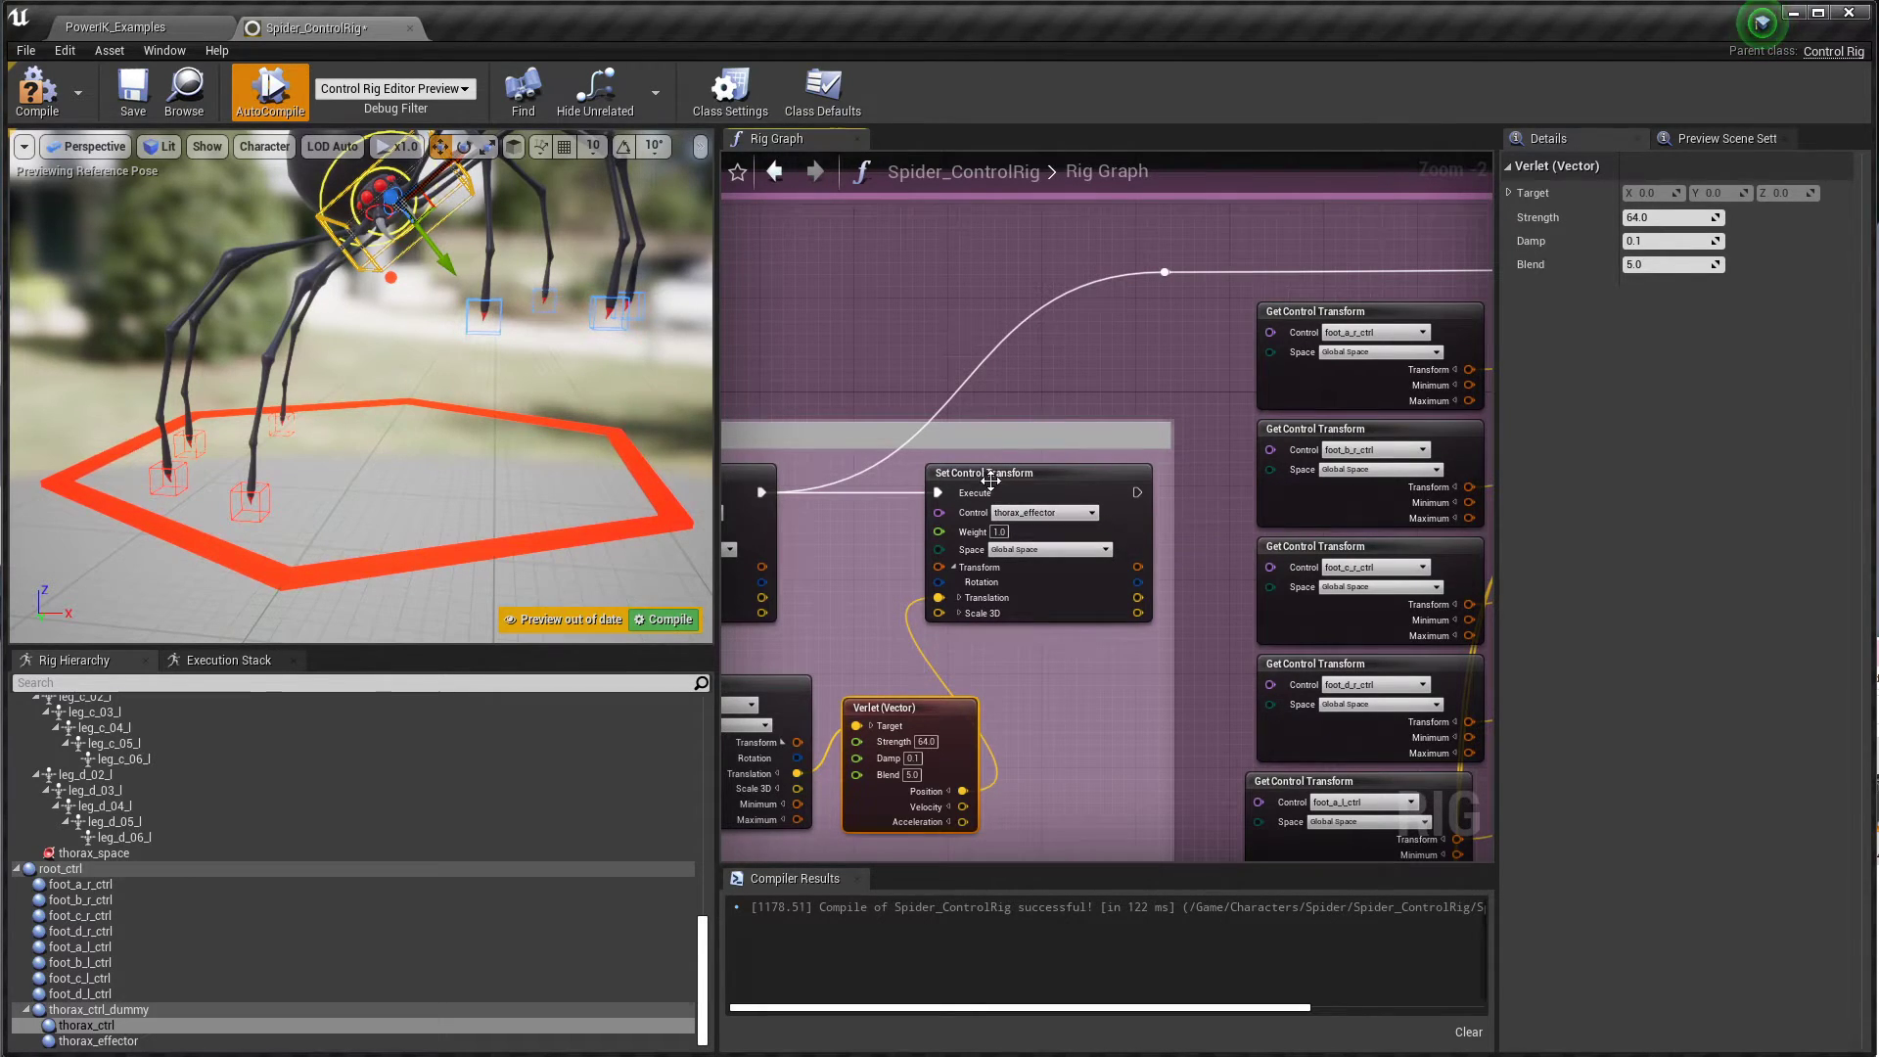
{"action": "right_click_drag", "start_coordinate": [1114, 643], "coordinate": [1298, 602]}
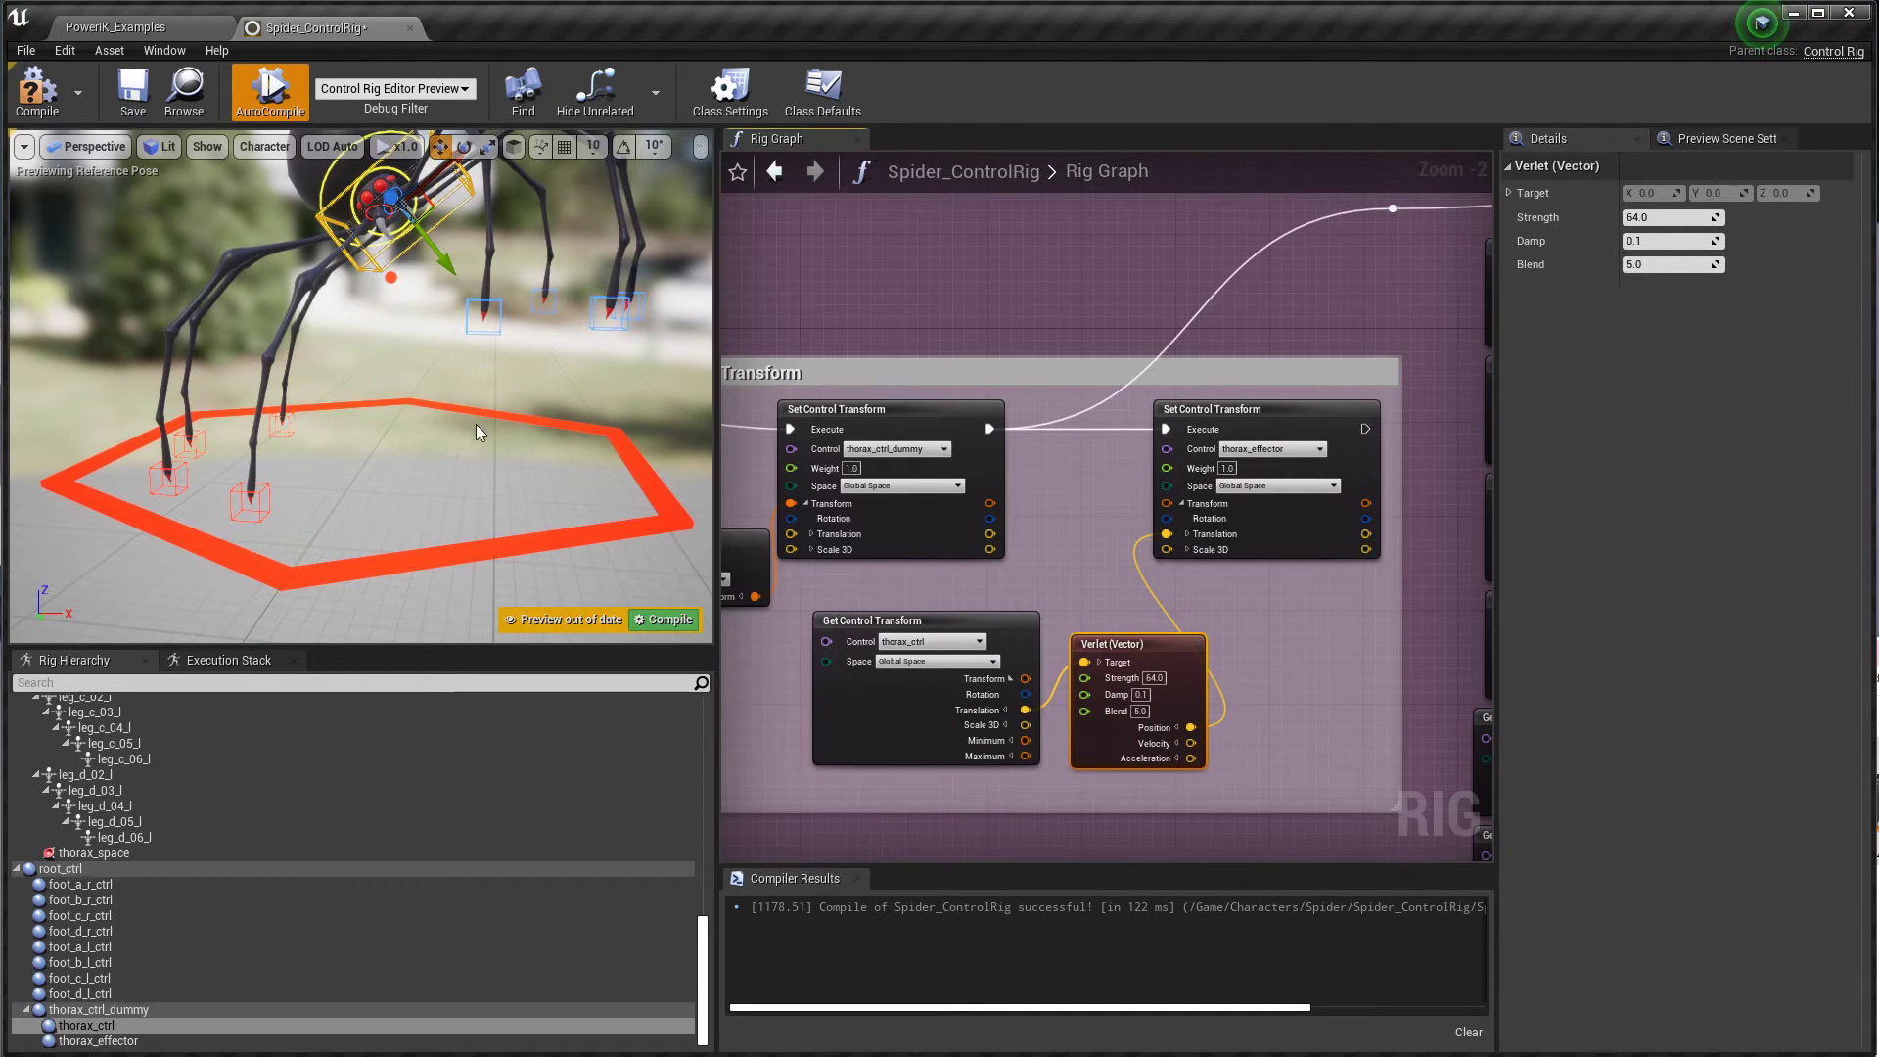
{"action": "right_click_drag", "start_coordinate": [963, 588], "coordinate": [1026, 573]}
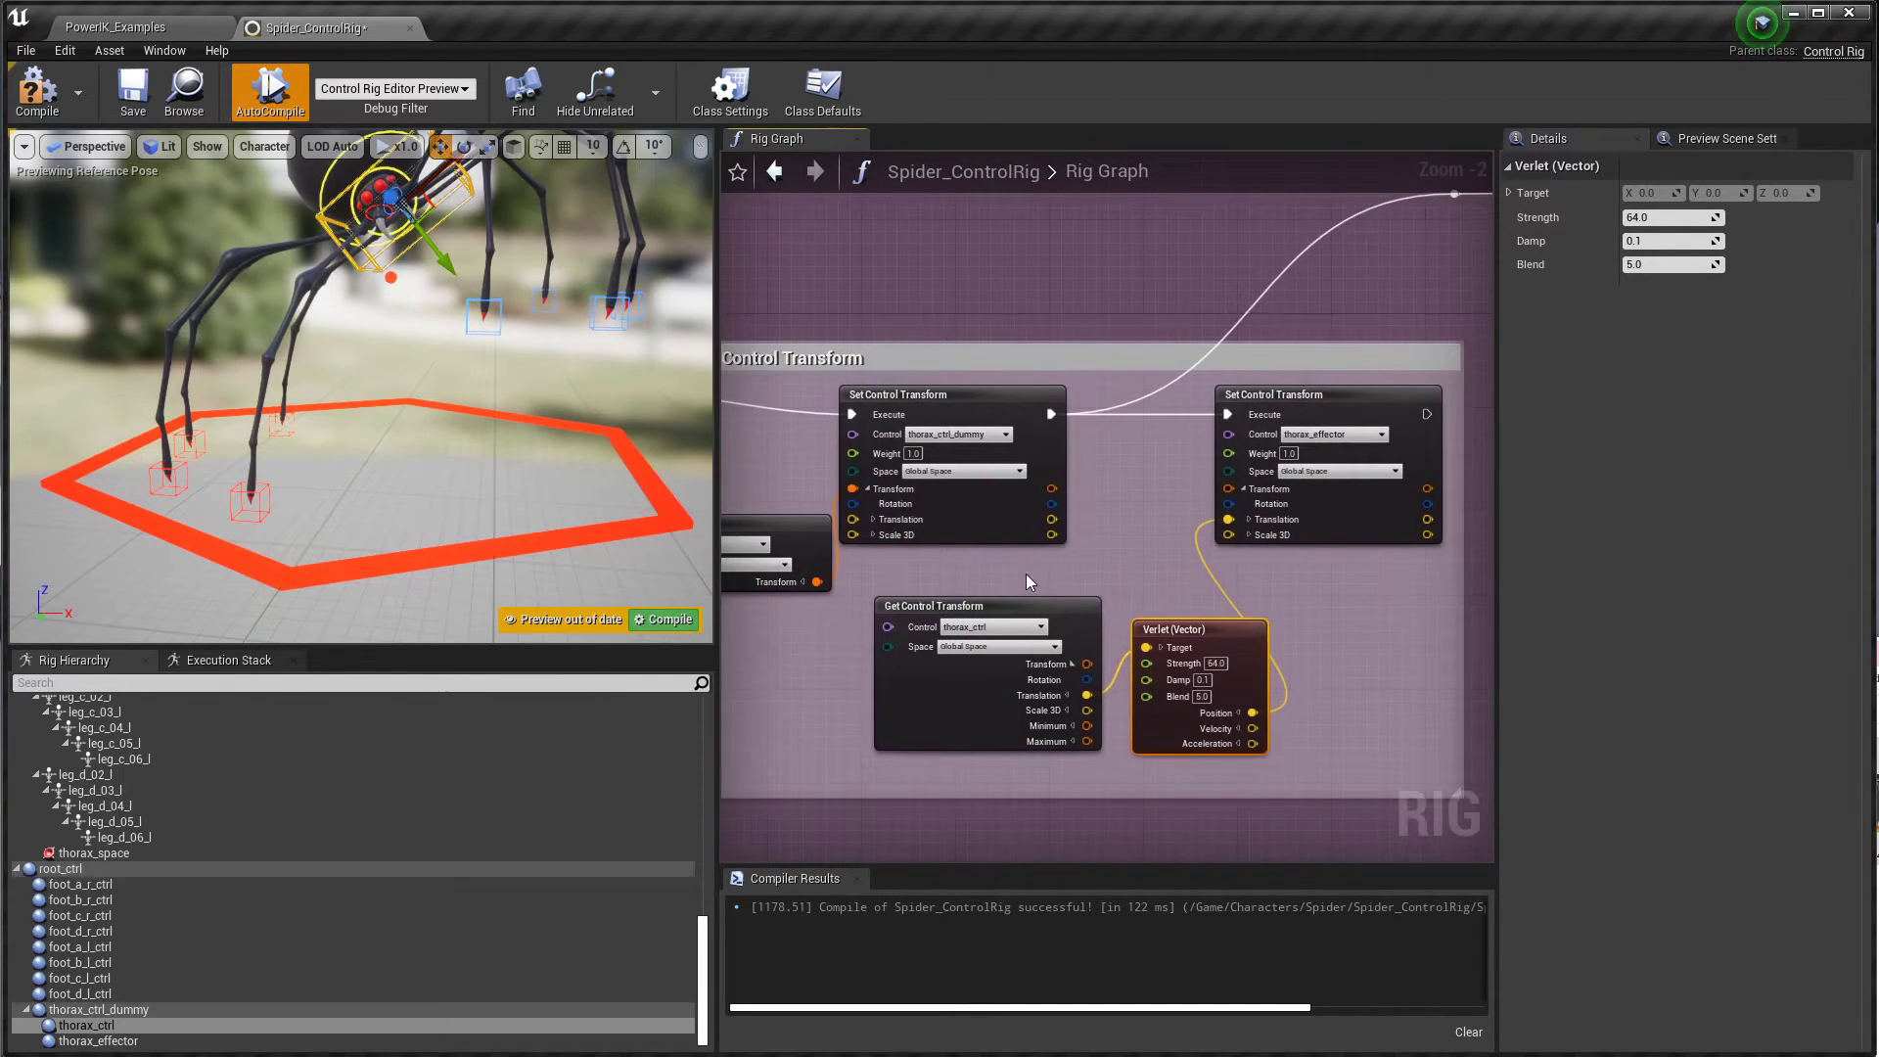
{"action": "right_click_drag", "start_coordinate": [1282, 606], "coordinate": [976, 578]}
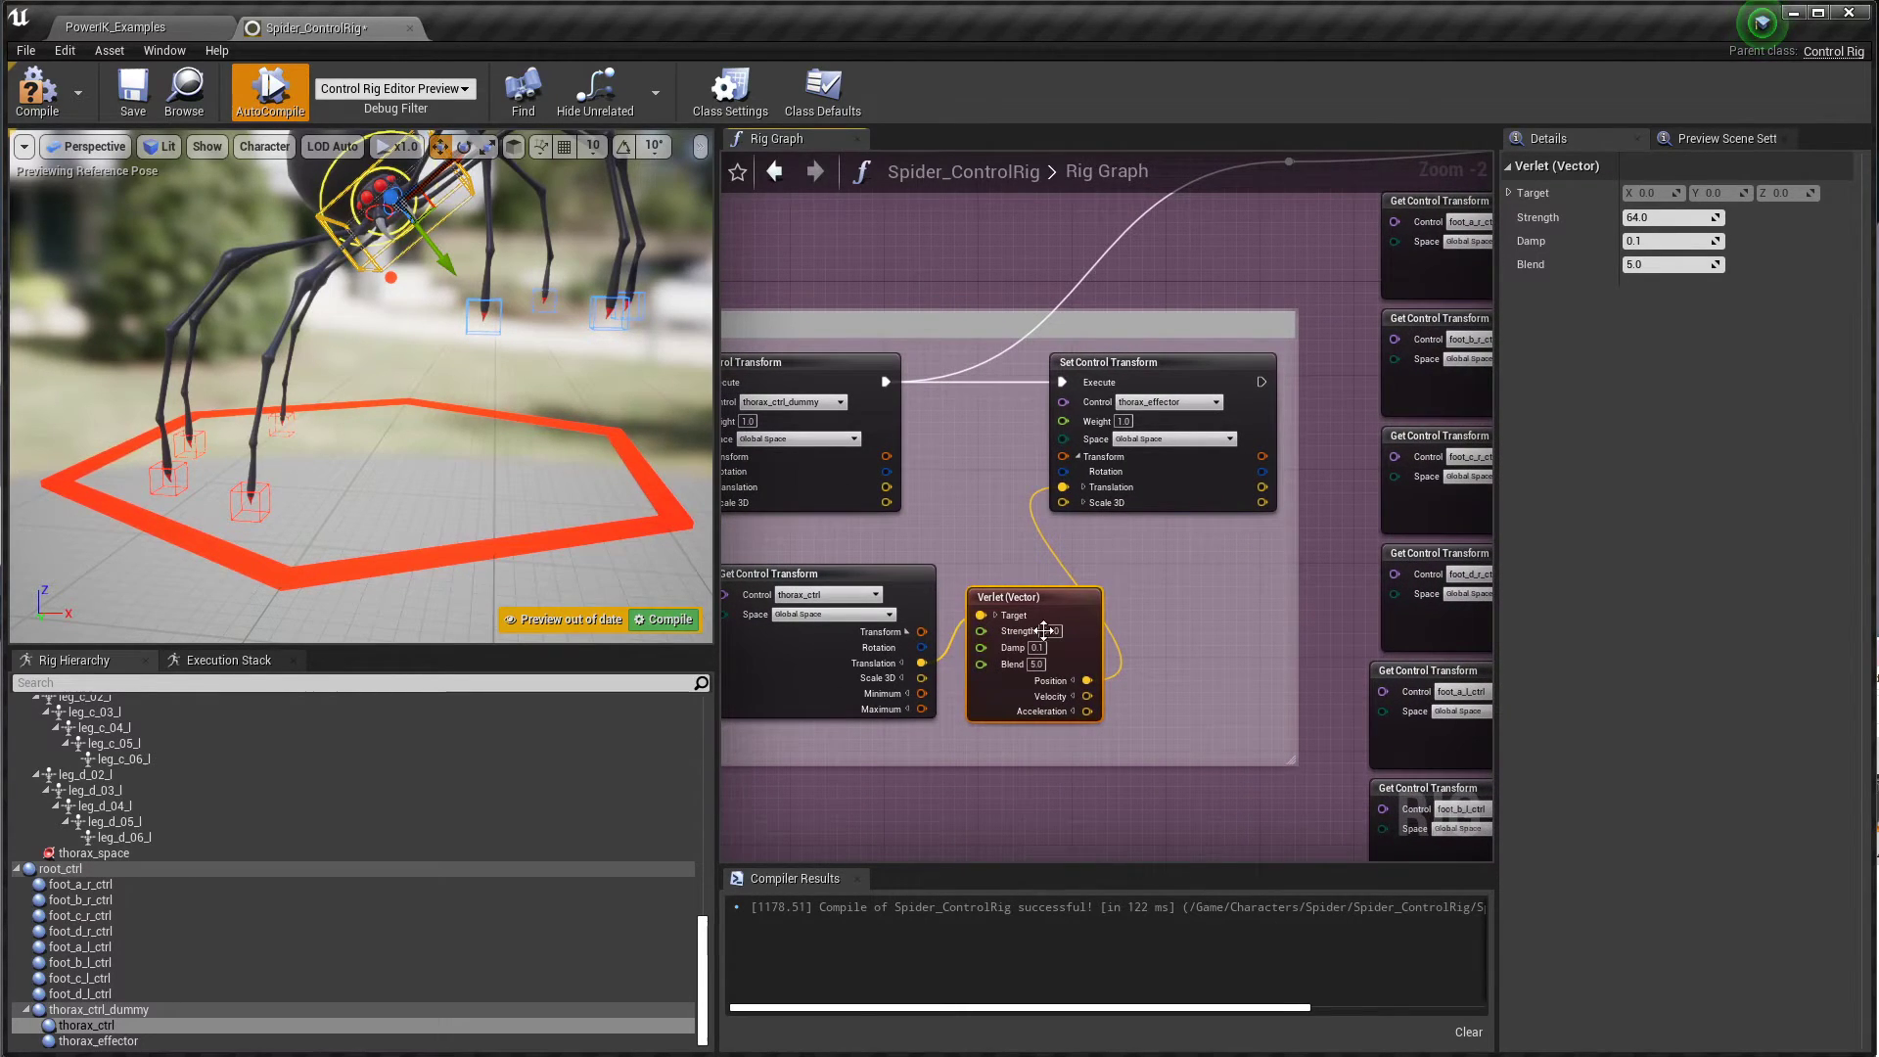
Step: Select the Set Control Transform node for thorax_effector and look over the neighbouring foot control nodes
{"action": "right_click_drag", "start_coordinate": [1095, 591], "coordinate": [998, 545]}
{"action": "left_click", "coordinate": [1011, 541]}
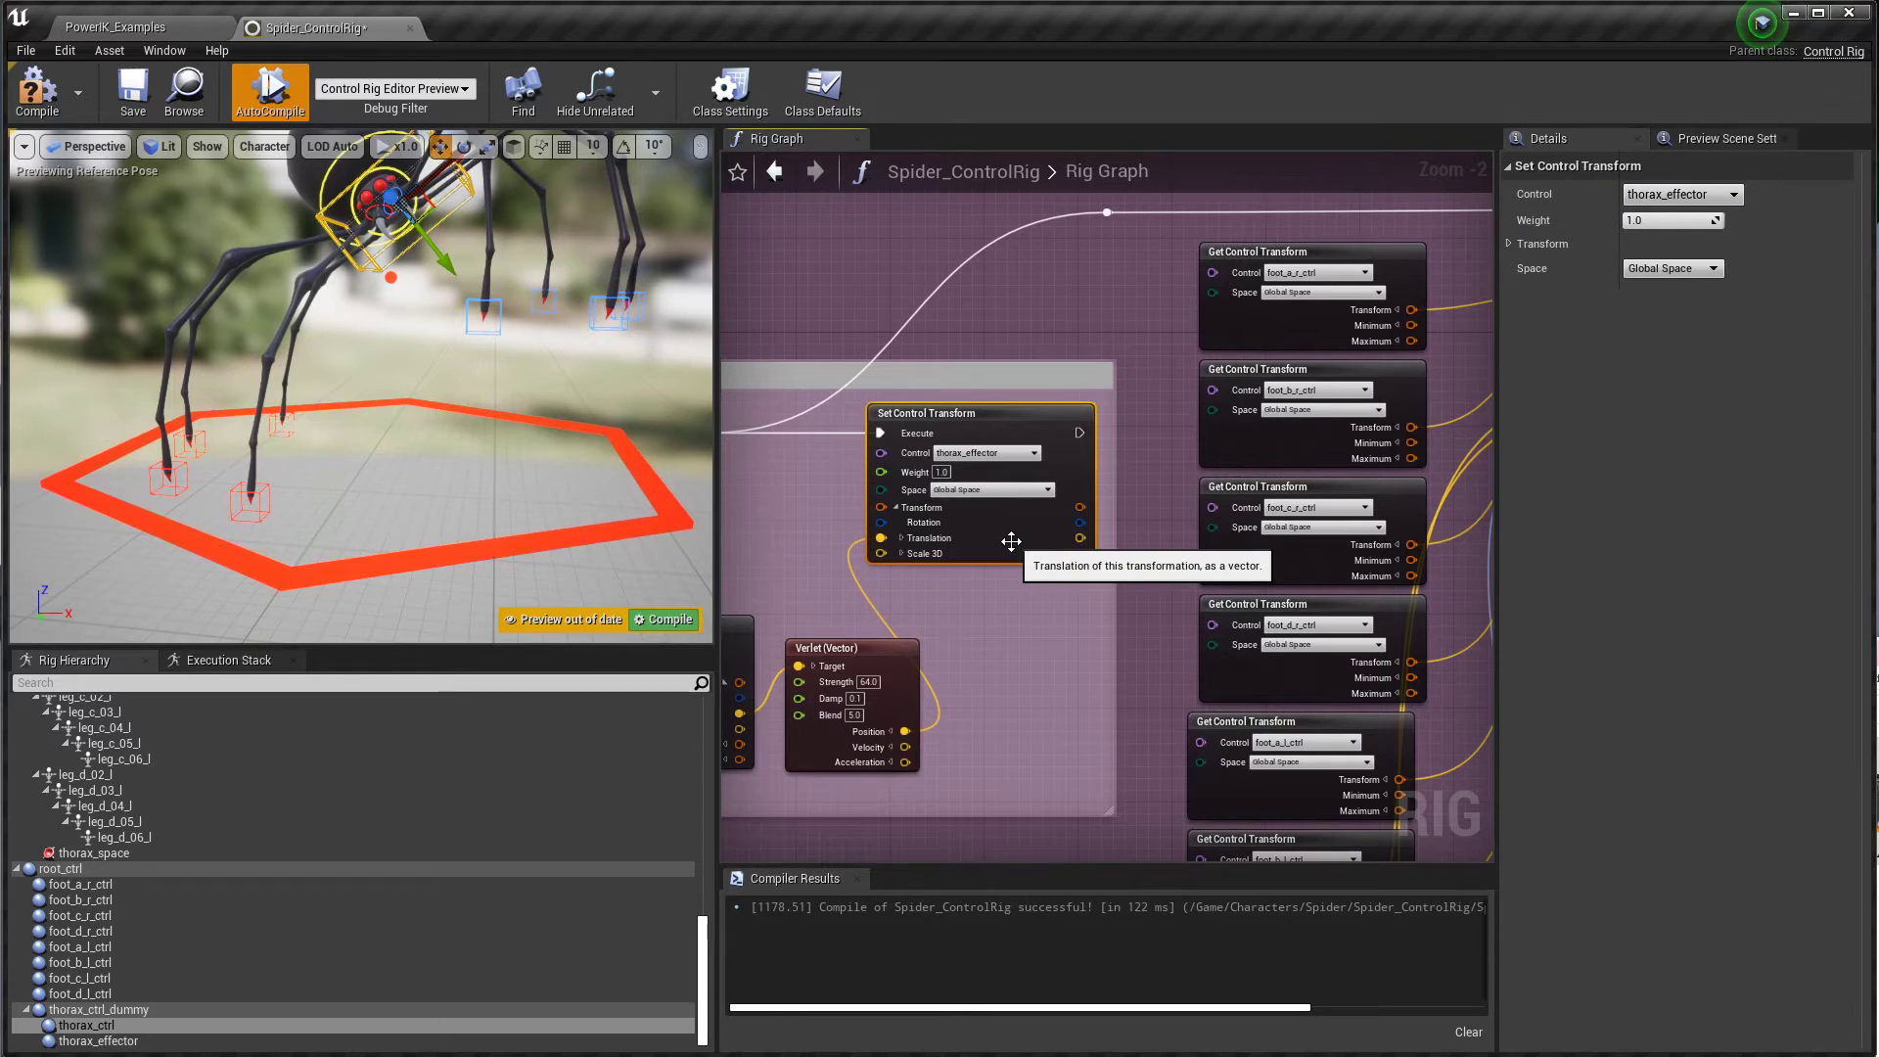
{"action": "scroll", "coordinate": [1060, 741], "scroll_direction": "down", "scroll_amount": 3}
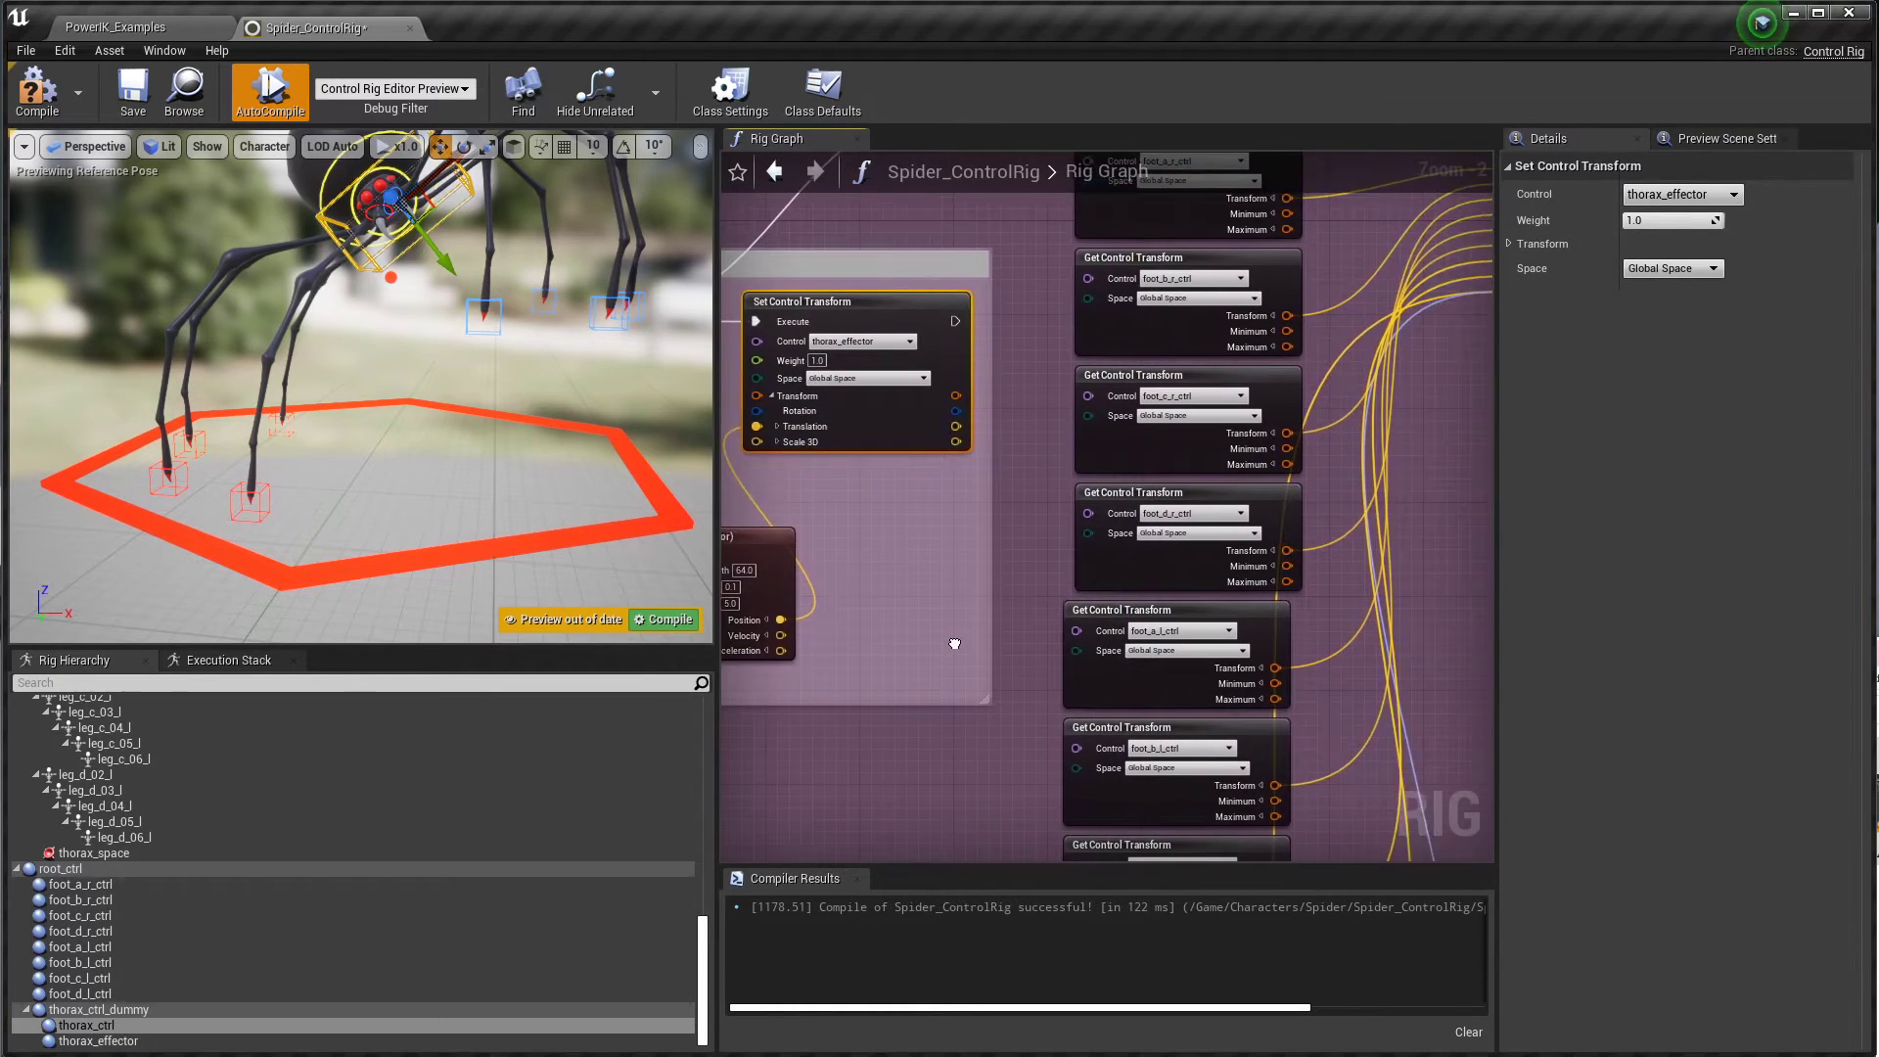
Step: Examine the PowerIK Solver node and expand effector 8 to inspect its thorax bone, position and rotation settings
{"action": "scroll", "coordinate": [893, 584], "scroll_direction": "down", "scroll_amount": 2}
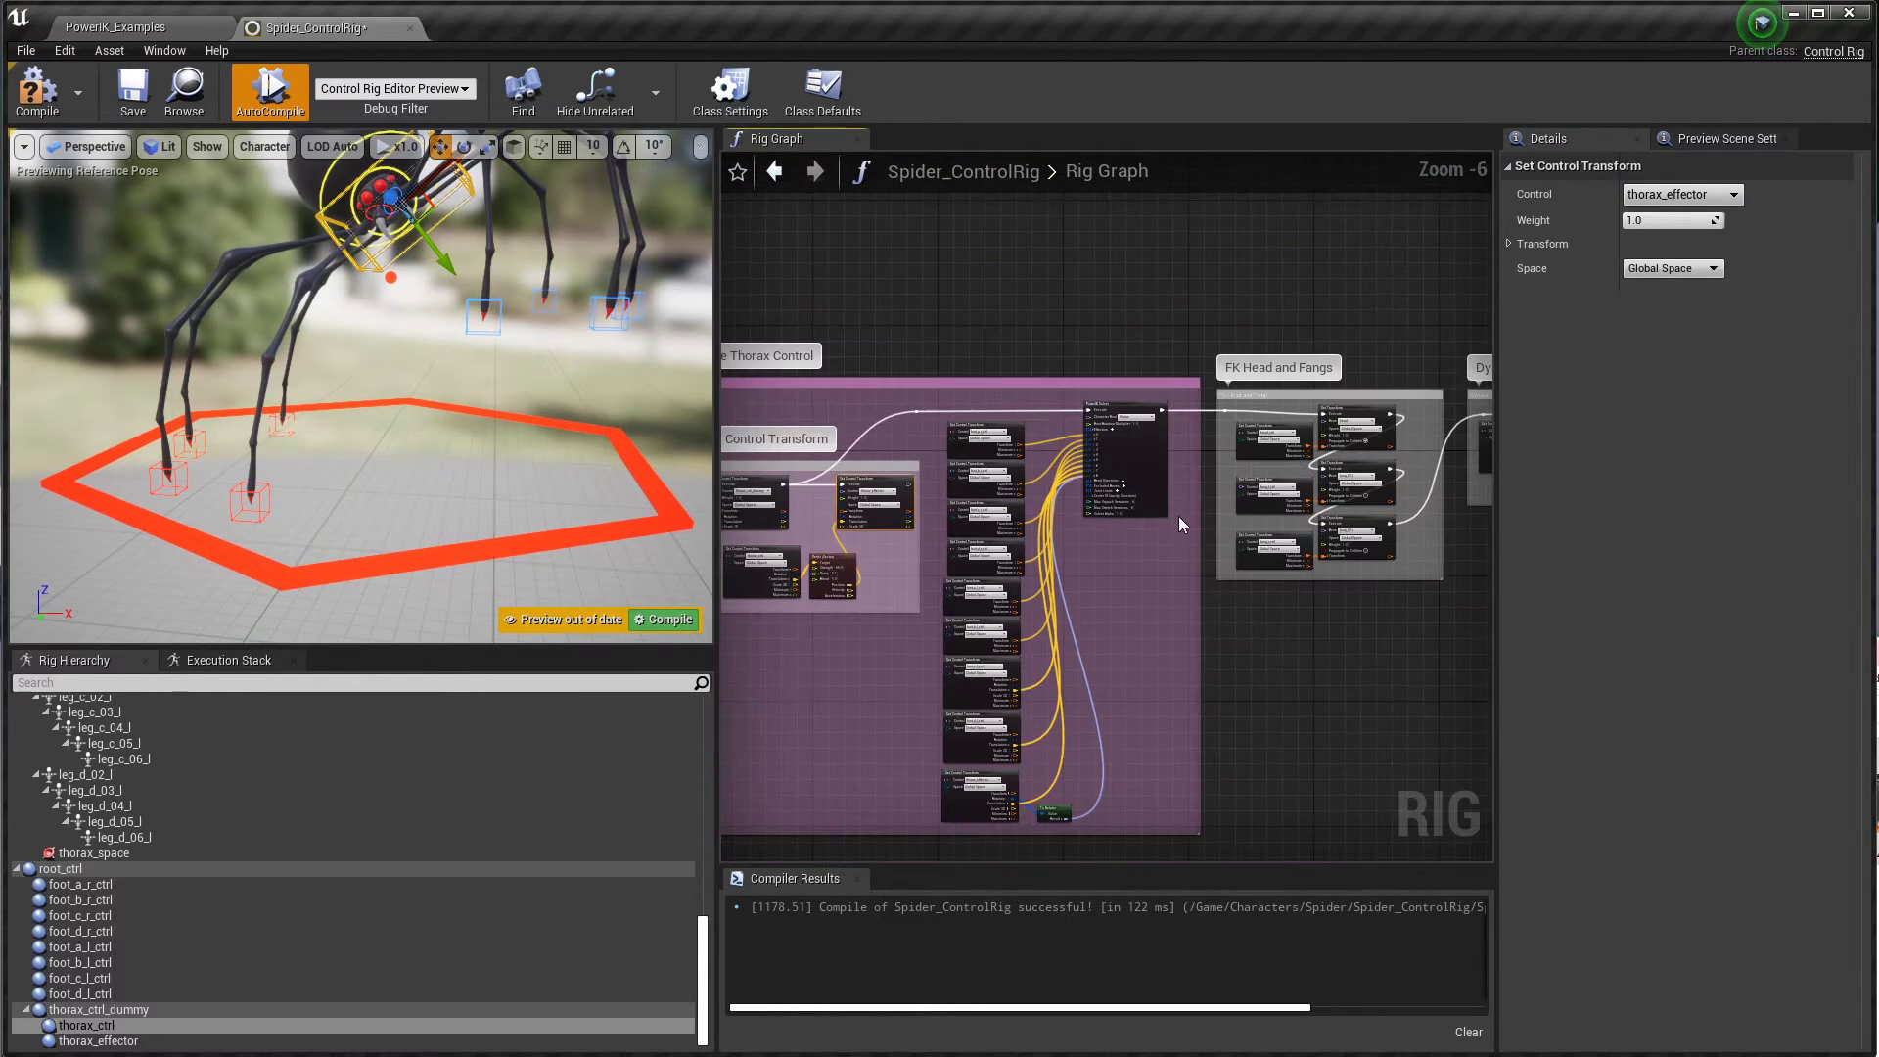
{"action": "scroll", "coordinate": [1178, 515], "scroll_direction": "up", "scroll_amount": 4}
{"action": "right_click_drag", "start_coordinate": [1179, 436], "coordinate": [1192, 624]}
{"action": "scroll", "coordinate": [1192, 625], "scroll_direction": "up", "scroll_amount": 1}
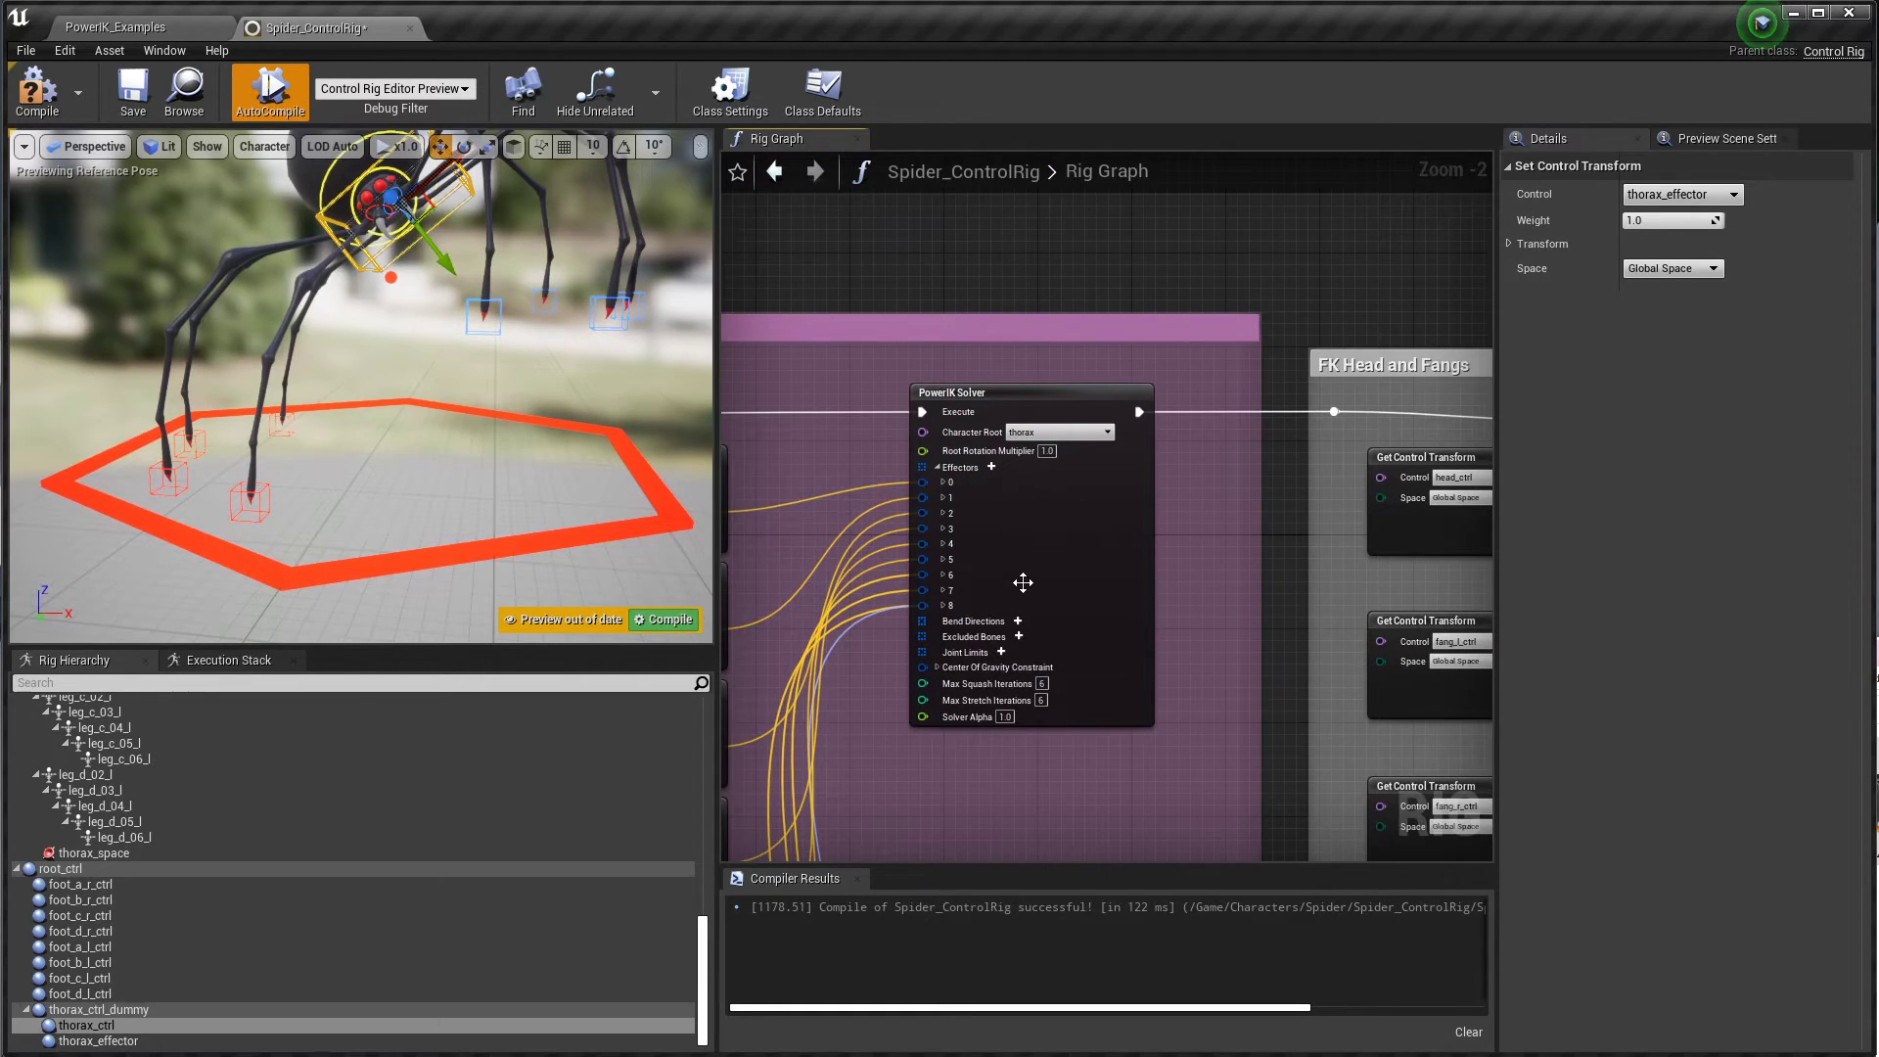
{"action": "scroll", "coordinate": [1014, 578], "scroll_direction": "up", "scroll_amount": 2}
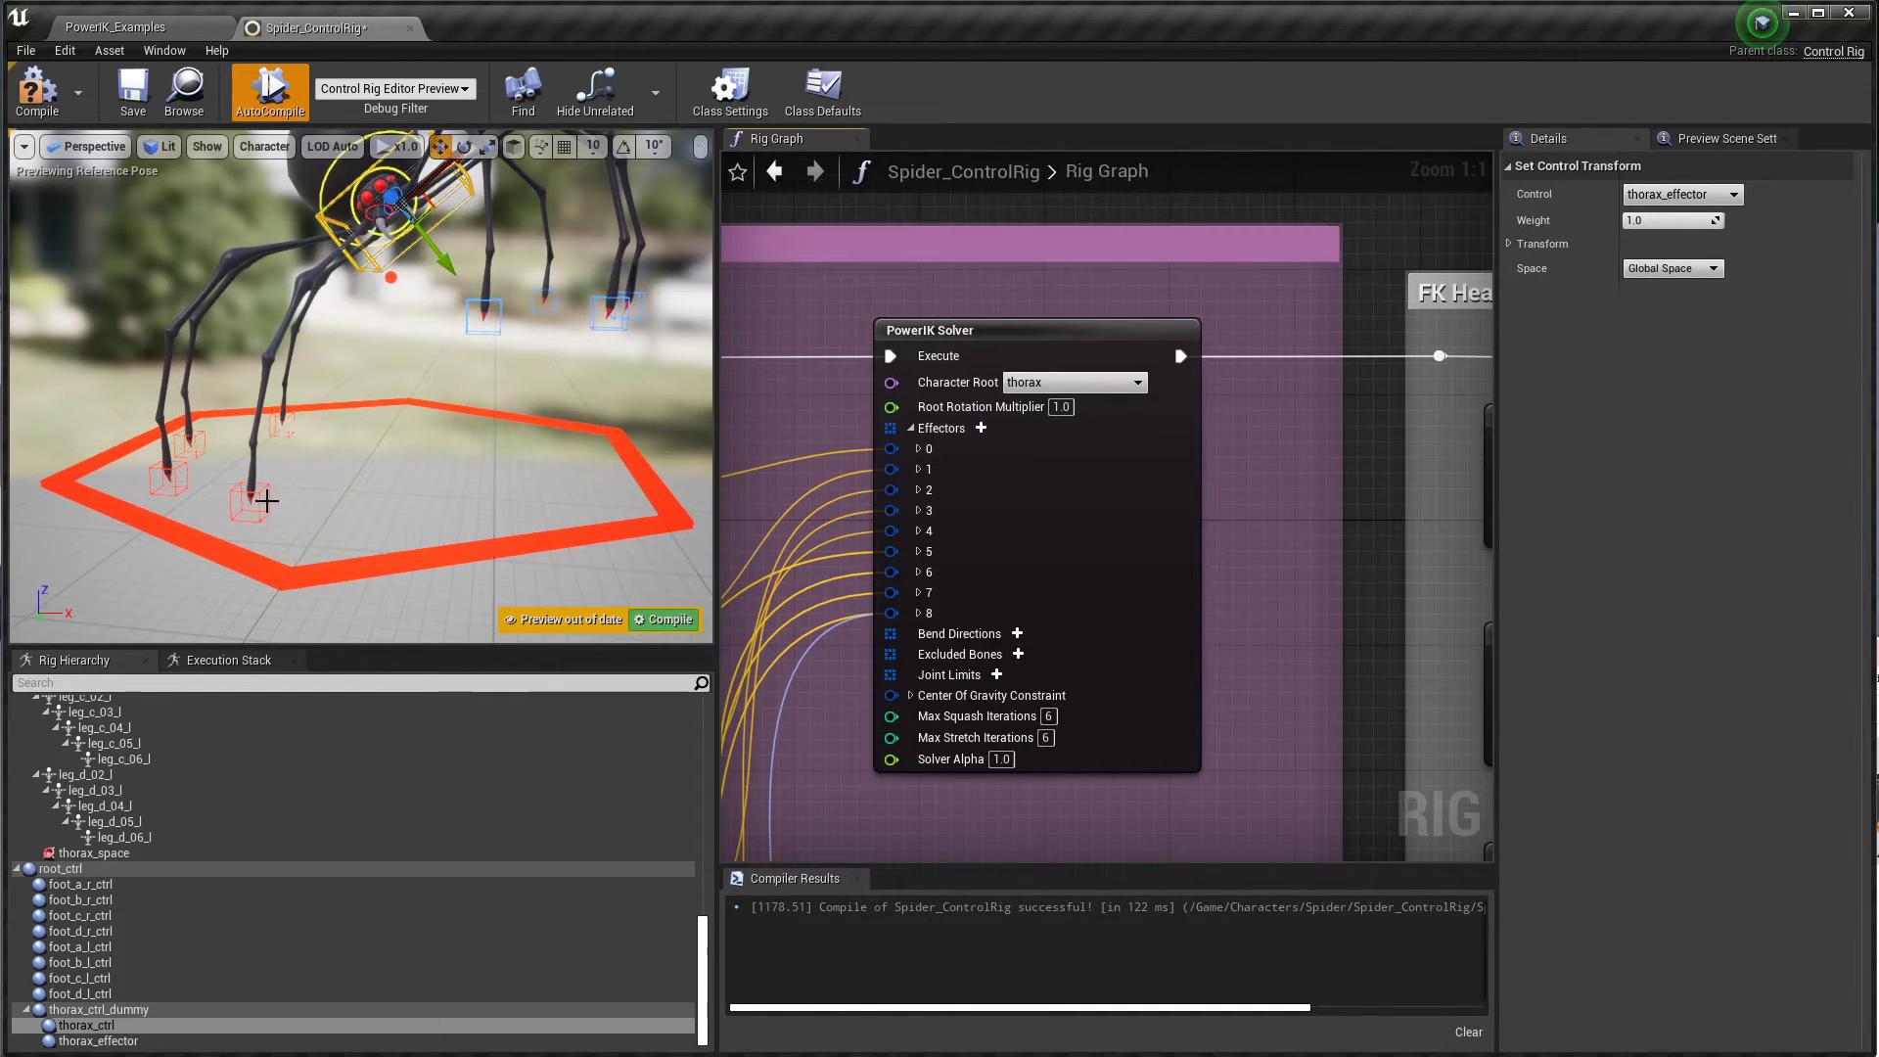
{"action": "left_click", "coordinate": [919, 613]}
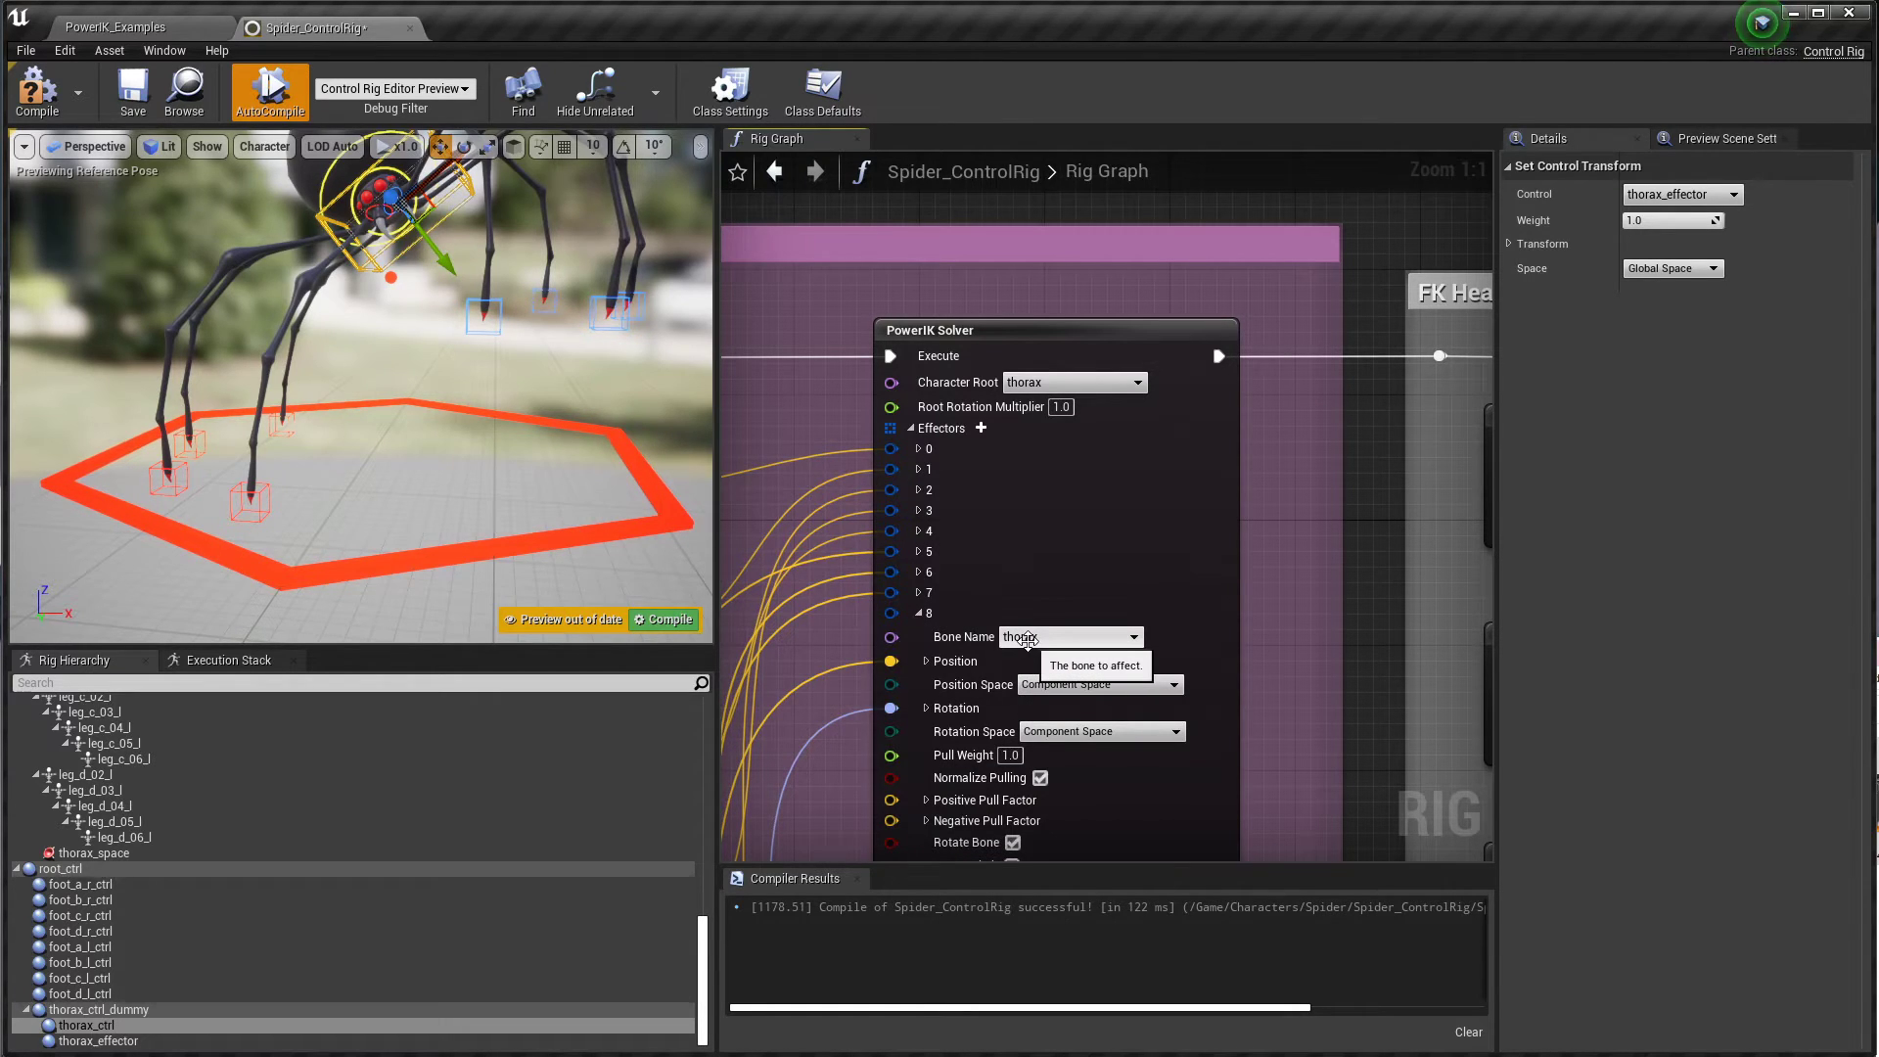
Step: Move thorax_ctrl back and forth along its Y axis to test the thorax effector
{"action": "mouse_move", "coordinate": [432, 343]}
{"action": "right_mouse_down"}
{"action": "mouse_move", "coordinate": [431, 436]}
{"action": "mouse_move", "coordinate": [432, 341]}
{"action": "right_mouse_up"}
{"action": "left_click", "coordinate": [436, 281]}
{"action": "left_click_drag", "start_coordinate": [422, 315], "coordinate": [420, 253]}
{"action": "key", "text": "e"}
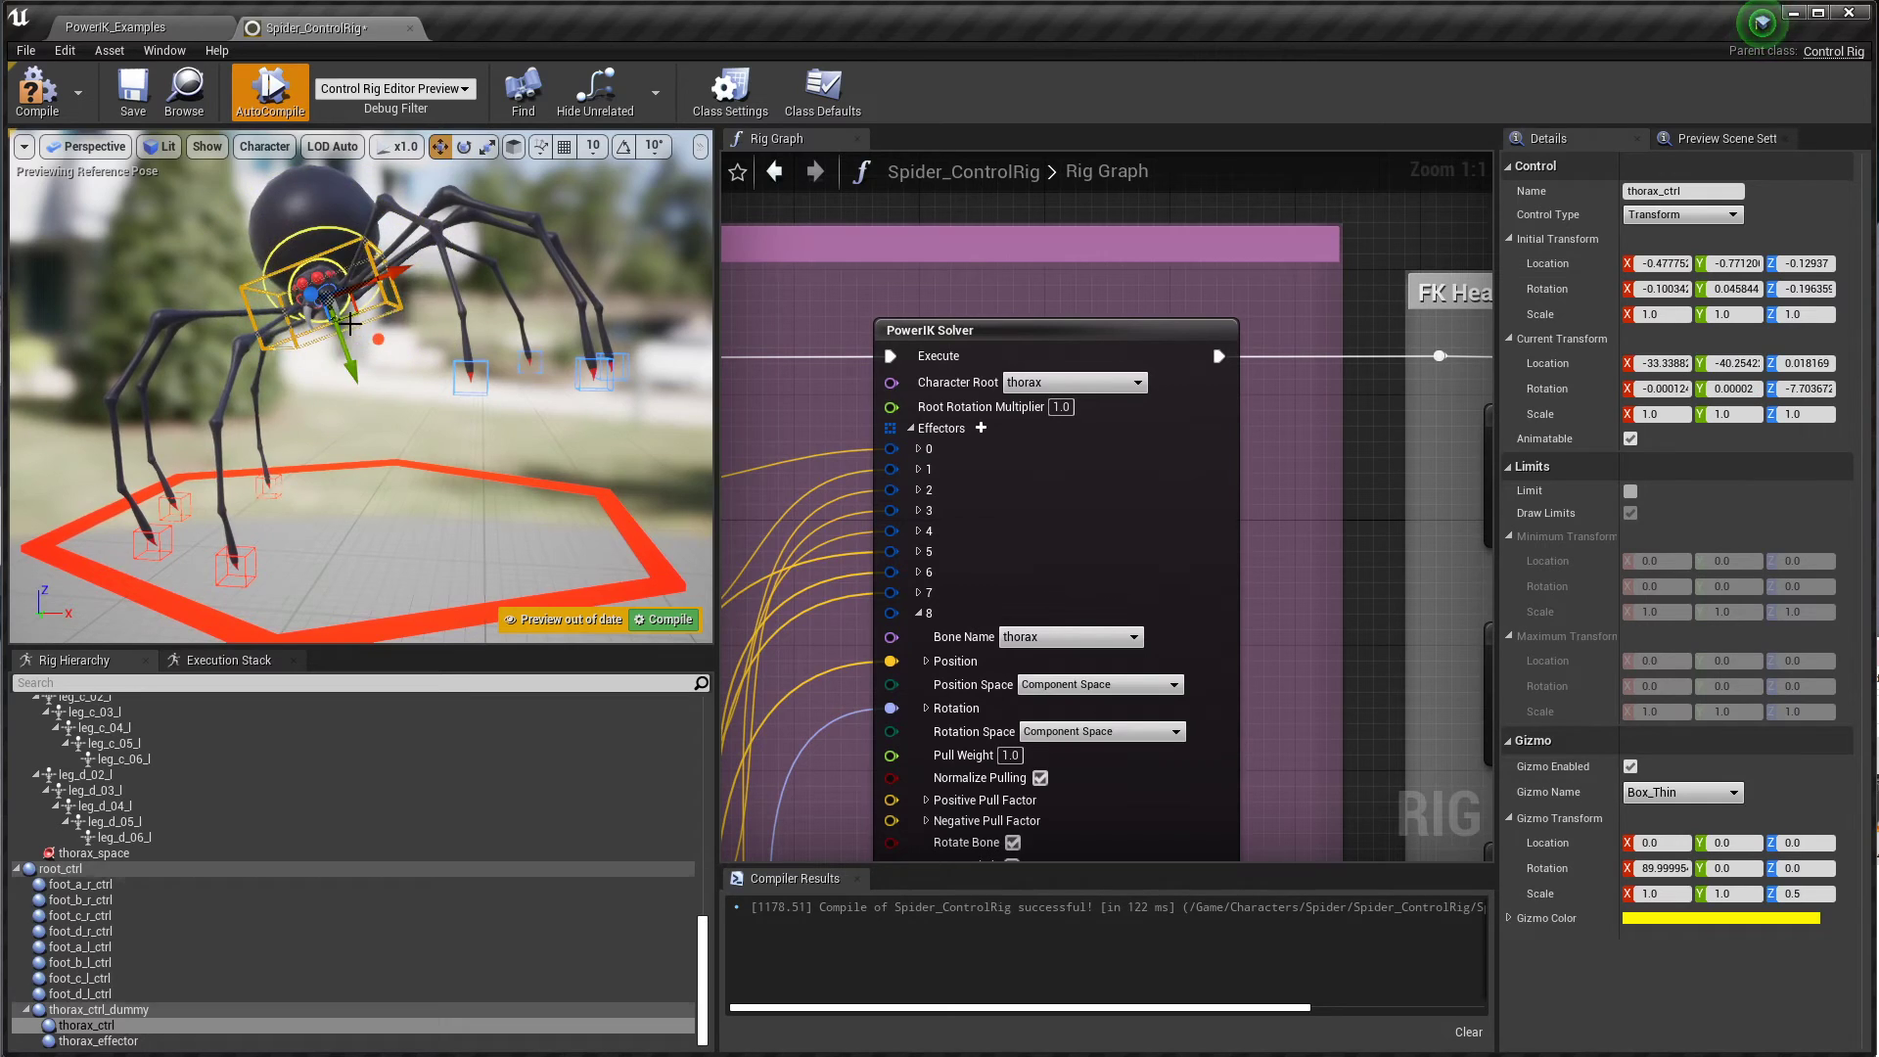
{"action": "key", "text": "w"}
{"action": "left_click_drag", "start_coordinate": [350, 309], "coordinate": [379, 410]}
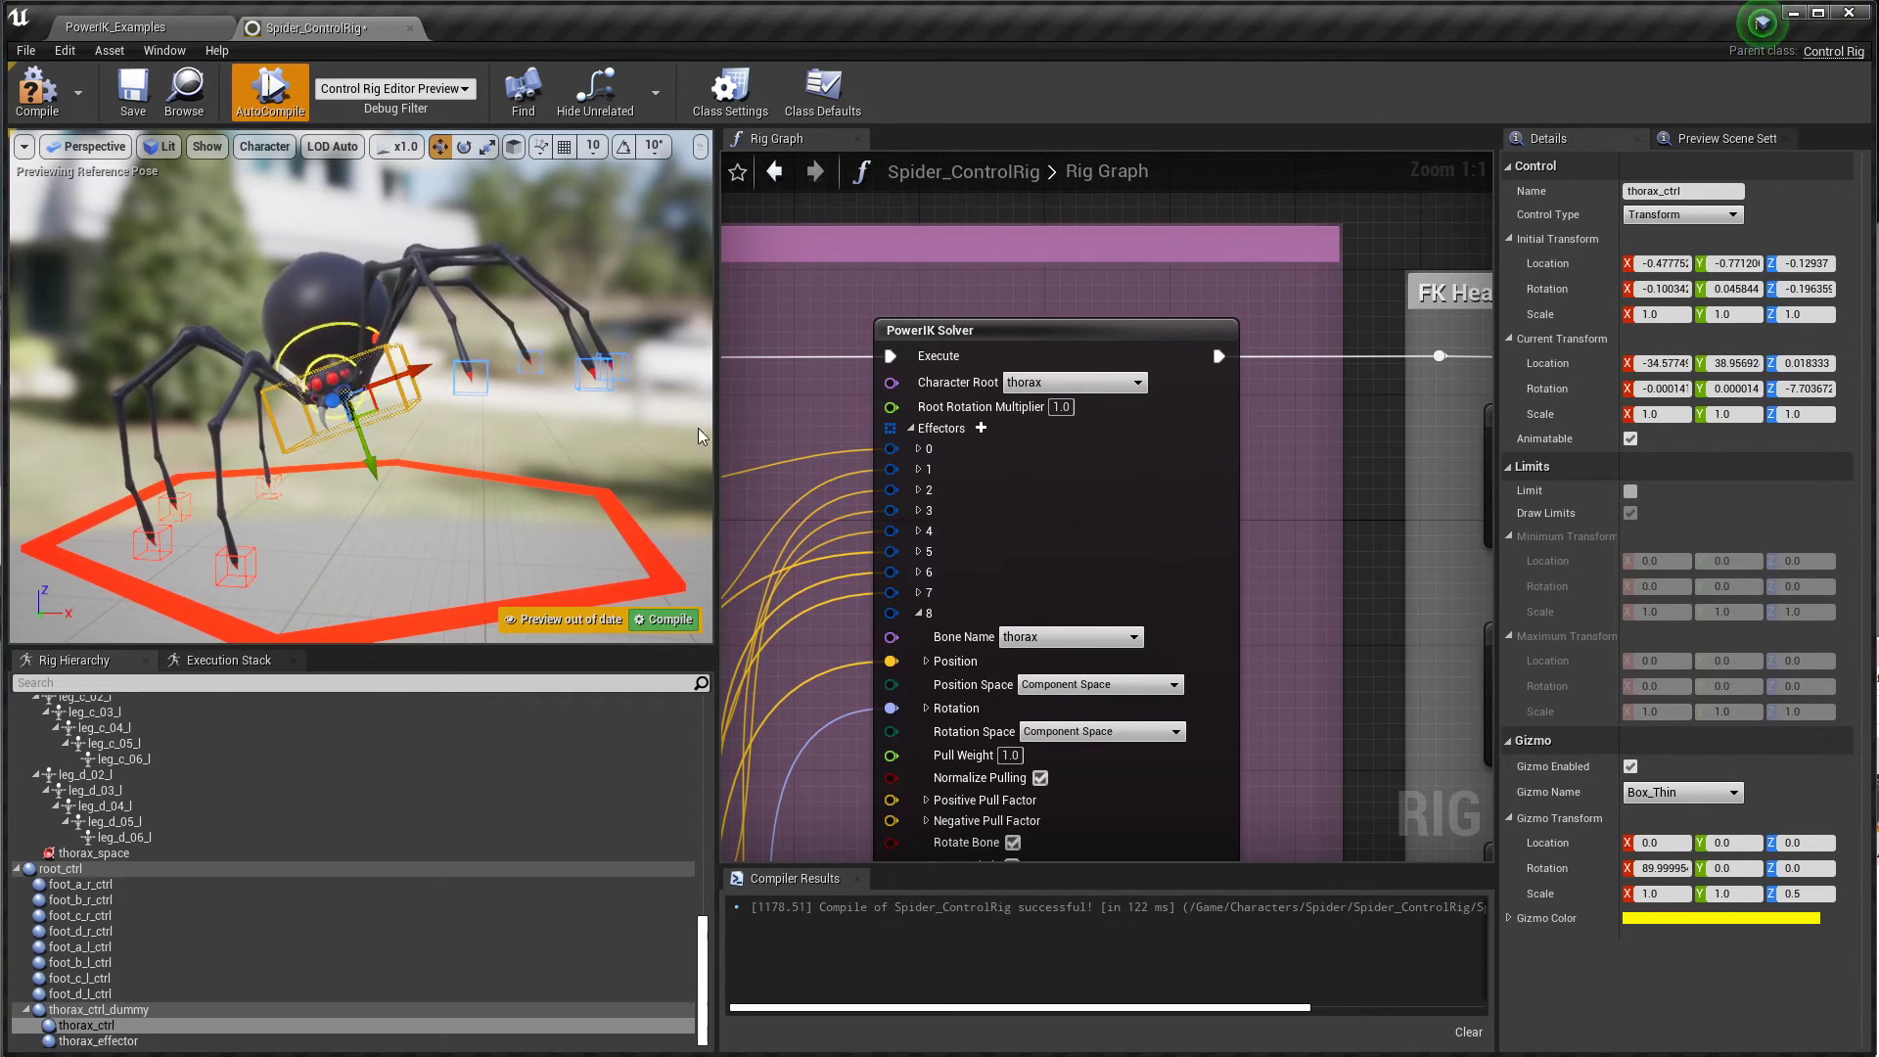
Step: Break the link from the PowerIK Solver's execution output and move thorax_ctrl back along its Y axis
{"action": "right_click", "coordinate": [1220, 356]}
{"action": "left_click", "coordinate": [1262, 385]}
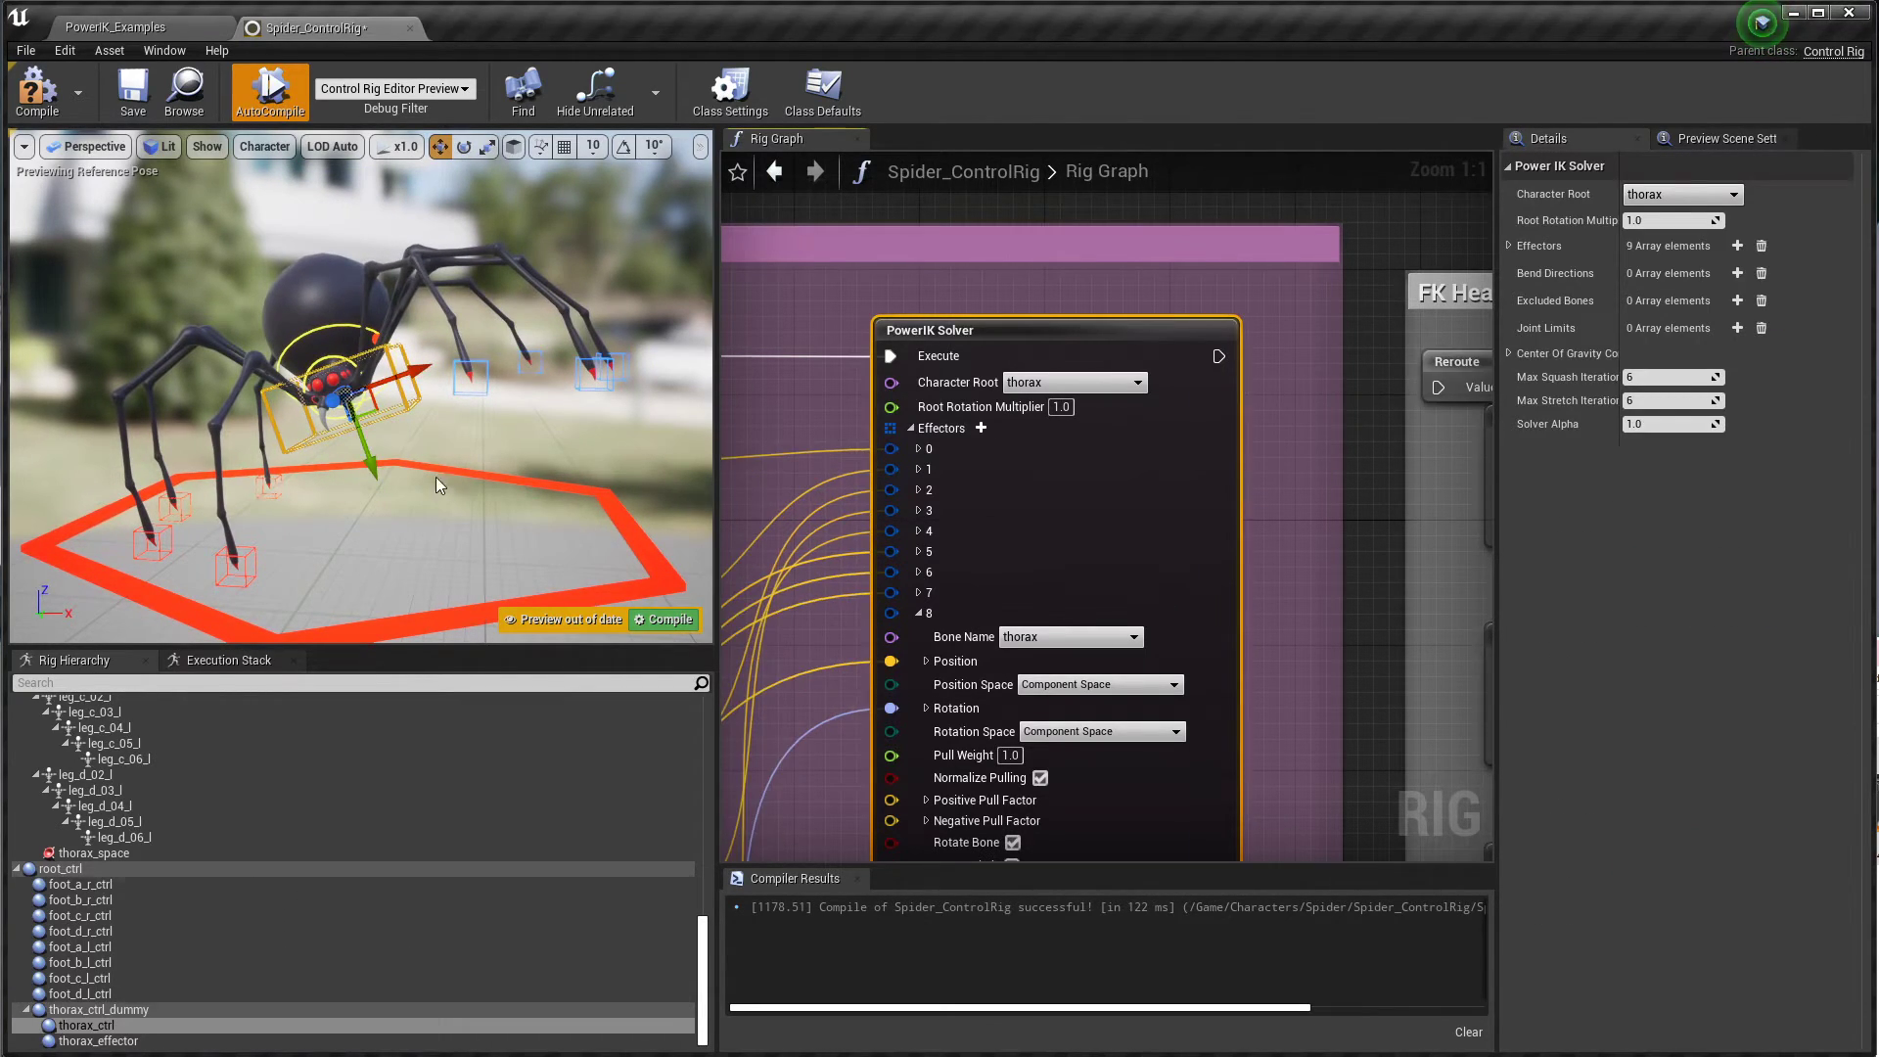
{"action": "left_click_drag", "start_coordinate": [373, 412], "coordinate": [387, 337]}
Step: Select the spider's head_ctrl and rotate it about its X axis with the solver's execution link broken
{"action": "right_click_drag", "start_coordinate": [1376, 392], "coordinate": [1234, 536]}
{"action": "scroll", "coordinate": [937, 396], "scroll_direction": "down", "scroll_amount": 4}
{"action": "scroll", "coordinate": [894, 388], "scroll_direction": "up", "scroll_amount": 2}
{"action": "right_click_drag", "start_coordinate": [577, 353], "coordinate": [486, 444]}
{"action": "left_click", "coordinate": [457, 340]}
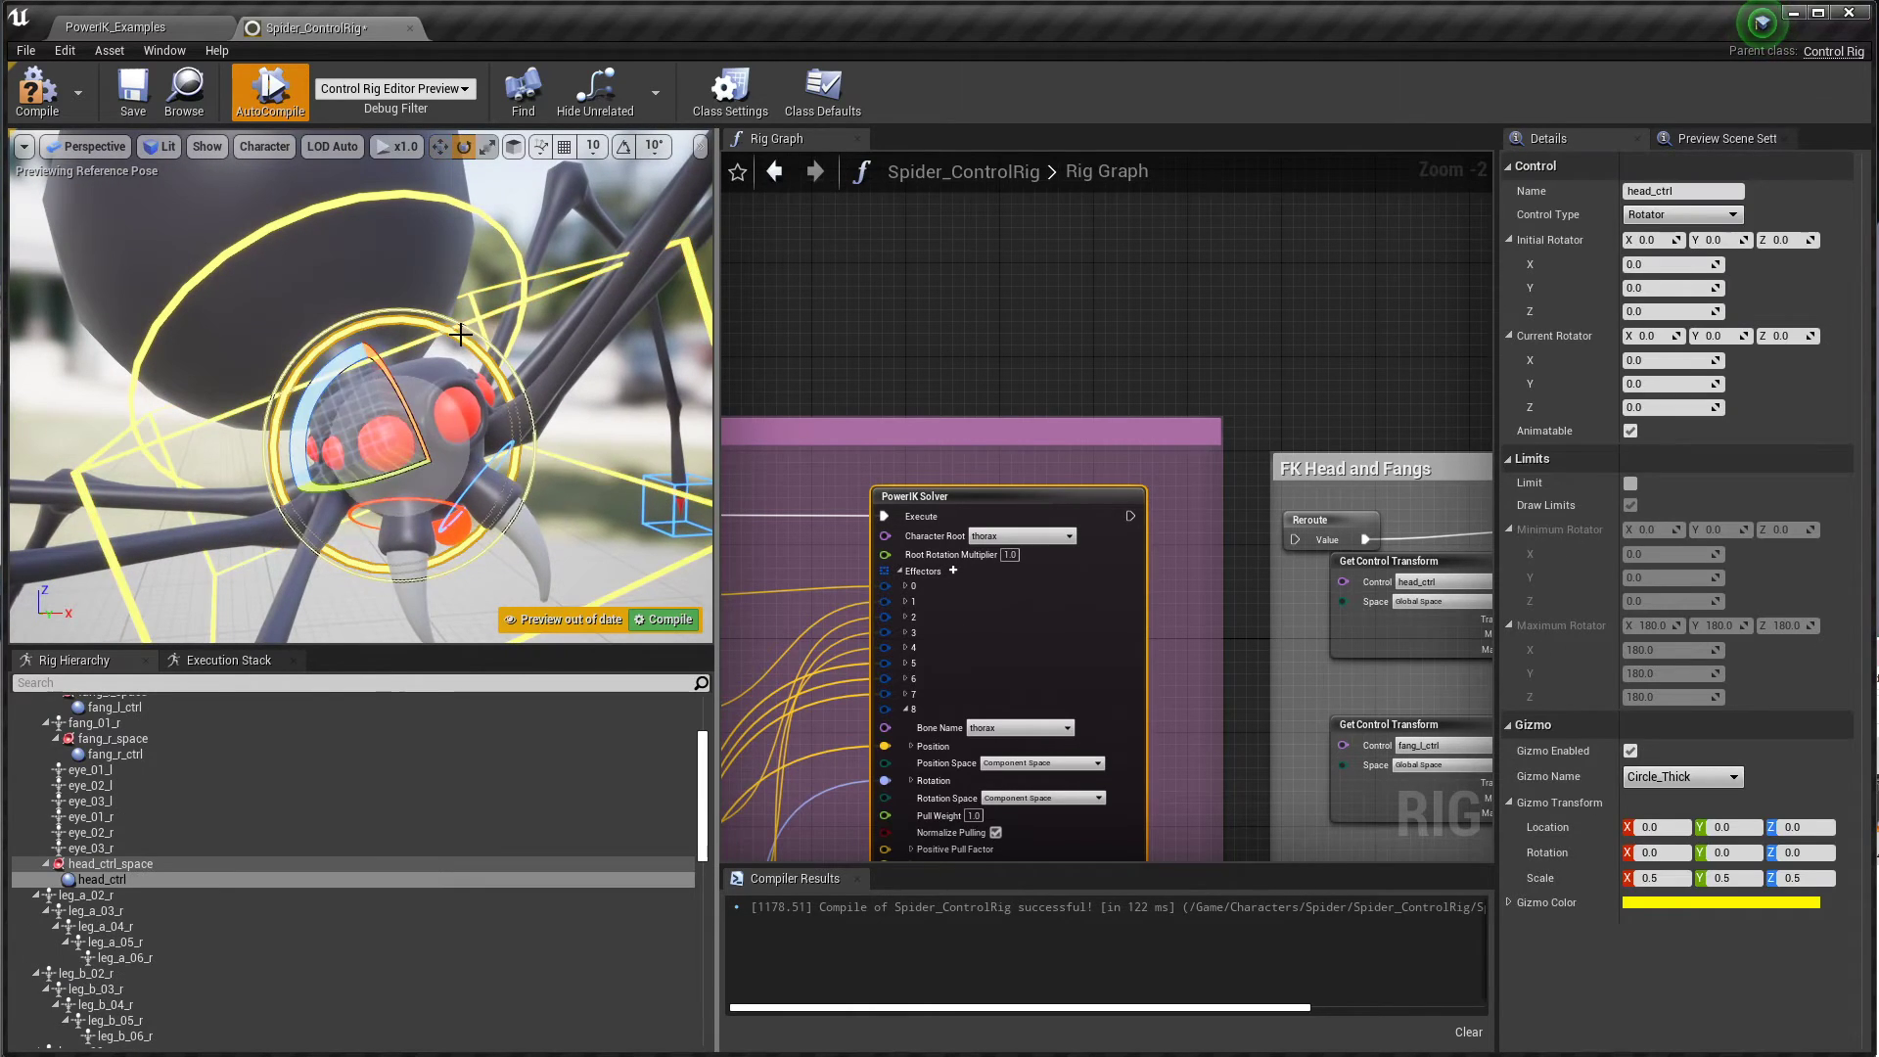
{"action": "left_click_drag", "start_coordinate": [399, 383], "coordinate": [525, 429]}
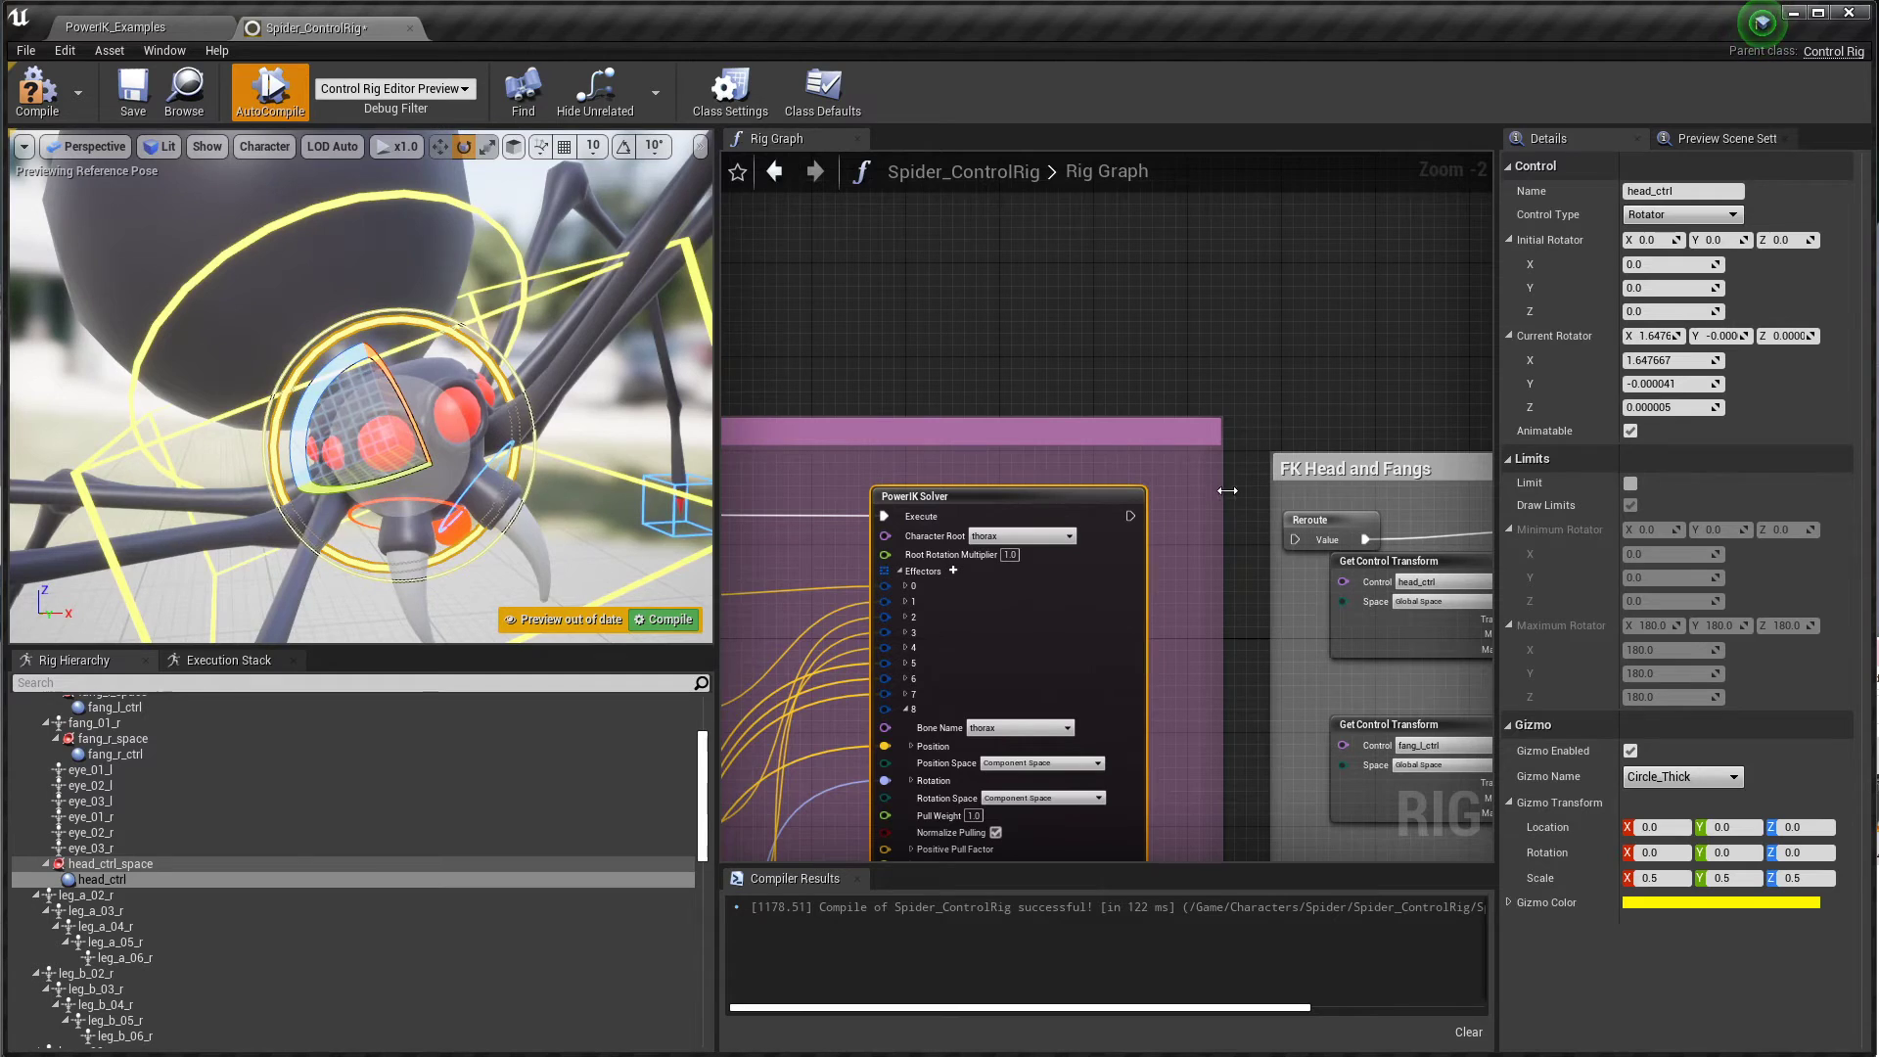
Step: Reconnect the PowerIK Solver's execution output to the FK Head and Fangs reroute node and examine that group's head and fang transforms
{"action": "right_click_drag", "start_coordinate": [1230, 552], "coordinate": [1090, 530]}
{"action": "left_click_drag", "start_coordinate": [990, 494], "coordinate": [1159, 520]}
{"action": "right_click_drag", "start_coordinate": [1168, 608], "coordinate": [835, 529]}
{"action": "scroll", "coordinate": [984, 519], "scroll_direction": "up", "scroll_amount": 1}
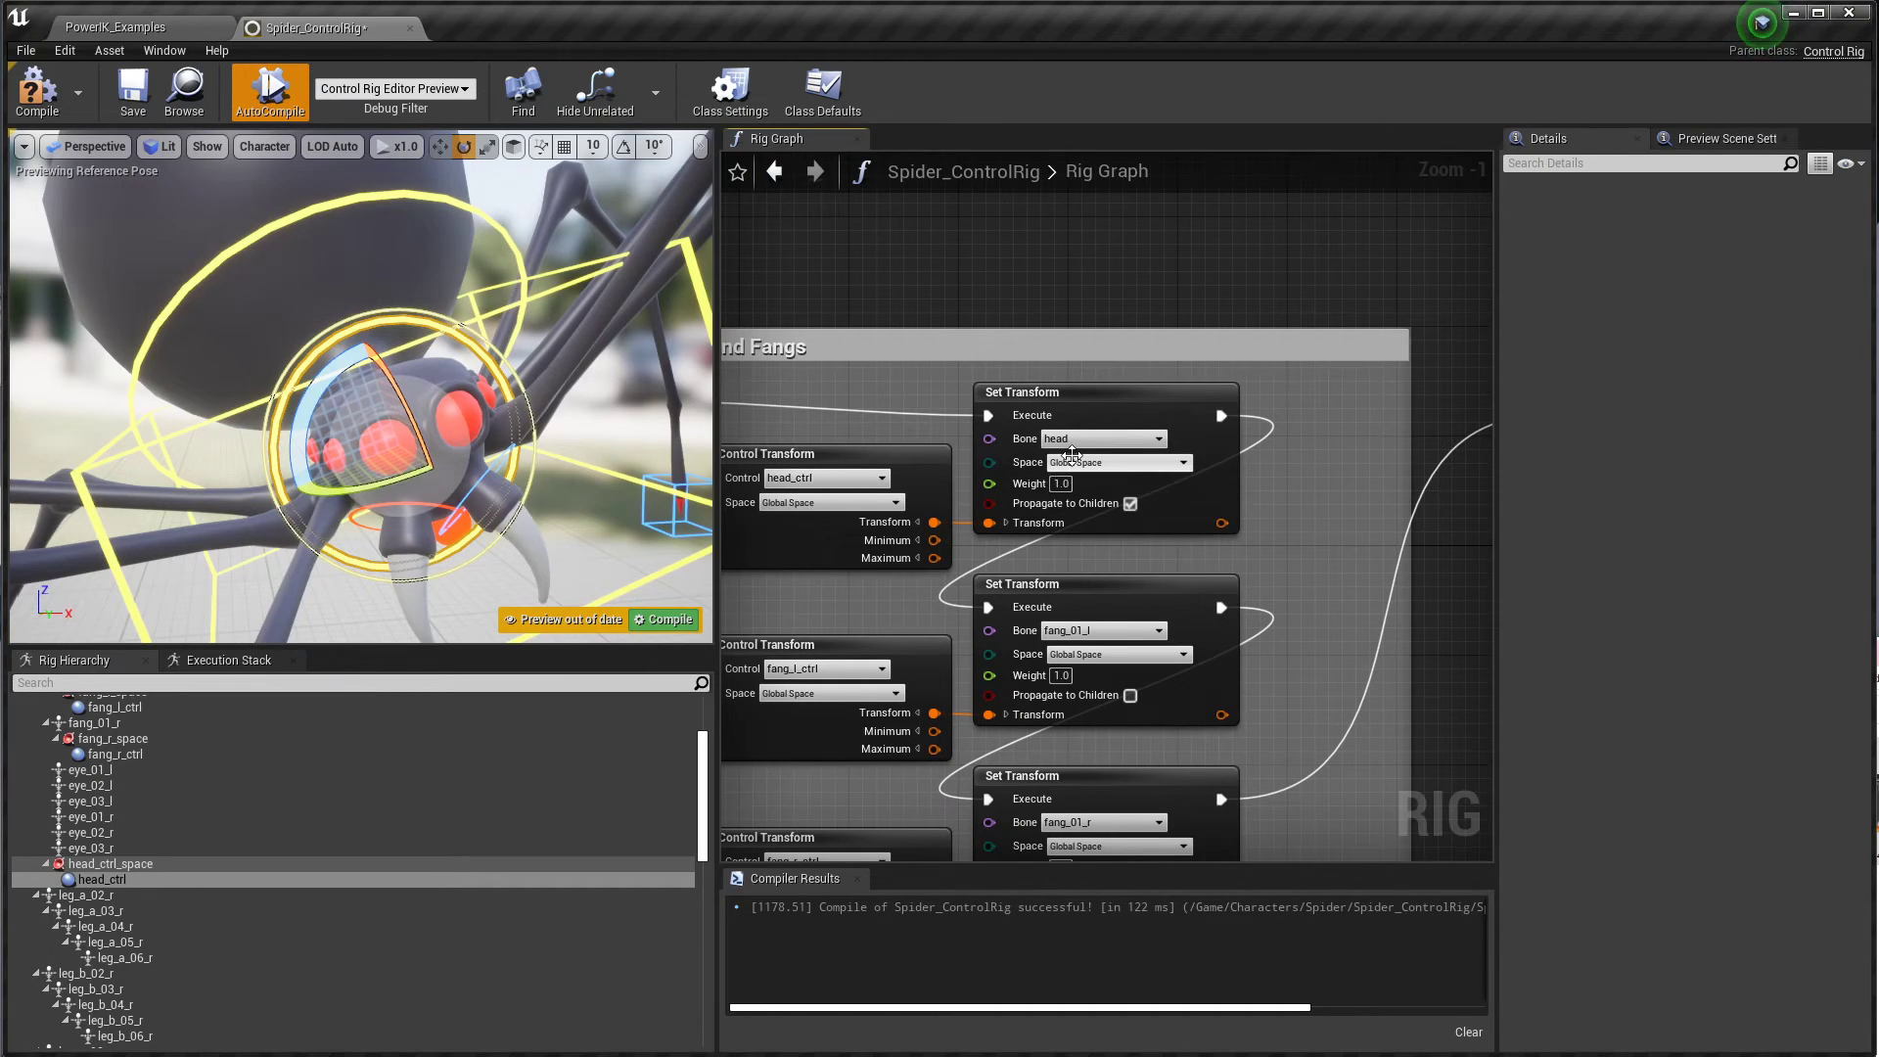
{"action": "right_click_drag", "start_coordinate": [1308, 729], "coordinate": [1397, 377]}
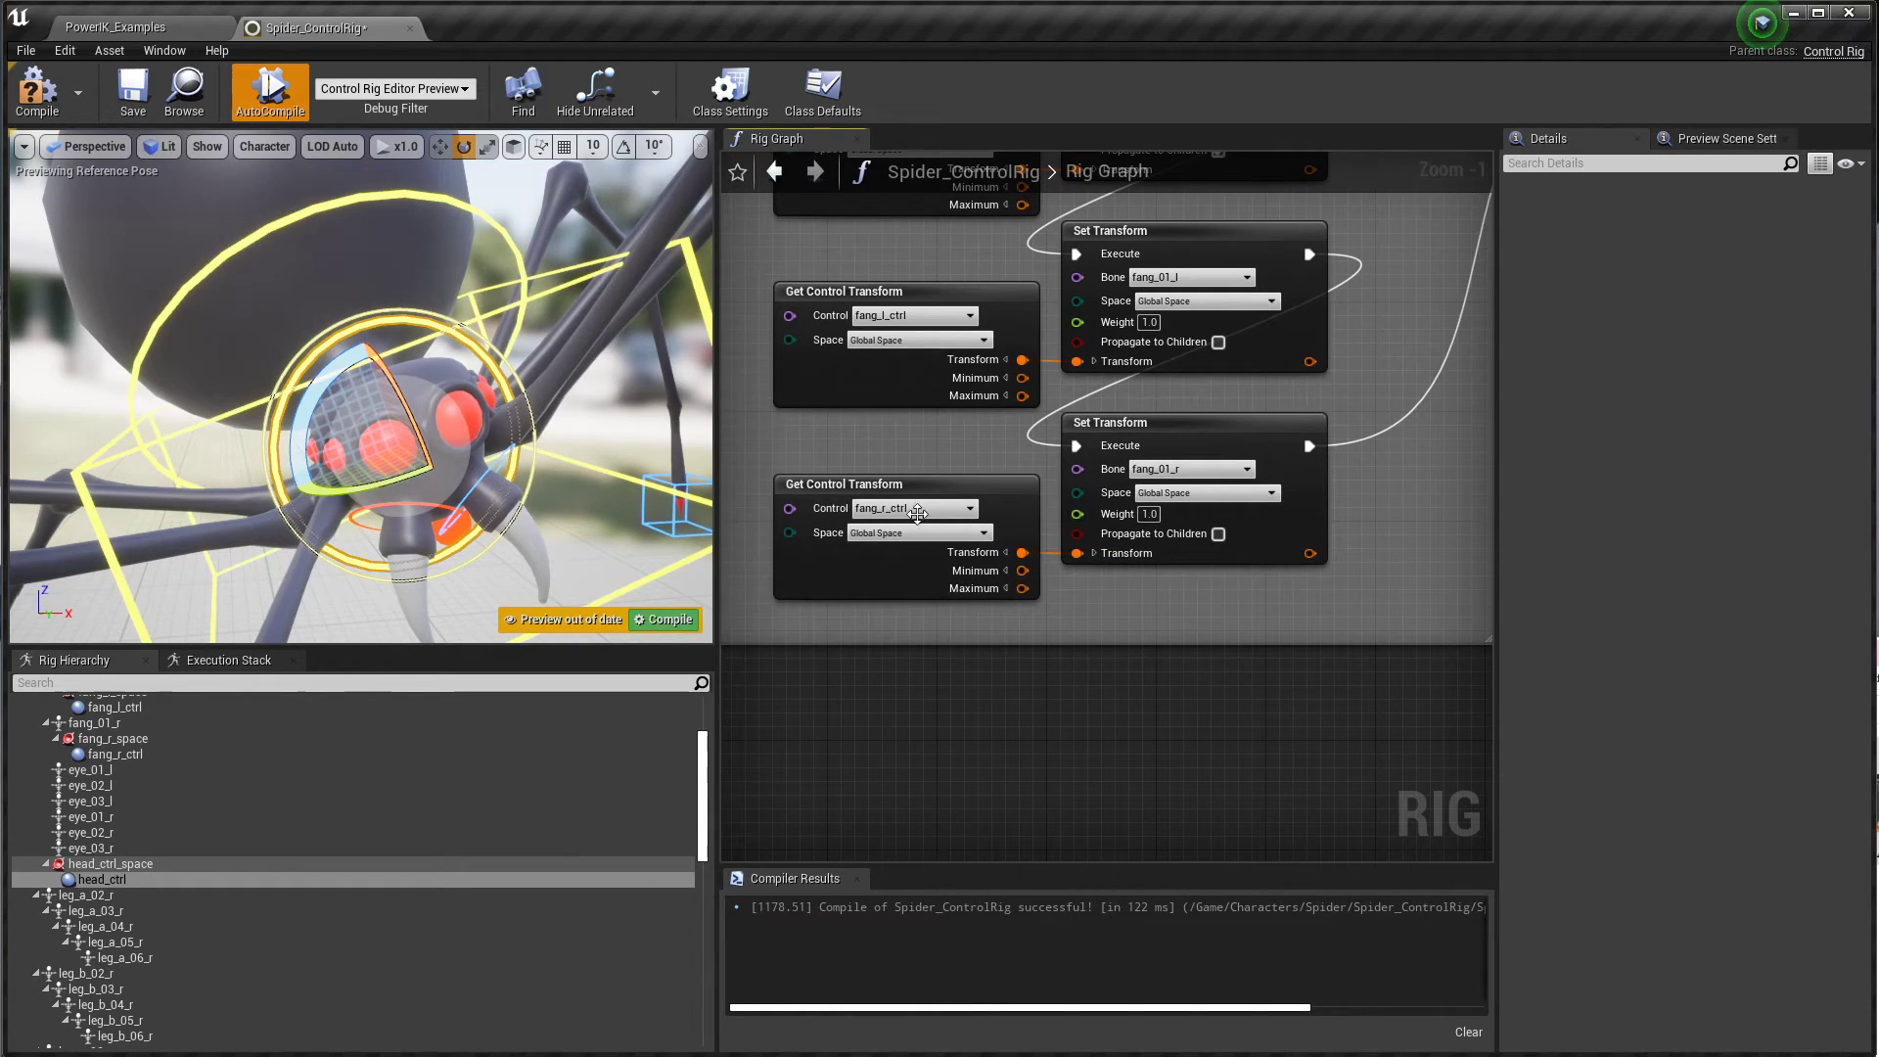
Step: Examine the Dynamic Abdomen with control group, selecting abdomen_ctrl and the Verlet (Vector) node
{"action": "right_click_drag", "start_coordinate": [1375, 462], "coordinate": [861, 771]}
{"action": "right_click_drag", "start_coordinate": [1216, 724], "coordinate": [910, 734]}
{"action": "right_click_drag", "start_coordinate": [1120, 689], "coordinate": [1055, 703]}
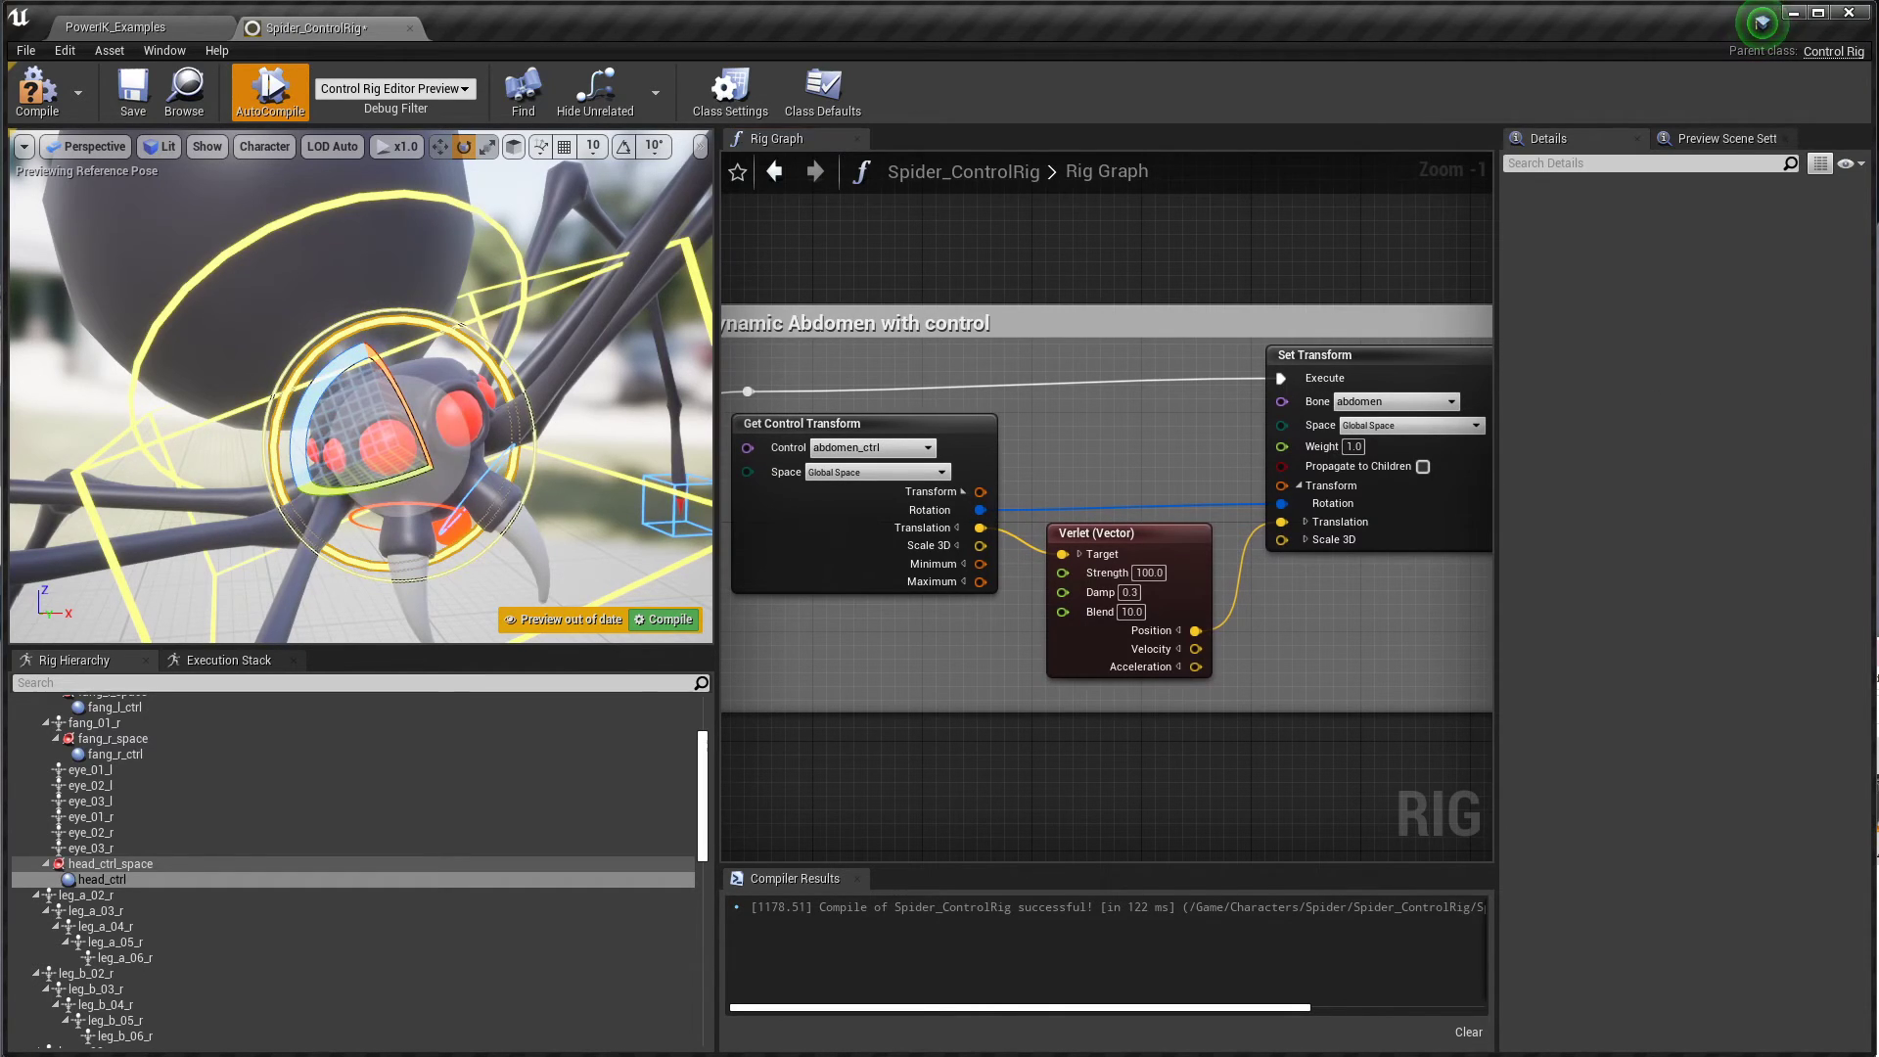
{"action": "left_click", "coordinate": [857, 473]}
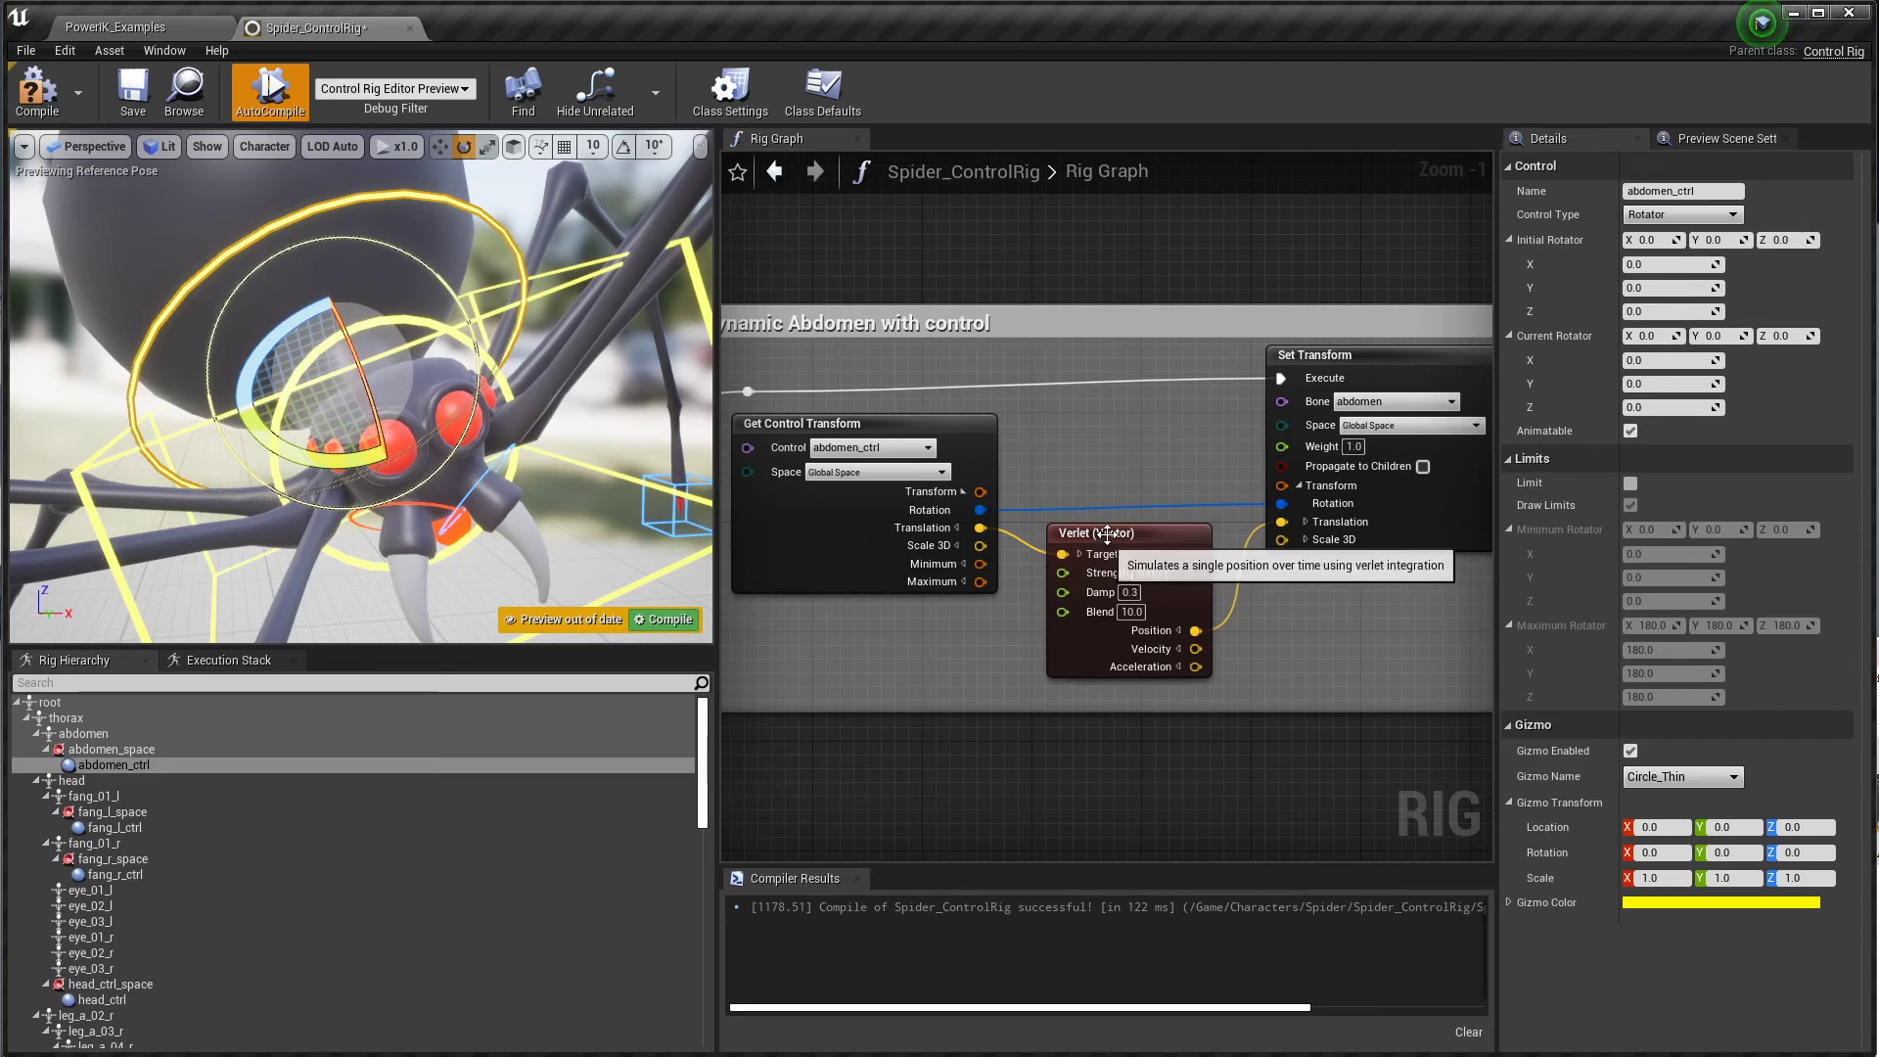
{"action": "left_click", "coordinate": [1053, 545]}
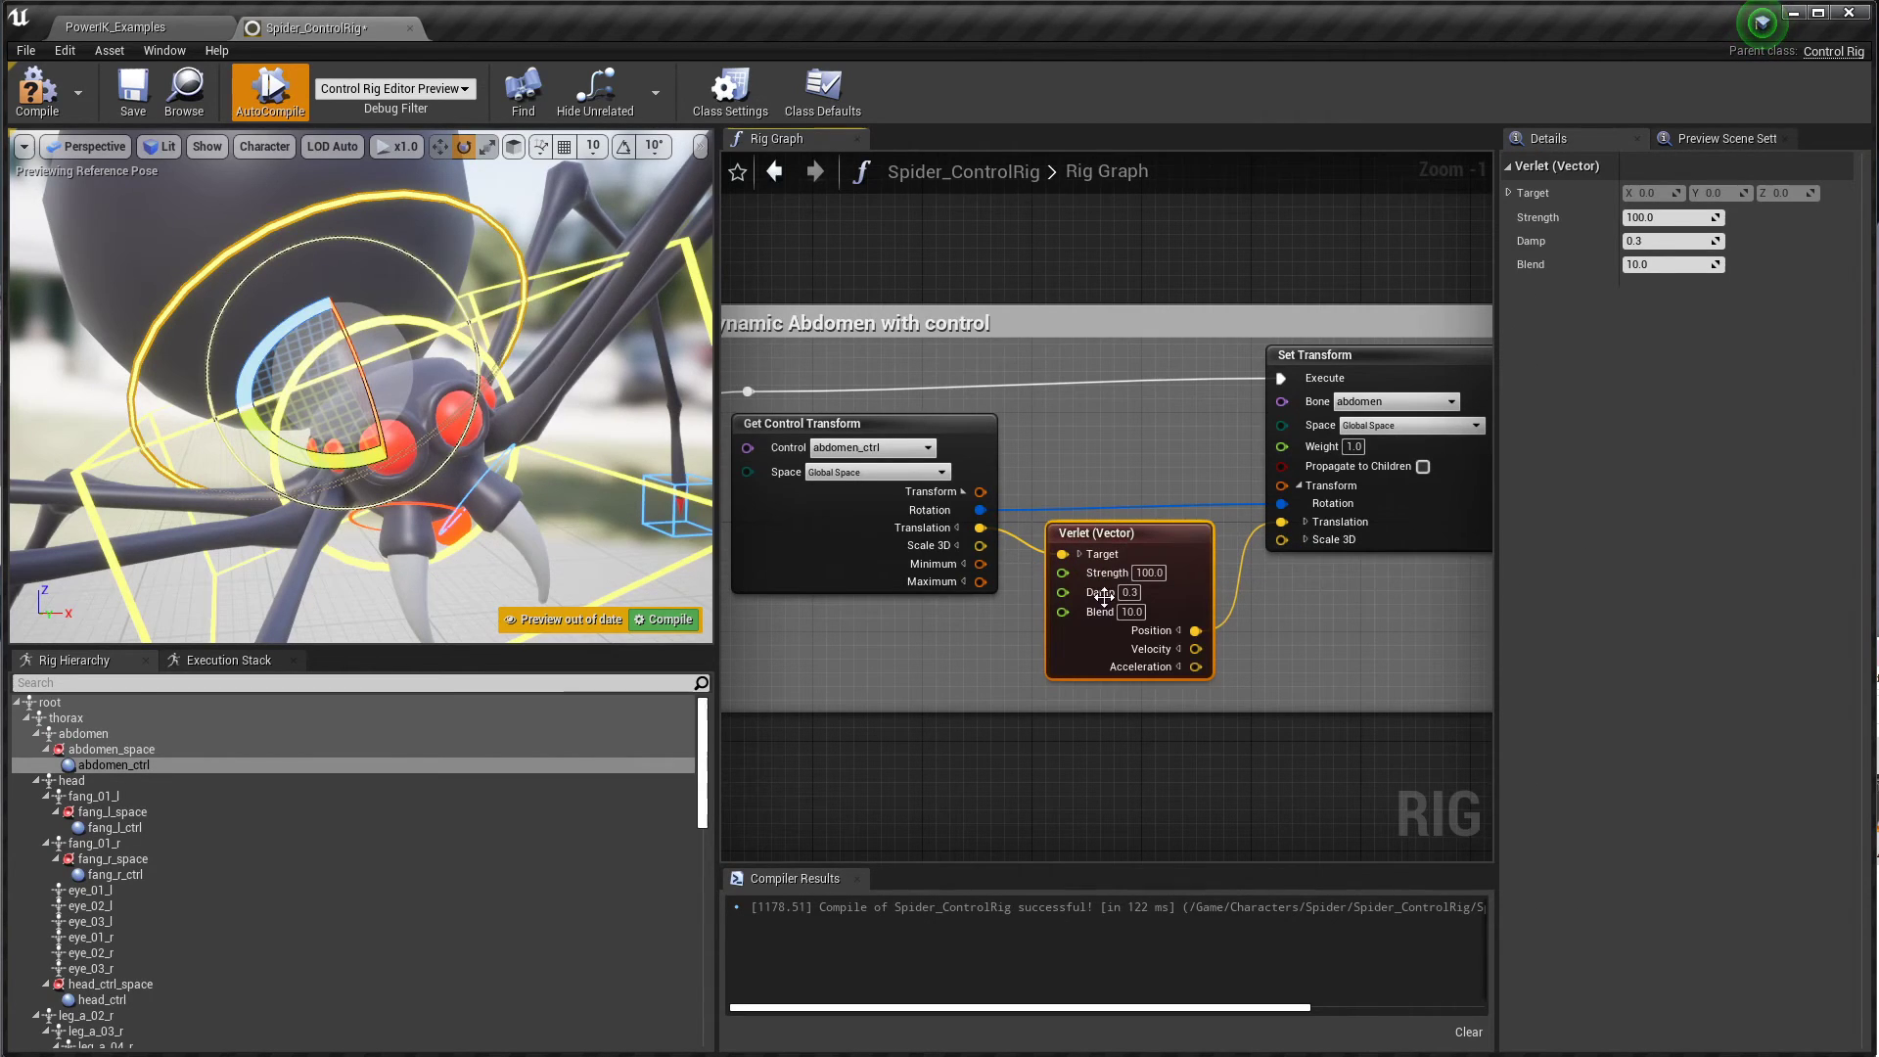
Step: Compile the rig and move foot_a_l_ctrl, foot_b_l_ctrl, foot_c_l_ctrl and foot_d_l_ctrl together, up and outward and back down to the ground
{"action": "left_click", "coordinate": [664, 619]}
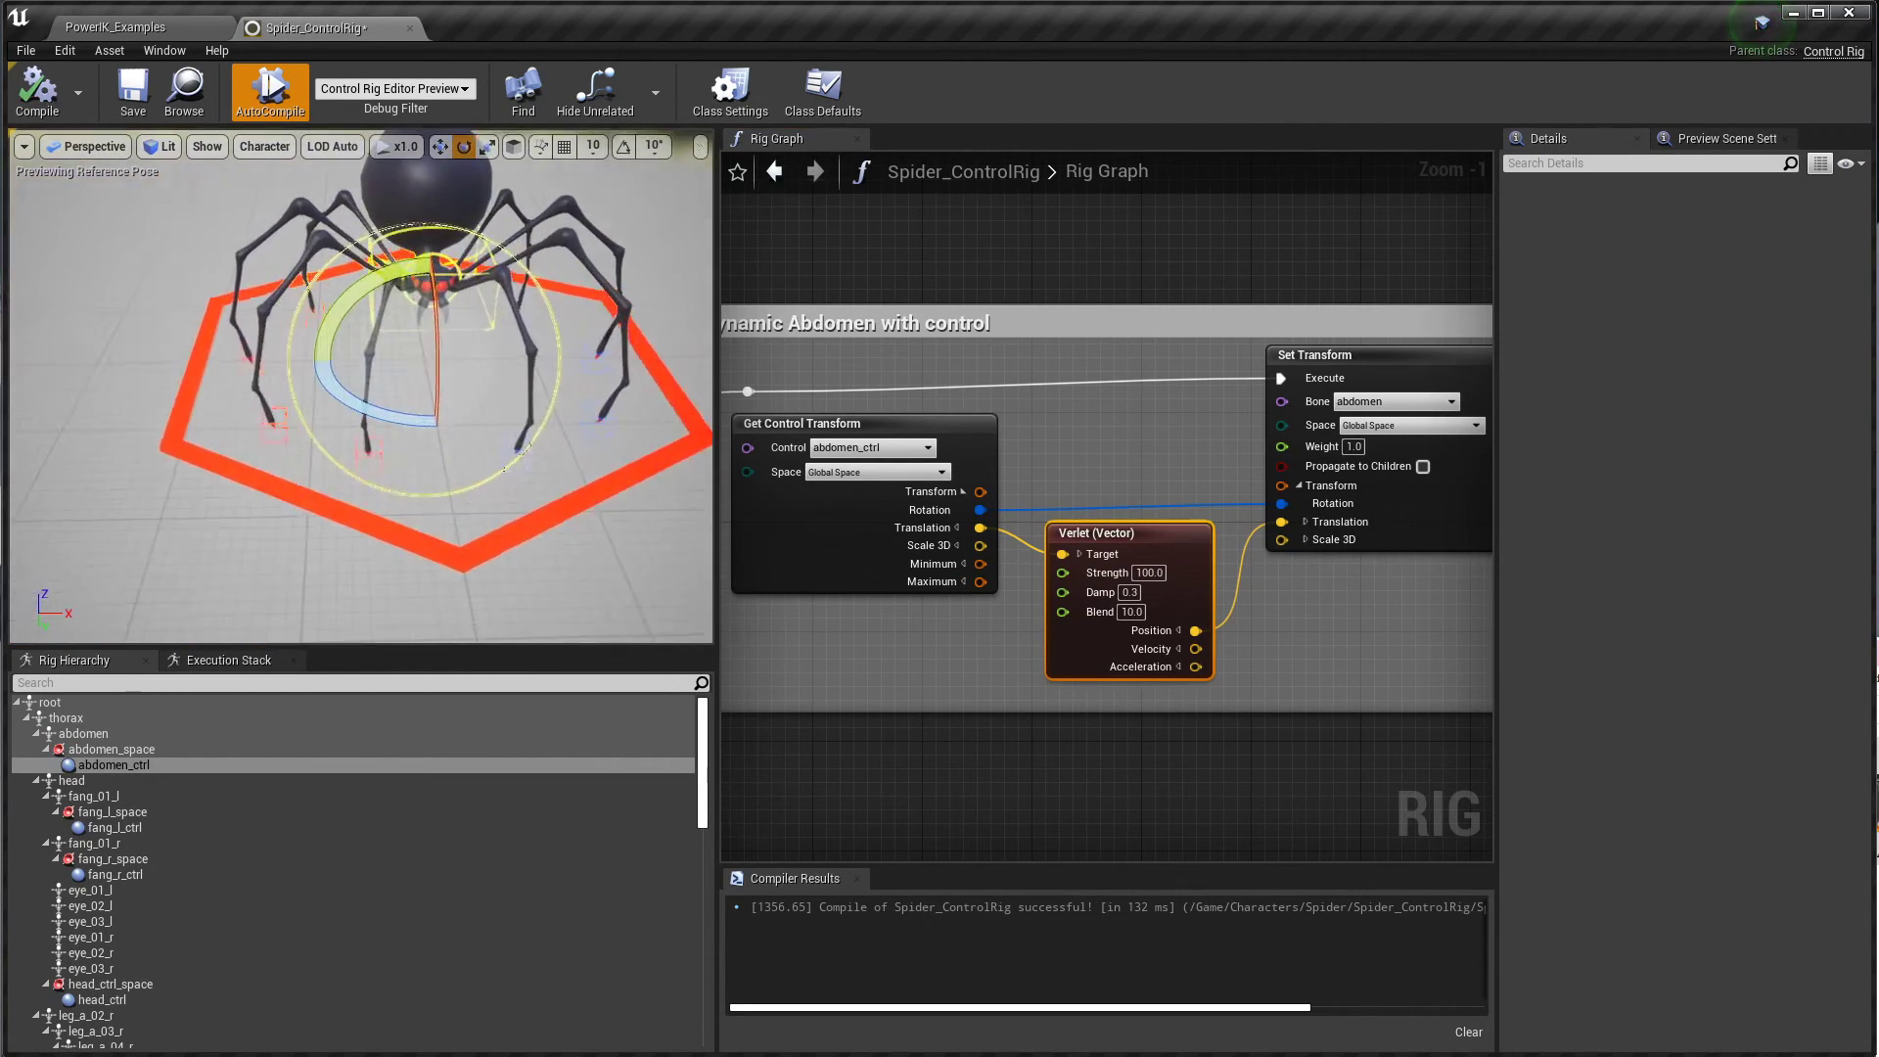
{"action": "right_click_drag", "start_coordinate": [430, 392], "coordinate": [460, 343]}
{"action": "left_click", "coordinate": [555, 490]}
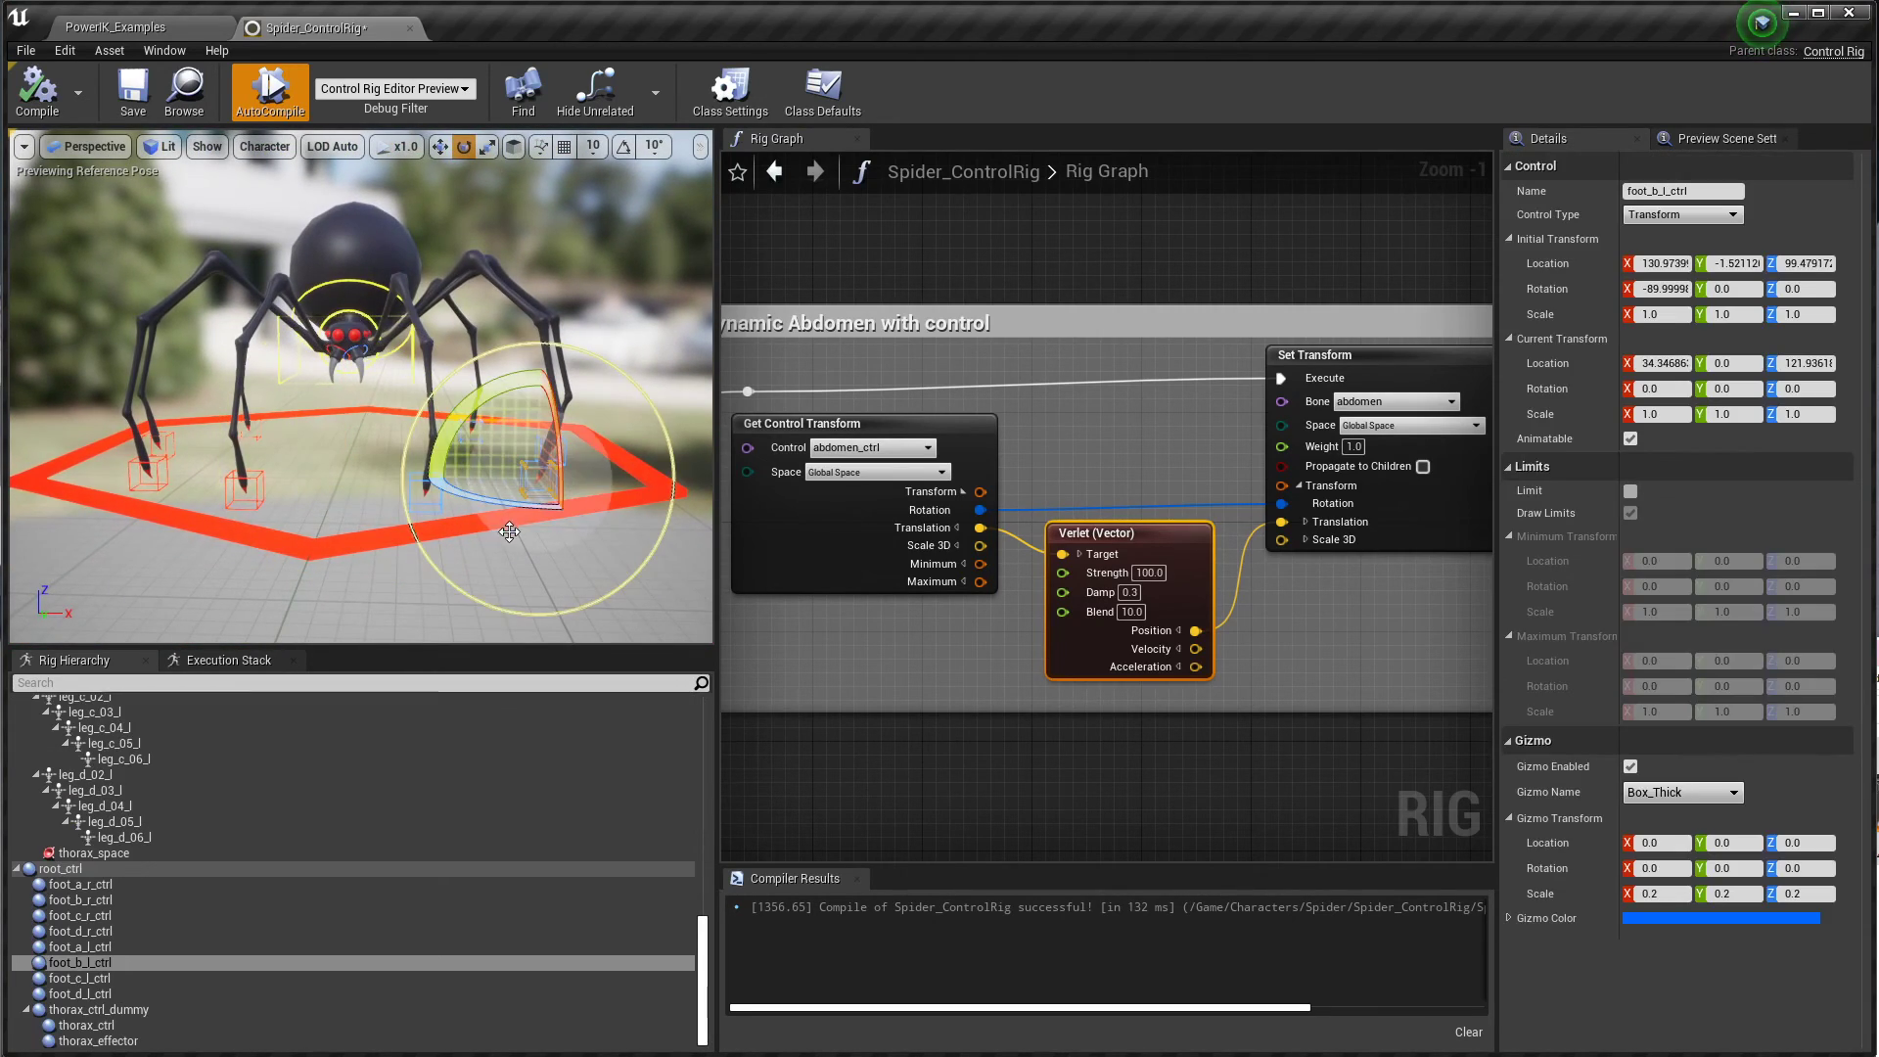
{"action": "left_click_drag", "start_coordinate": [458, 504], "coordinate": [504, 474]}
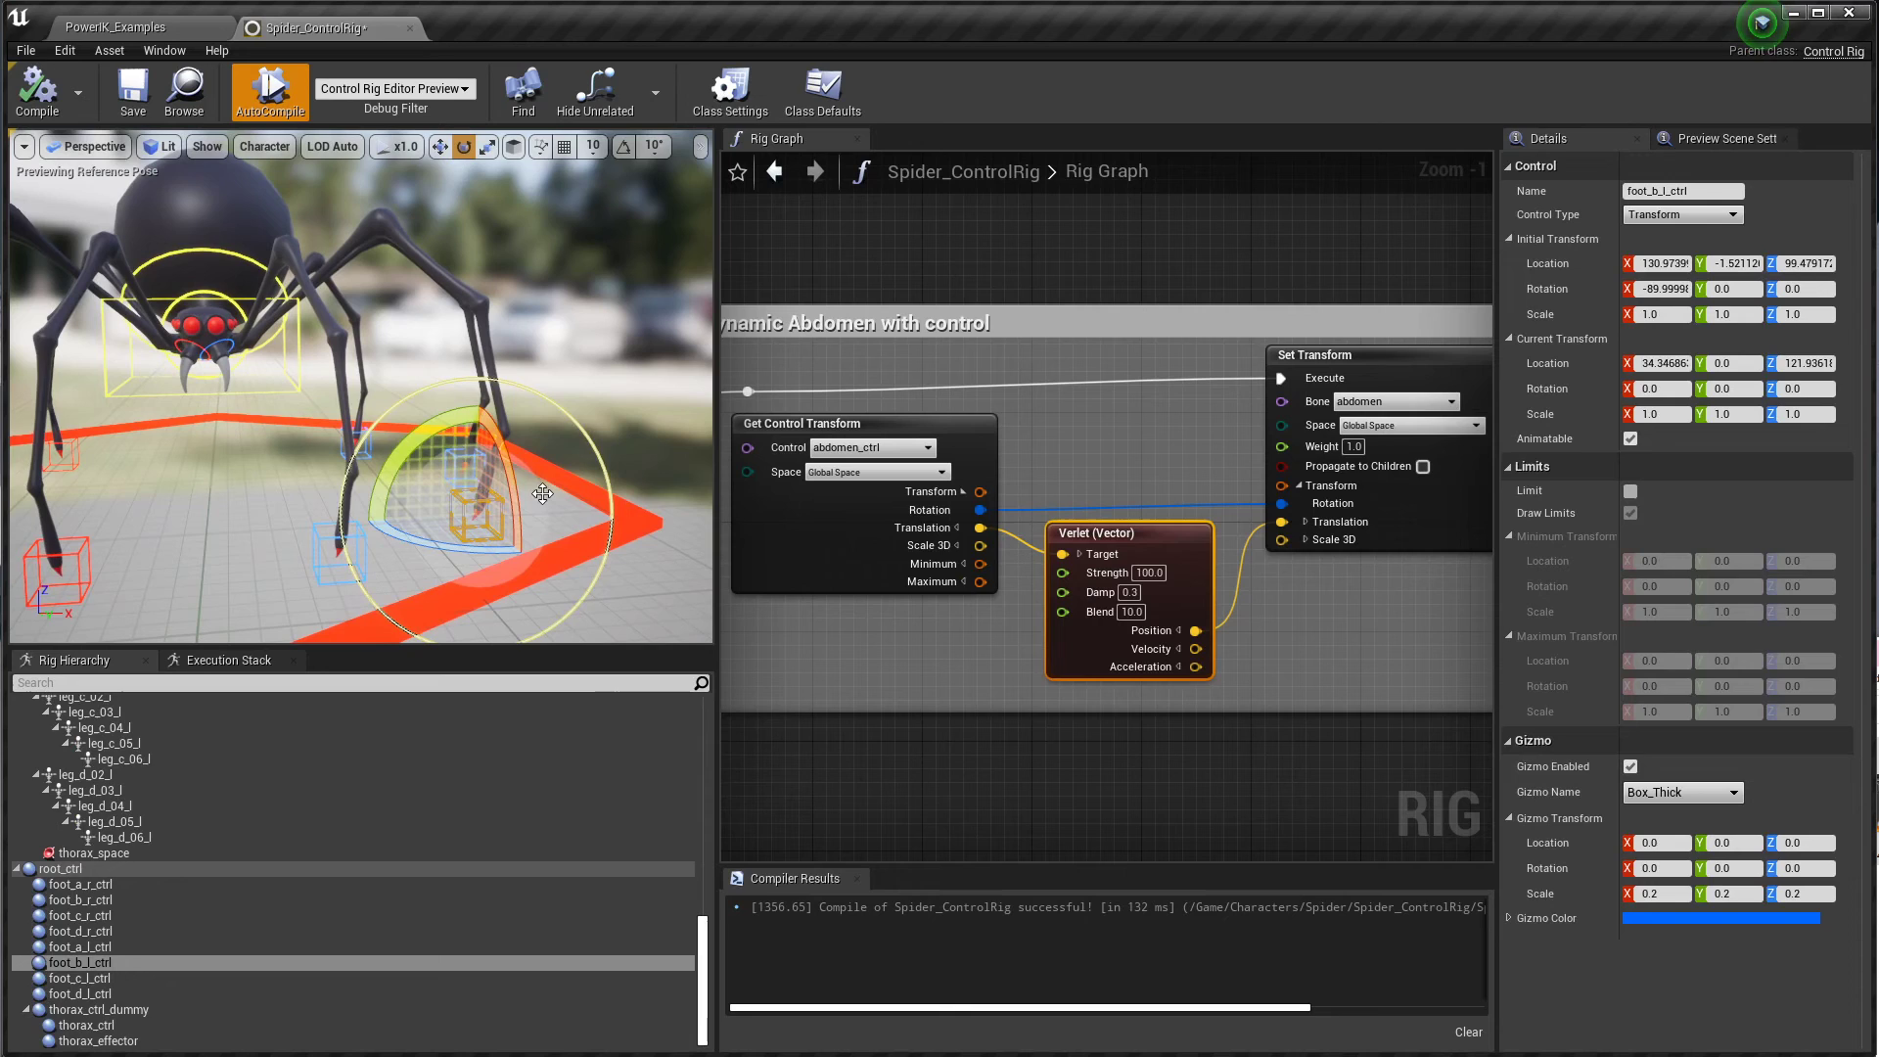
{"action": "key", "text": "w"}
{"action": "left_click", "coordinate": [449, 464], "text": "ctrl"}
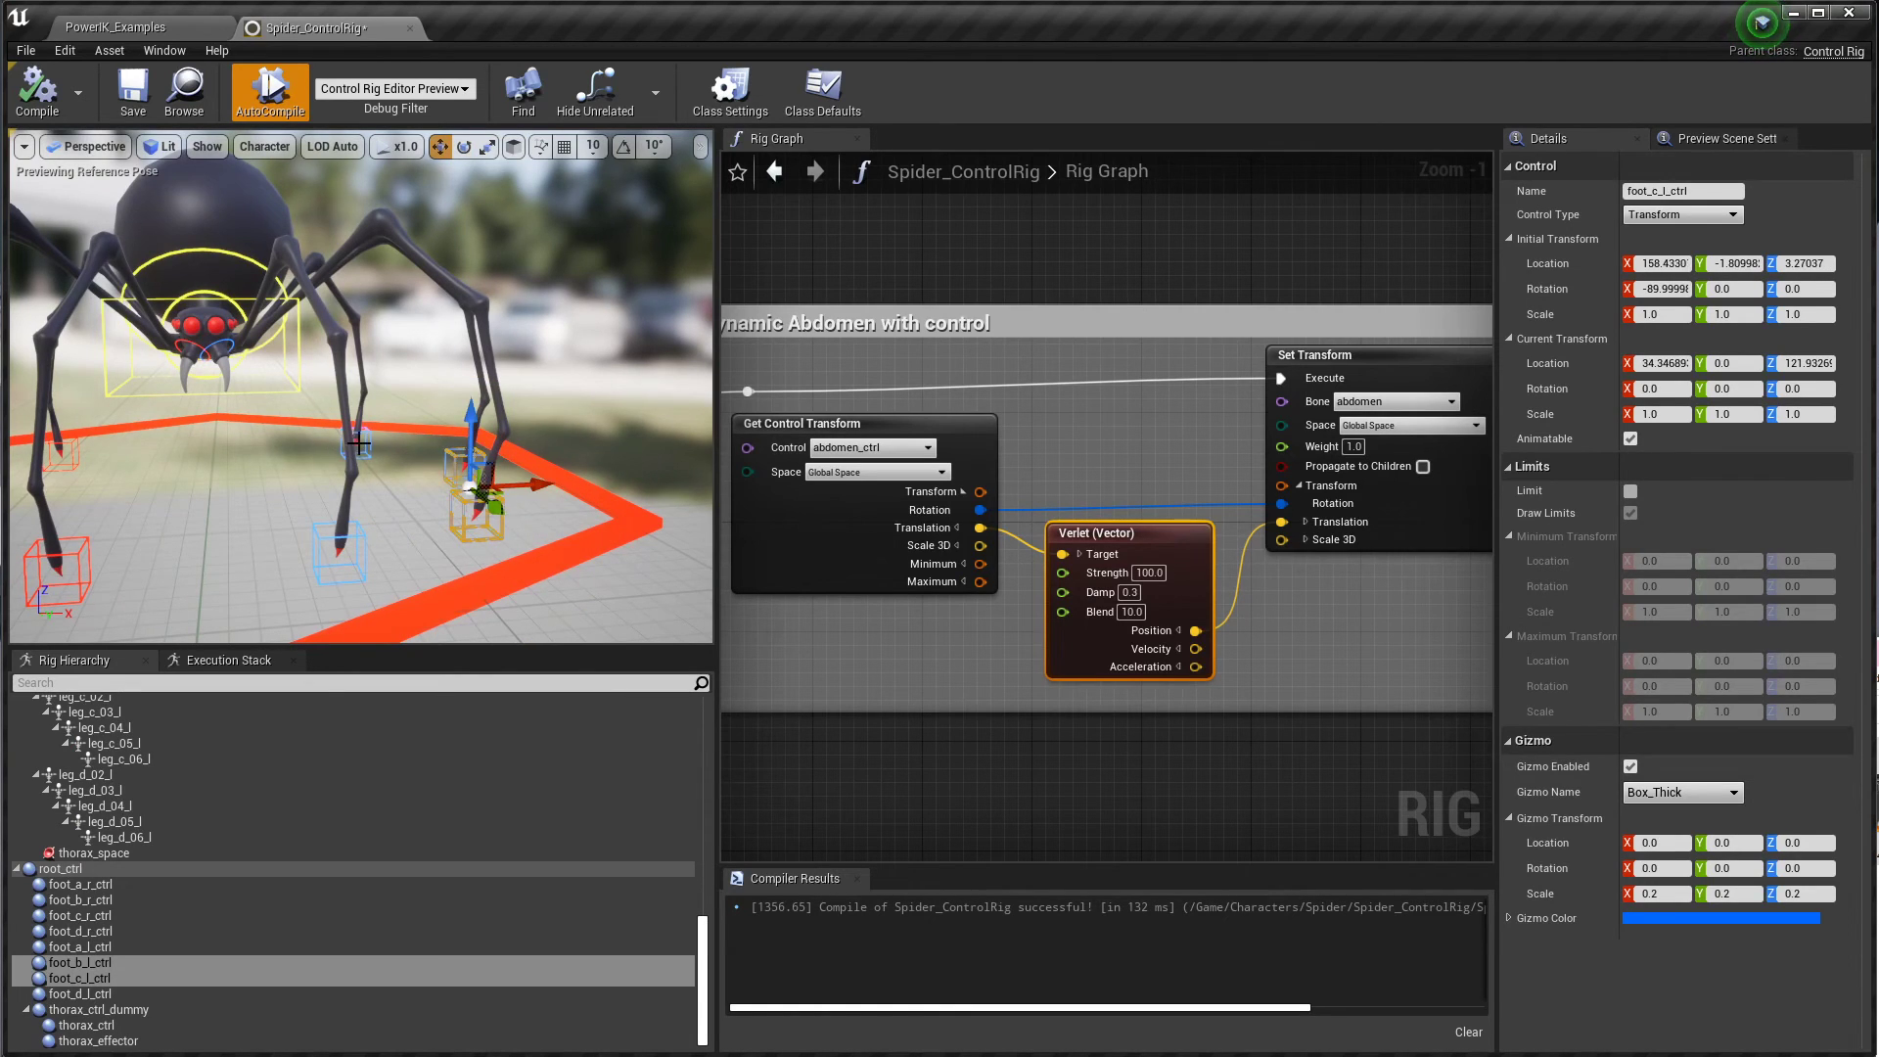
{"action": "left_click", "coordinate": [371, 443], "text": "ctrl"}
{"action": "left_click", "coordinate": [364, 543], "text": "ctrl"}
{"action": "left_click_drag", "start_coordinate": [364, 543], "coordinate": [540, 343]}
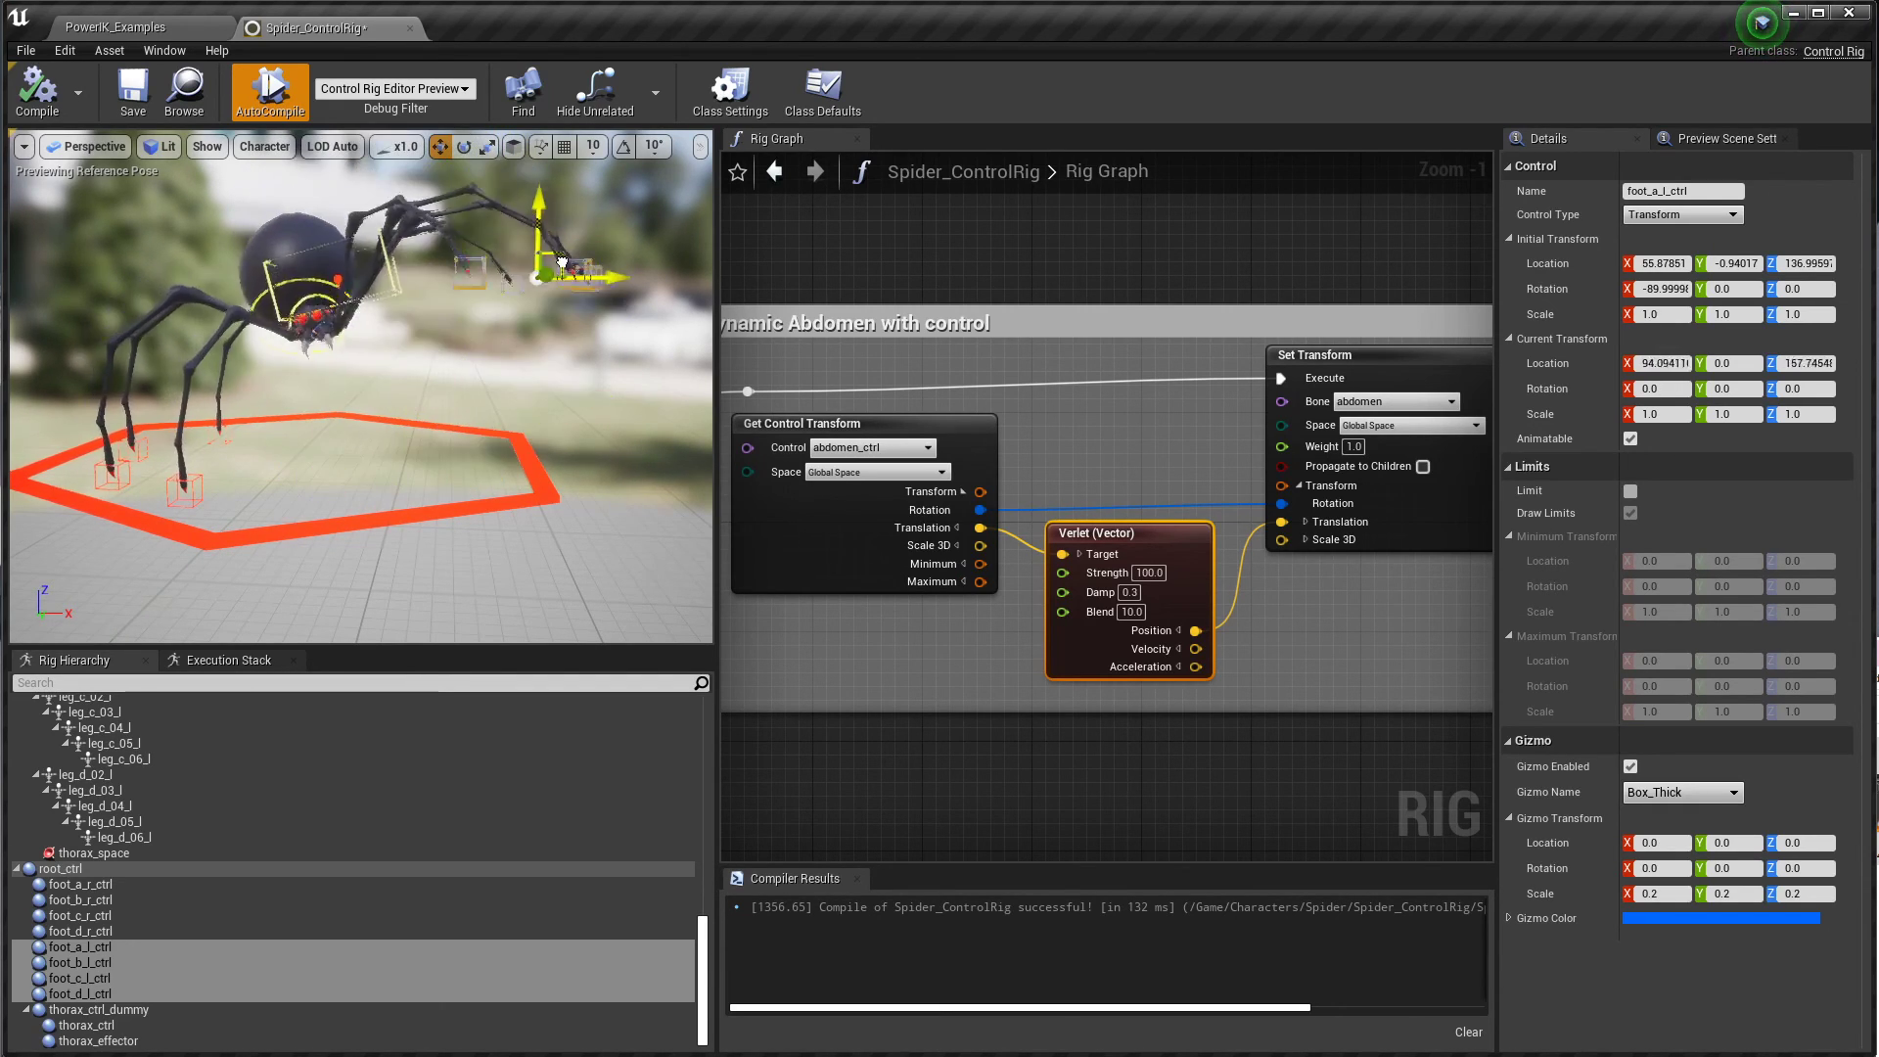
{"action": "left_click_drag", "start_coordinate": [555, 242], "coordinate": [520, 442]}
{"action": "mouse_move", "coordinate": [581, 503]}
{"action": "right_mouse_down"}
{"action": "mouse_move", "coordinate": [543, 475]}
{"action": "mouse_move", "coordinate": [555, 459]}
{"action": "mouse_move", "coordinate": [579, 479]}
{"action": "right_mouse_up"}
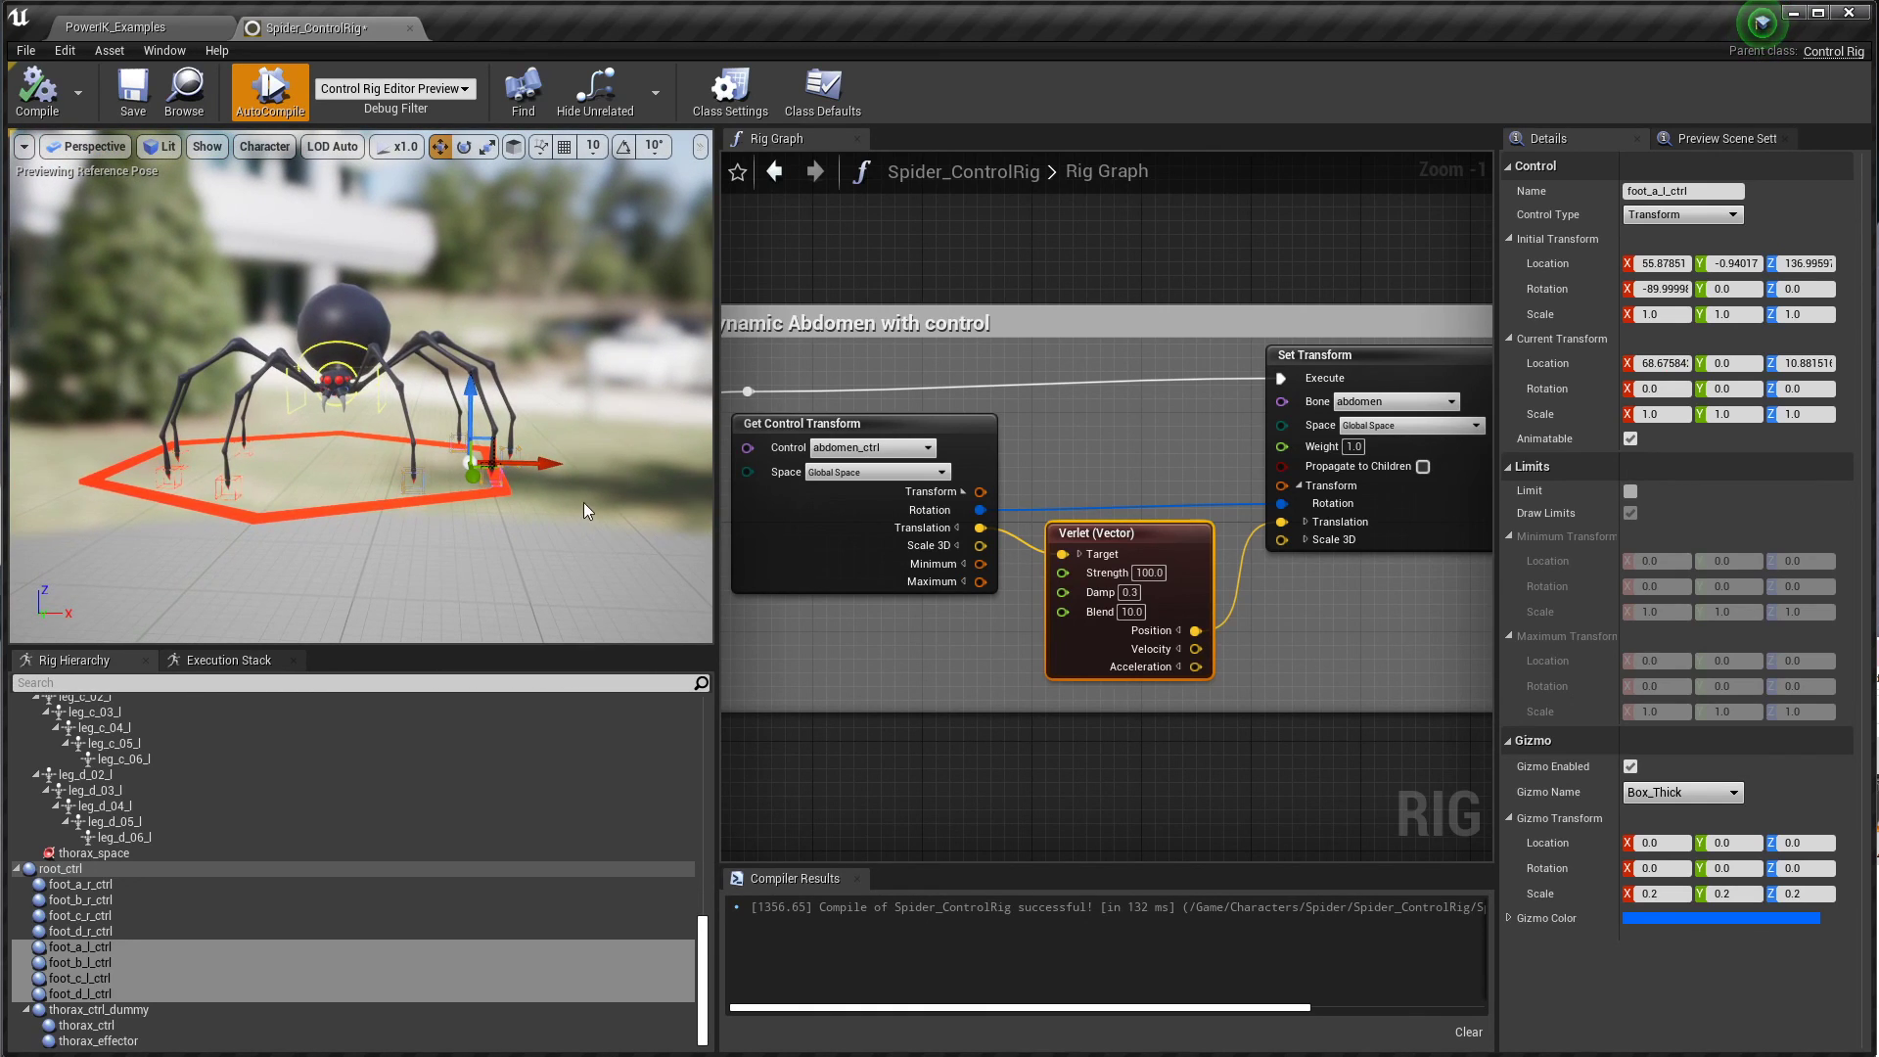